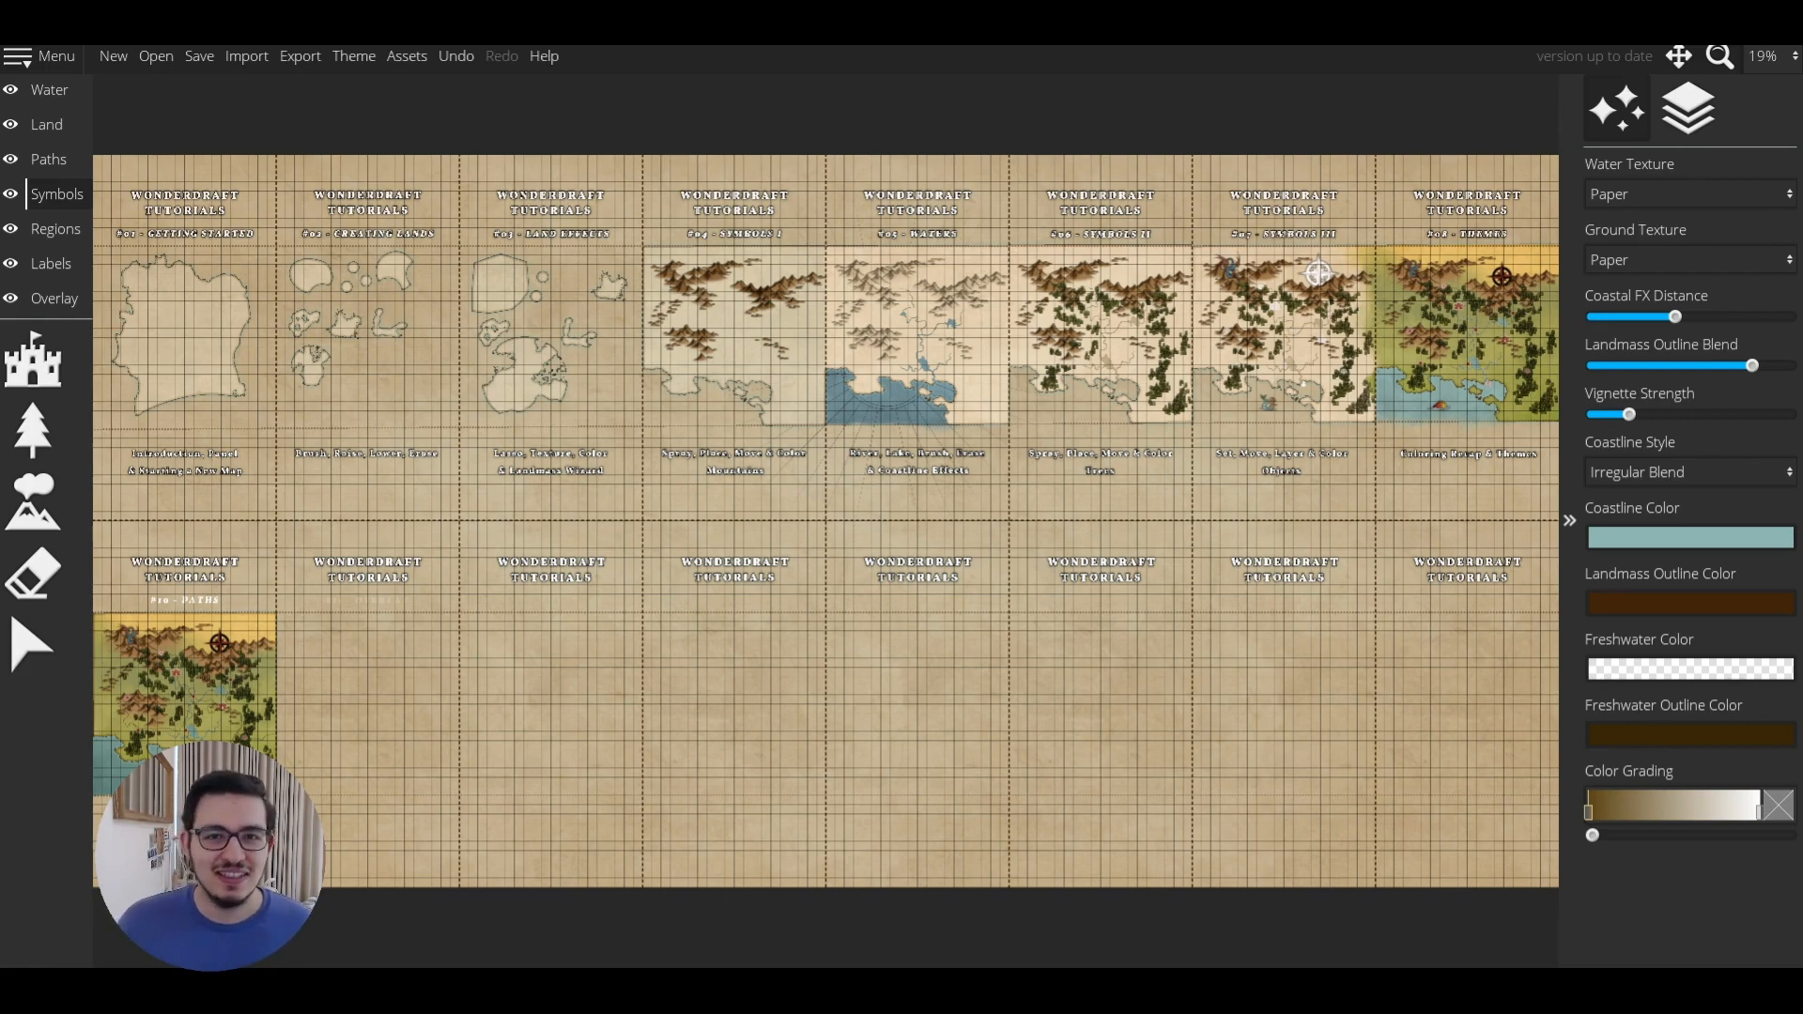
Activate the Select tool and zoom to 50% on the #06–#08 maps.
click(42, 648)
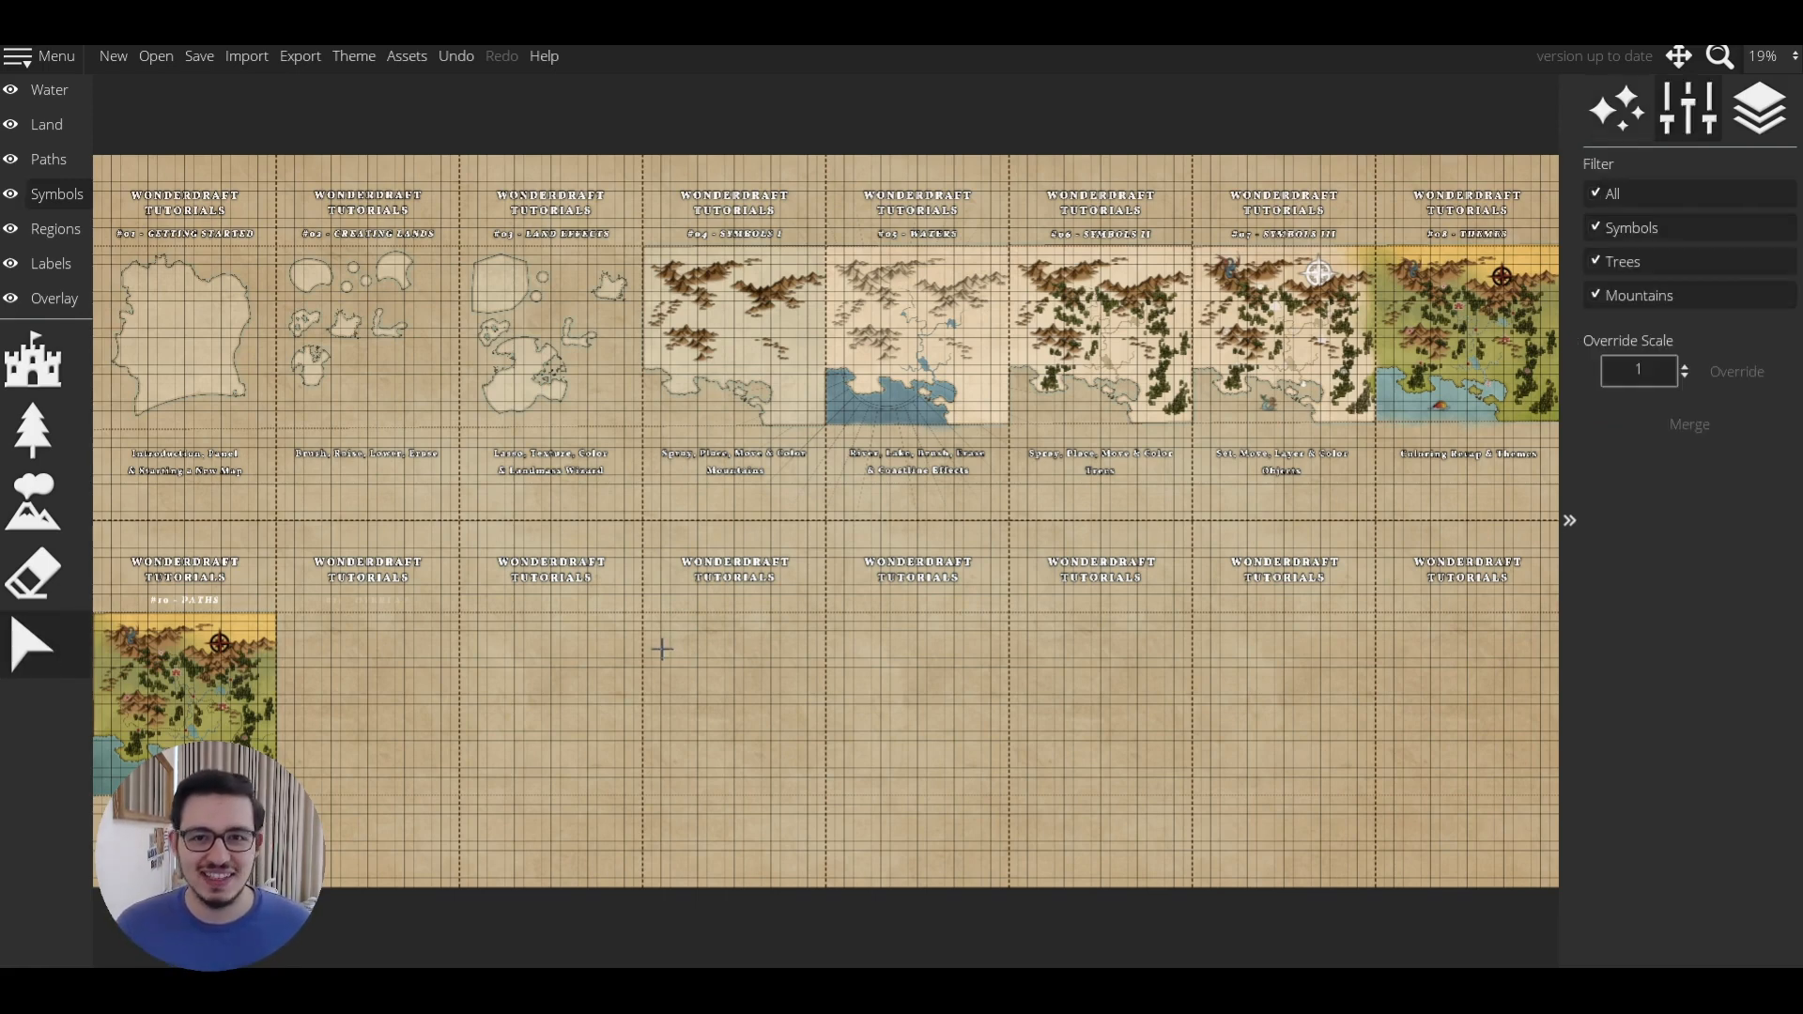
scroll(1099, 462, up, 3)
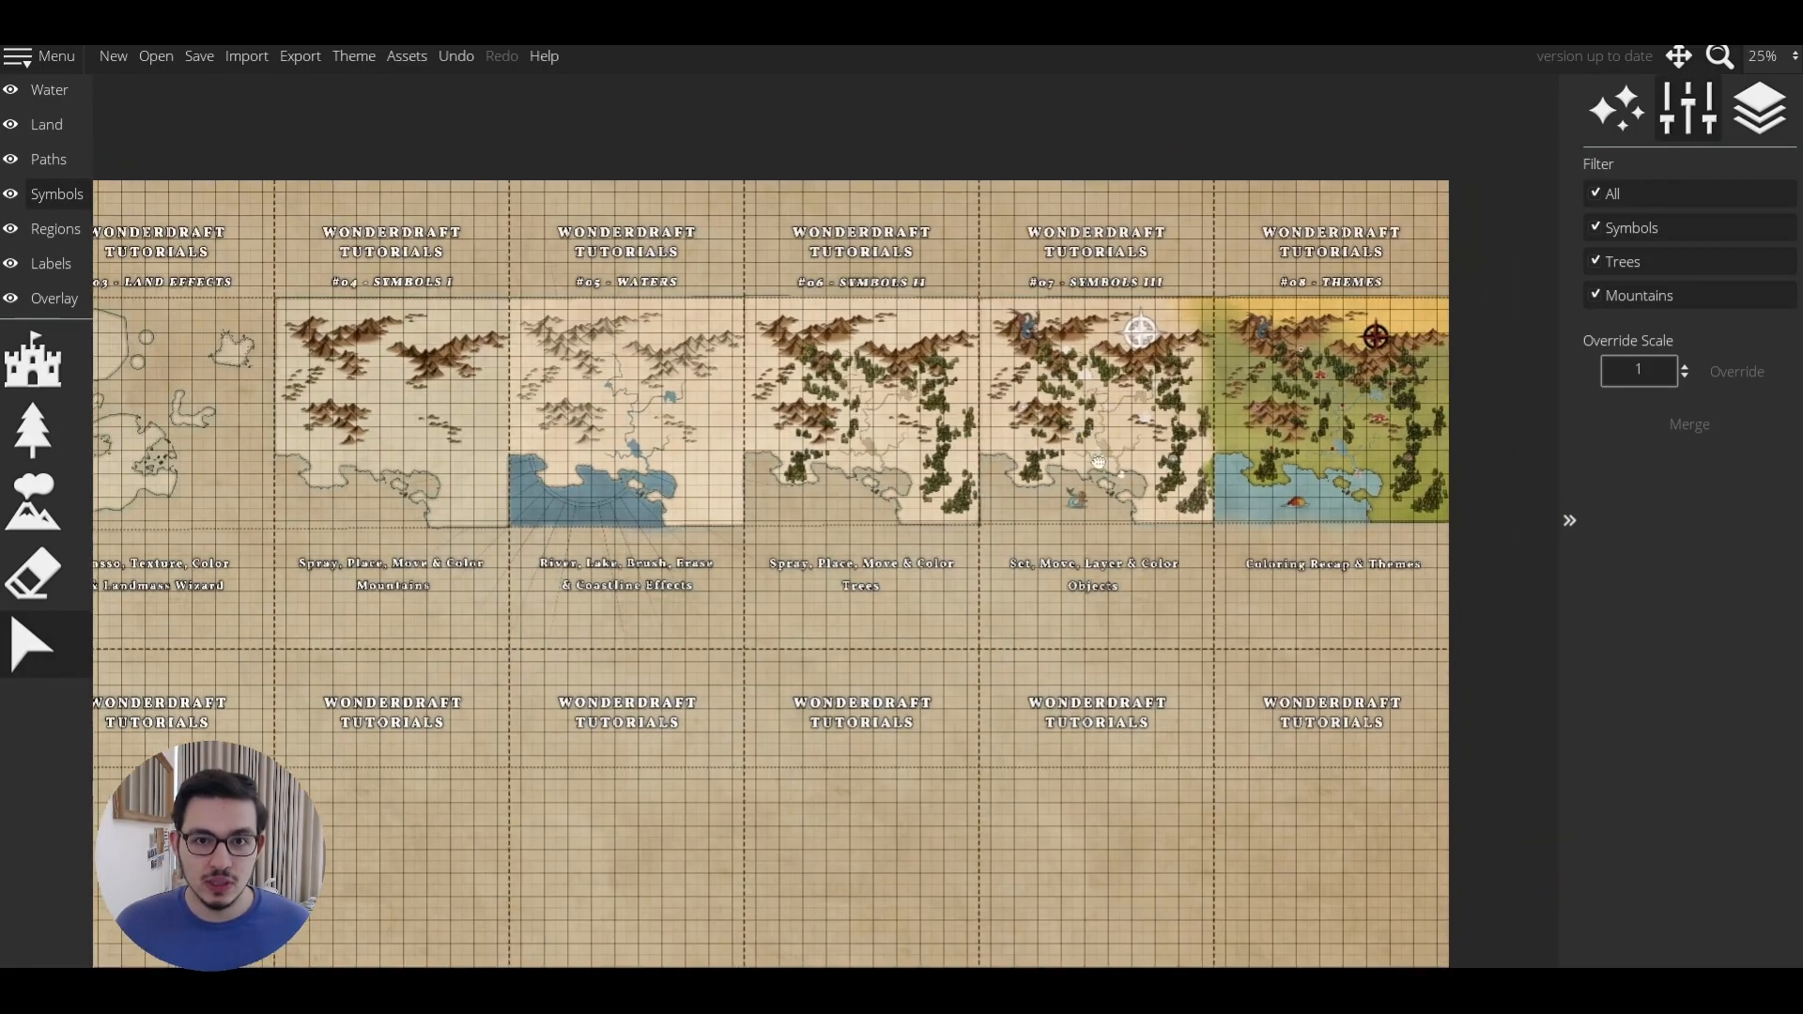
scroll(1098, 462, up, 3)
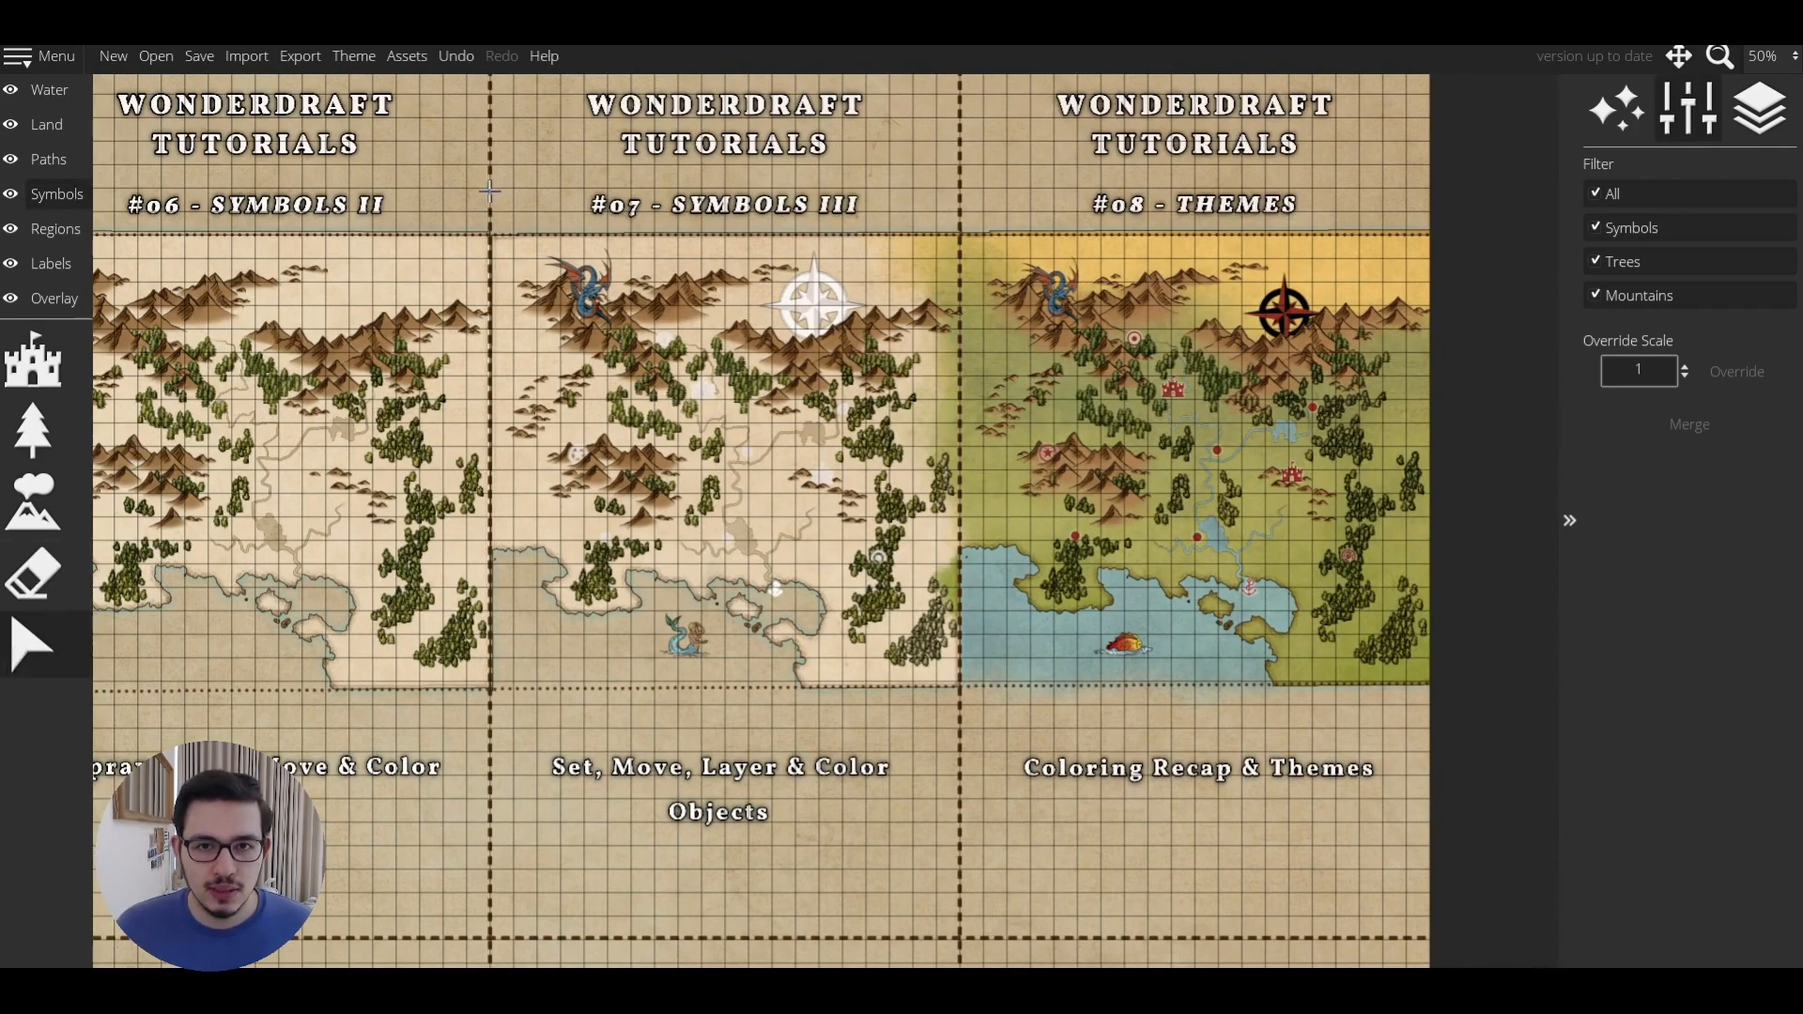
Delete all symbols on #07 and #08, then erase the green-yellow land wash with a 512 brush.
drag(489, 191, 1449, 736)
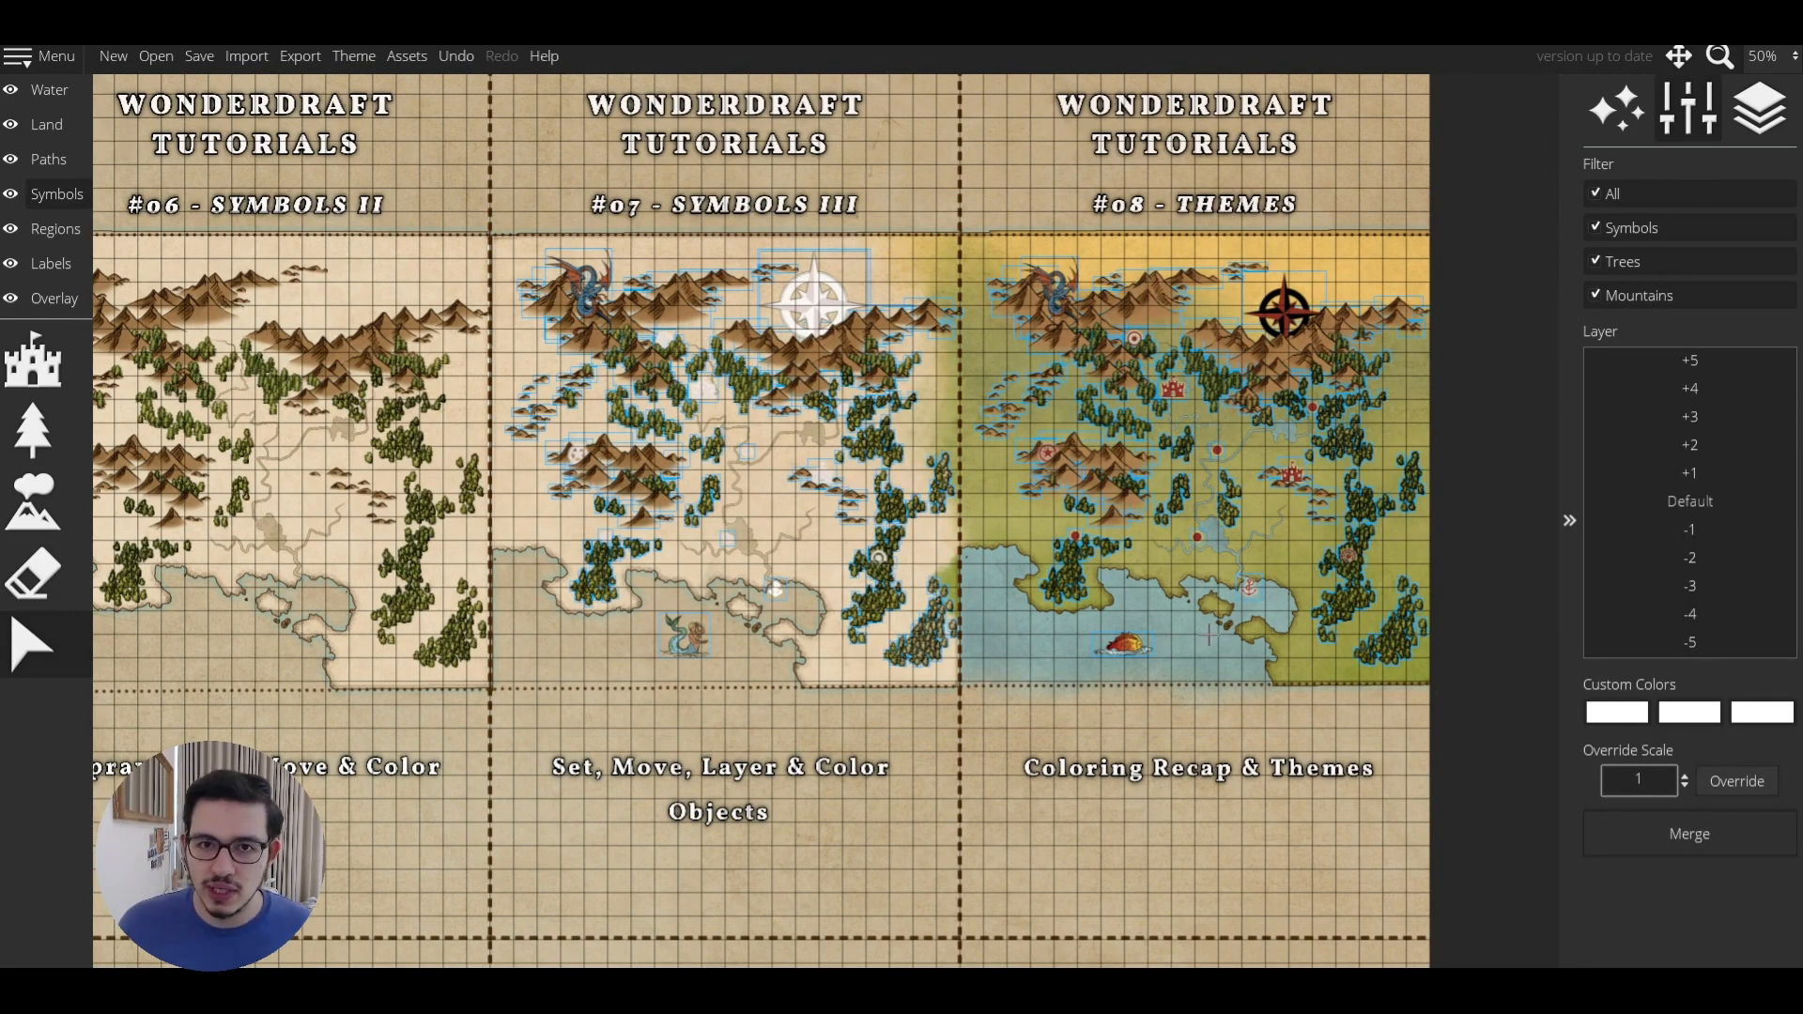
key(Delete)
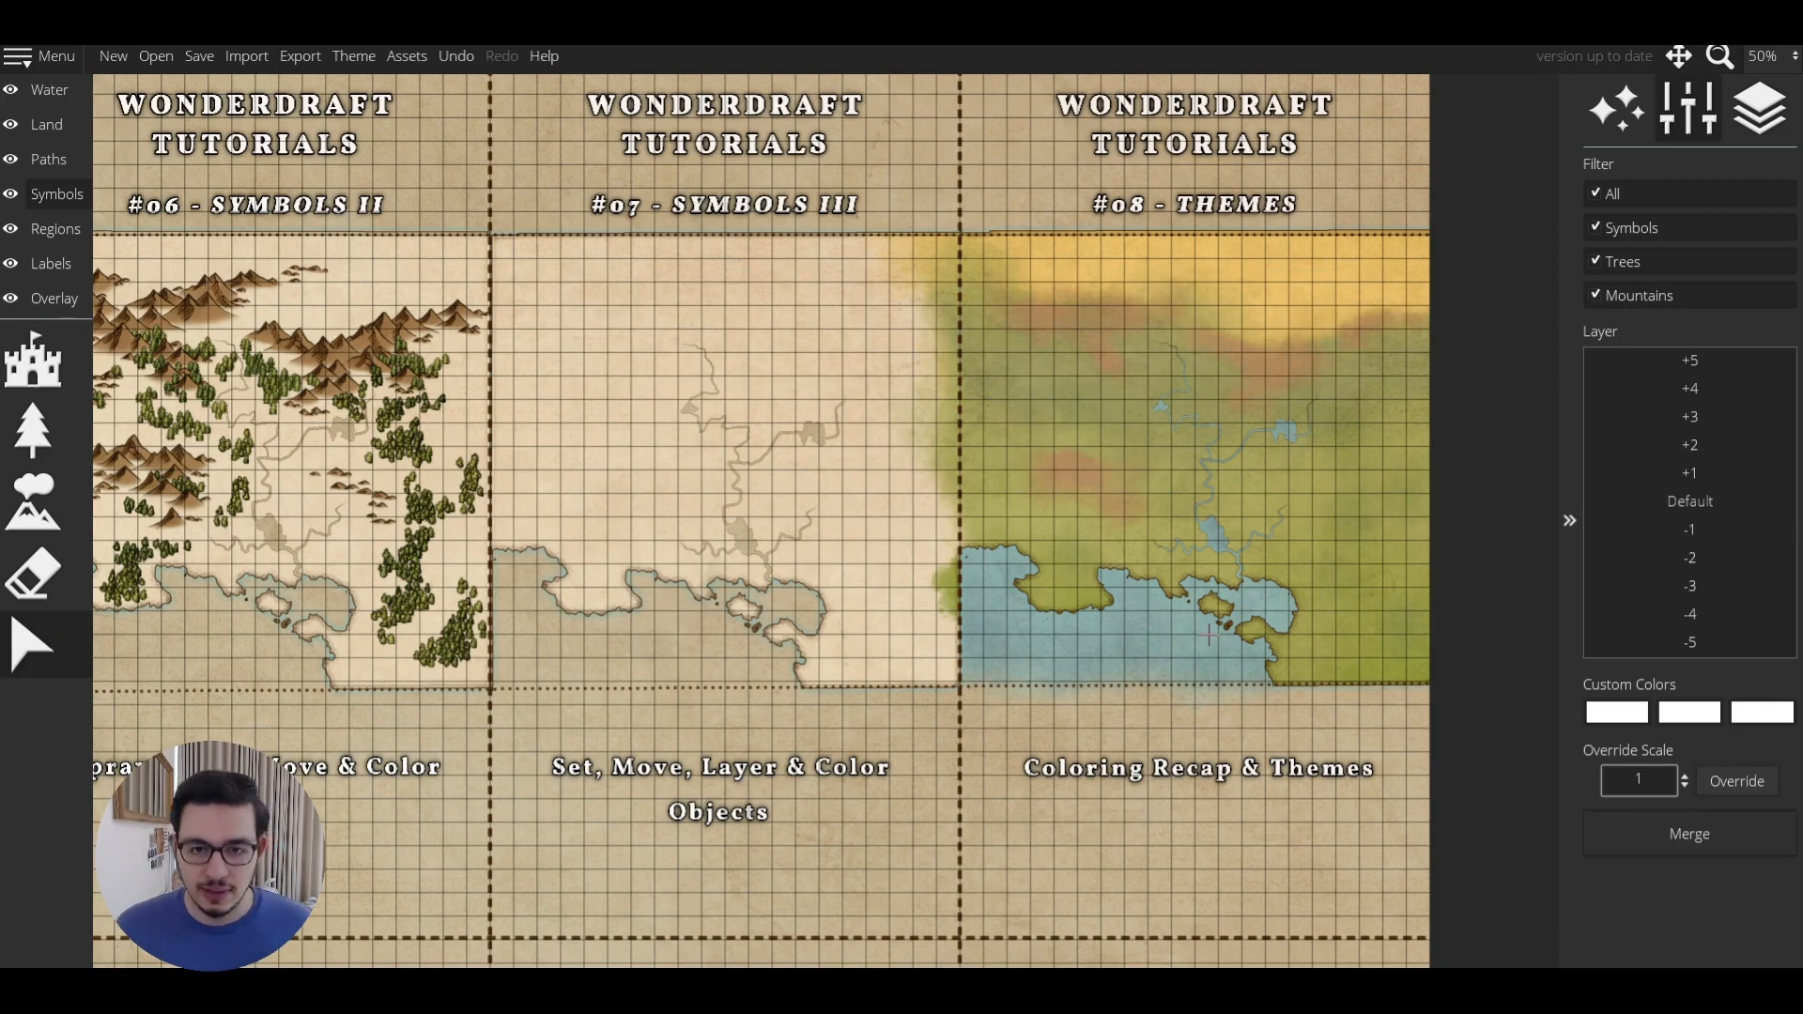
key(l)
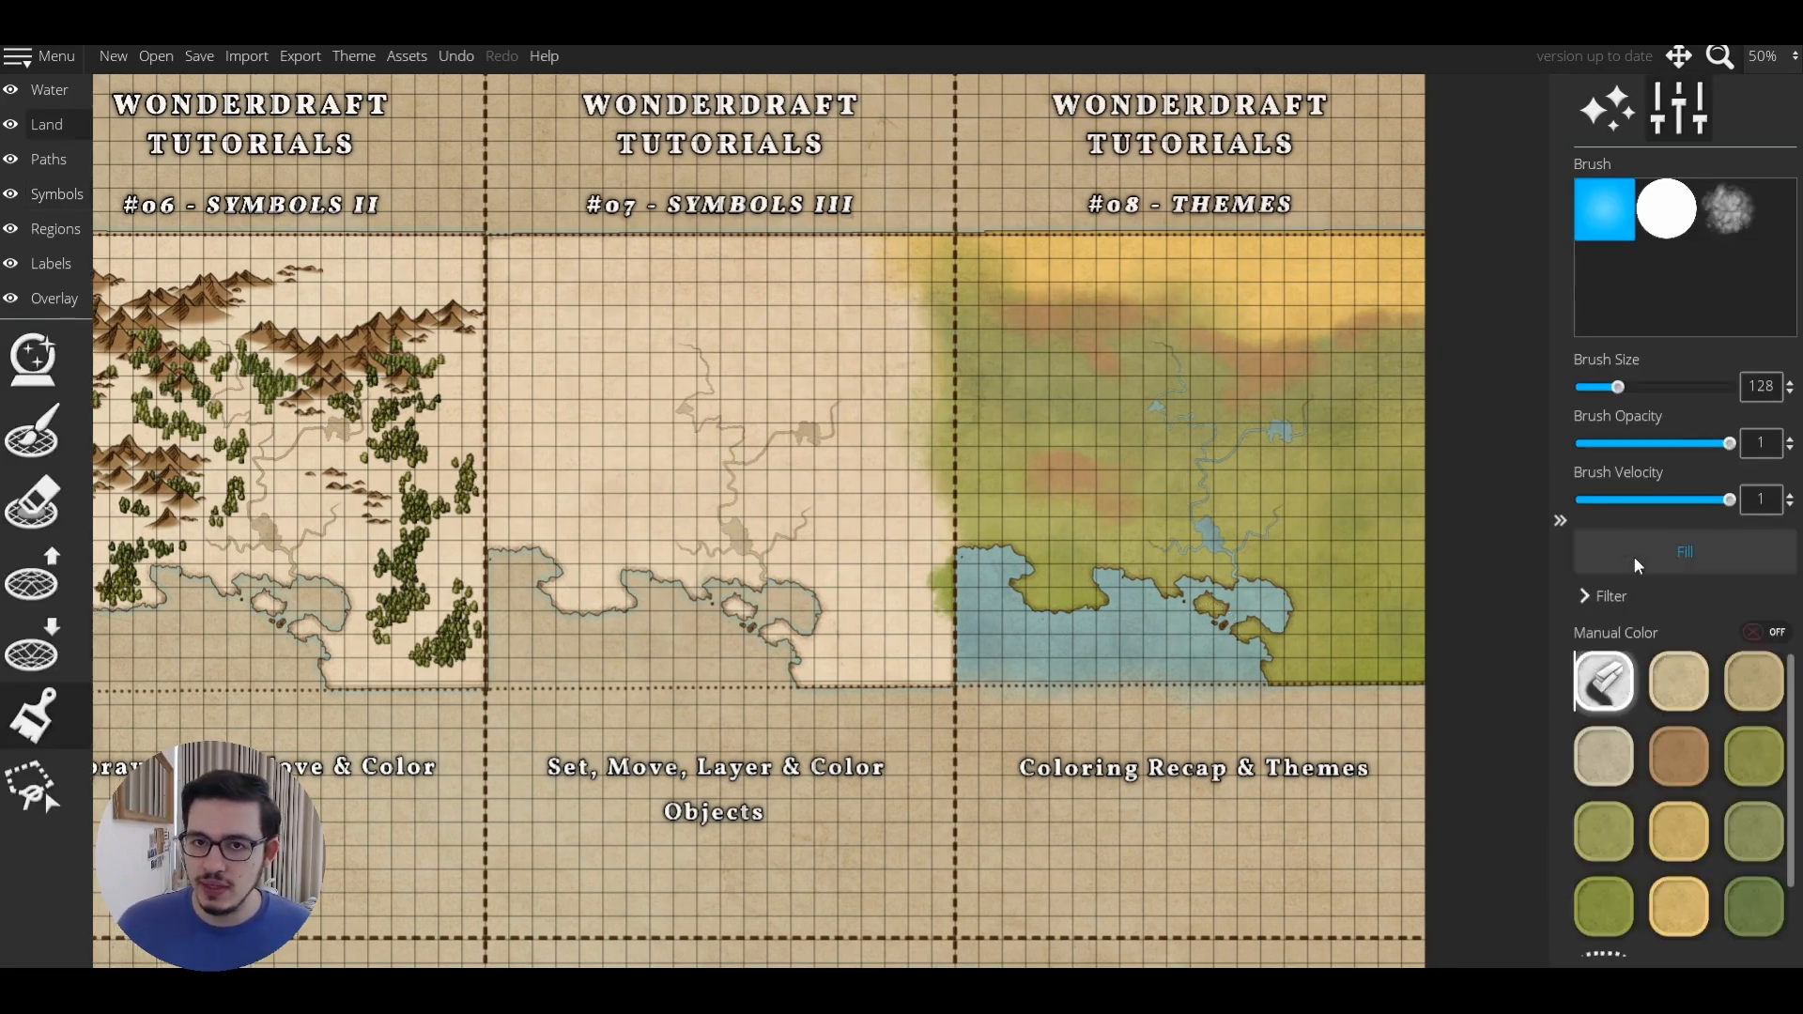
drag(1617, 386, 1735, 385)
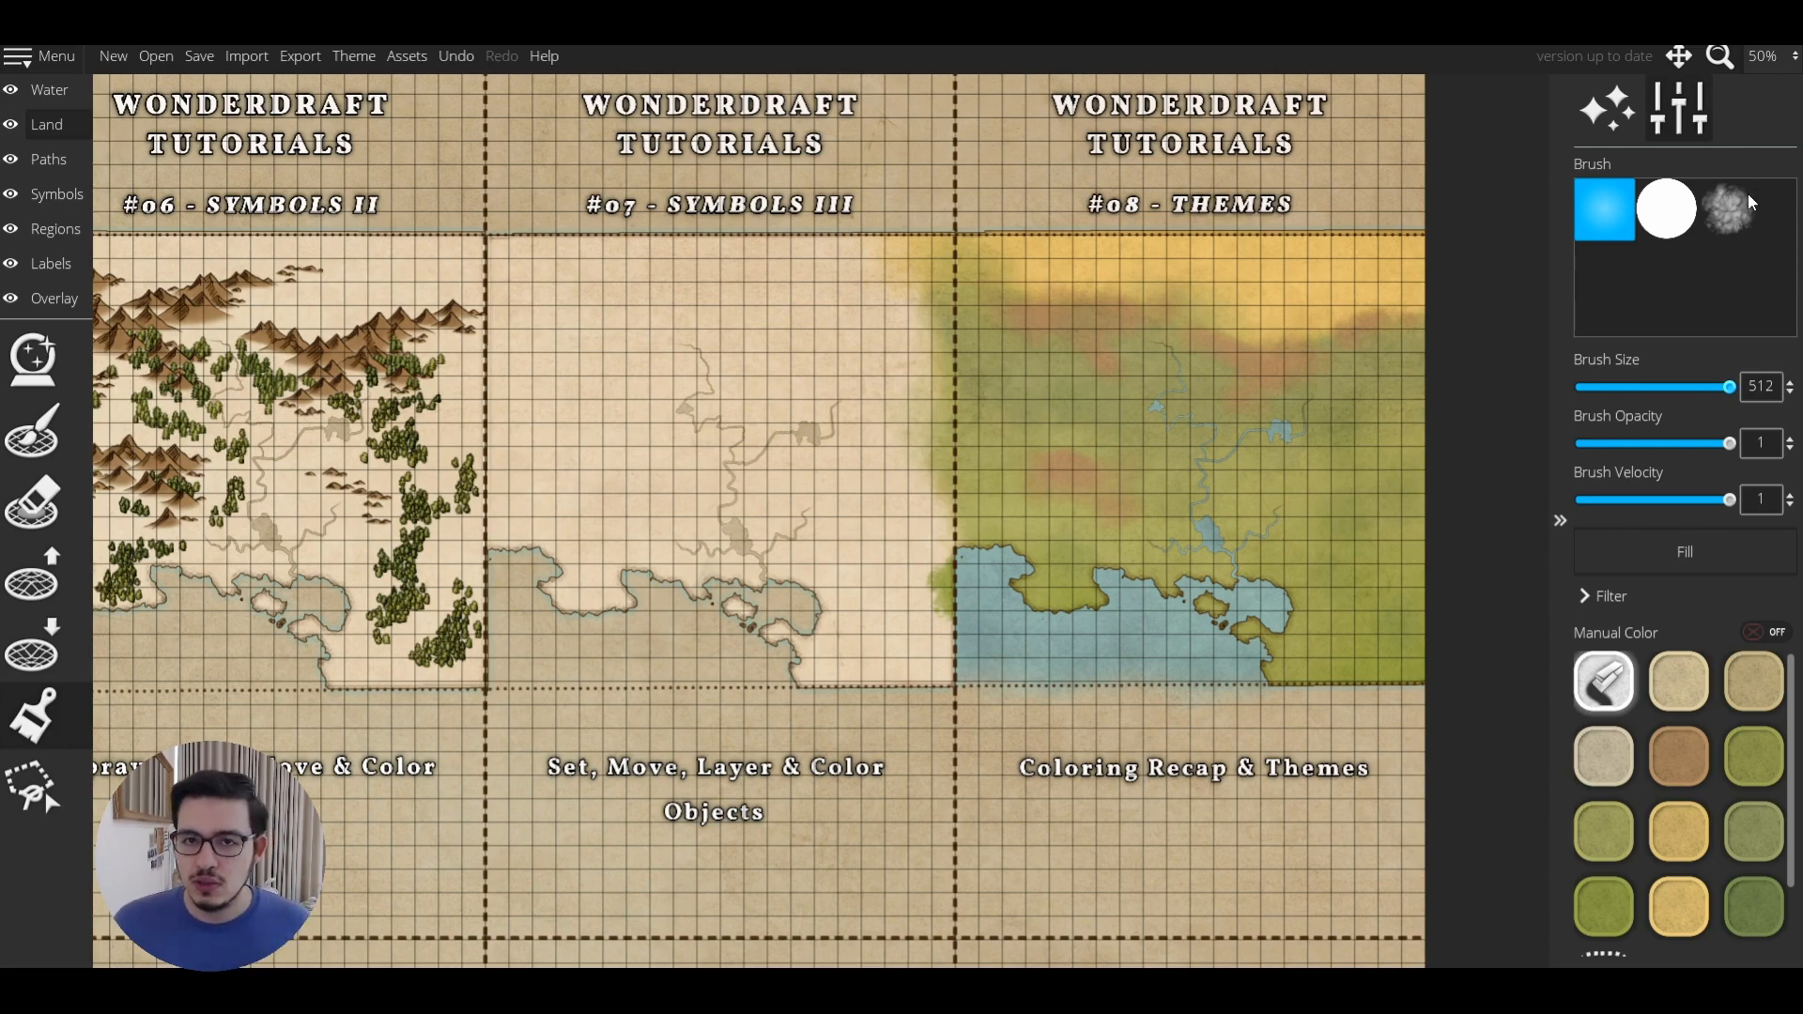
click(1728, 208)
mouse_move(881, 274)
mouse_down()
mouse_move(998, 278)
mouse_move(873, 330)
mouse_move(1118, 274)
mouse_move(1211, 422)
mouse_move(1343, 450)
mouse_move(1404, 310)
mouse_up()
Erase the blue water colouring on #08 using the eraser swatch.
click(48, 89)
click(38, 719)
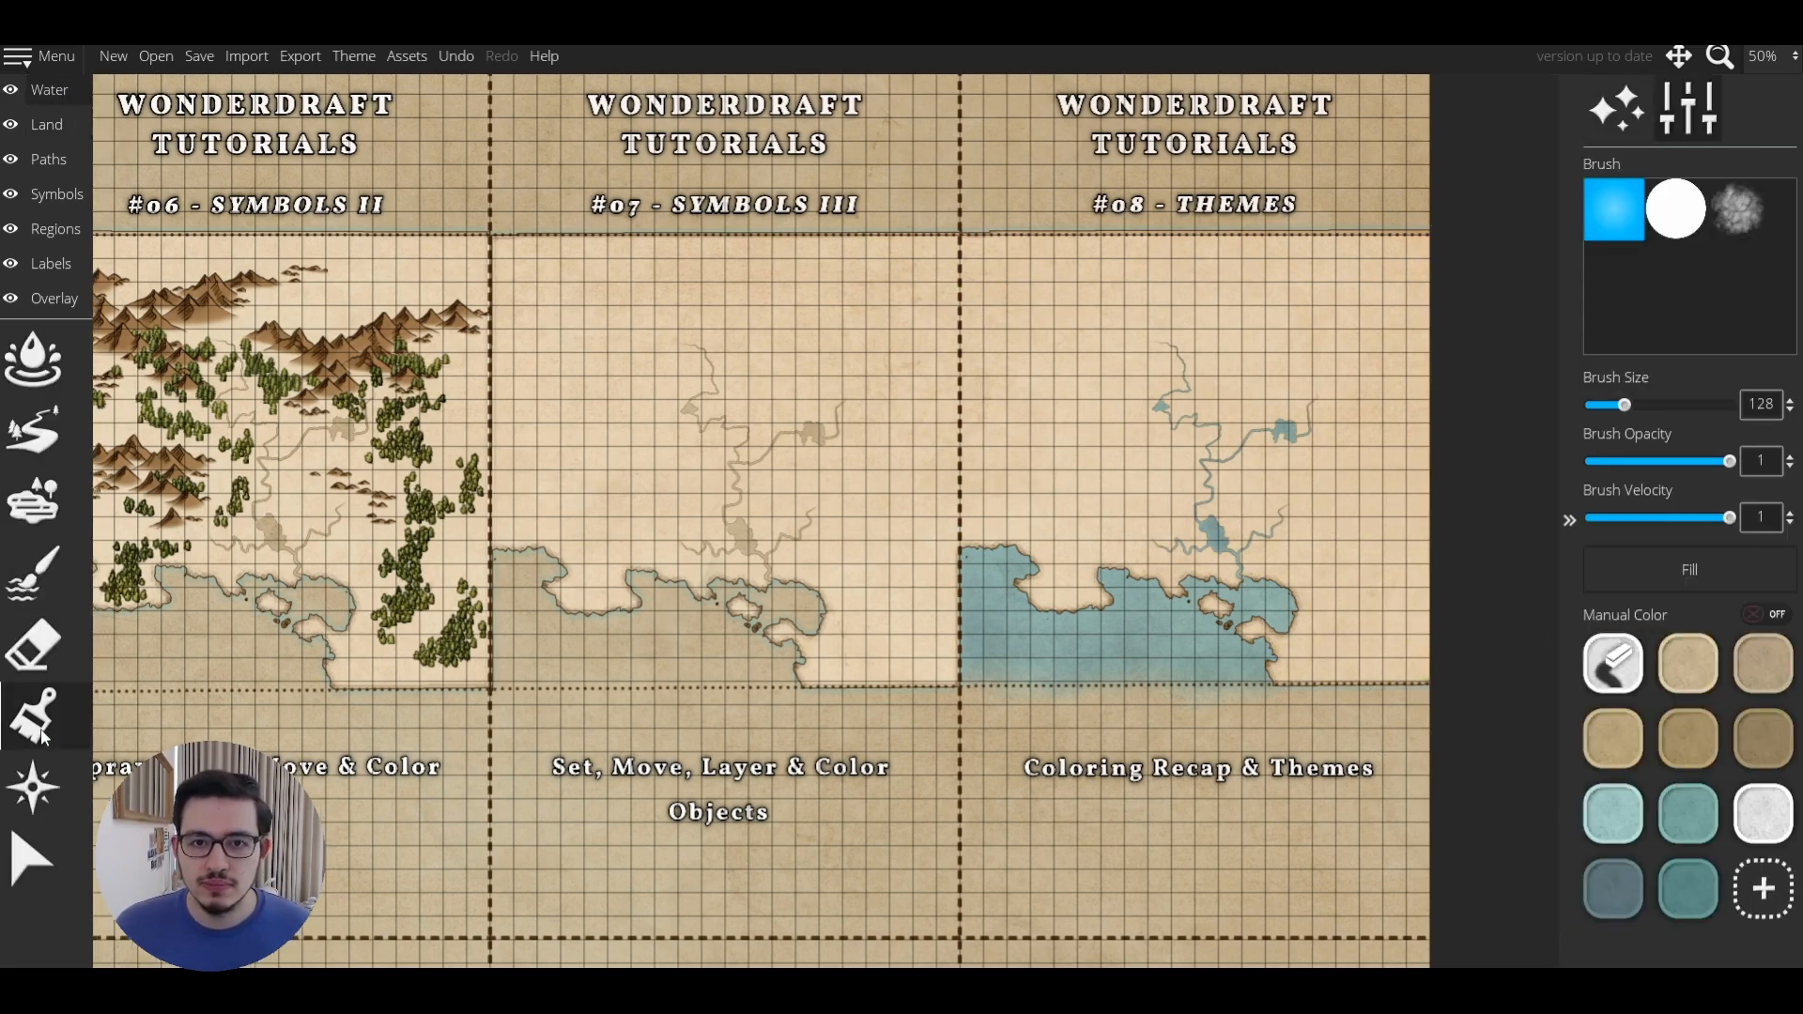
click(1602, 689)
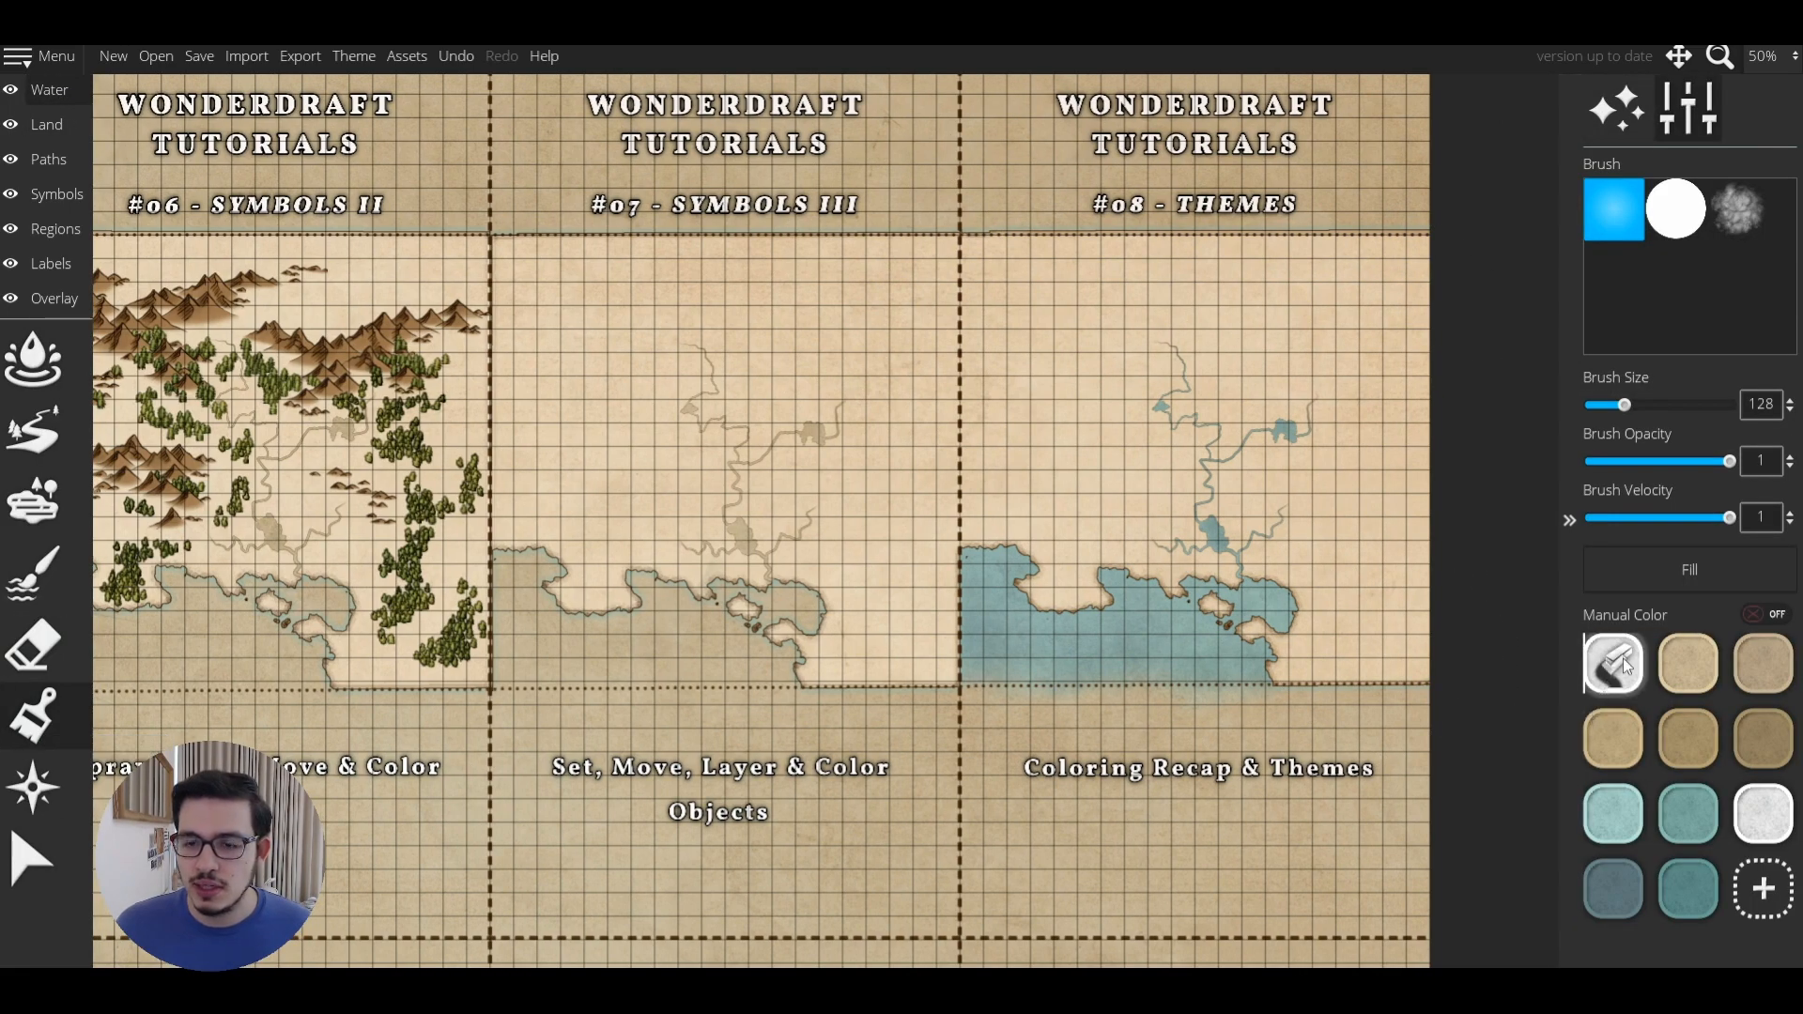
mouse_move(1061, 690)
mouse_down()
mouse_move(1024, 582)
mouse_move(967, 648)
mouse_up()
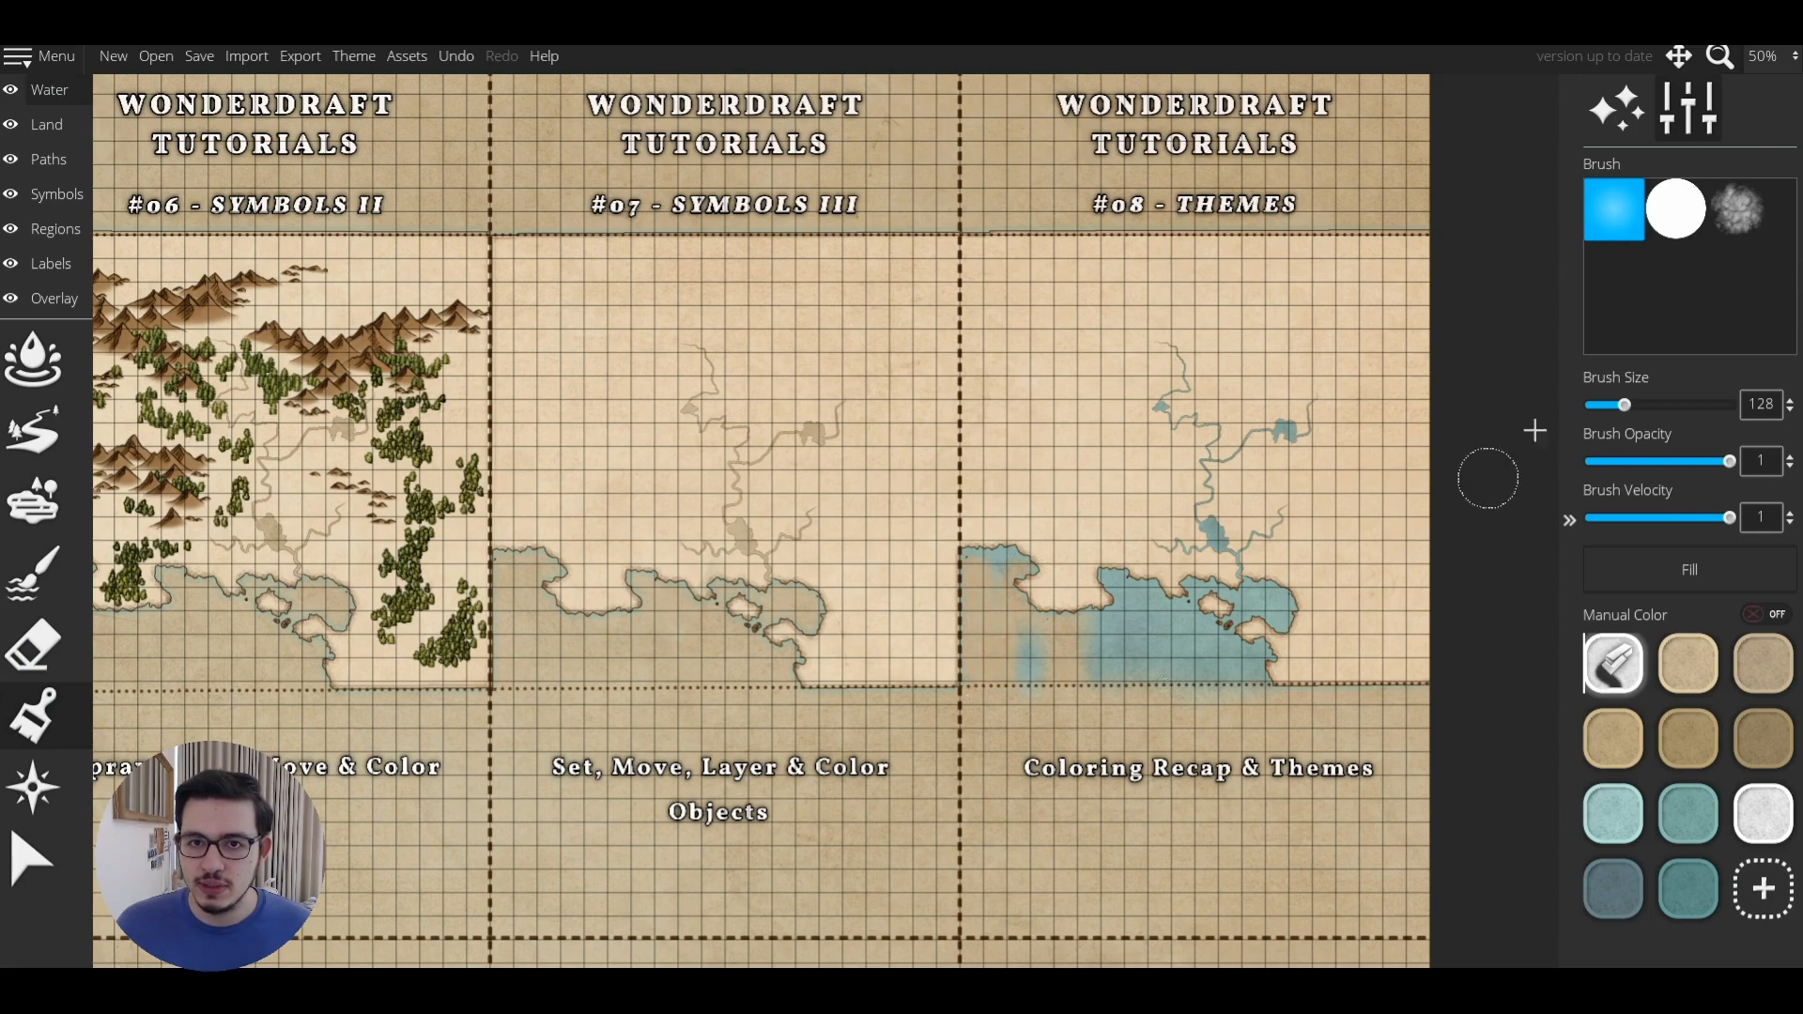
drag(1624, 404, 1729, 404)
click(1738, 209)
mouse_move(1183, 610)
mouse_down()
mouse_move(967, 615)
mouse_move(1161, 685)
mouse_move(1274, 386)
mouse_up()
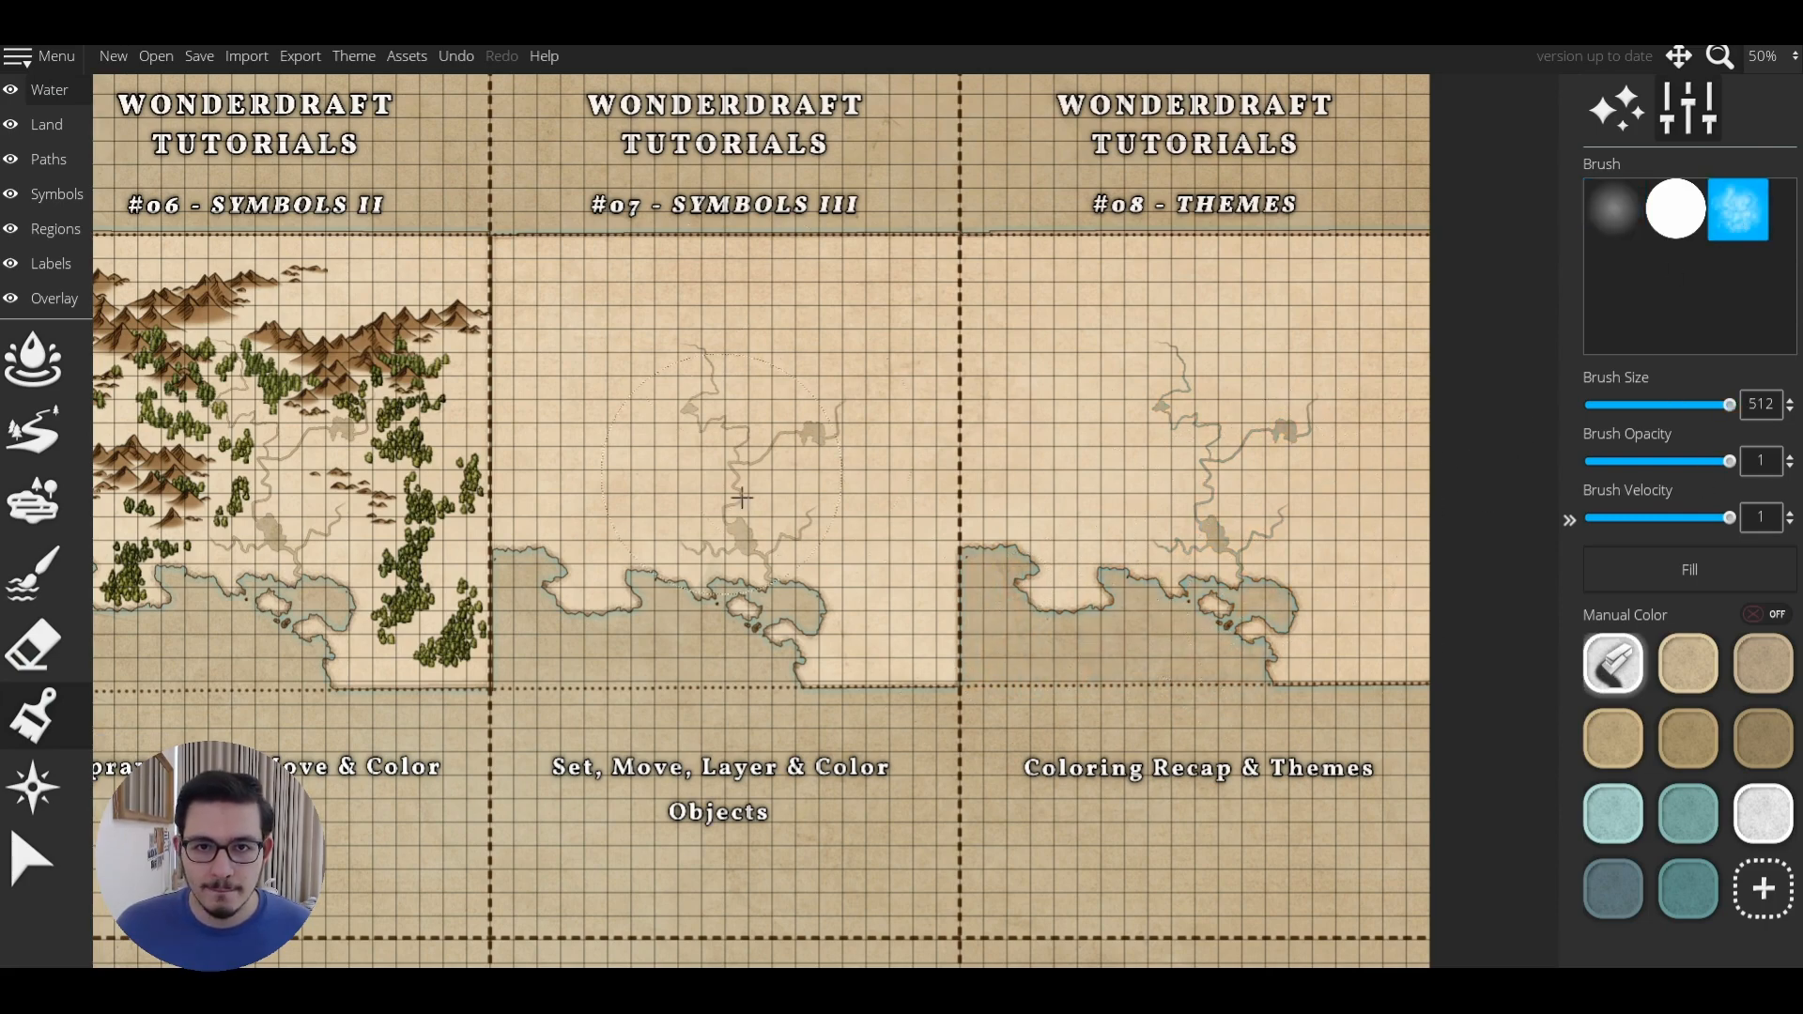
click(59, 194)
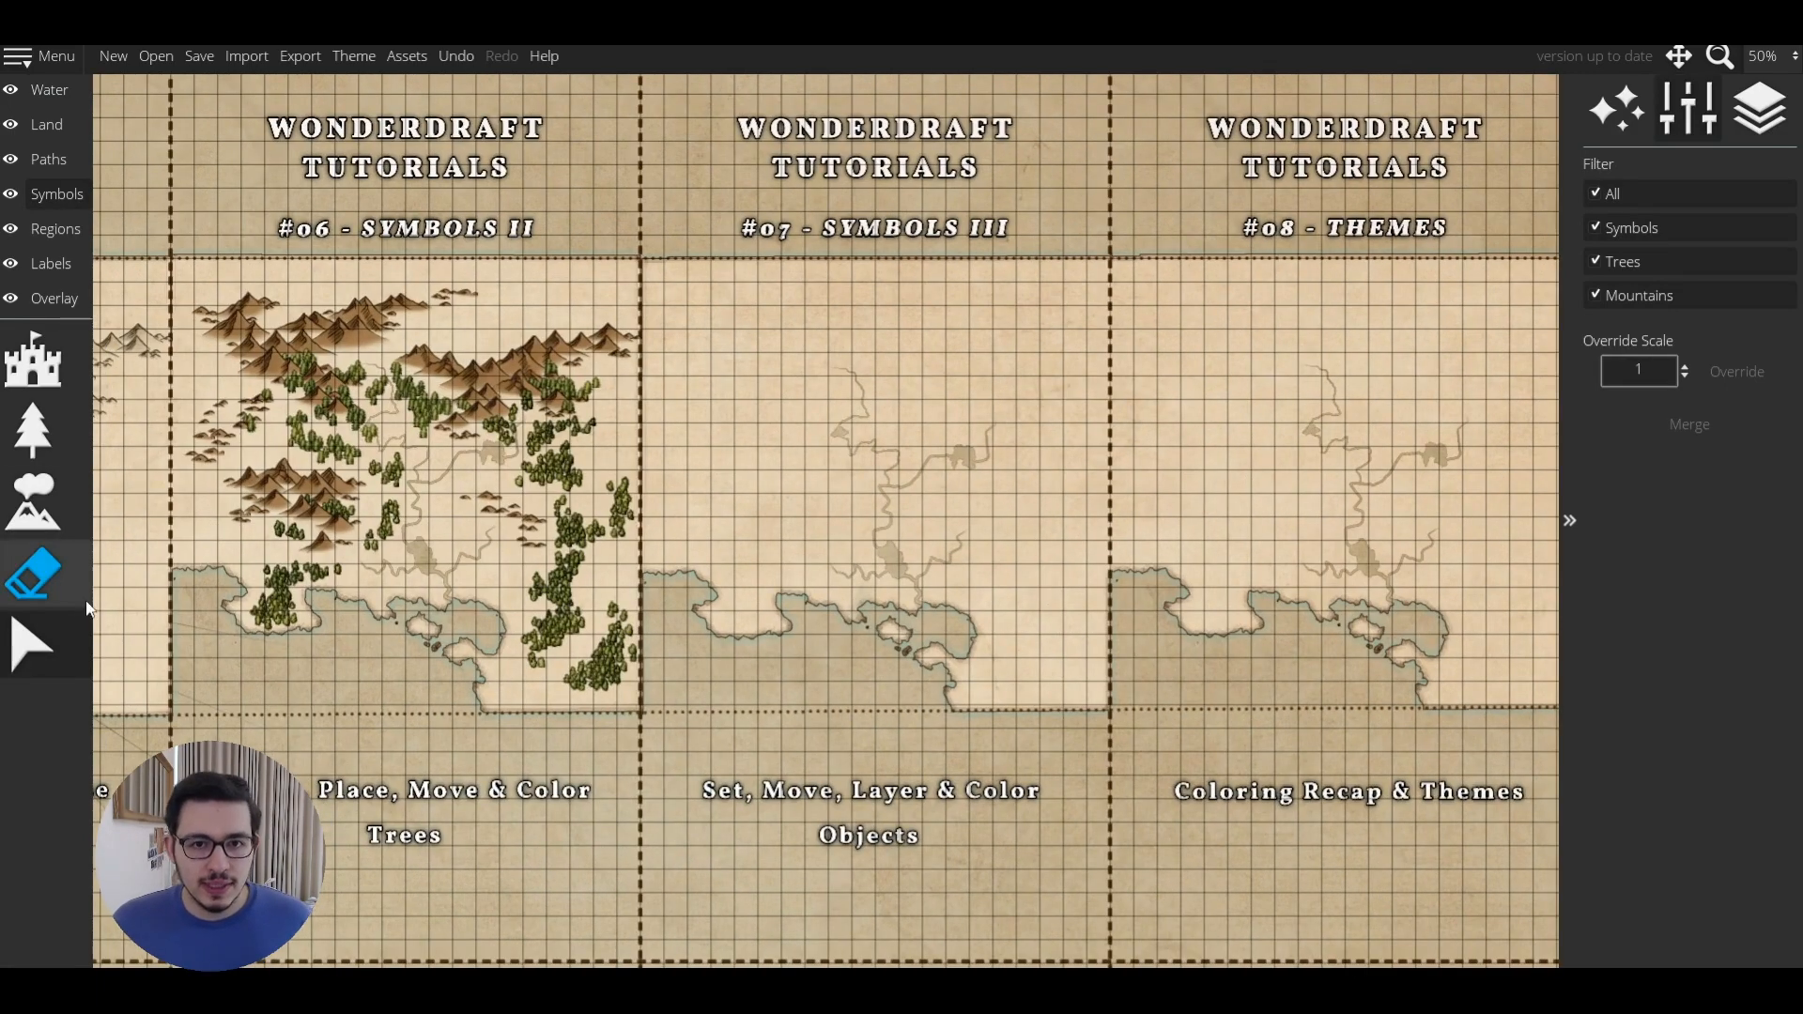
Copy the #06 map's mountains and trees and paste them into place on #07.
drag(171, 249, 1117, 643)
key(ctrl+c)
key(ctrl+v)
scroll(658, 334, up, 1)
drag(658, 334, 941, 355)
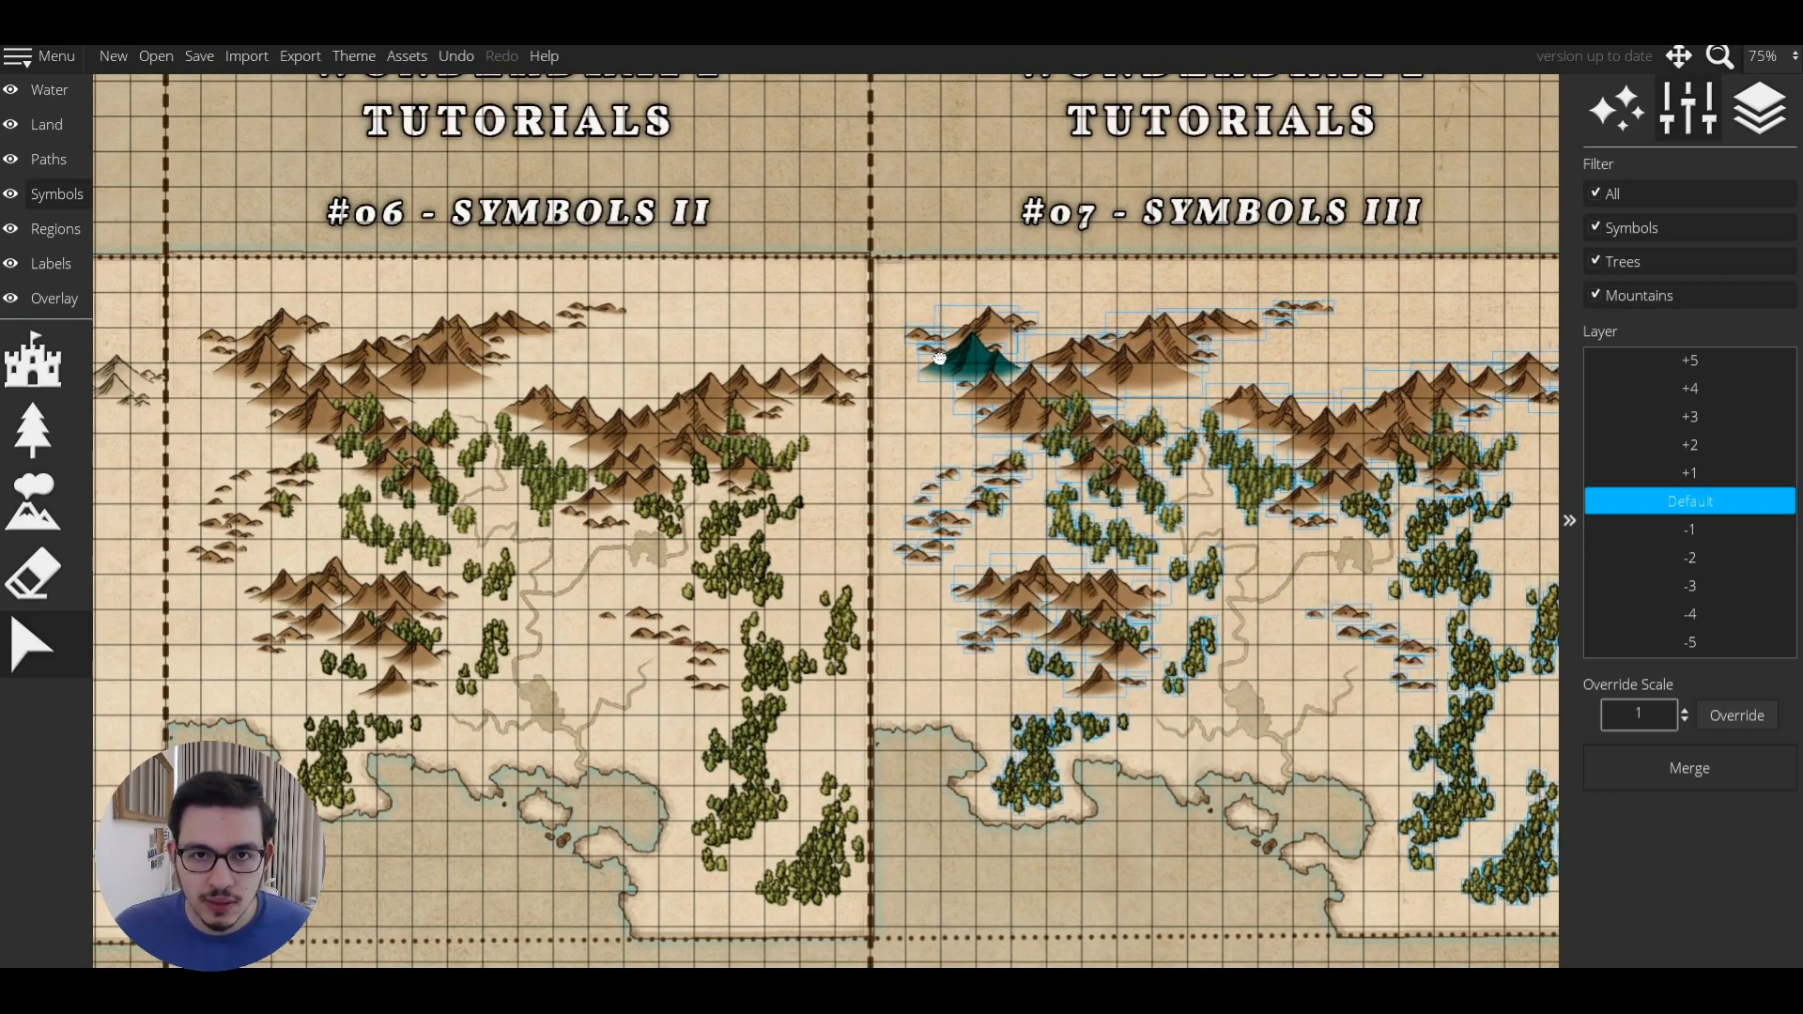
drag(1138, 616, 742, 402)
scroll(743, 402, down, 1)
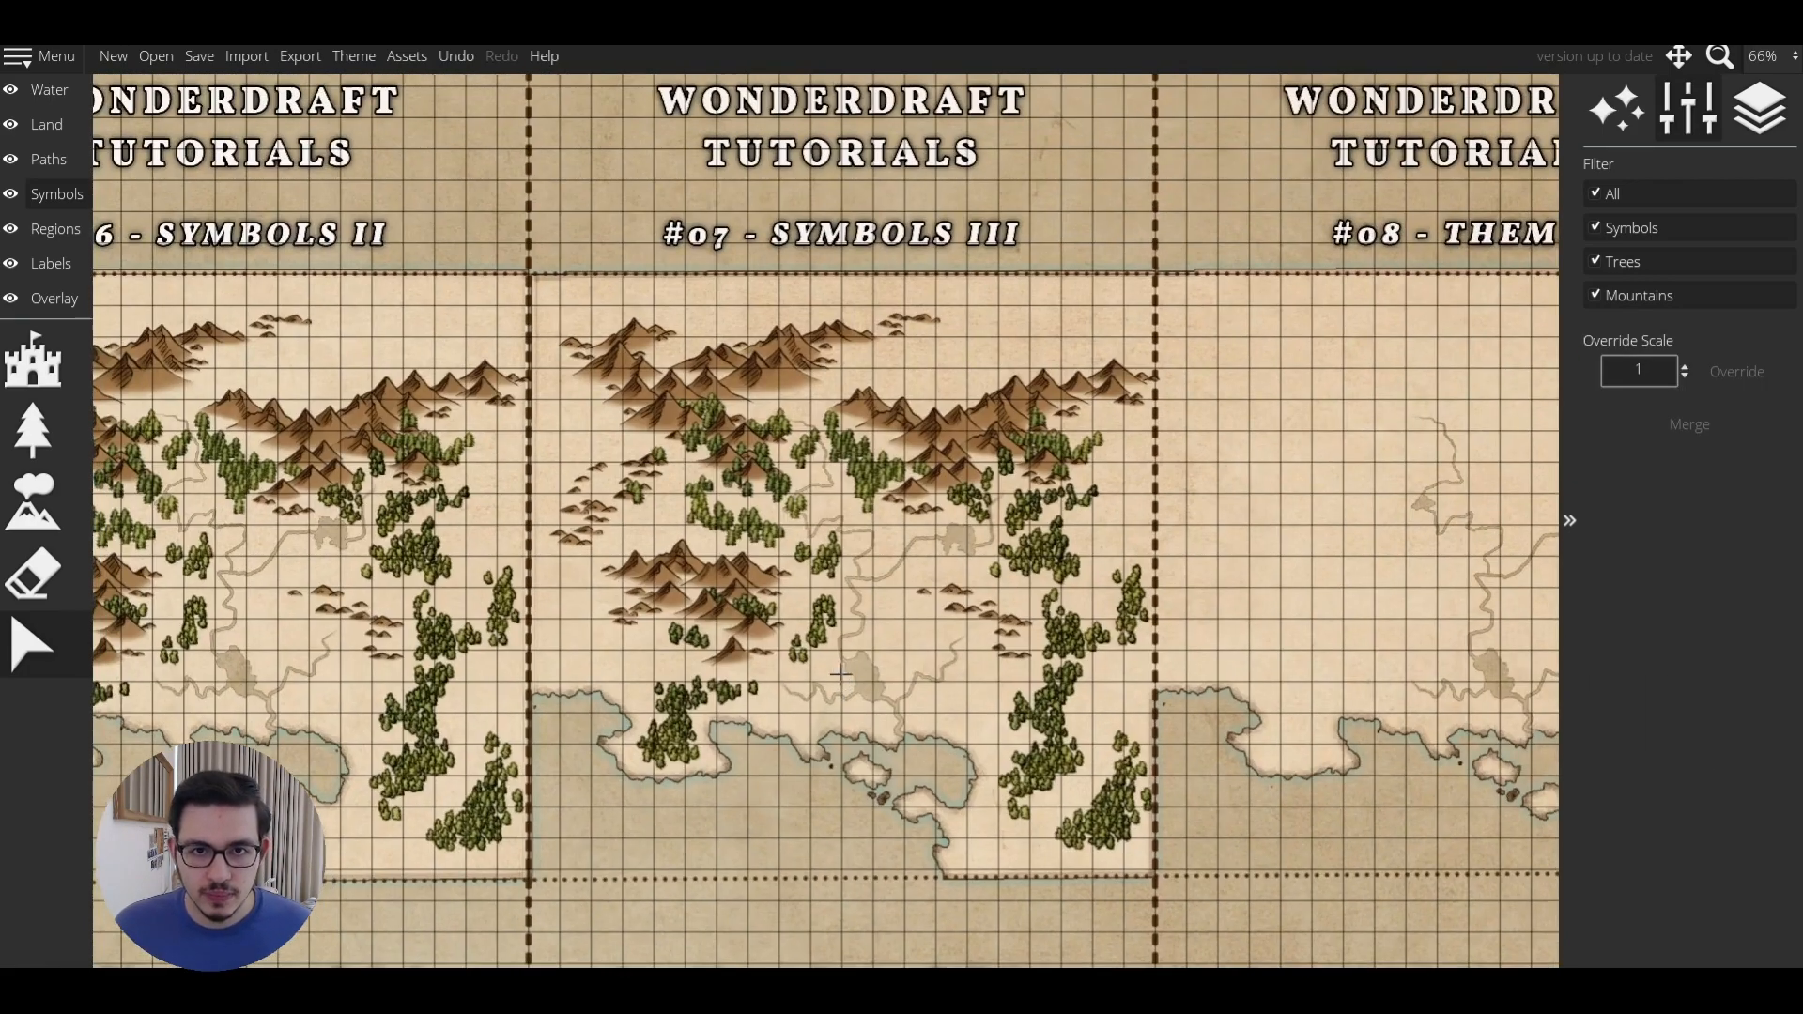
Stamp one Penciled Mountains [Large] symbol on the parchment below the #07 map.
key(s)
key(s)
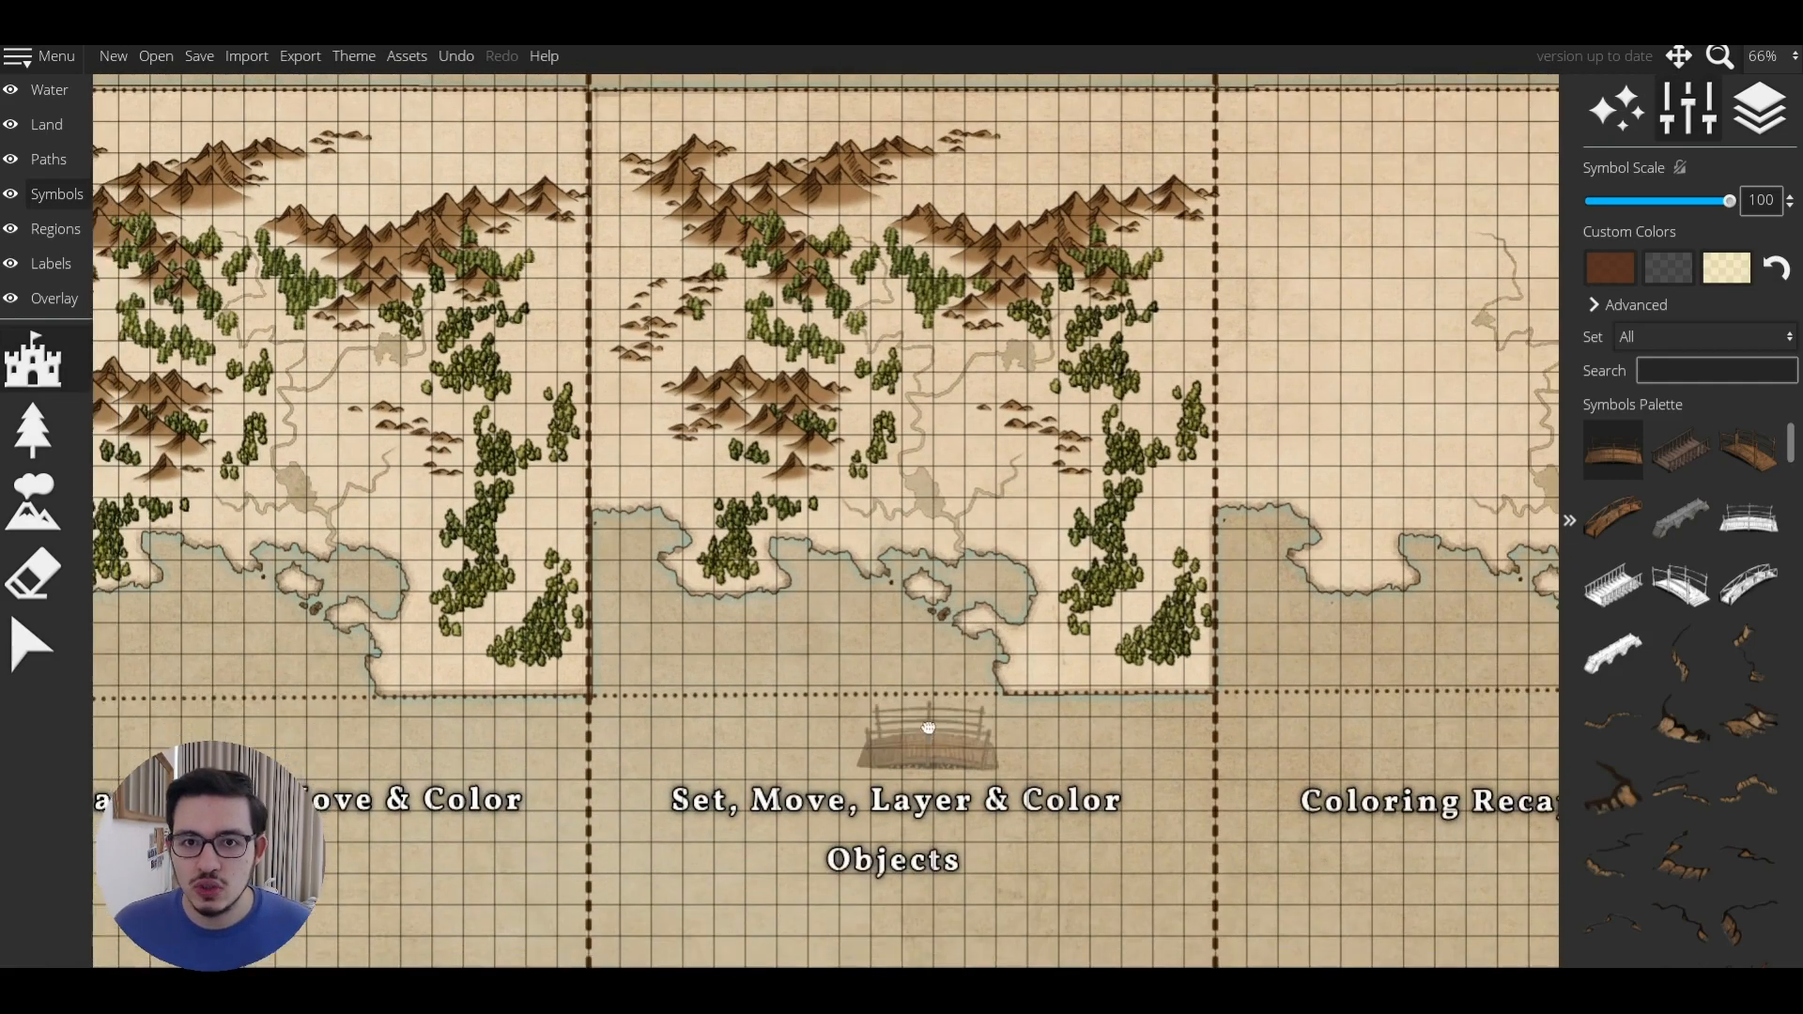
key(w)
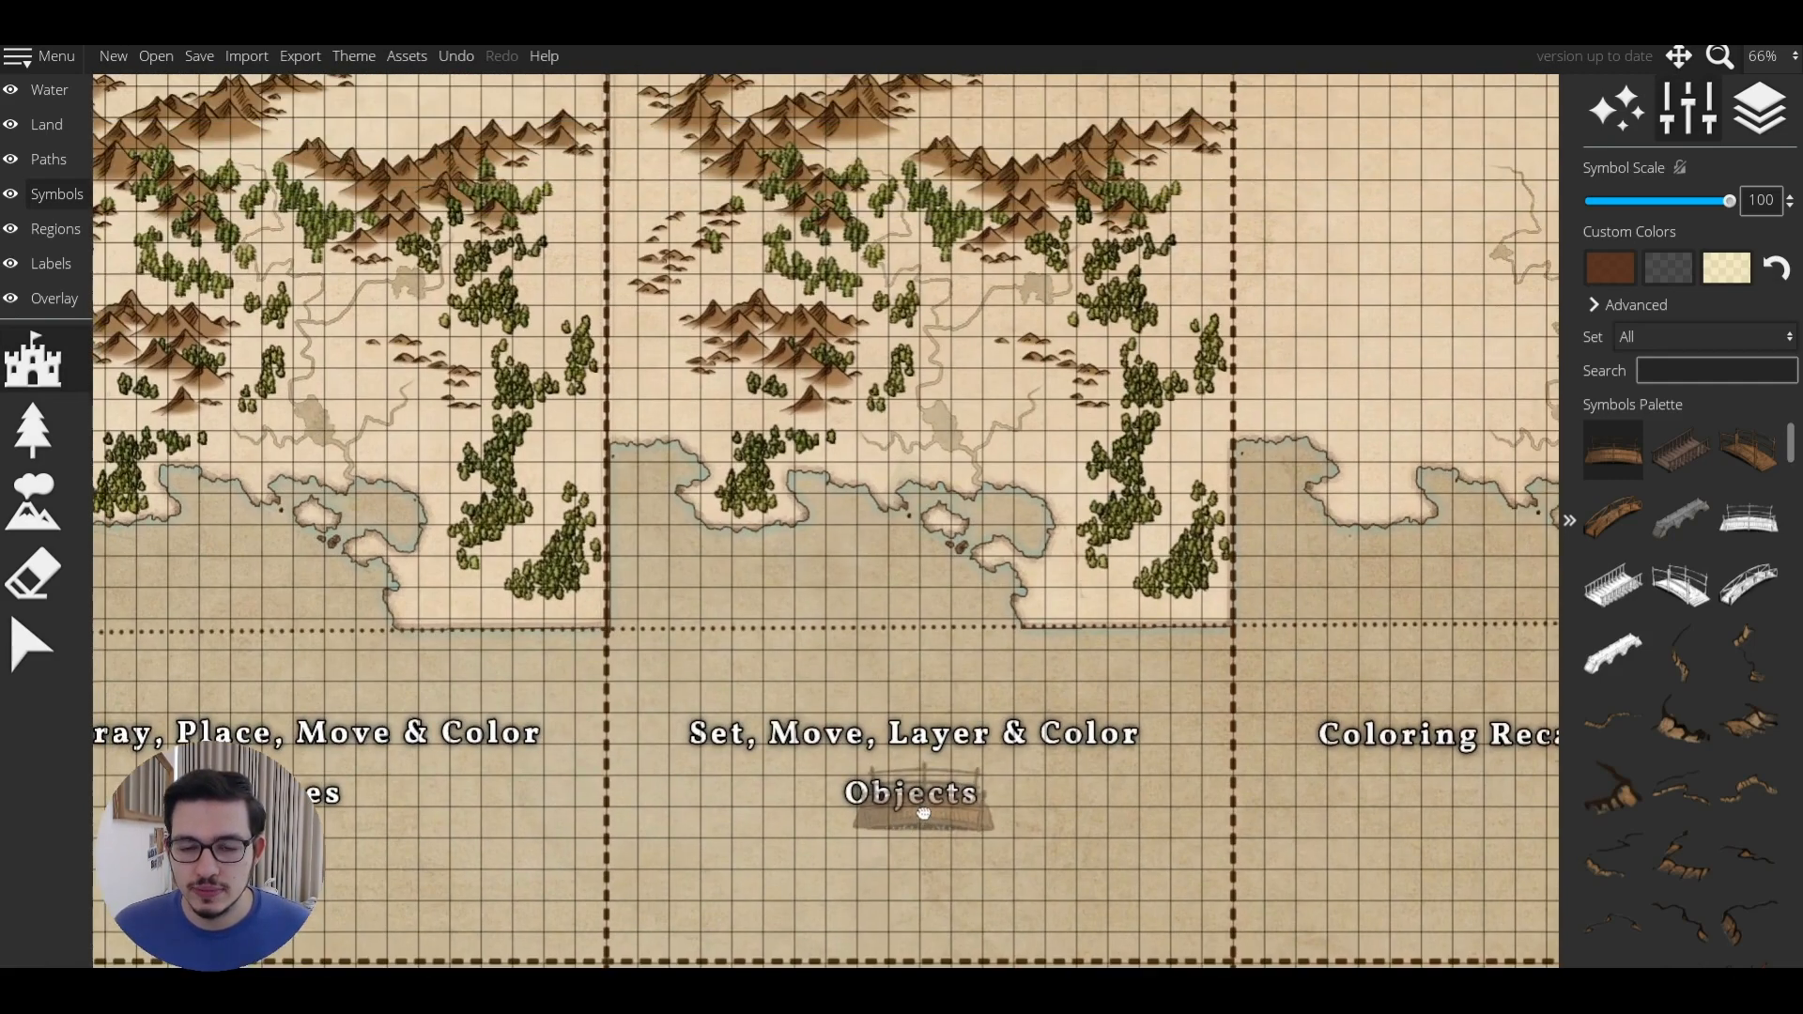
click(1653, 341)
key(Escape)
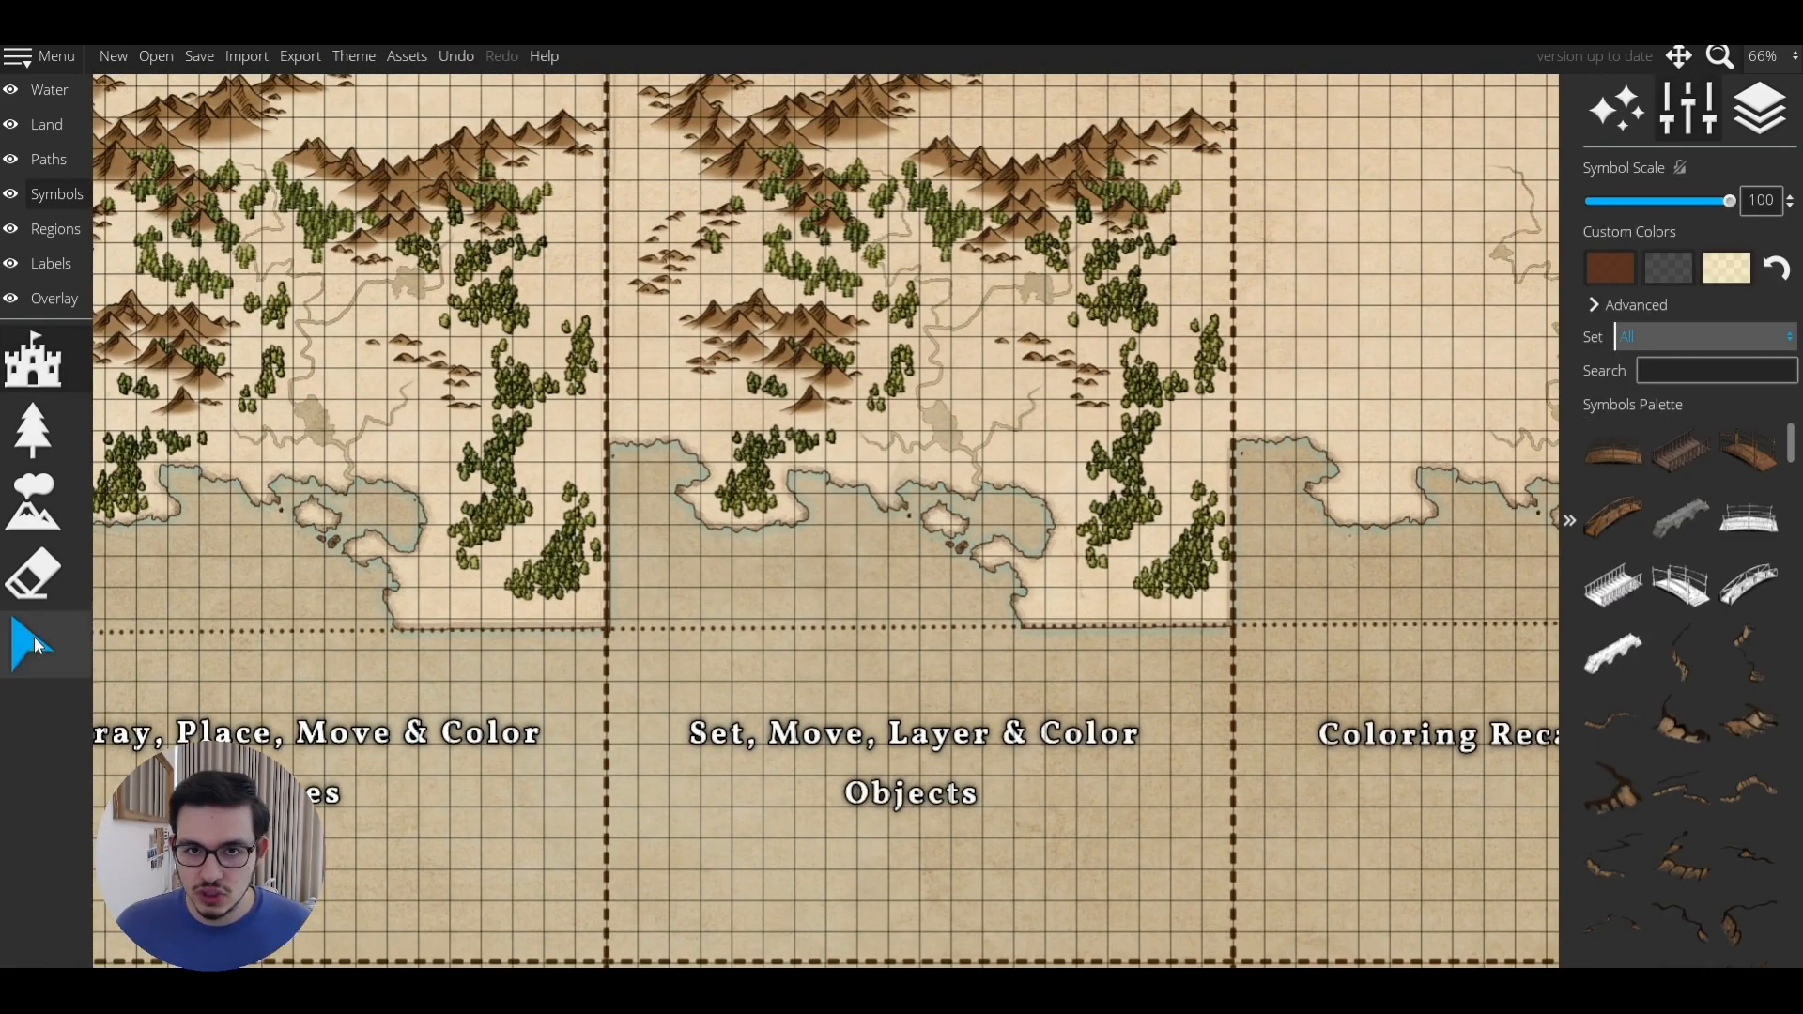
key(m)
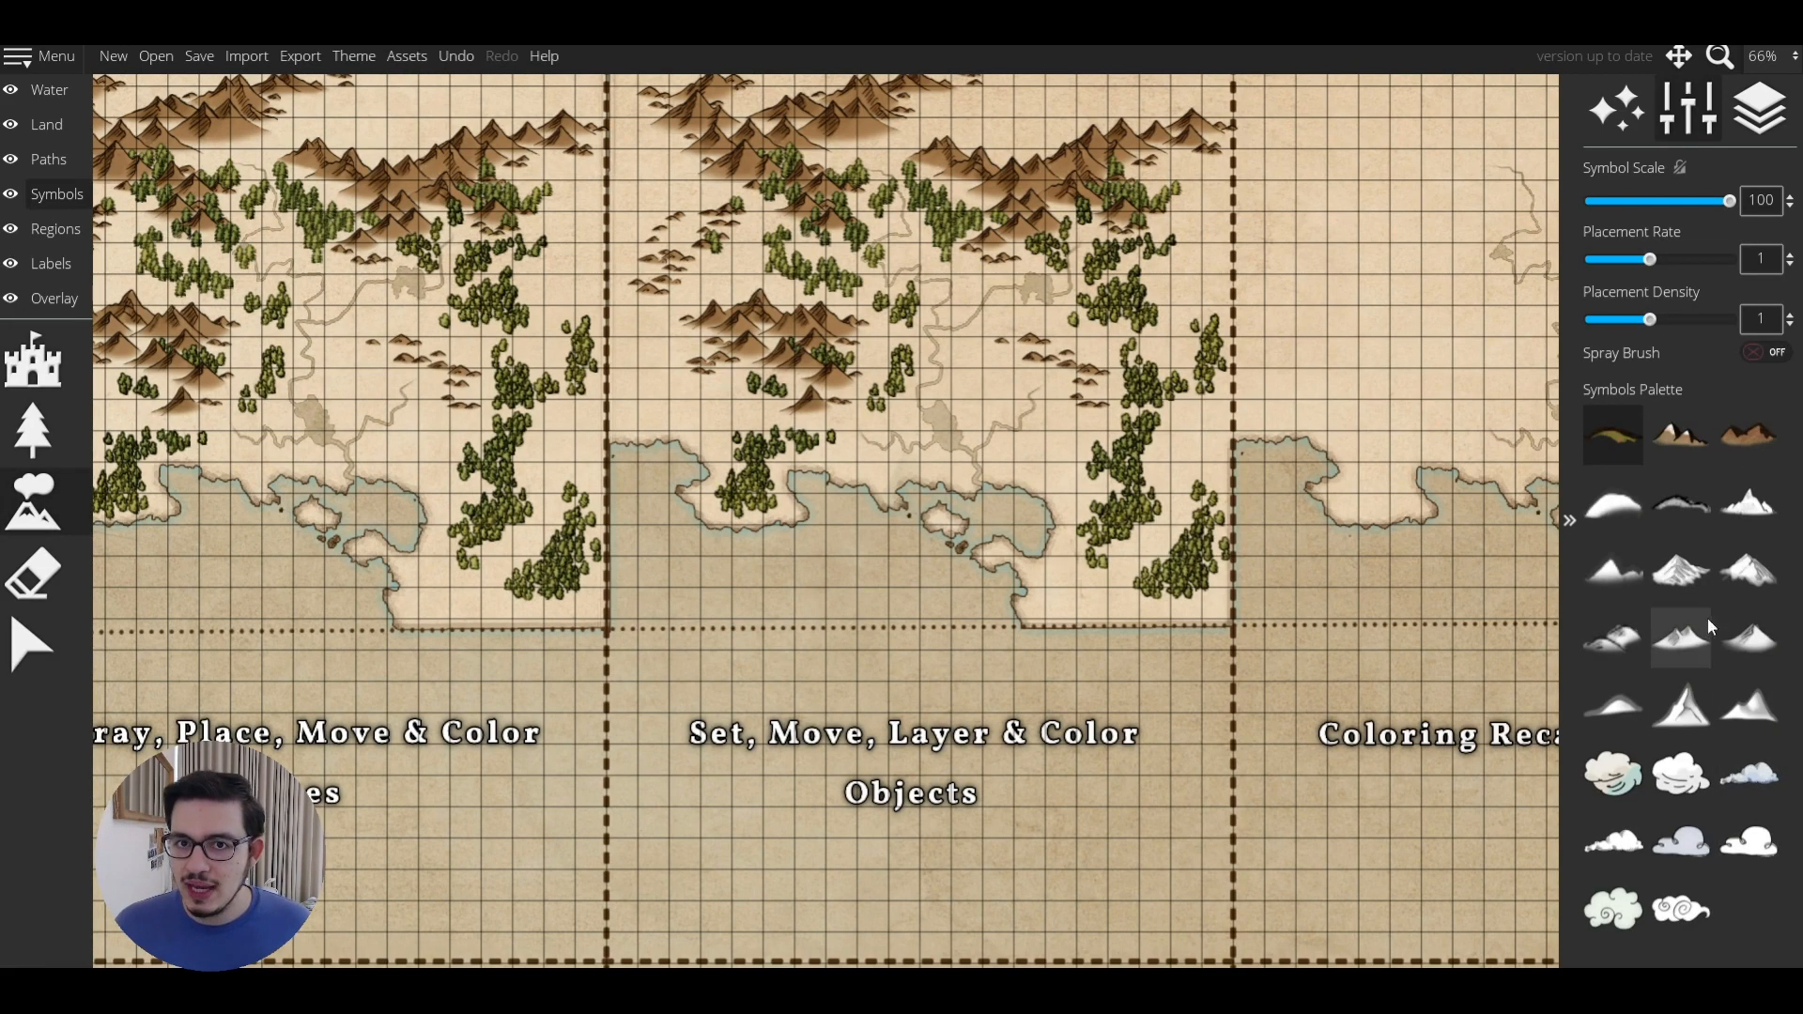
click(1681, 568)
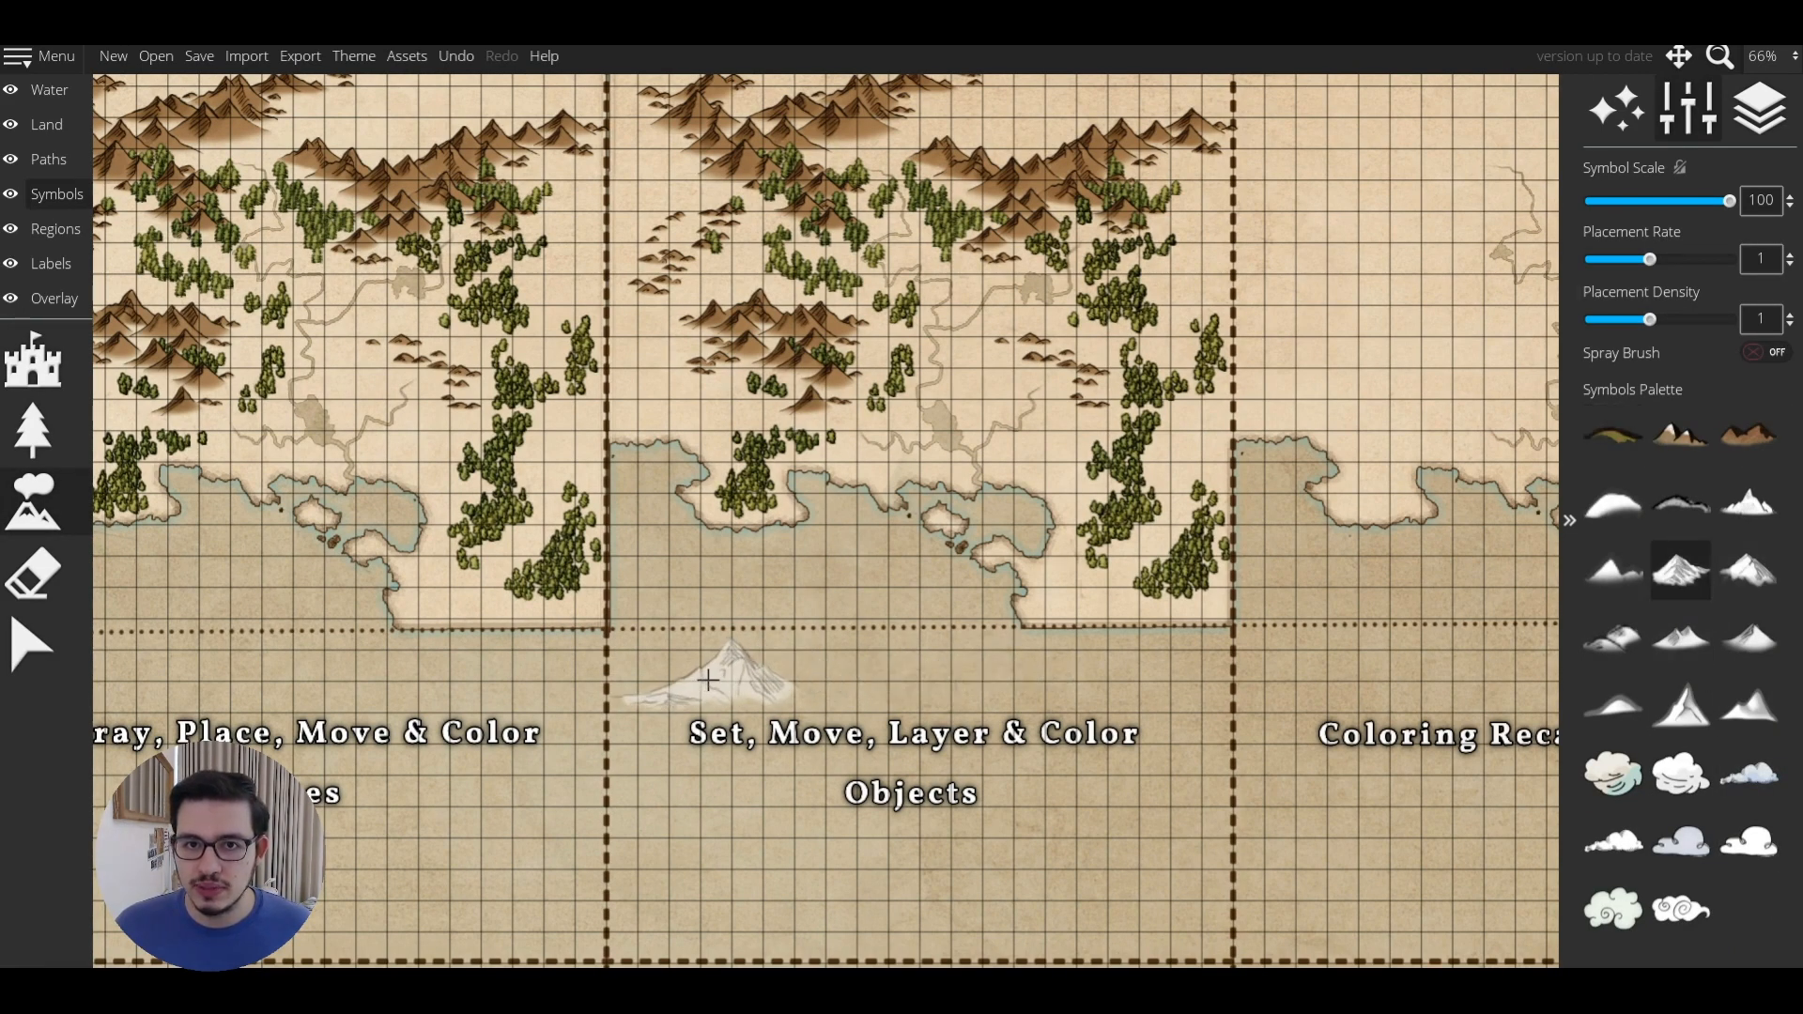
click(709, 676)
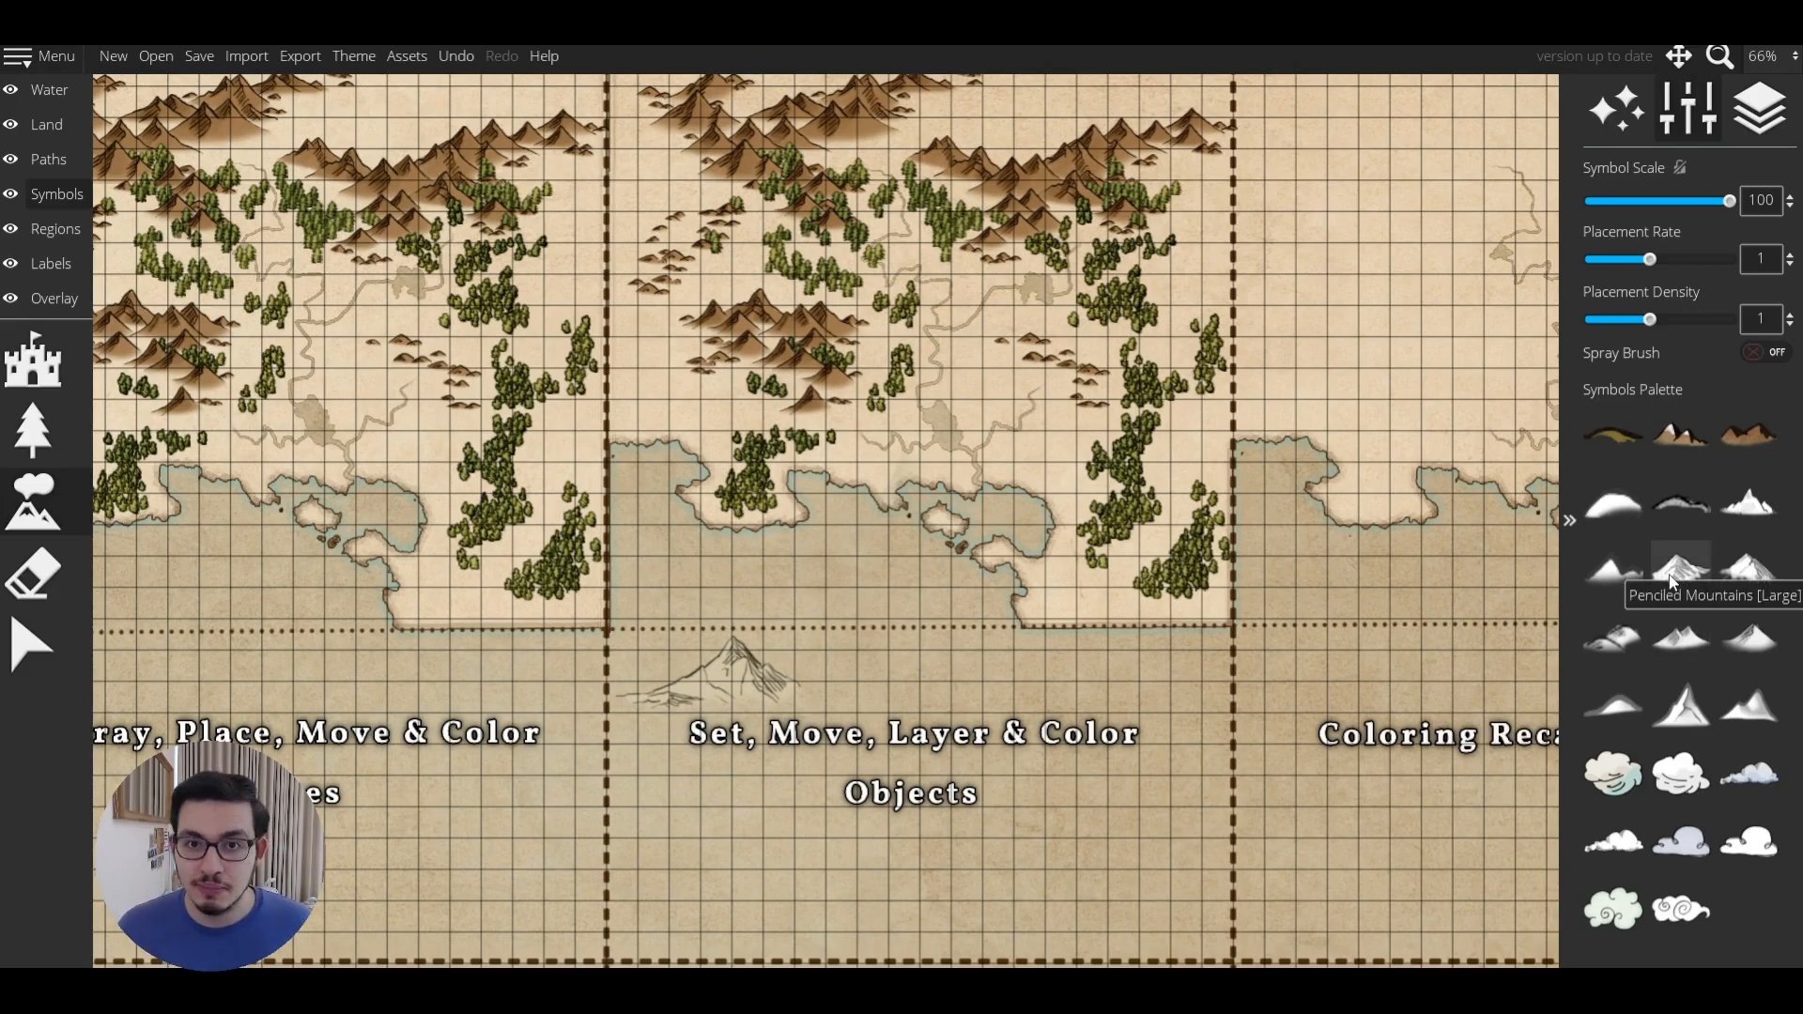
click(67, 193)
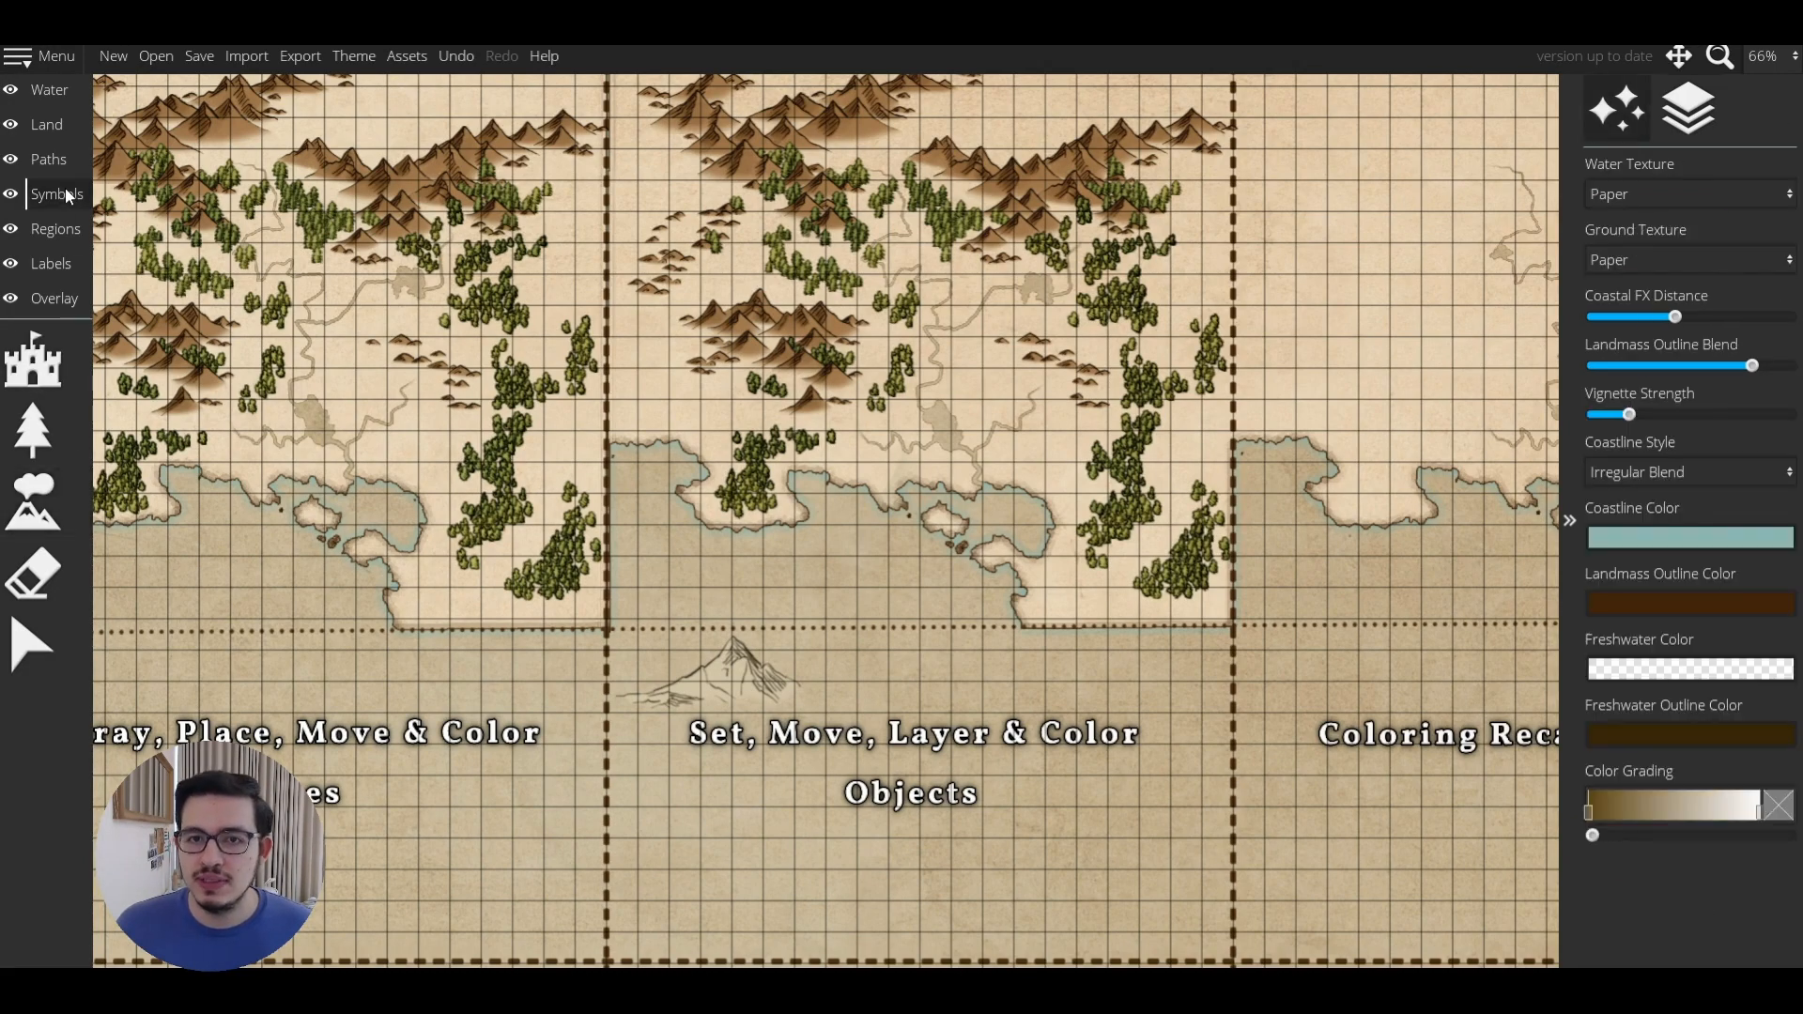
Place a Bridge 01 Color symbol right of the sketched mountain, undoing the extra placement.
click(38, 360)
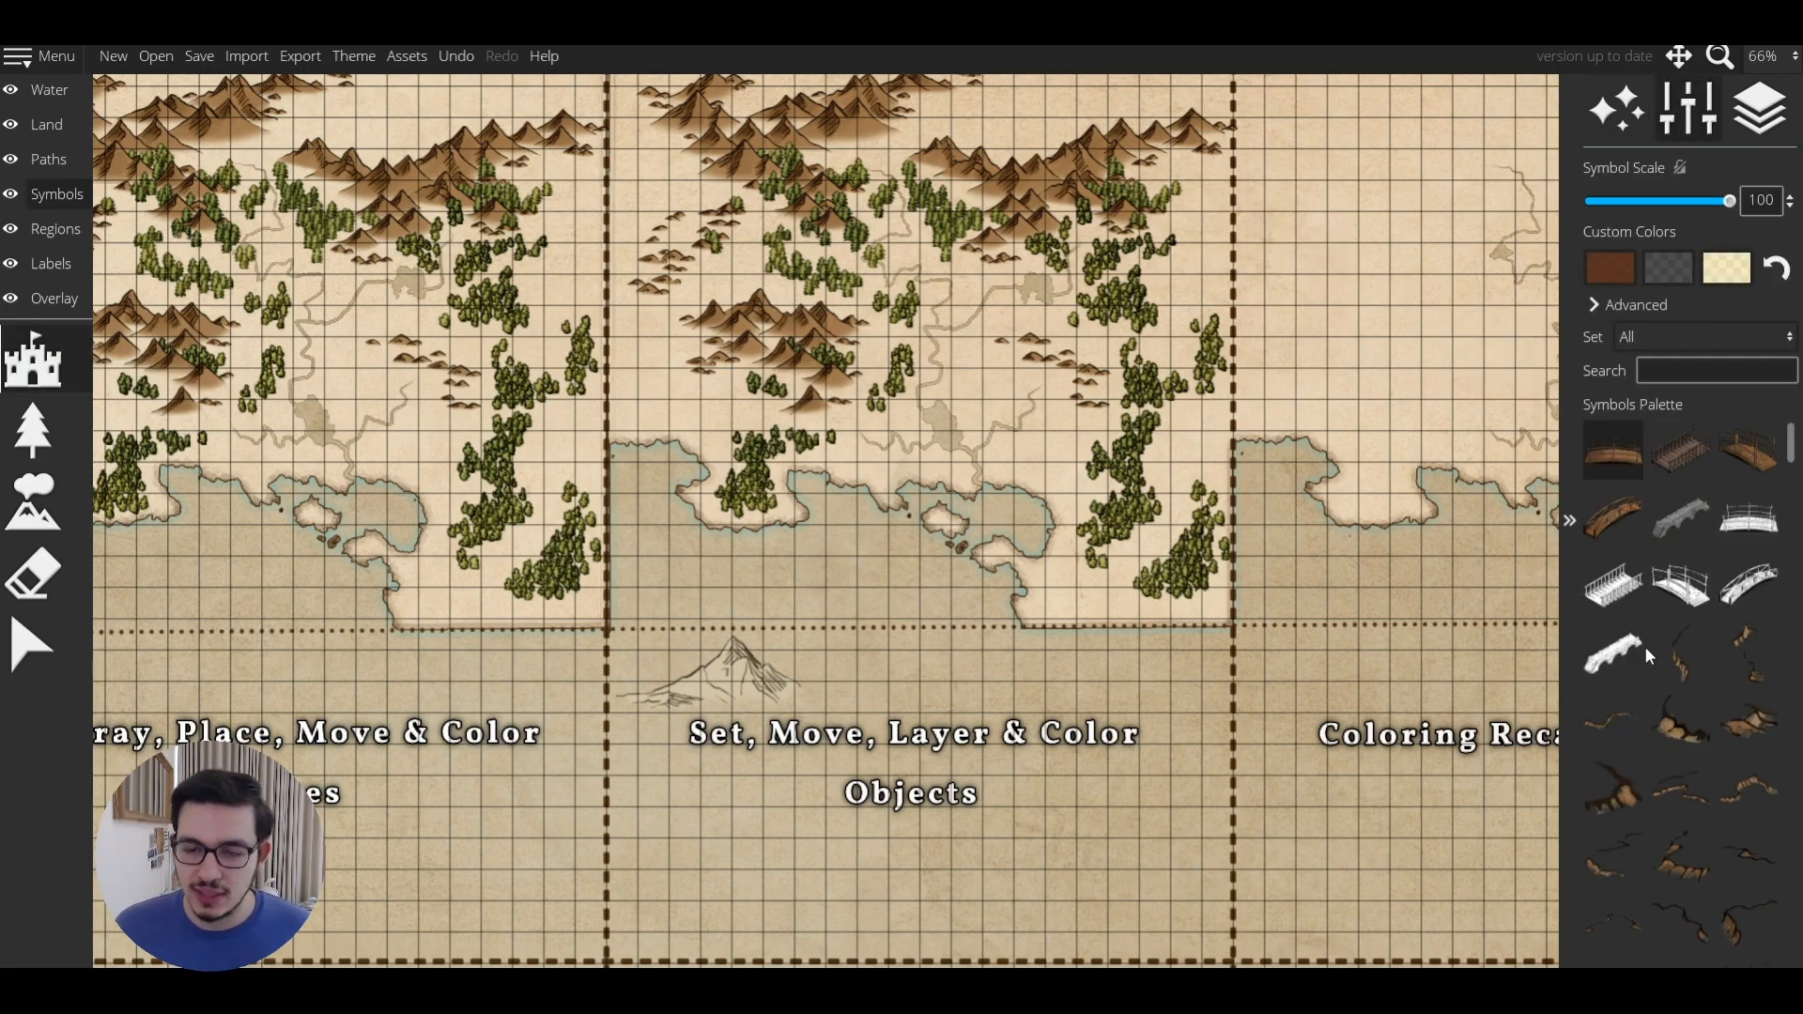
click(1621, 464)
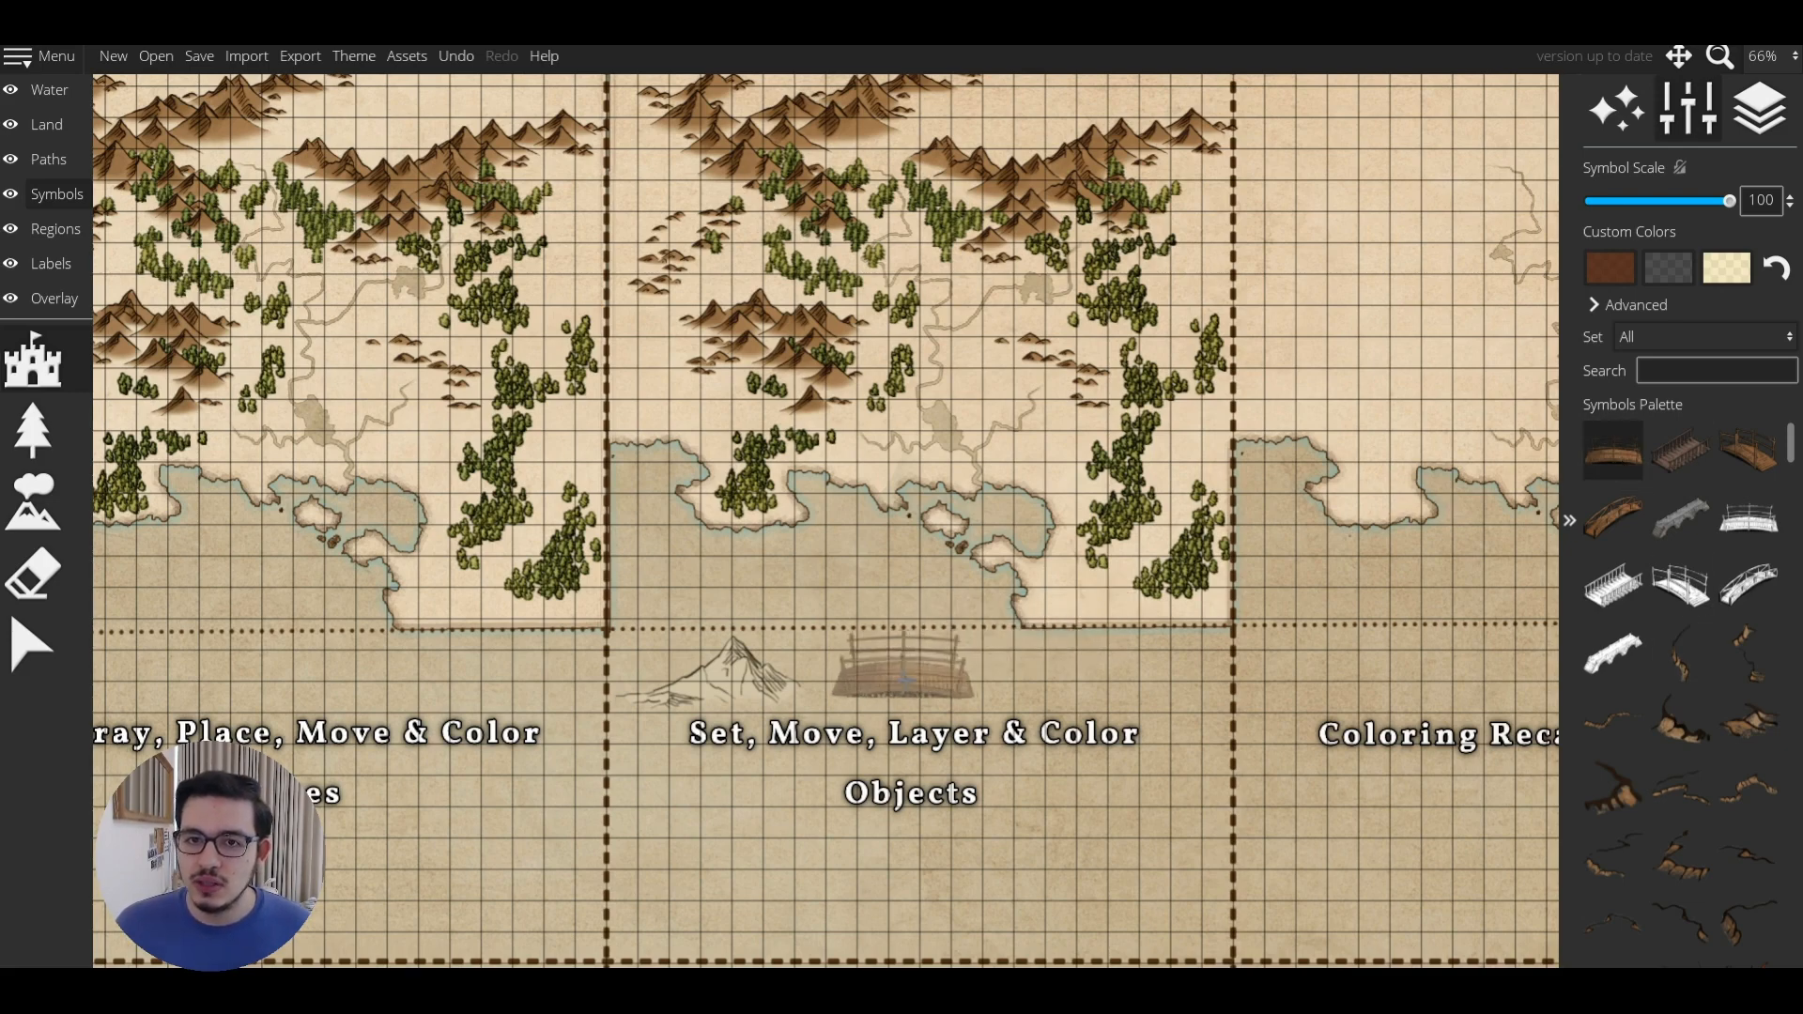
scroll(1690, 592, down, 10)
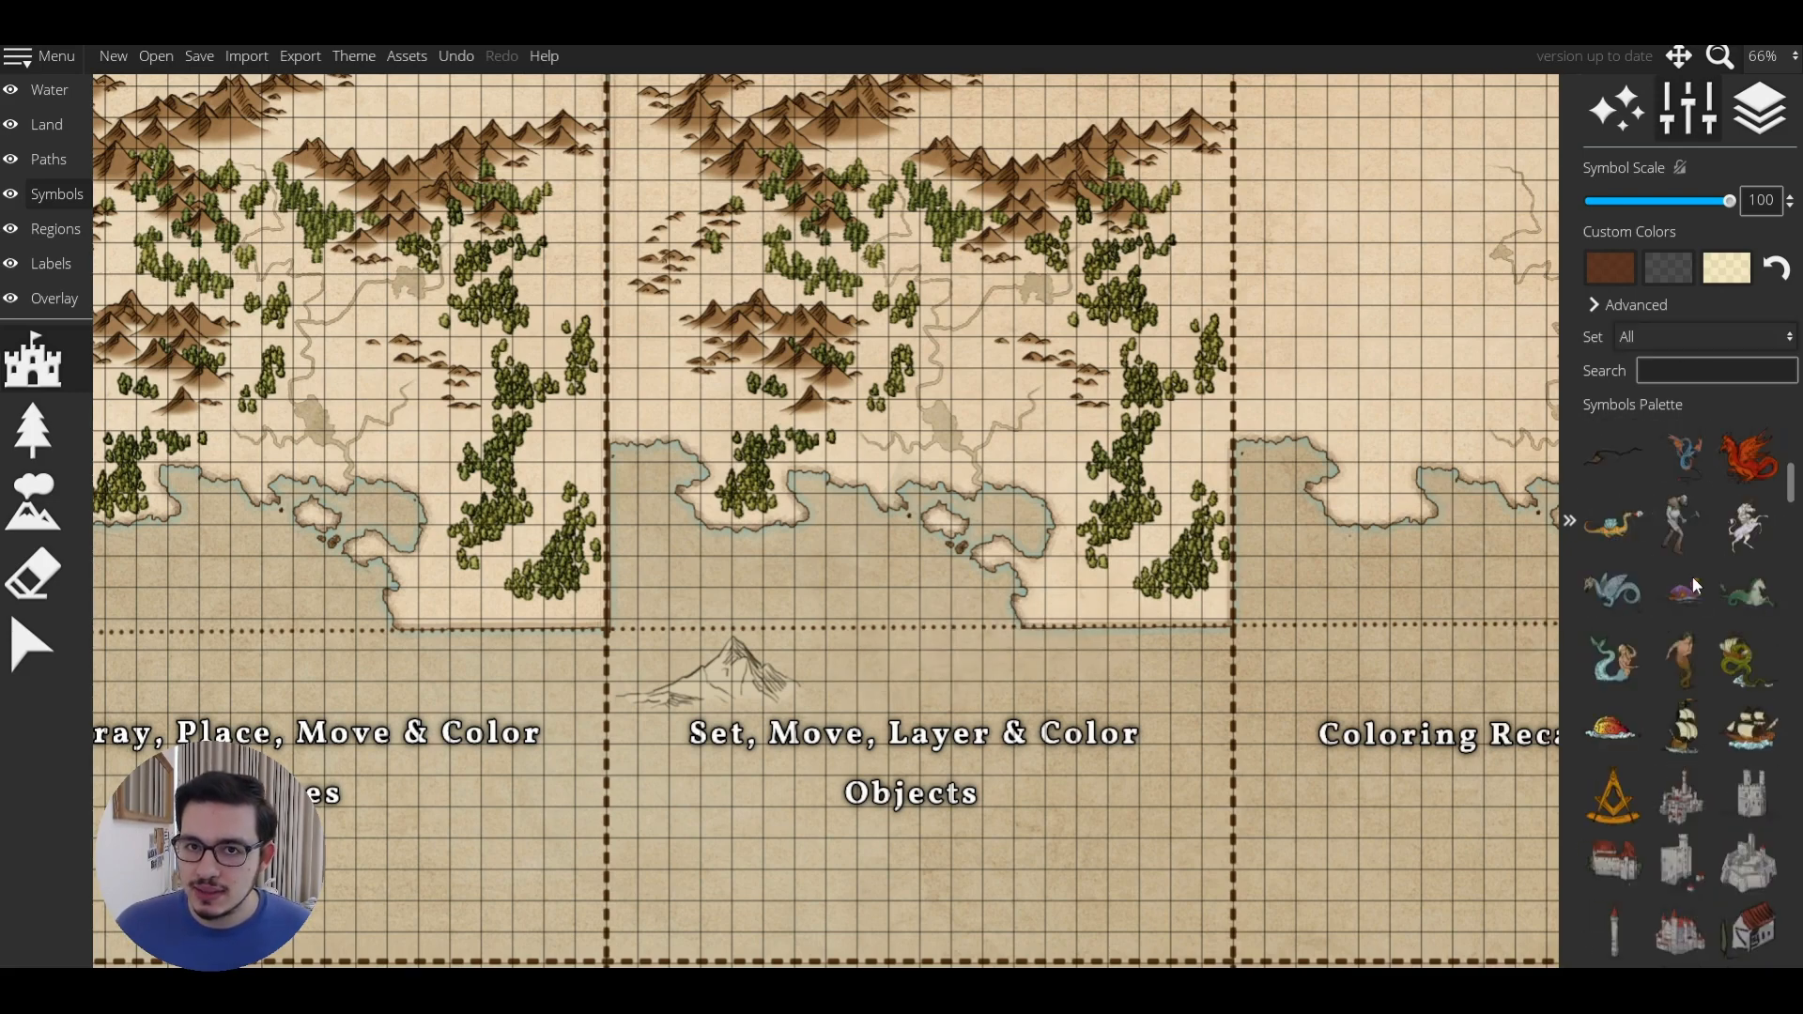
scroll(1690, 582, up, 10)
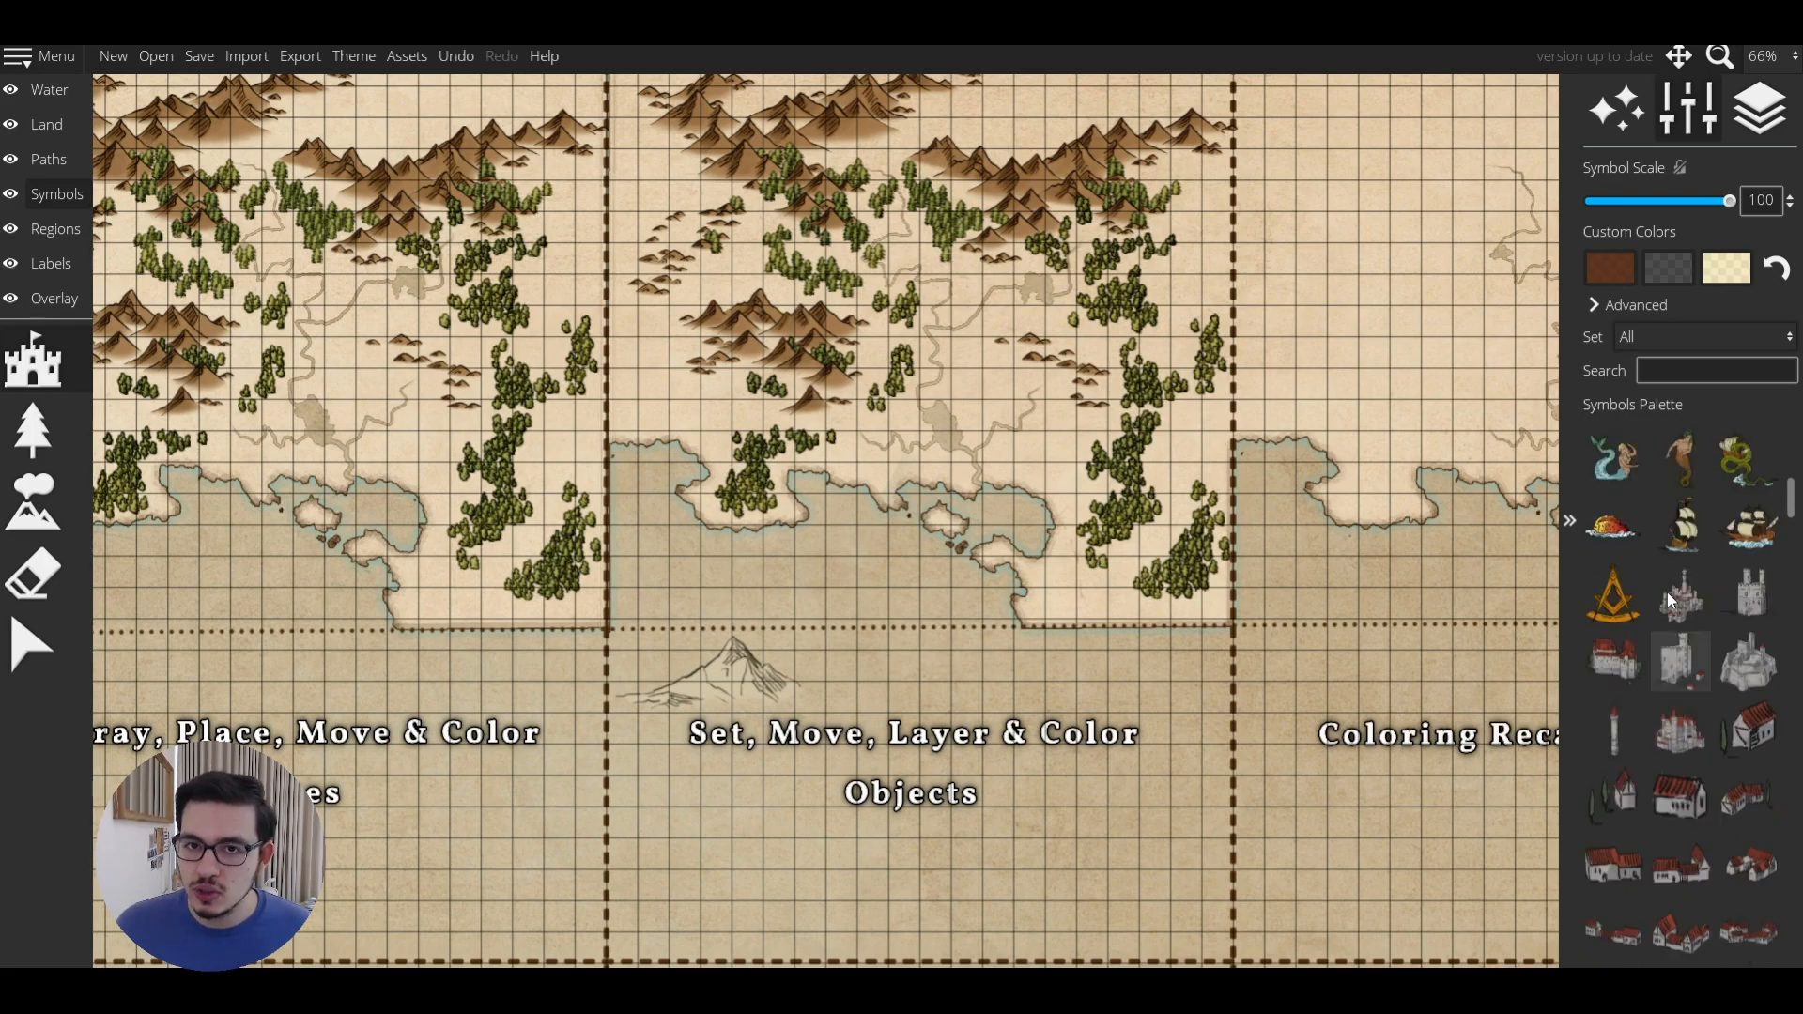
scroll(1675, 606, up, 2)
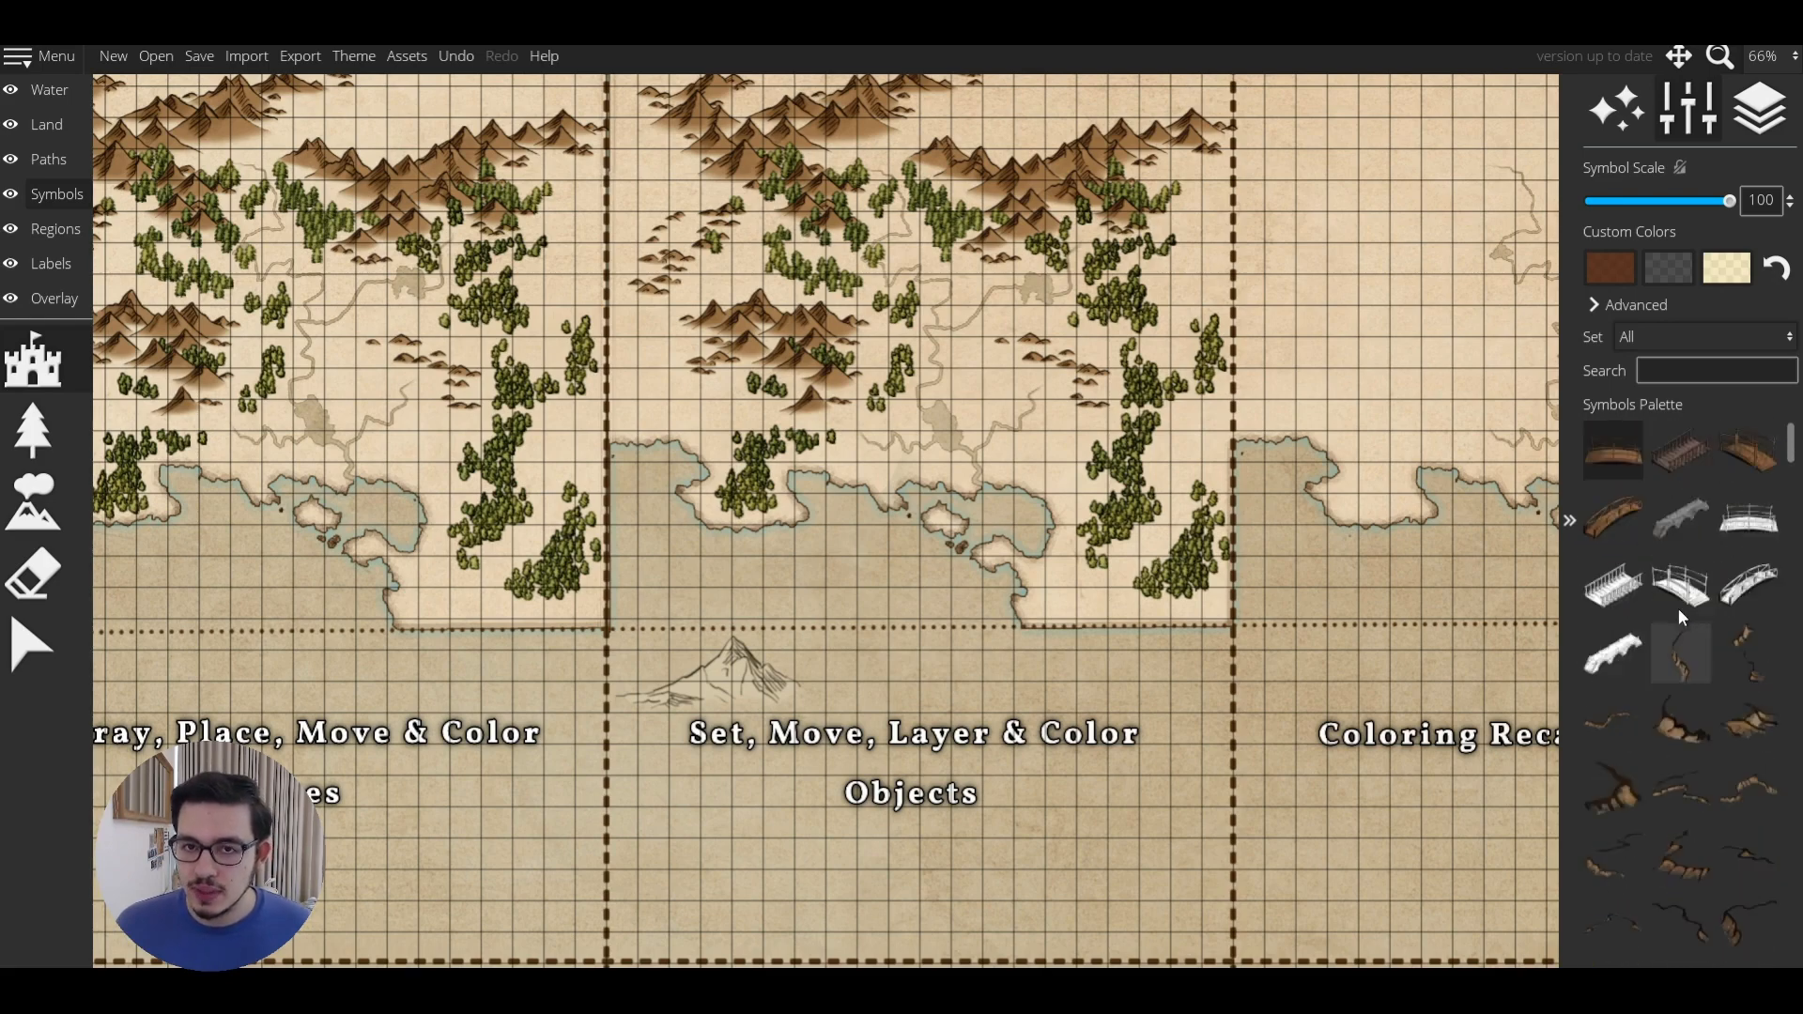
click(1615, 454)
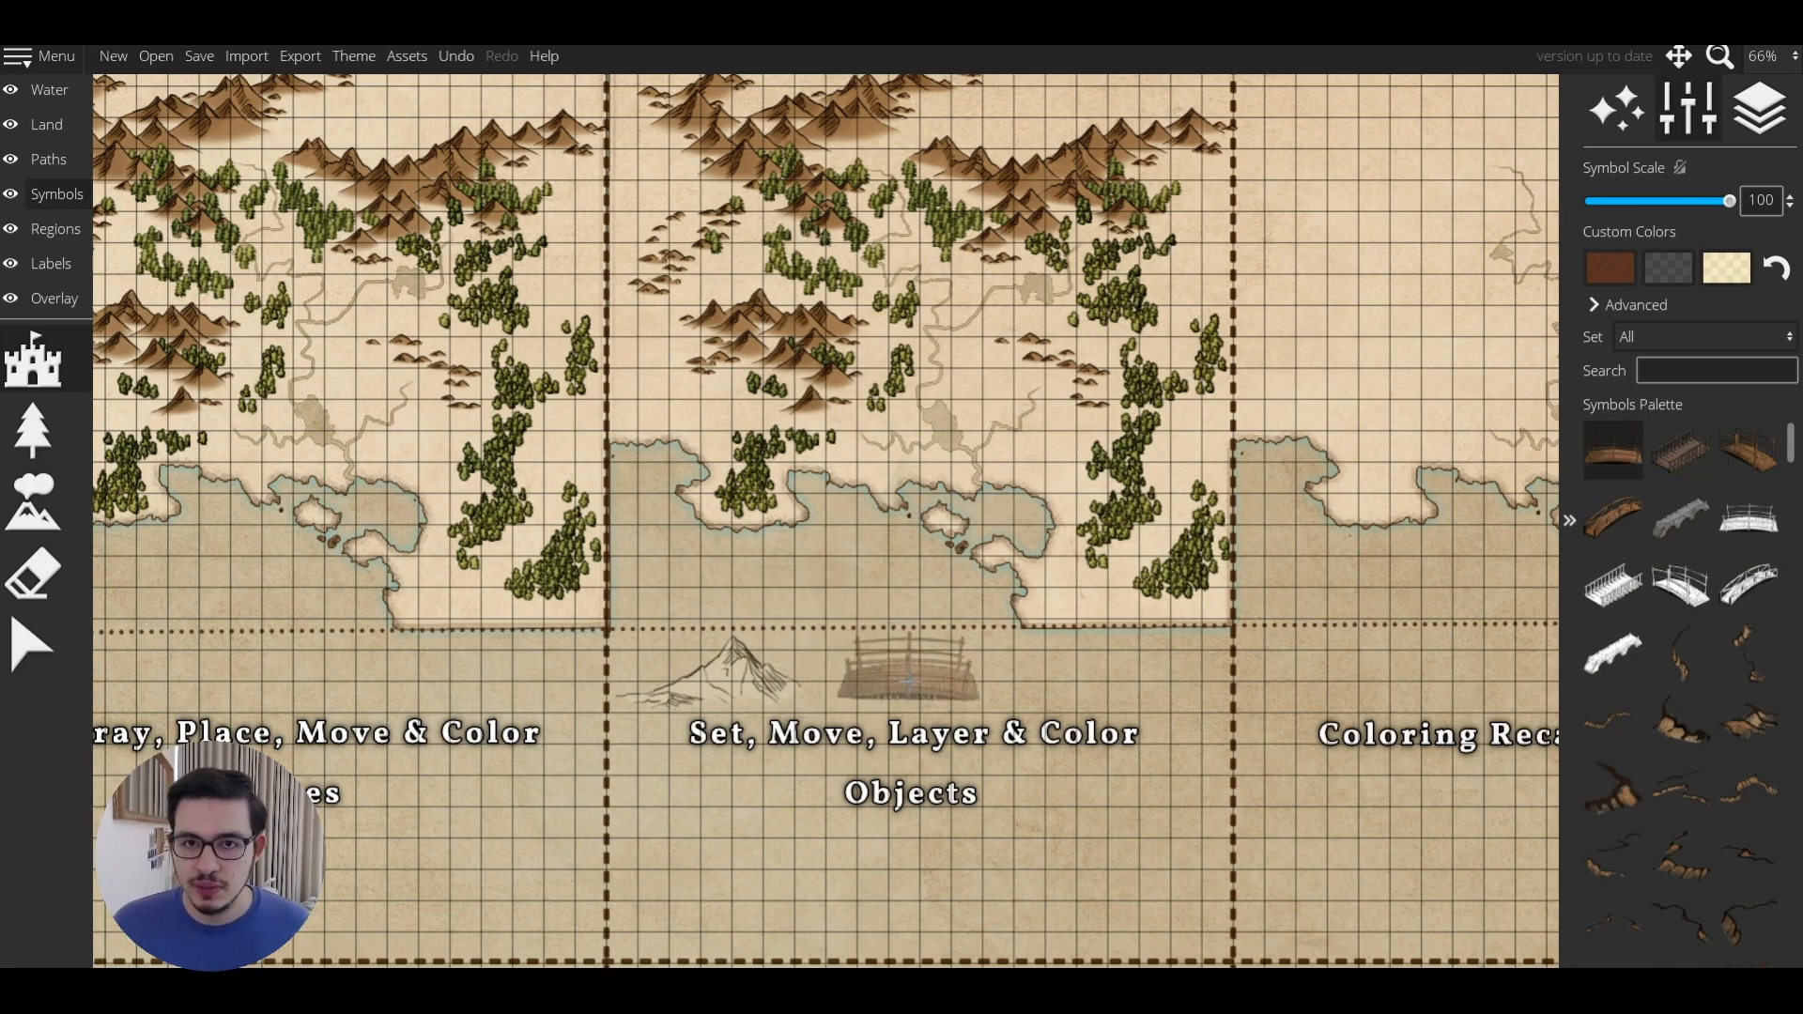
click(922, 688)
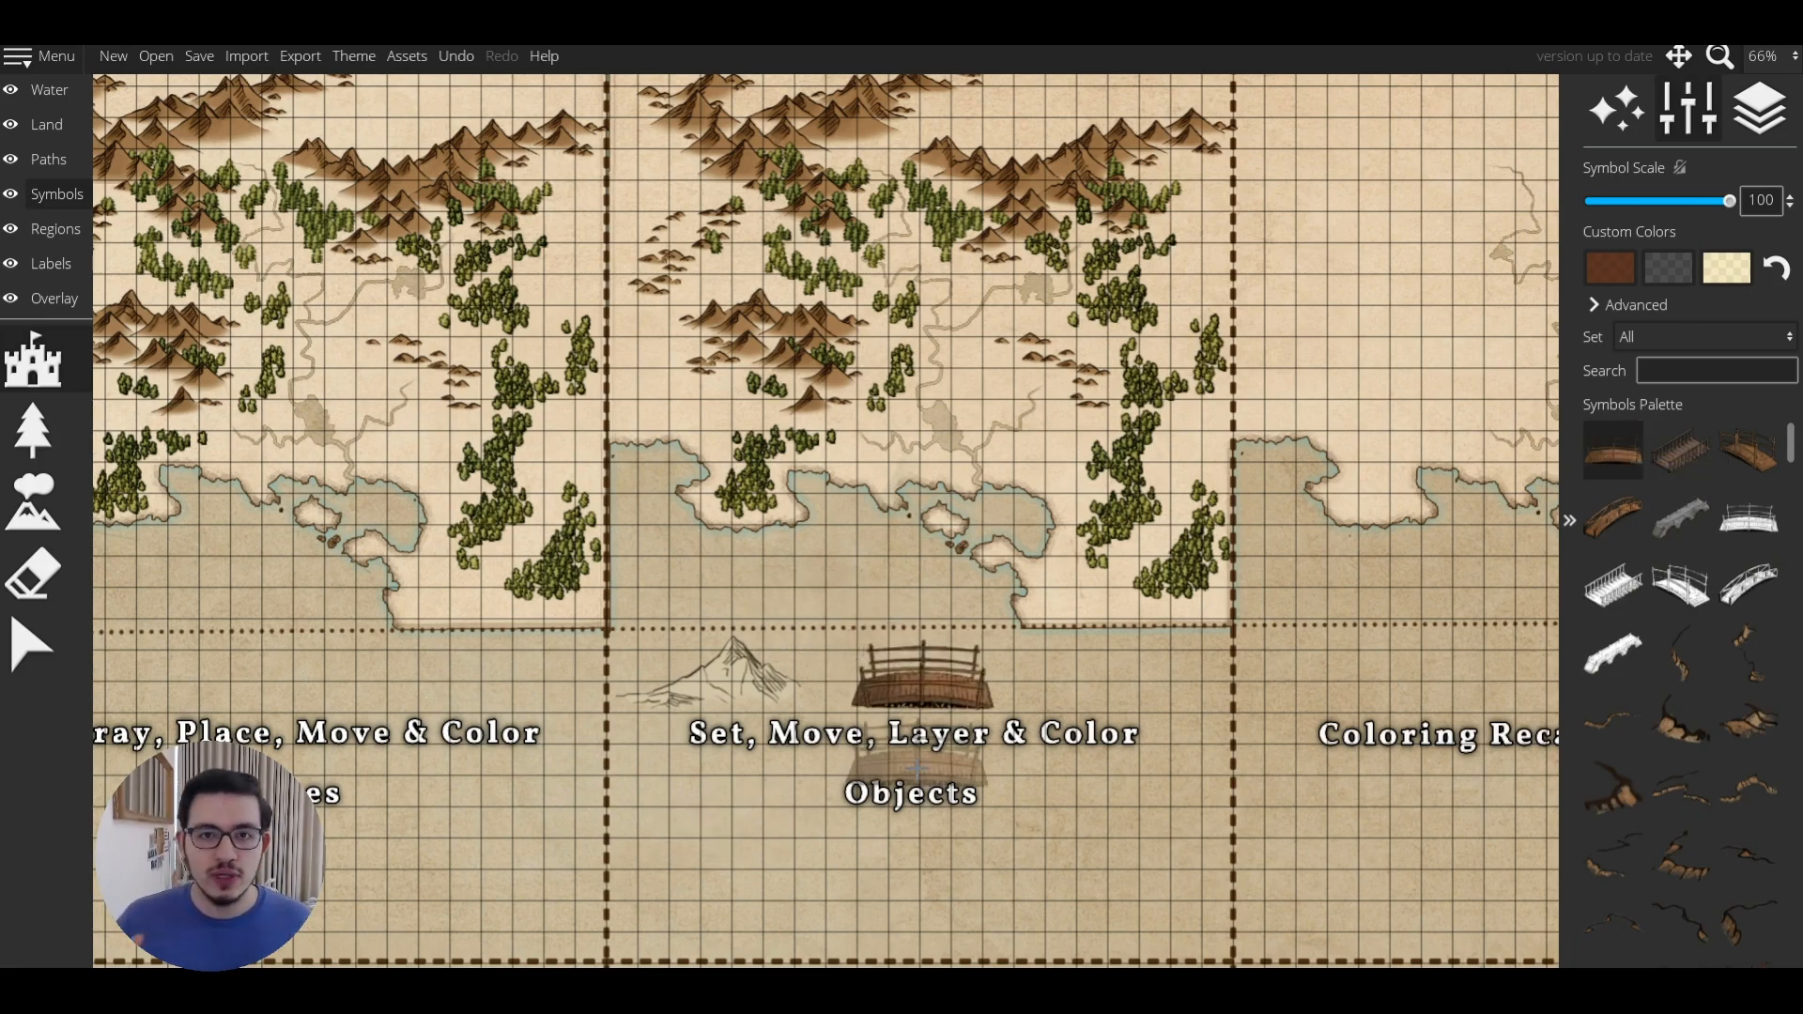
key(ctrl+z)
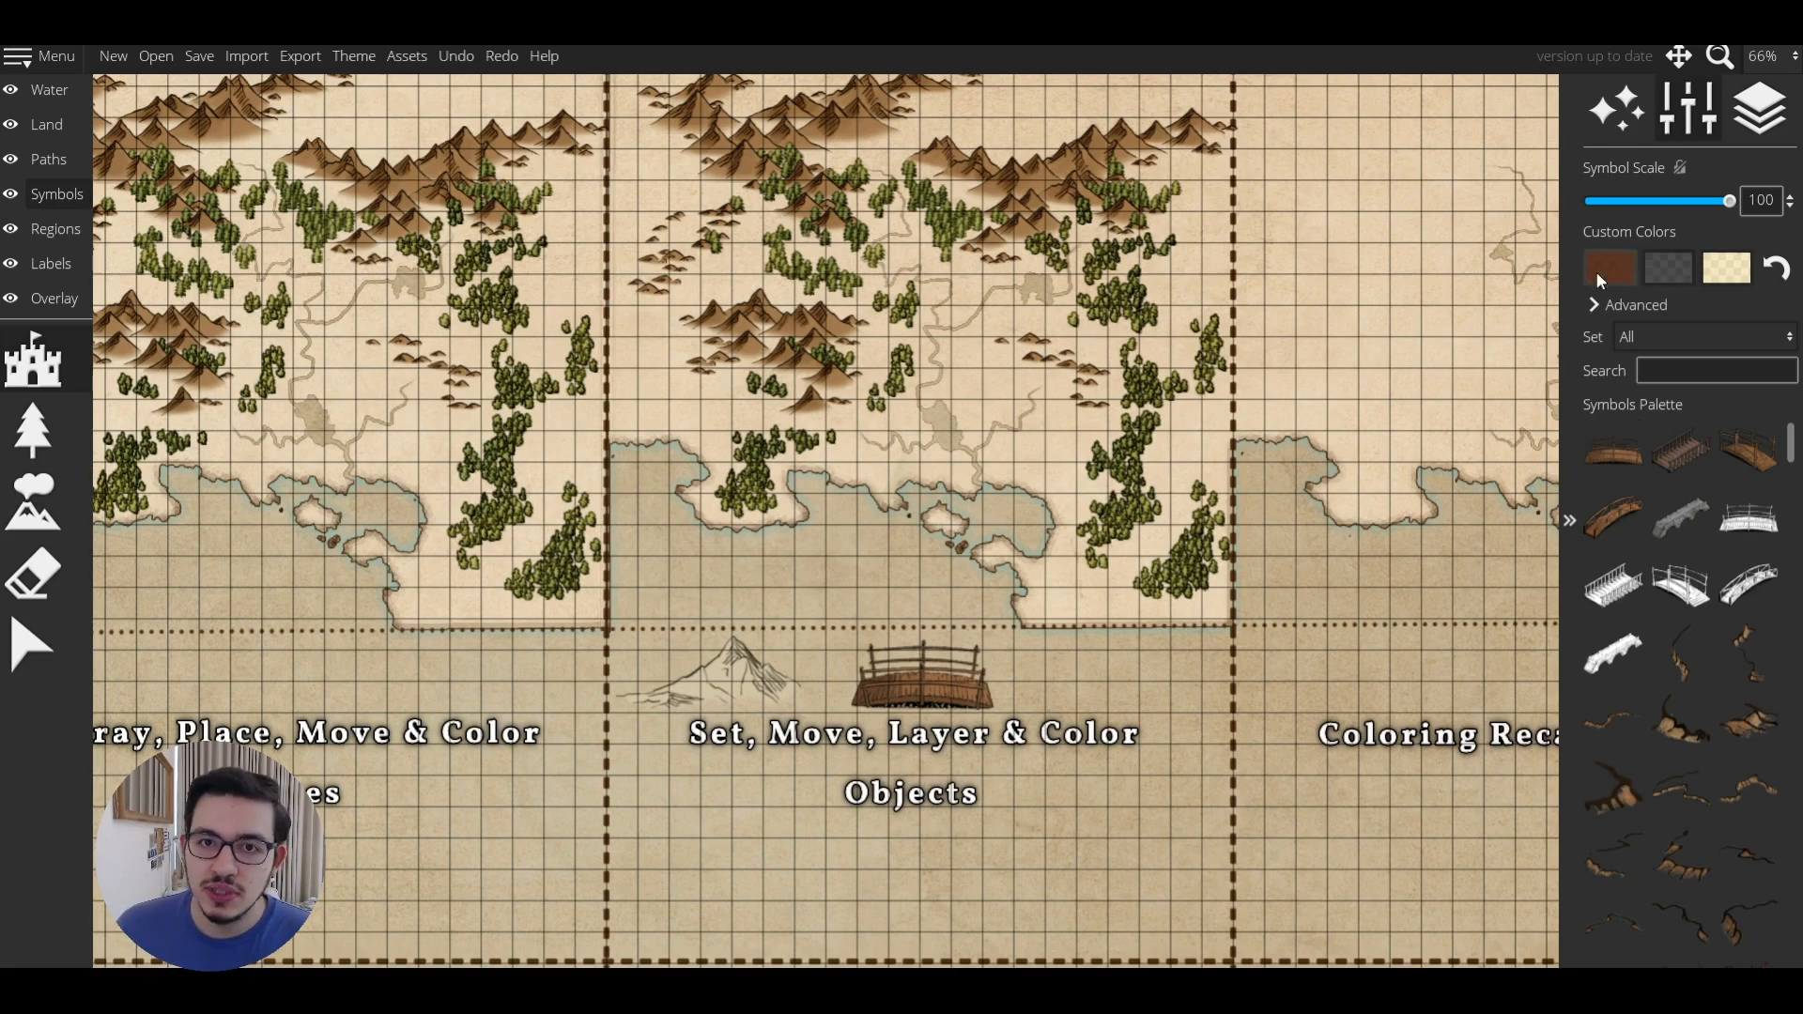
click(1630, 264)
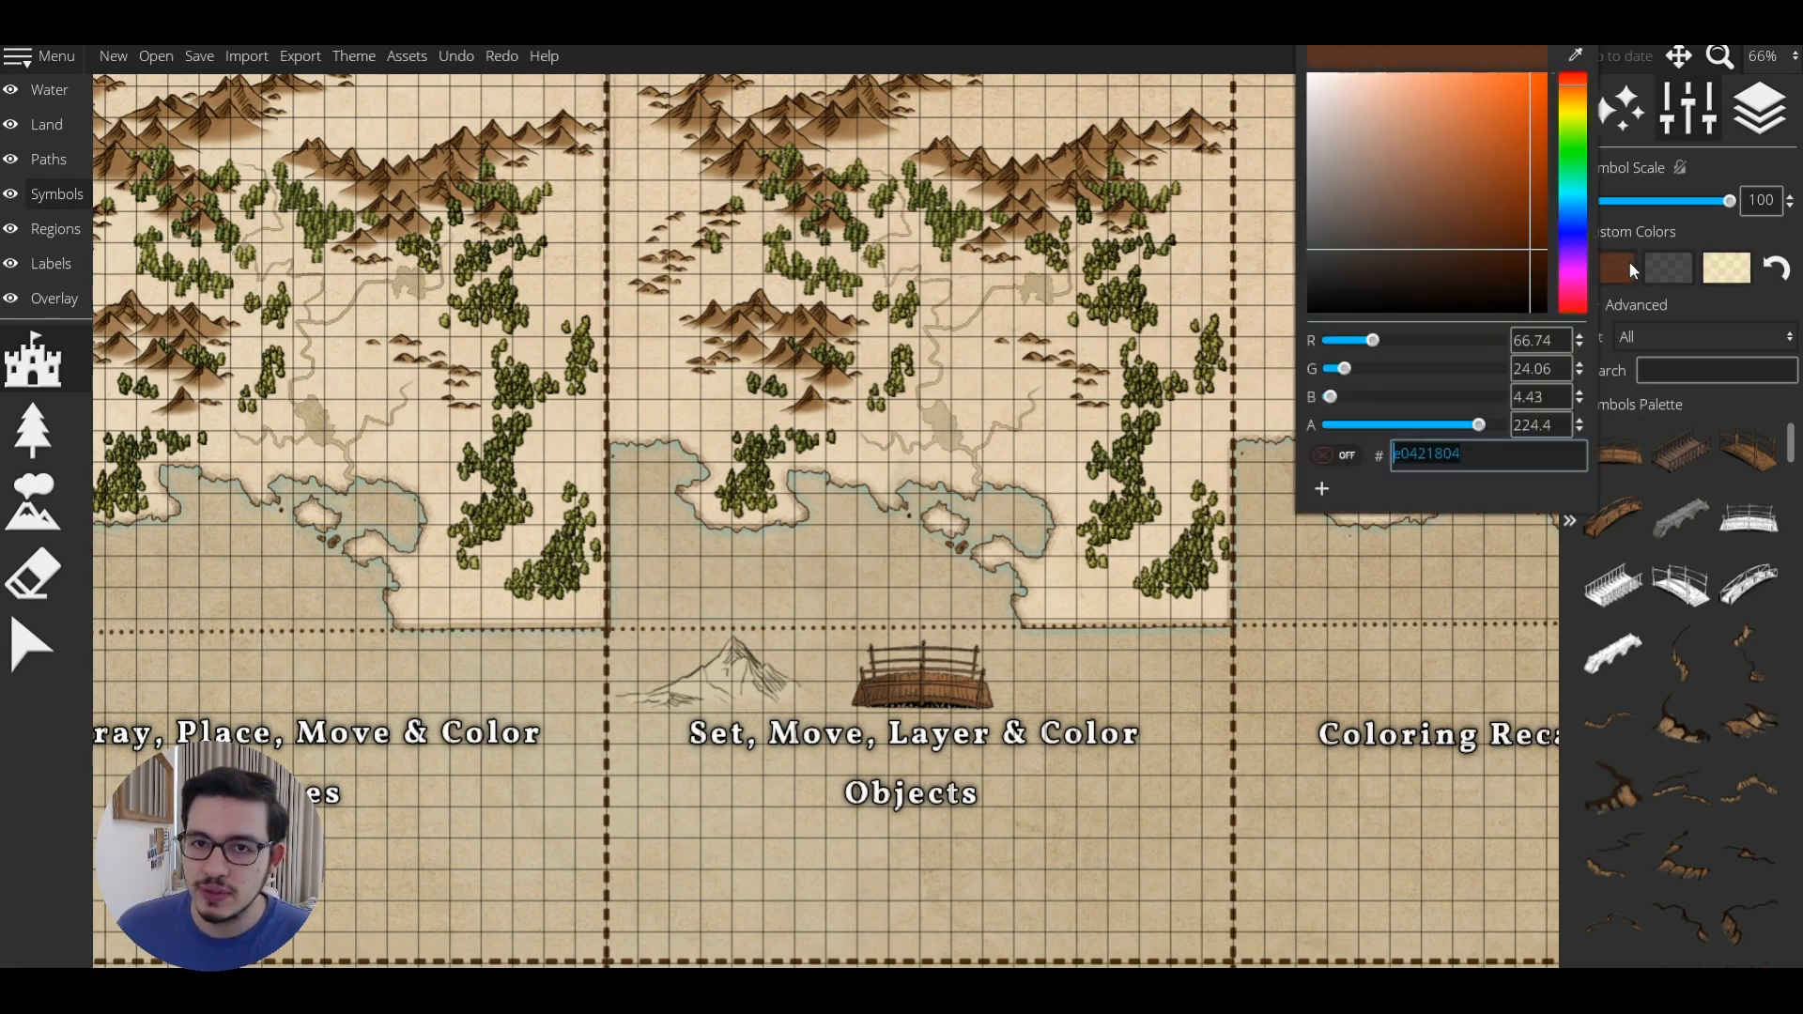
Set the custom symbol colours to fully opaque orange #ac3600, teal and white.
click(1707, 313)
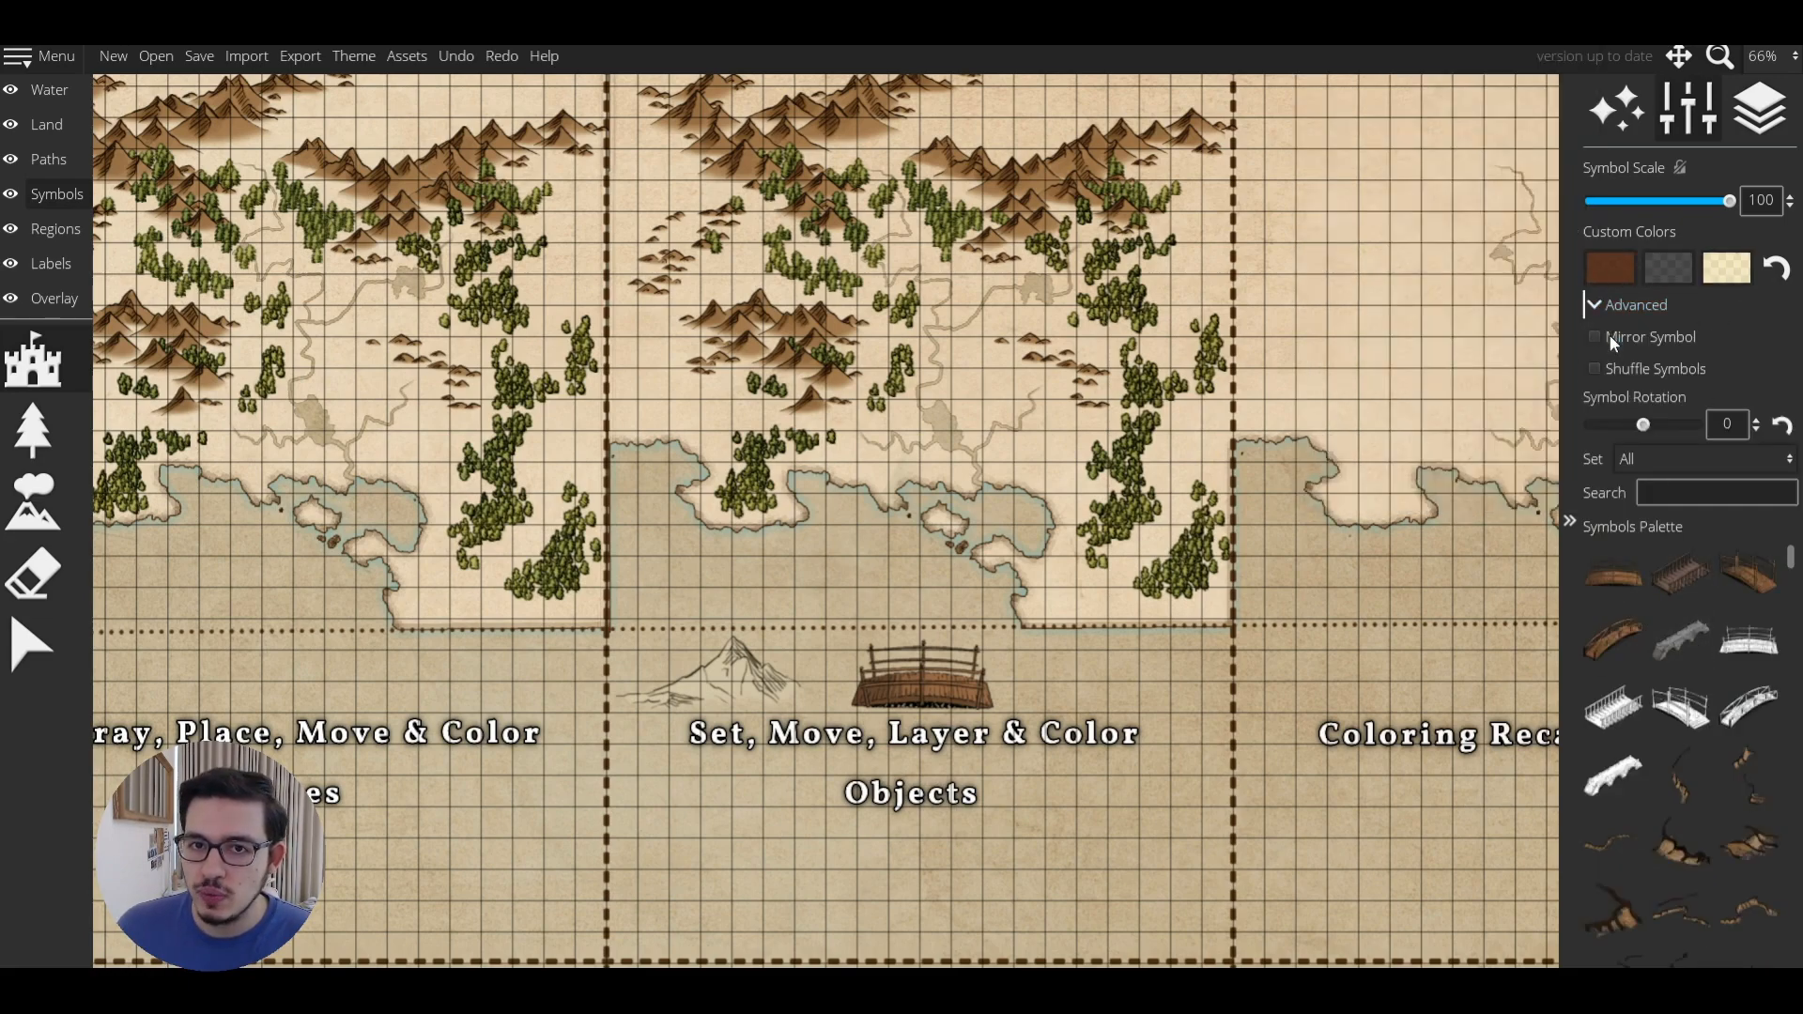
click(1615, 306)
scroll(1686, 611, down, 10)
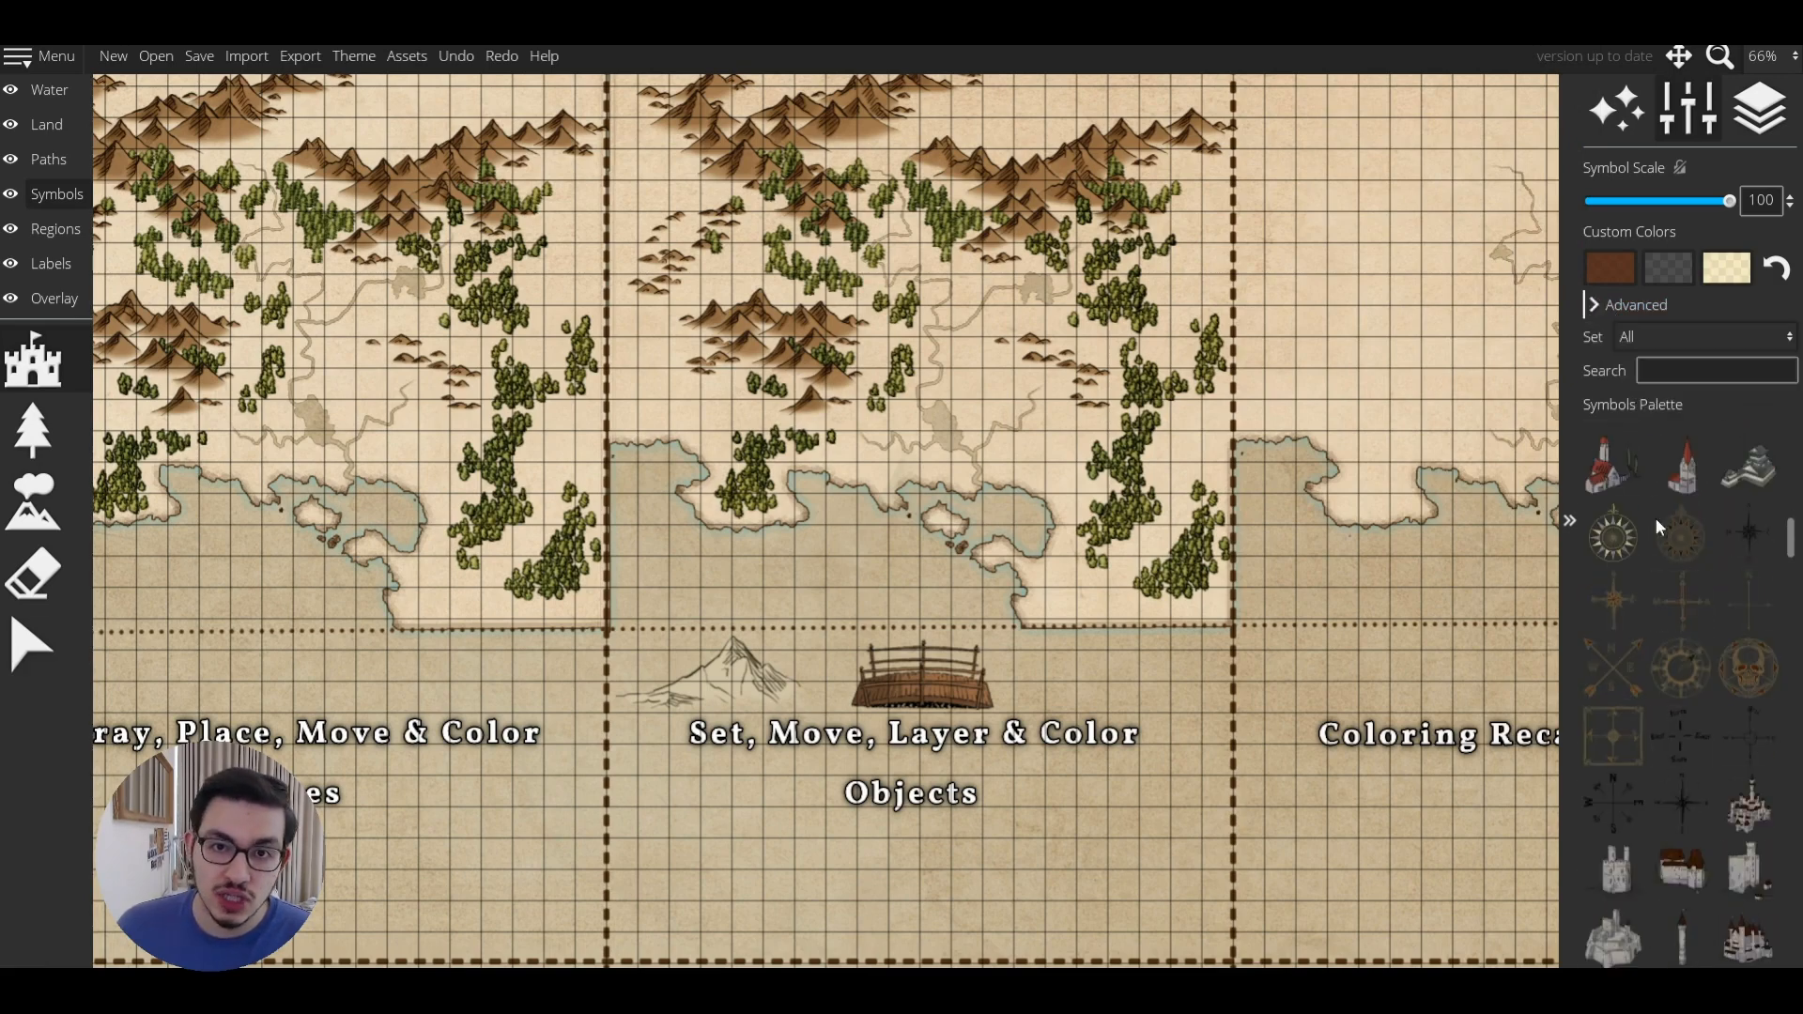
click(1610, 267)
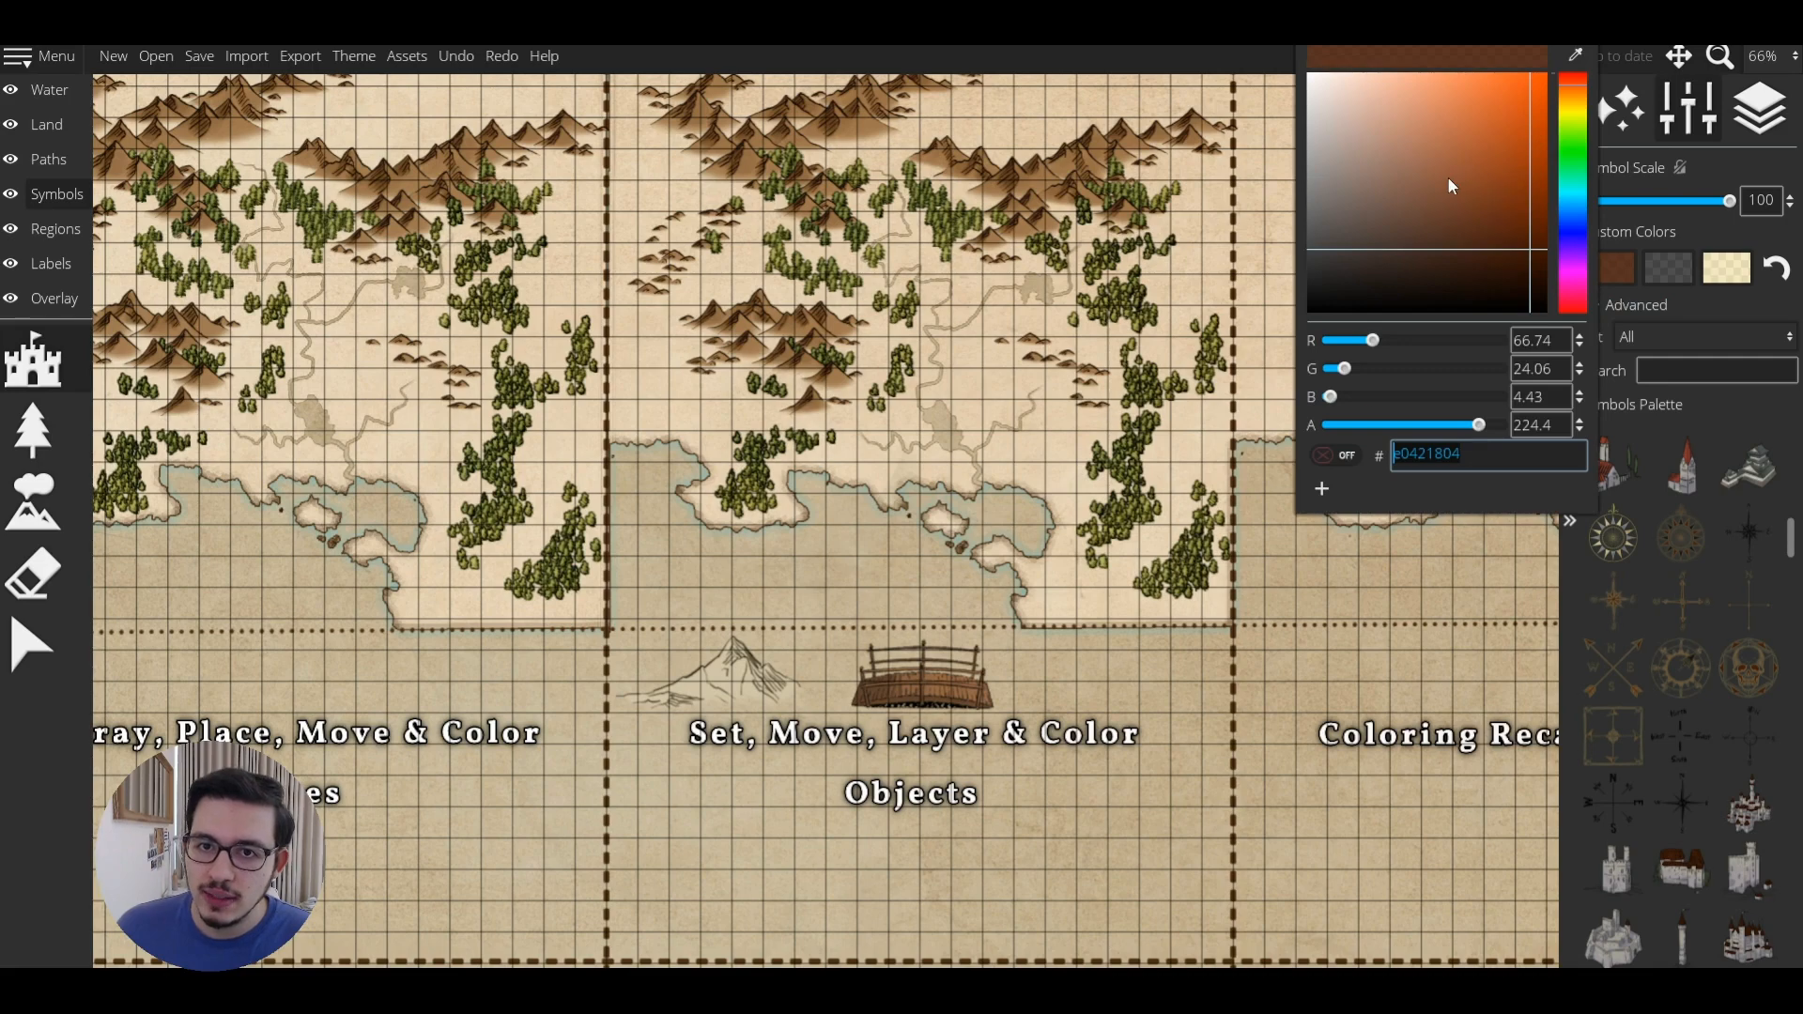
drag(1448, 184, 1578, 160)
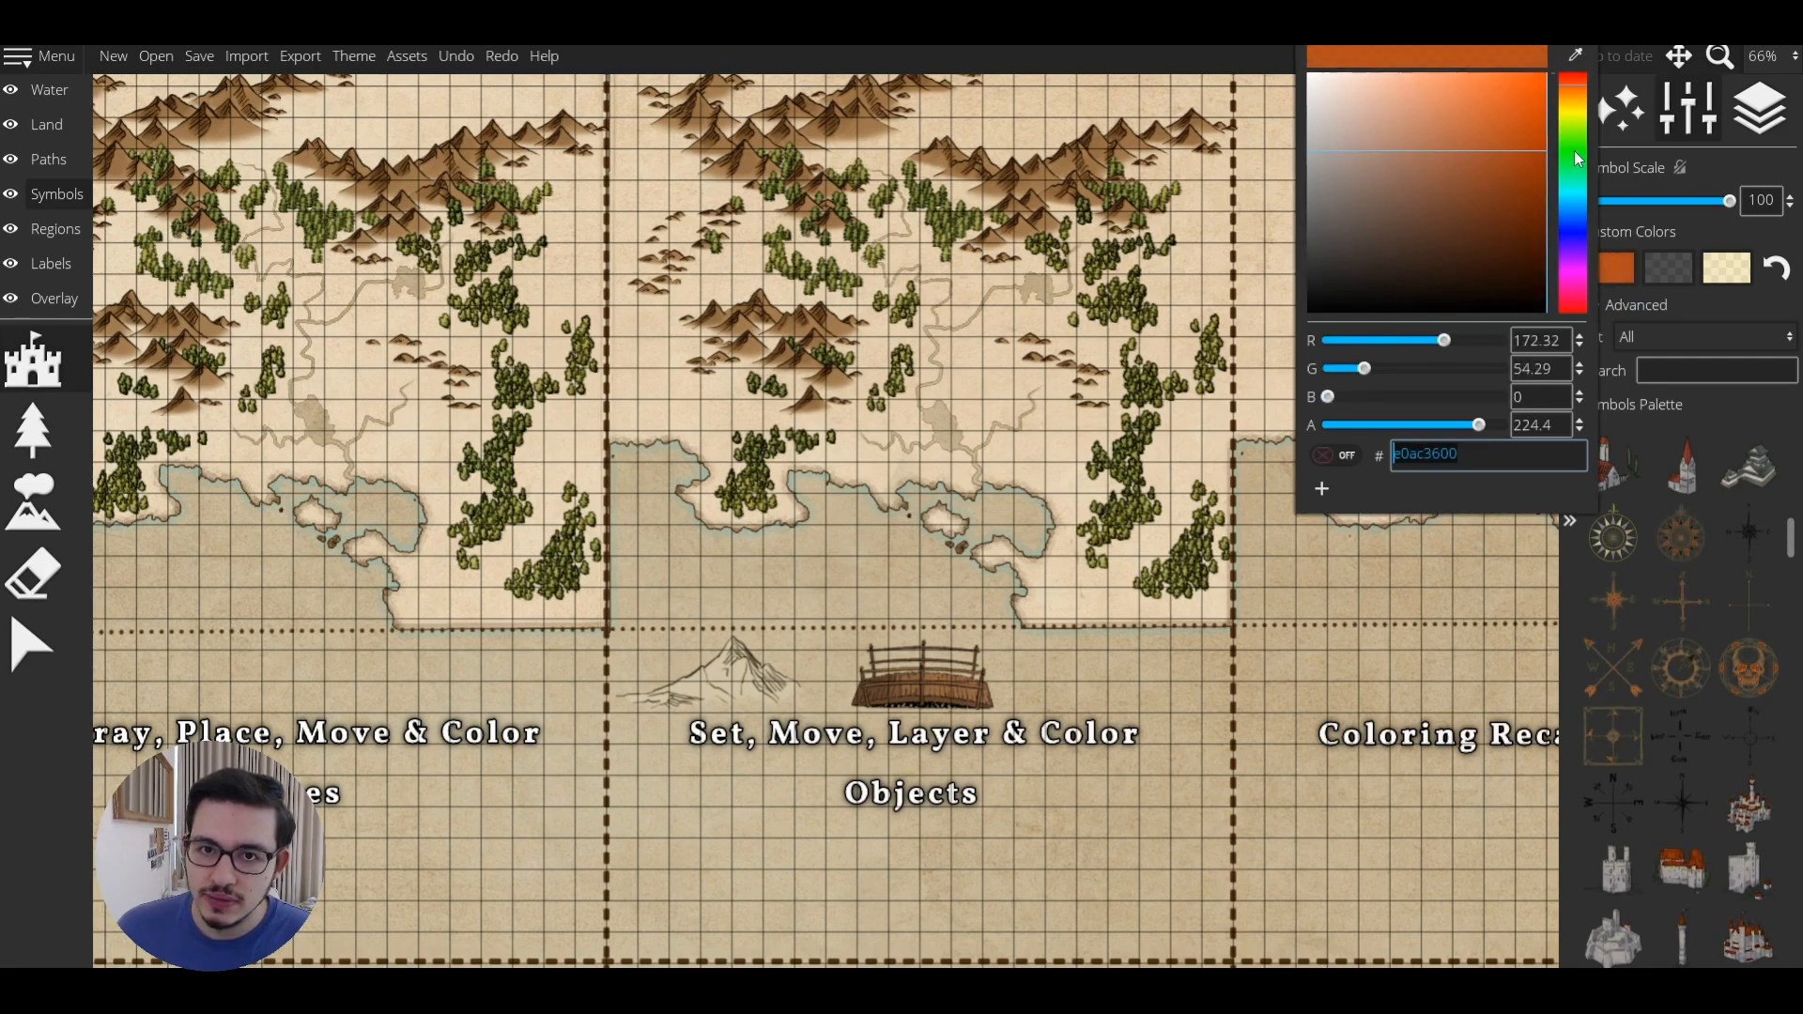
drag(1479, 424, 1505, 425)
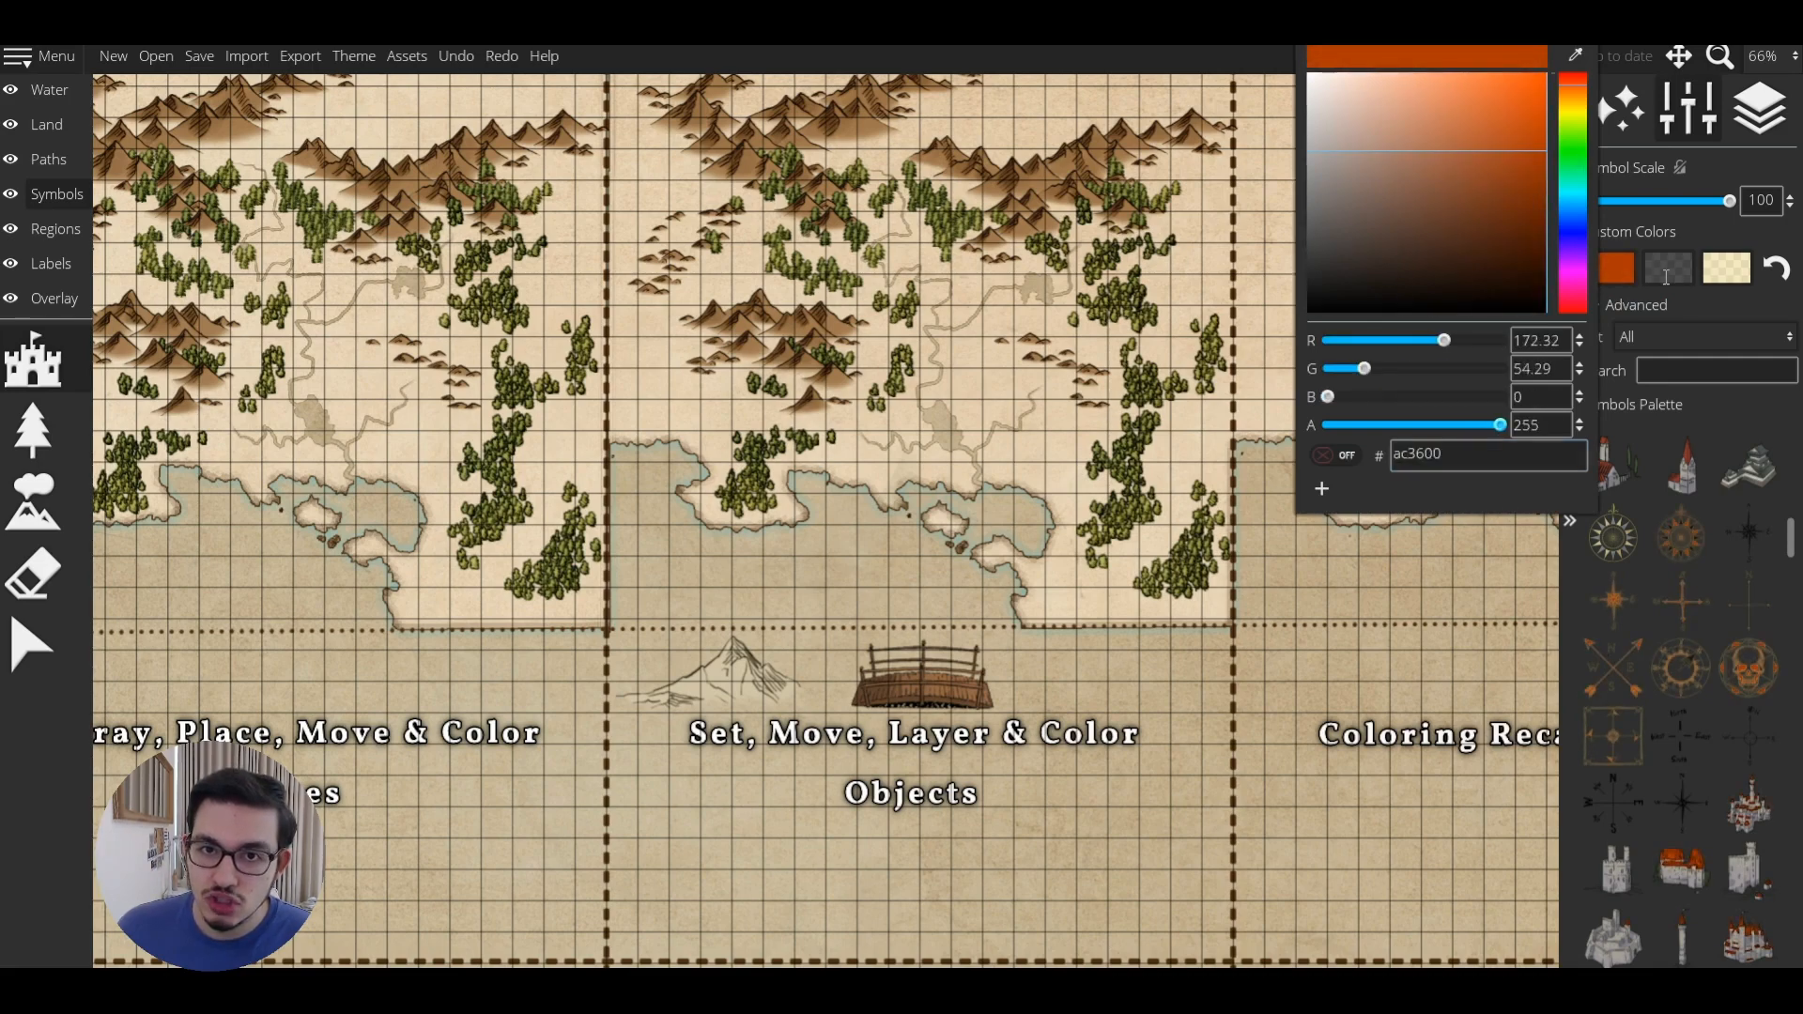
click(1665, 272)
click(1725, 267)
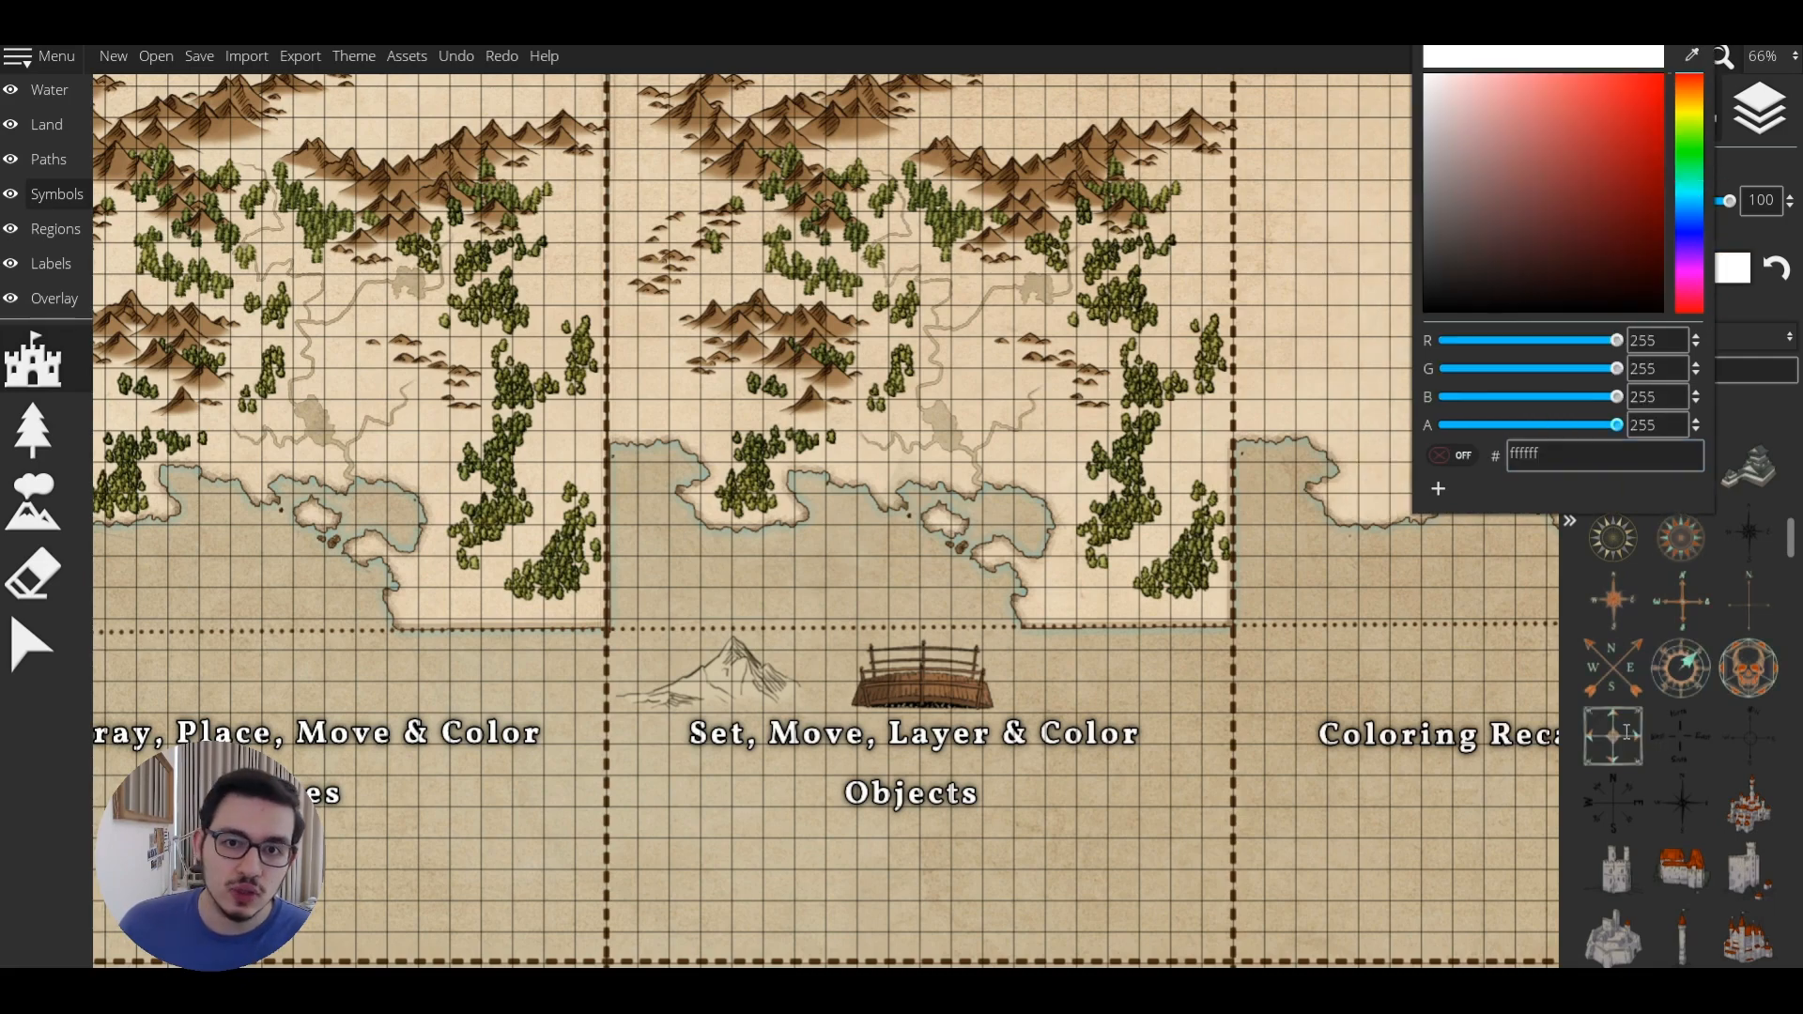
click(1626, 731)
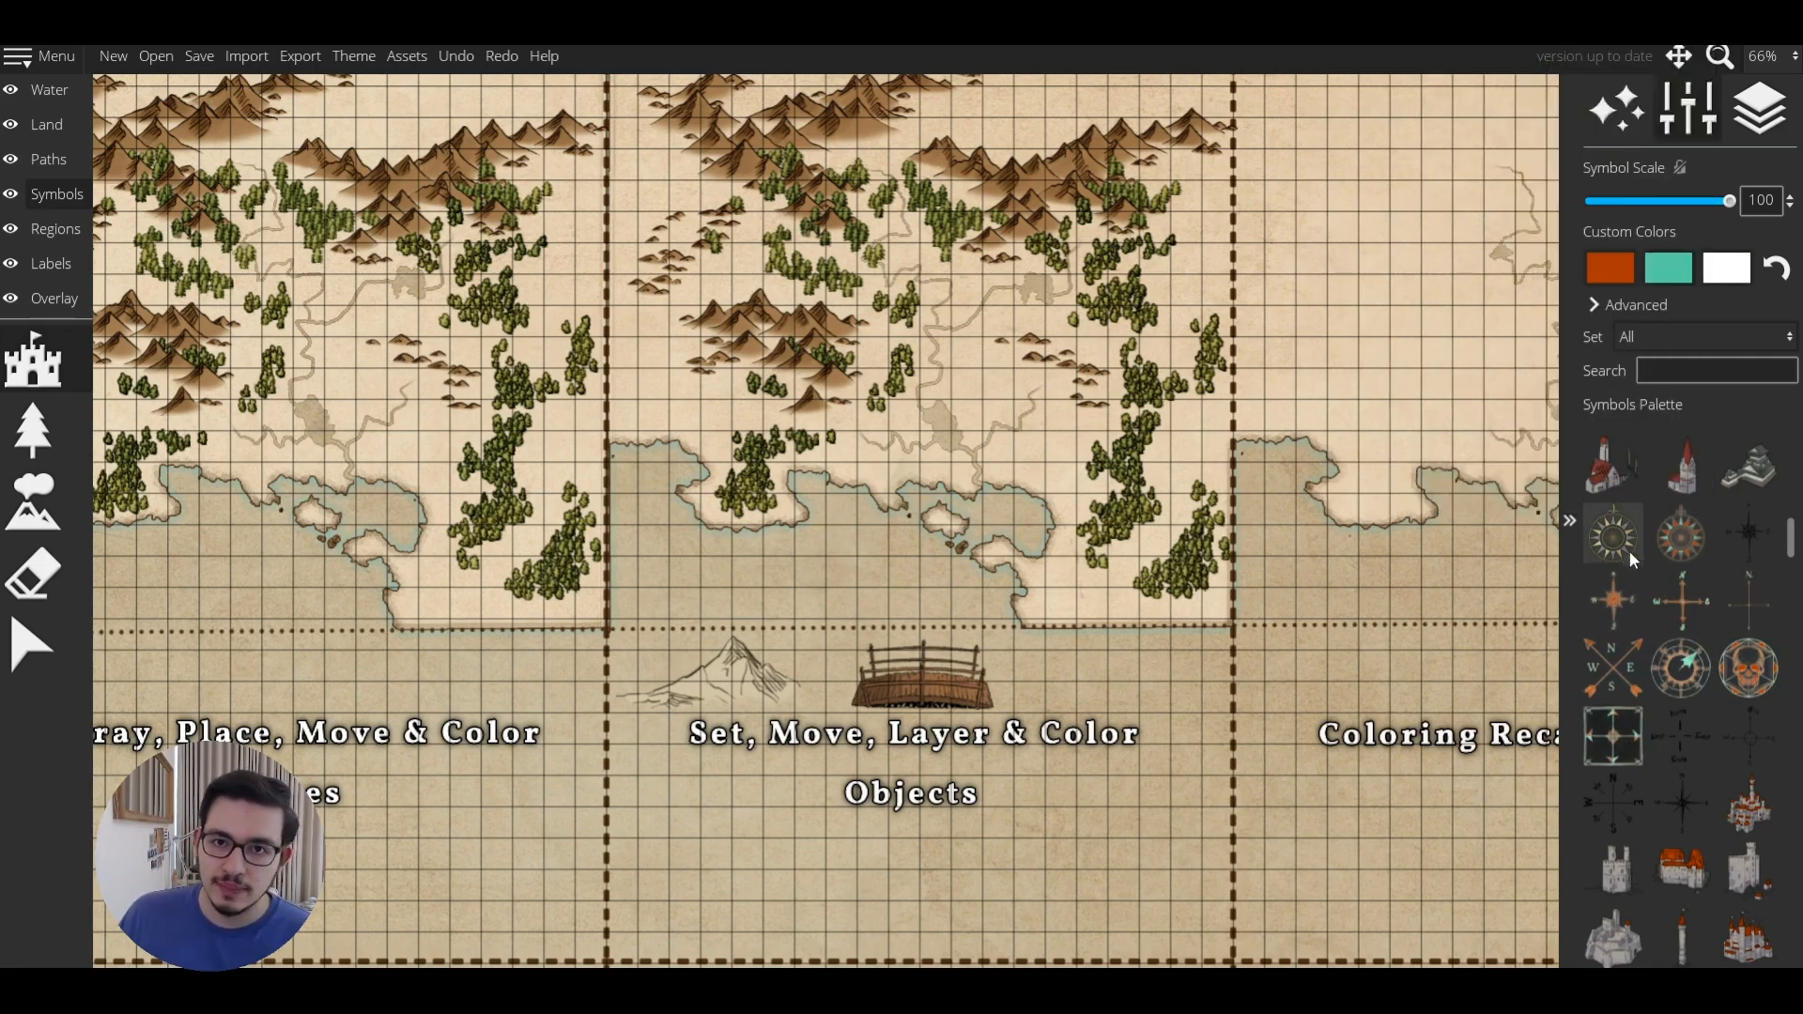
Choose Compass Rose 05 and filter the symbol set to Custom Colors.
click(1614, 666)
scroll(1637, 476, up, 5)
key(Up)
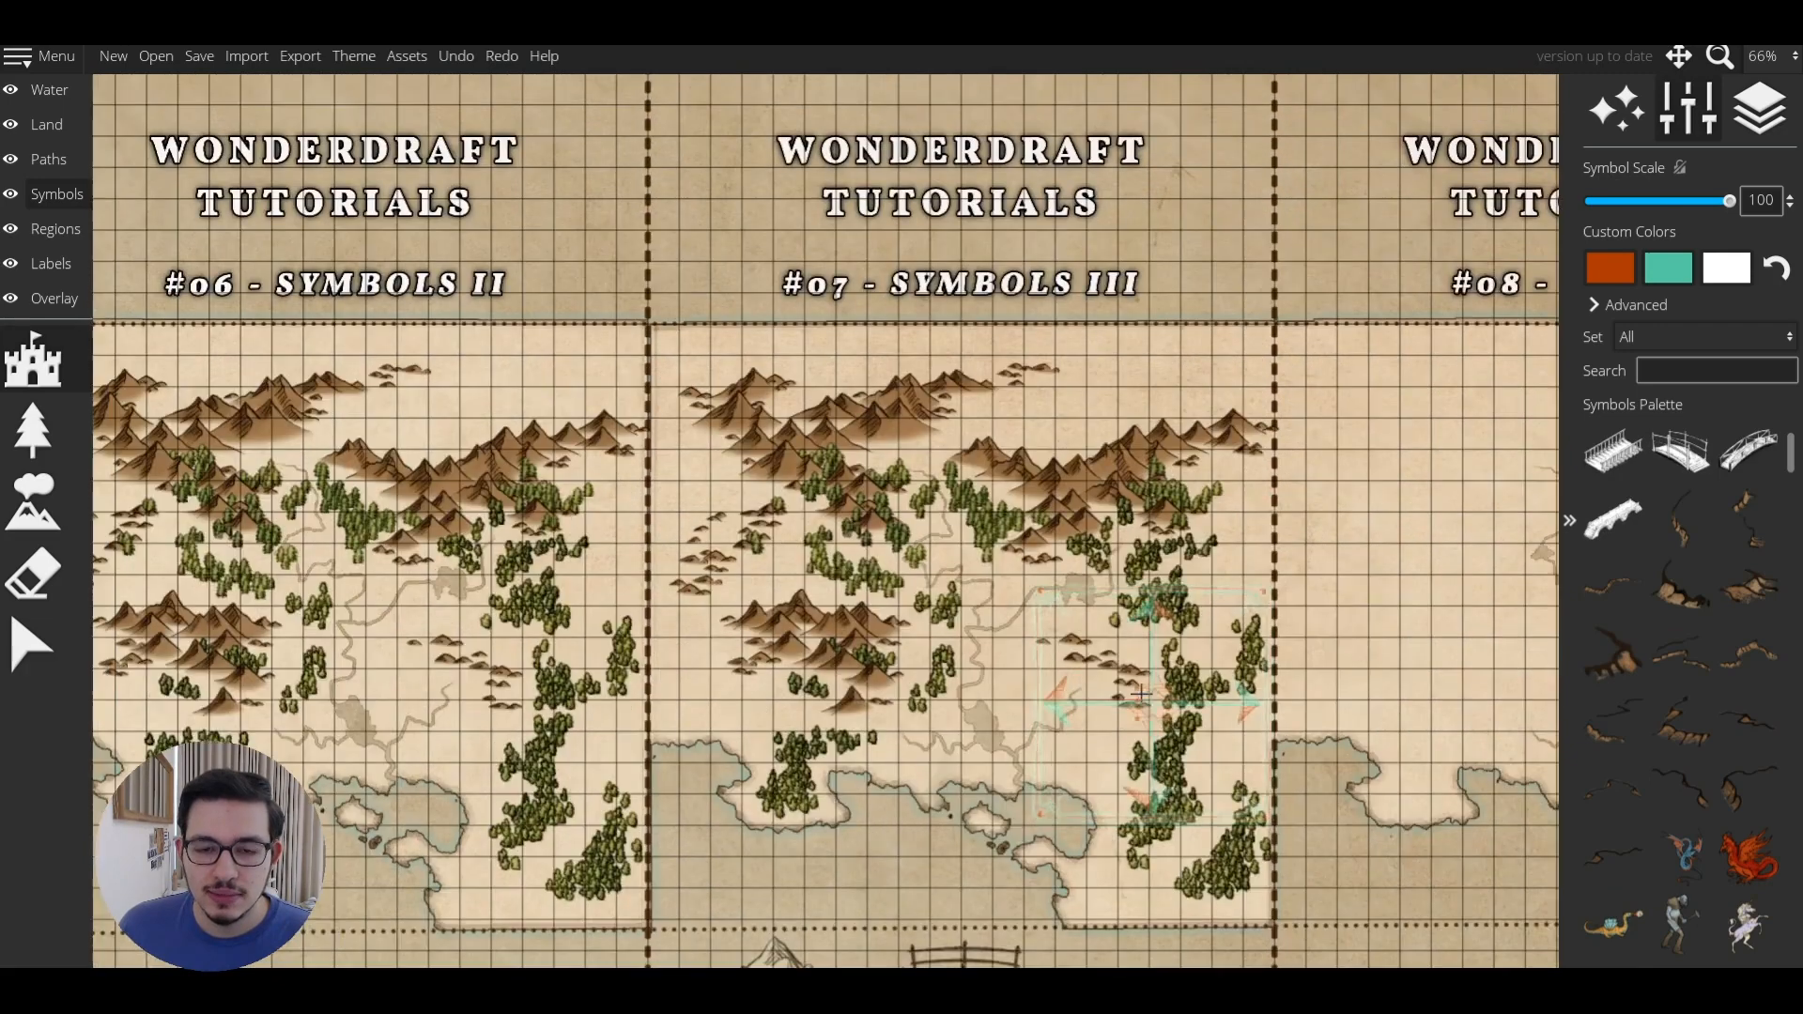
key(Down)
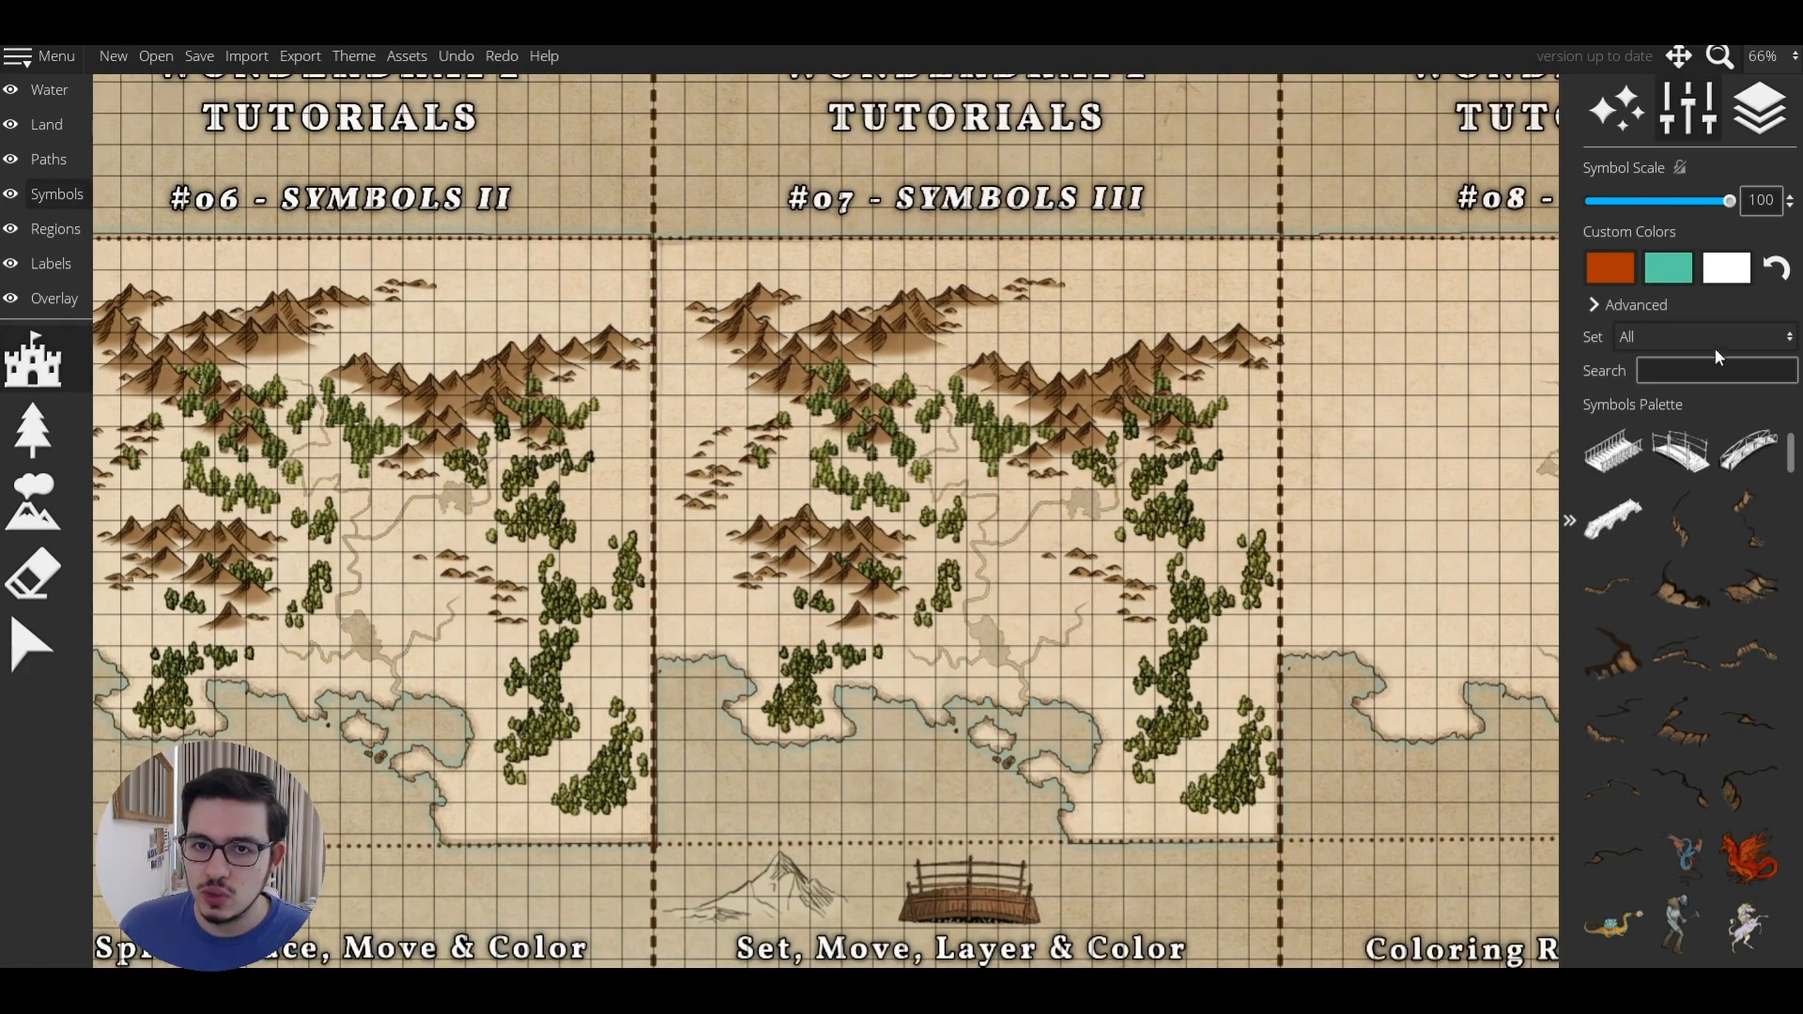
click(1634, 336)
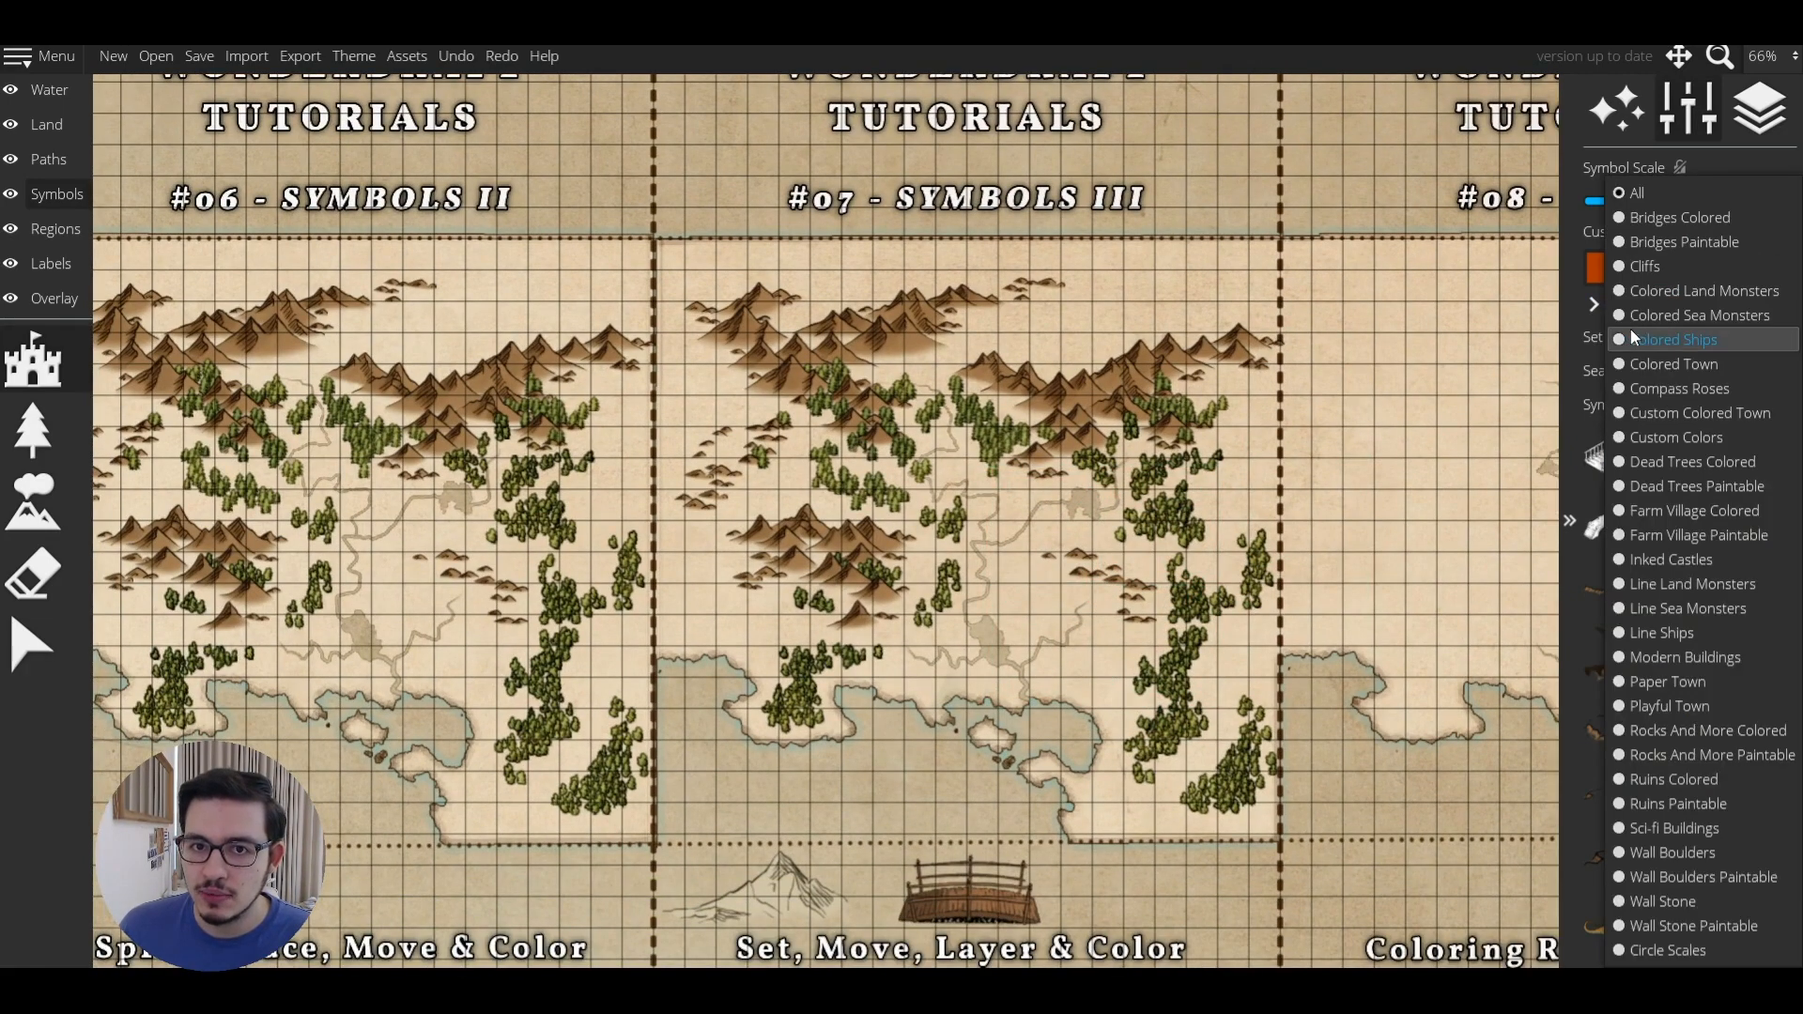
click(1705, 438)
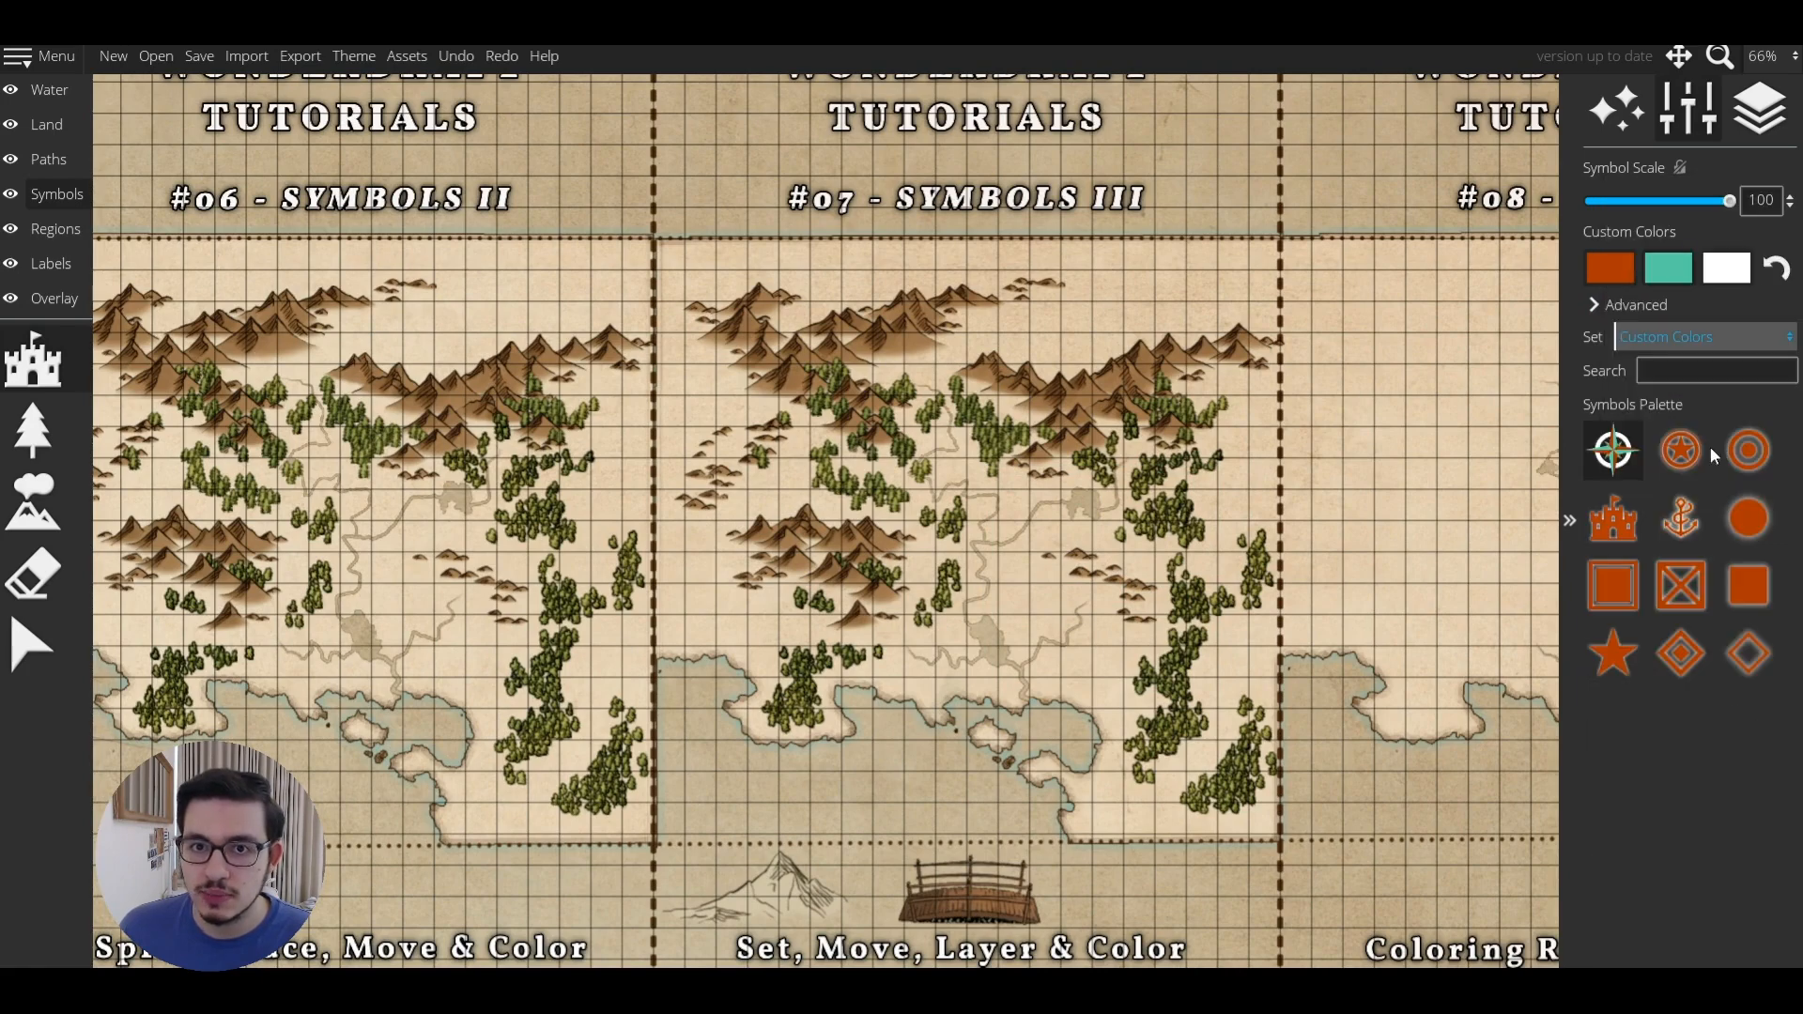
scroll(1081, 604, up, 4)
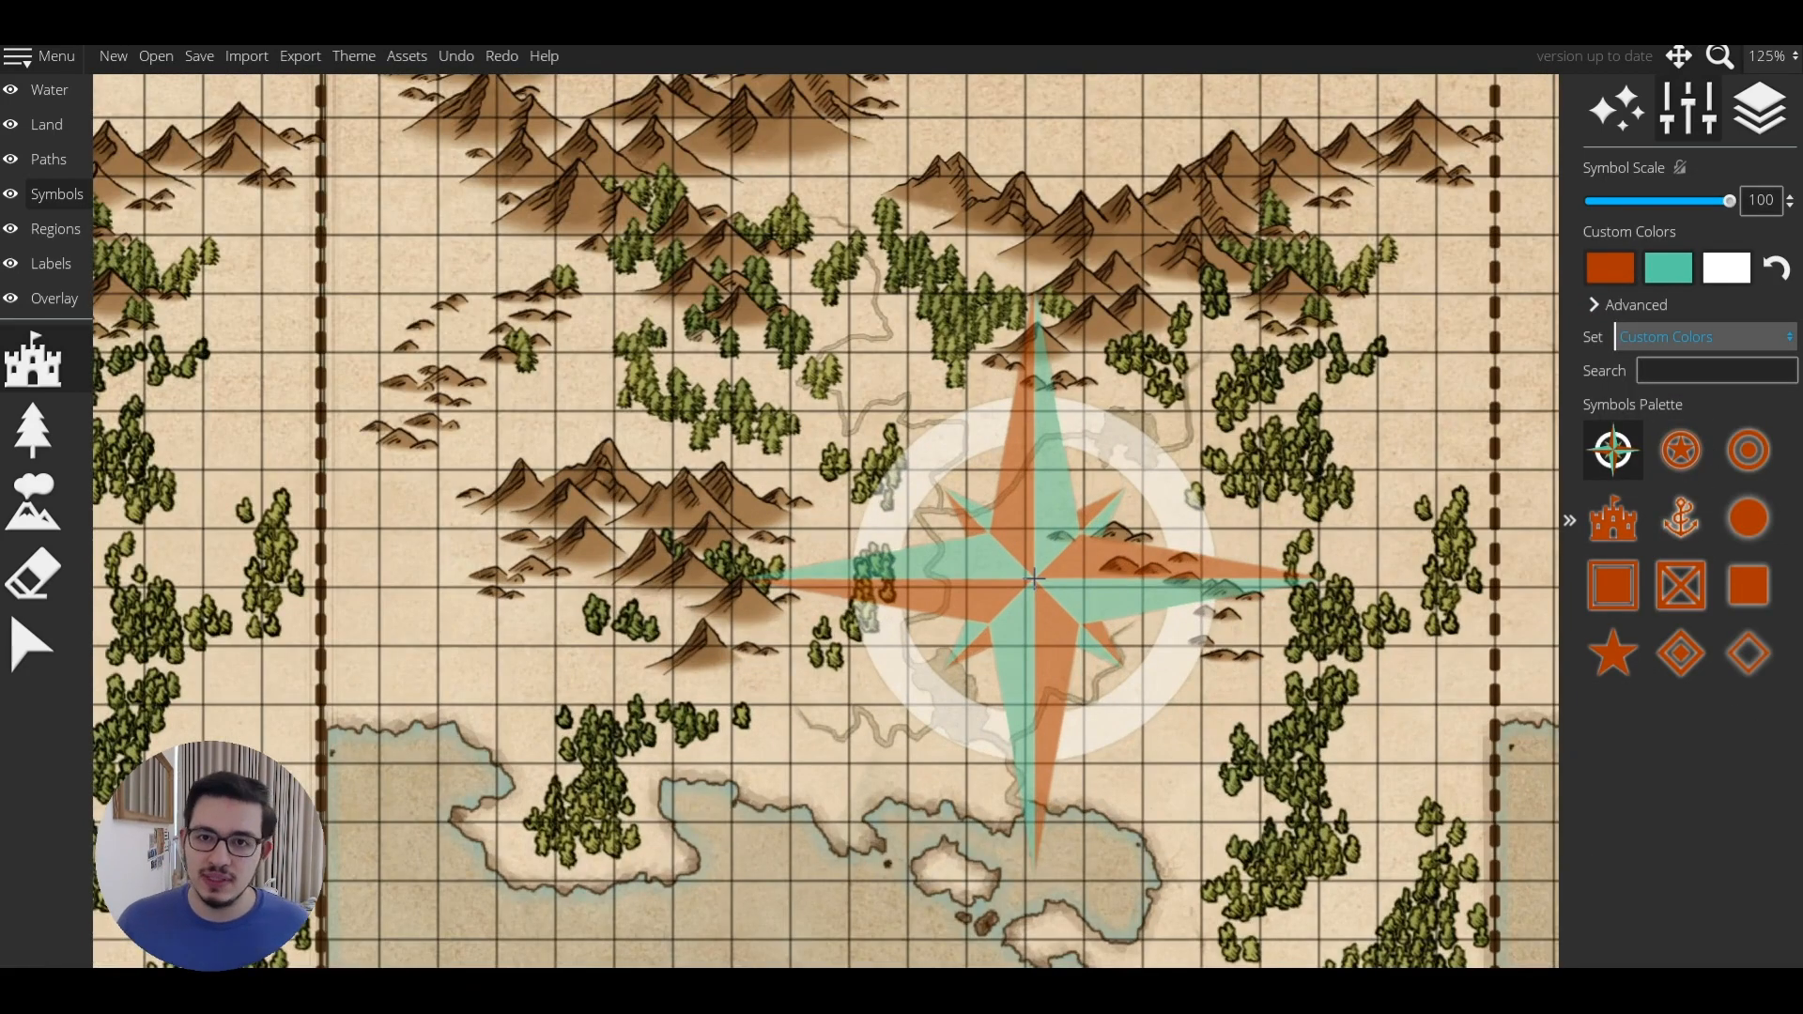
click(1609, 268)
Change the custom colours to deep red, black and black.
click(1500, 181)
click(1578, 85)
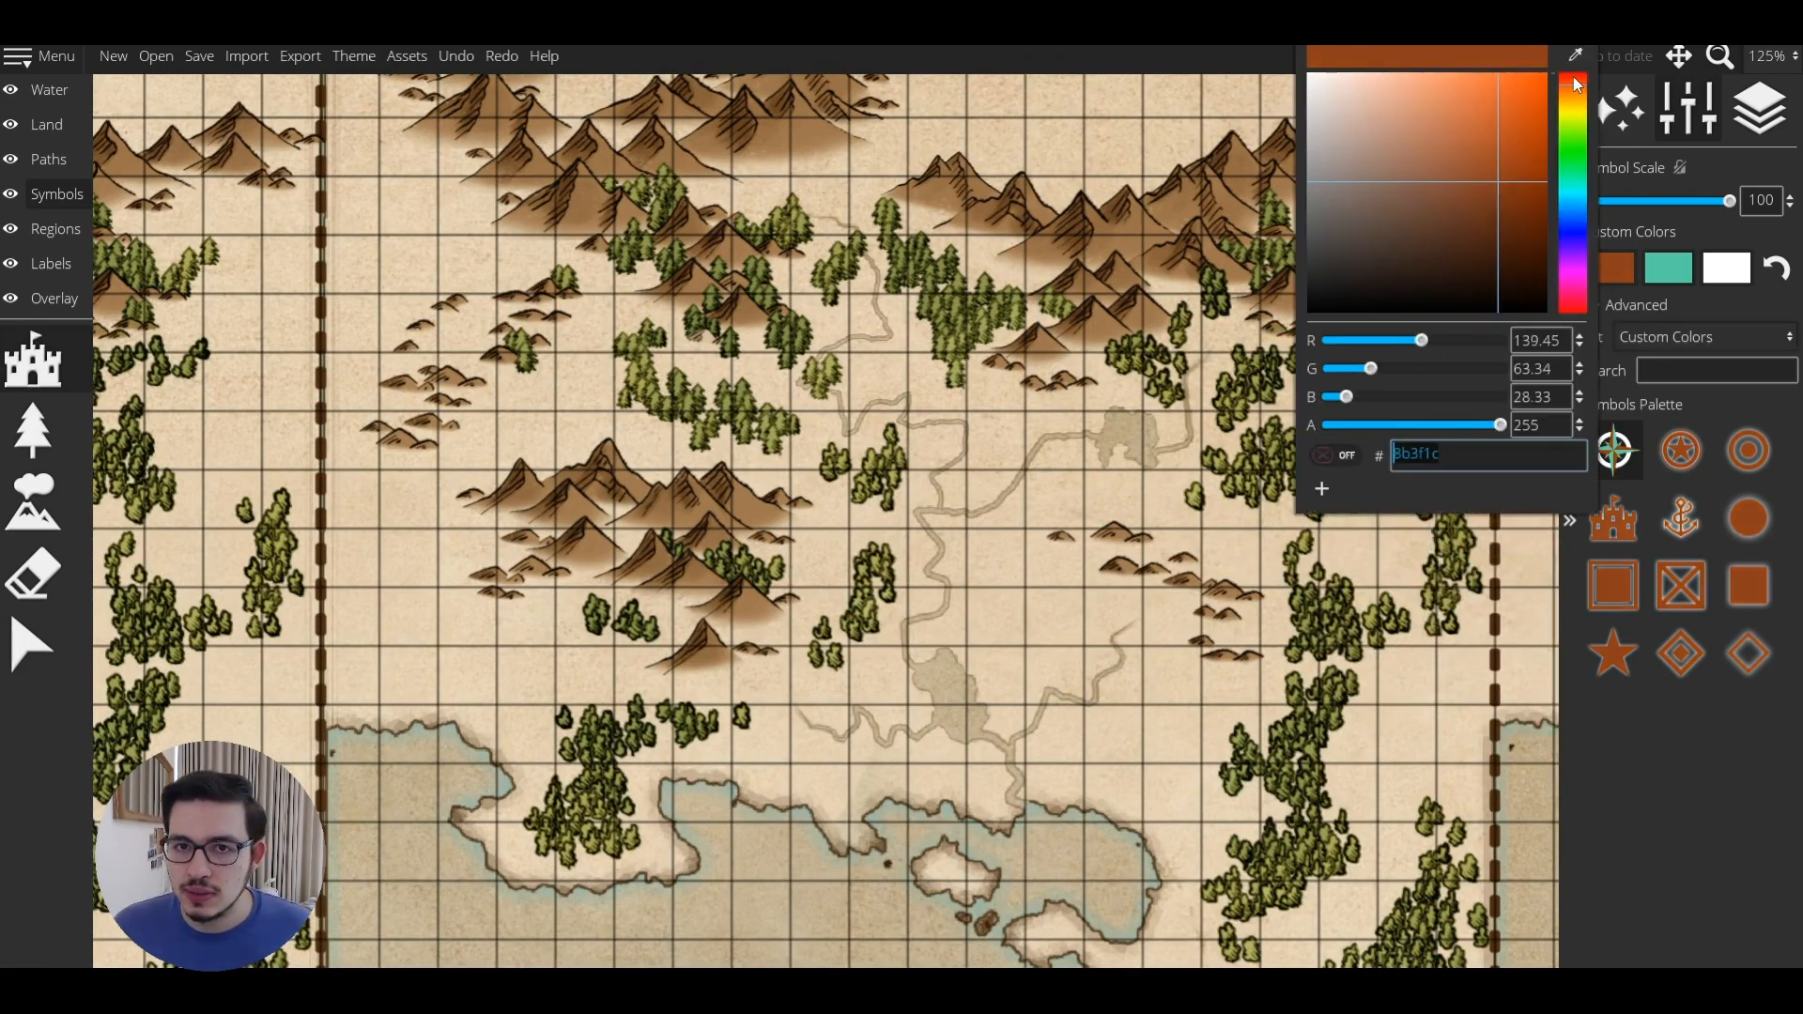
drag(1577, 85, 1576, 73)
click(1724, 274)
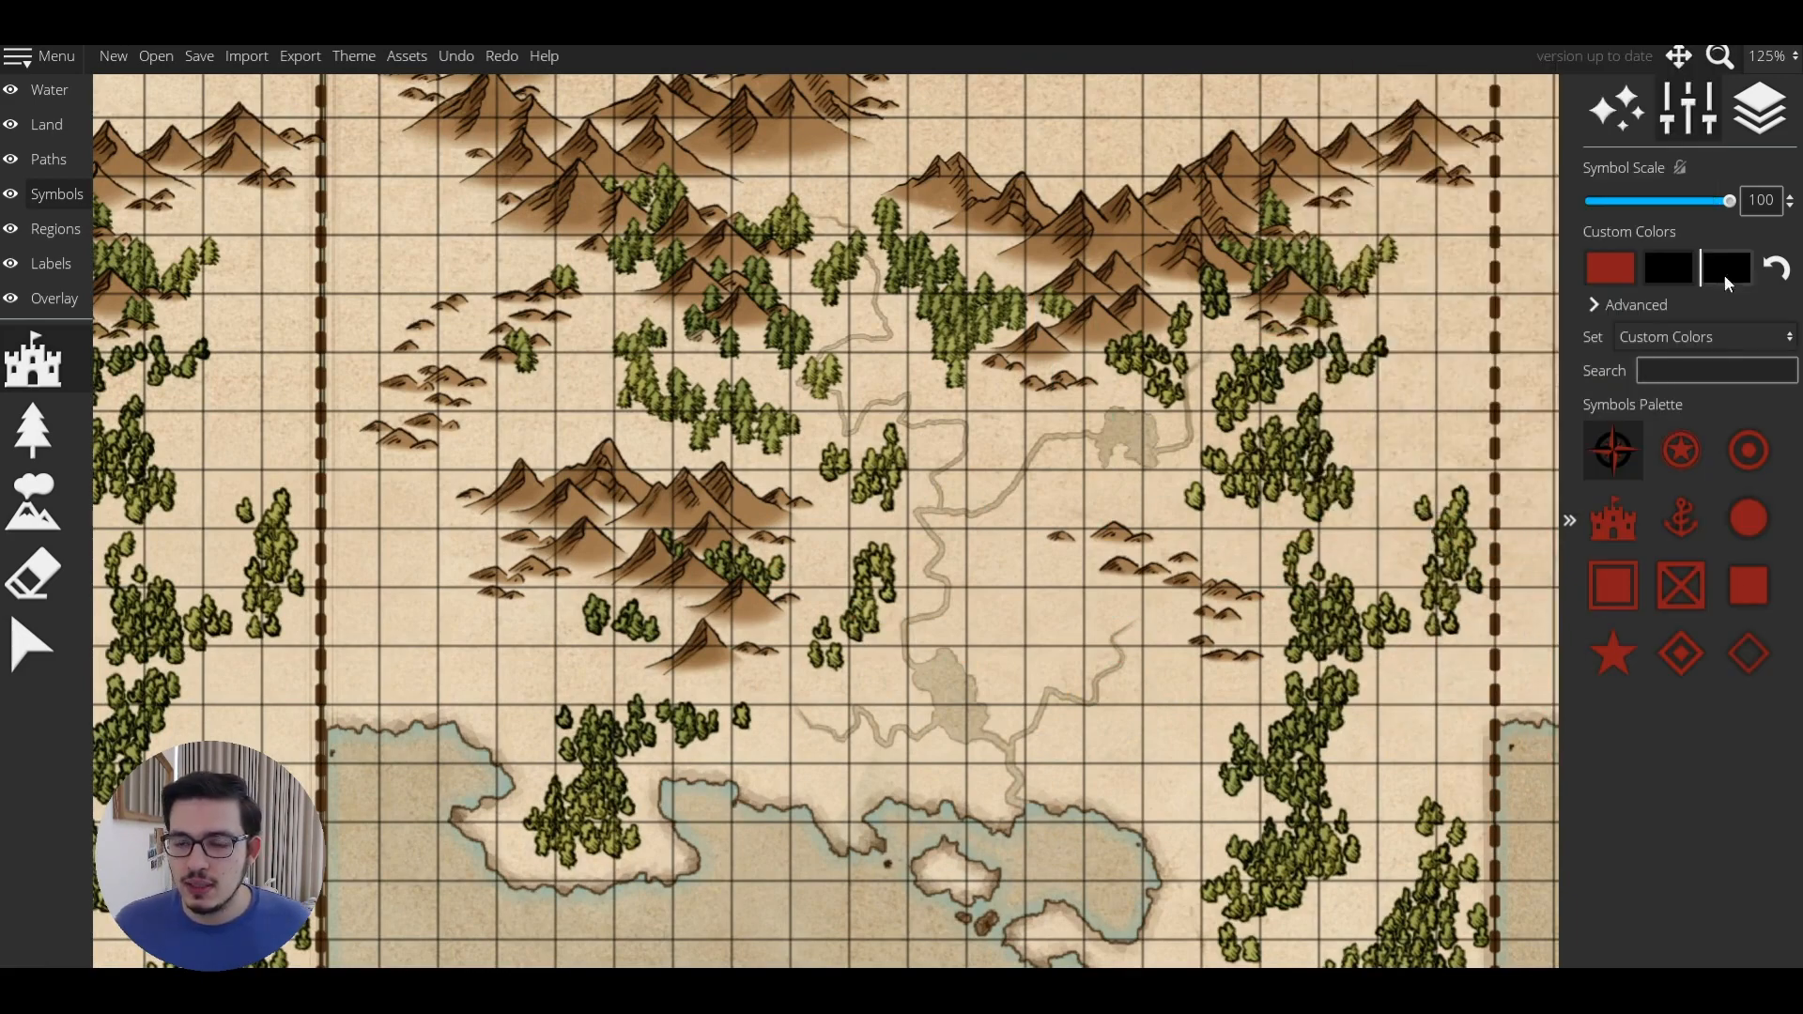
Place a red target marker among the northern mountains and two red dots on the river.
click(1738, 456)
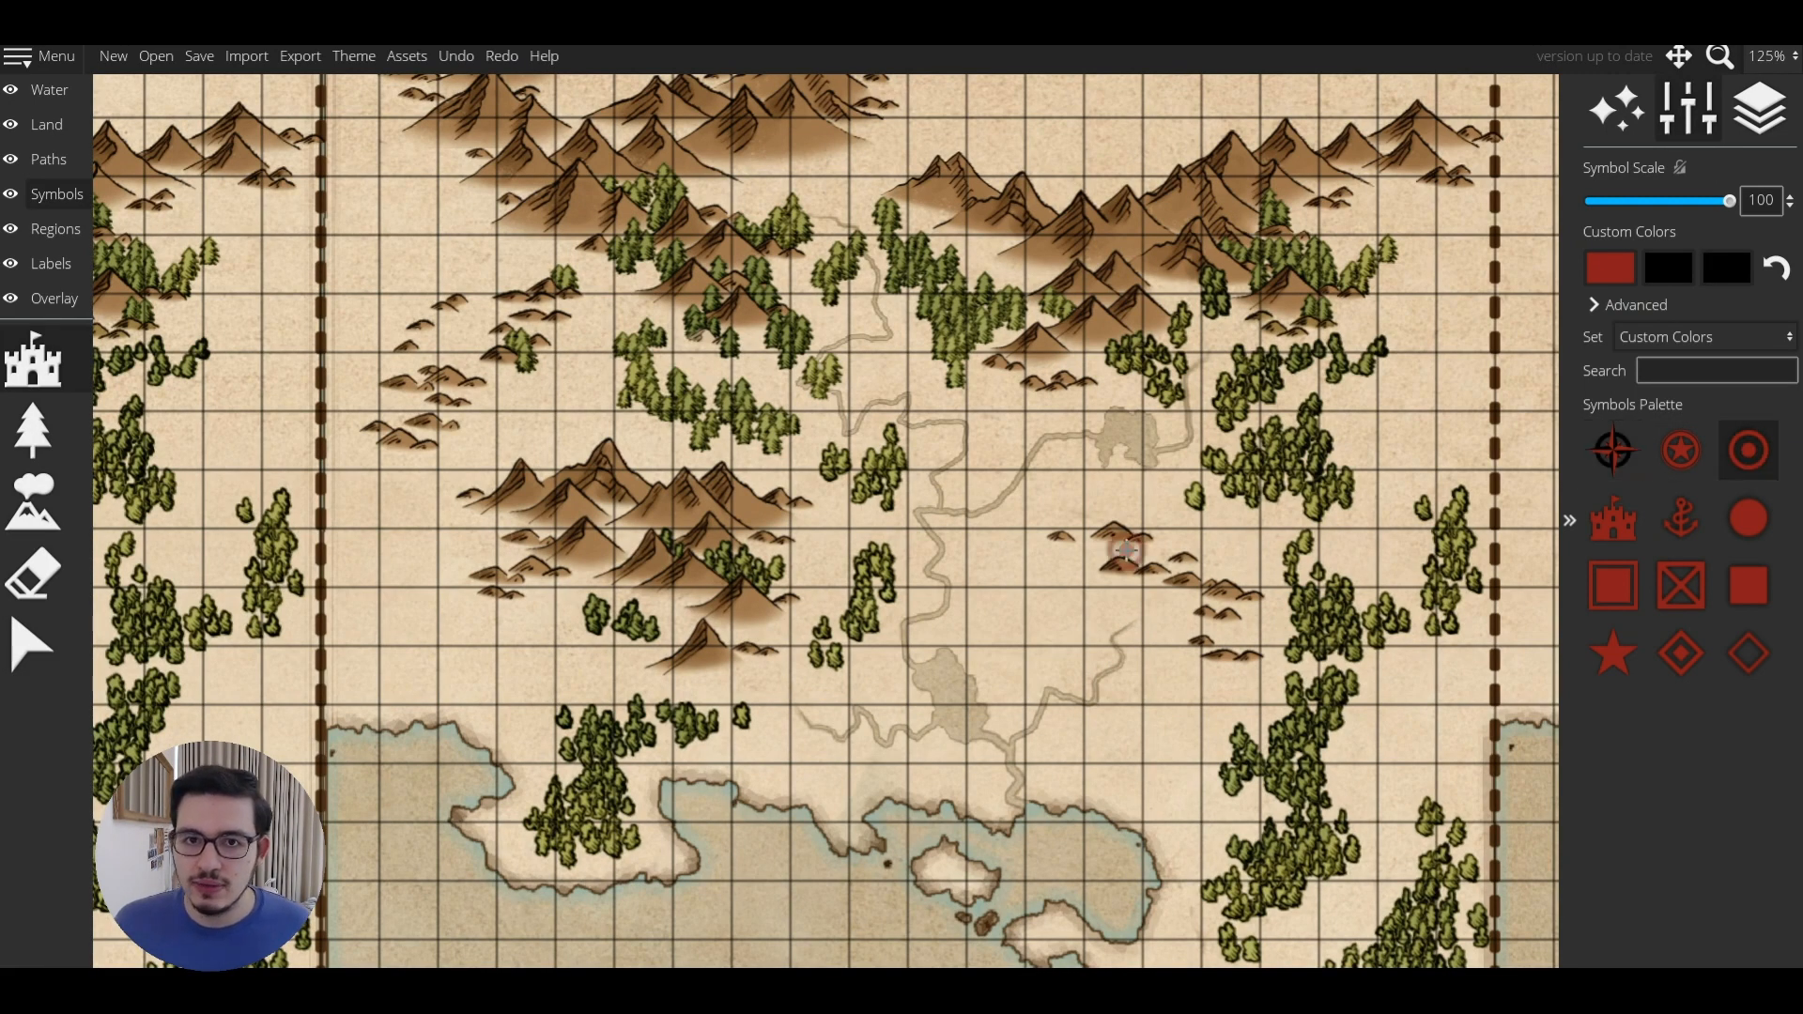
click(774, 189)
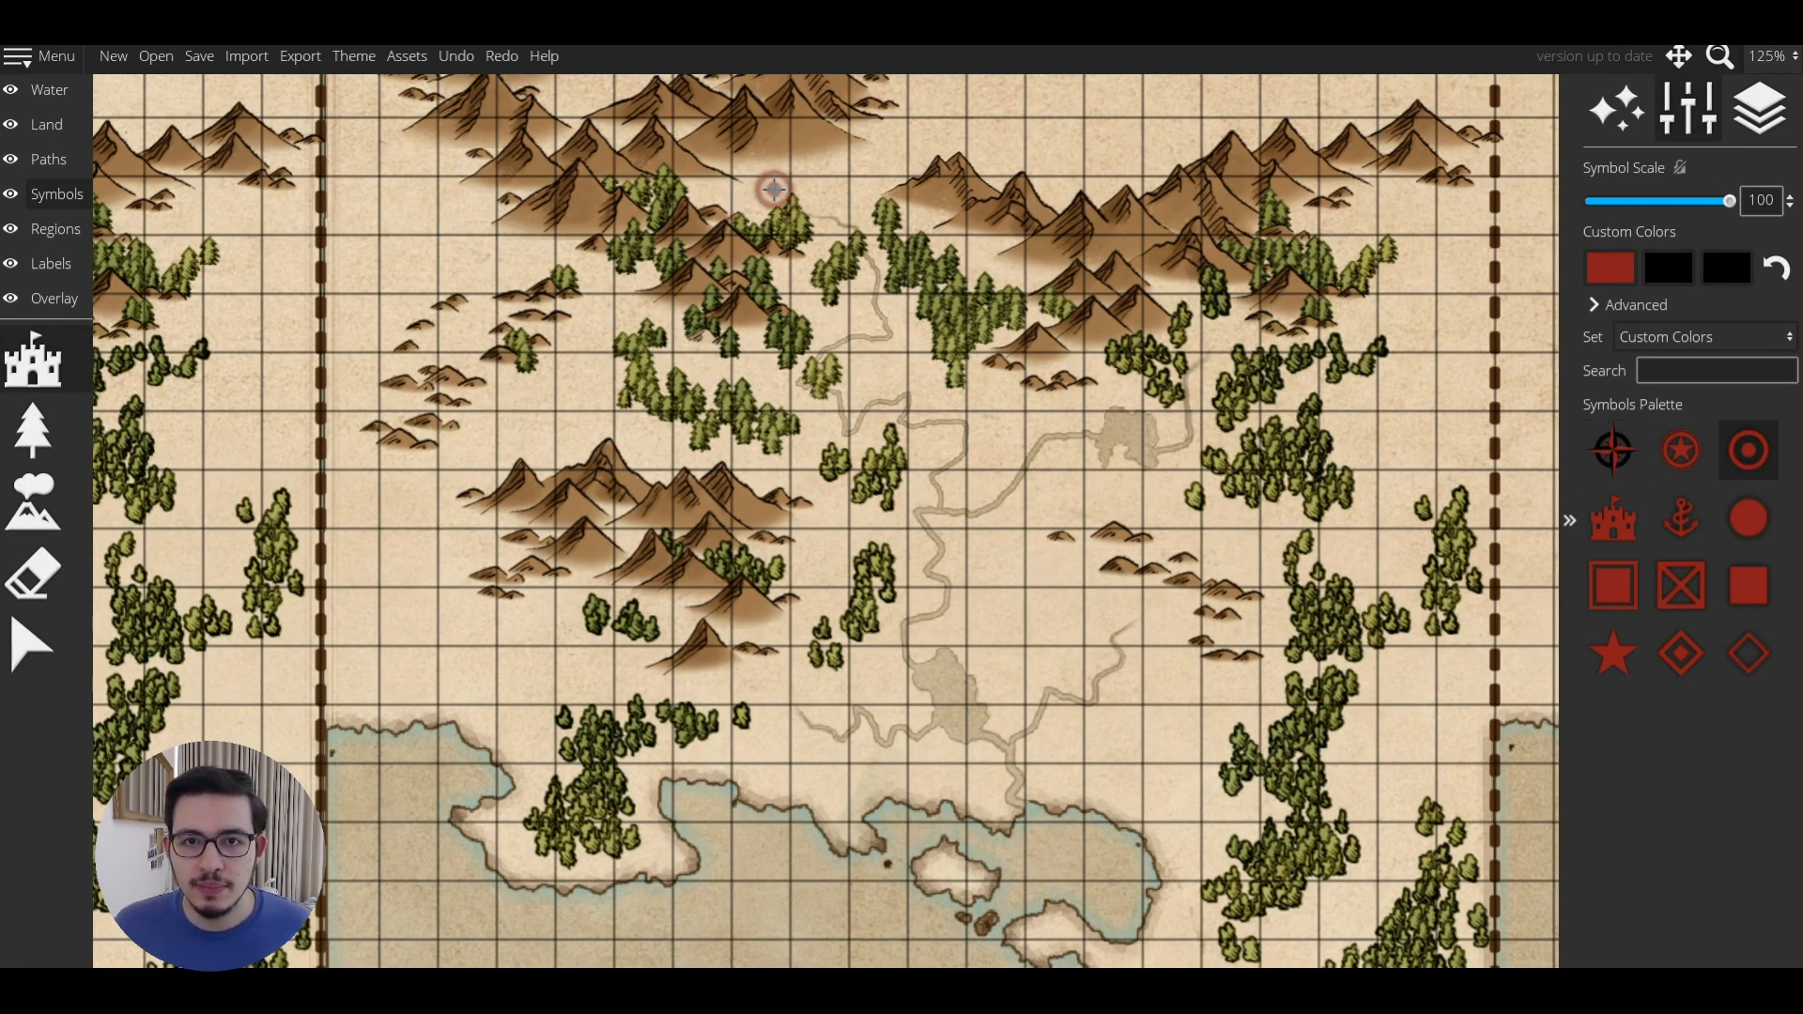
click(1748, 517)
click(903, 706)
click(960, 536)
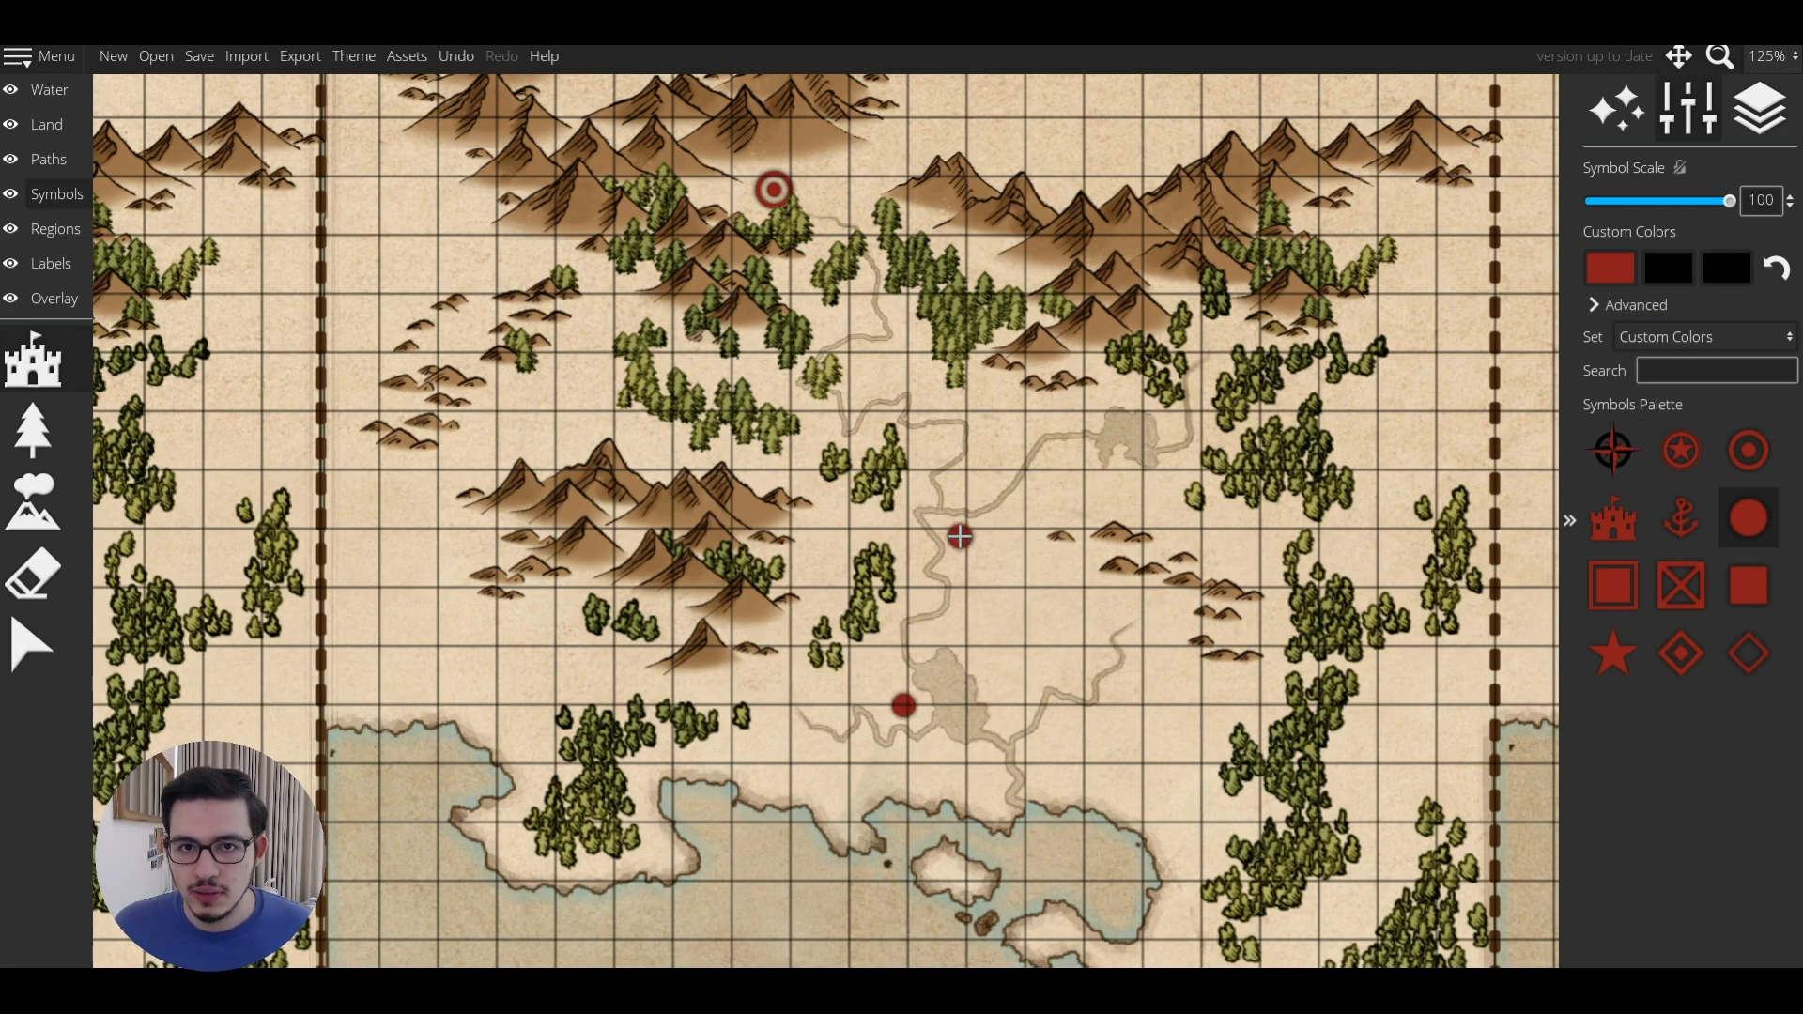
Place red fortresses at the river mouth and the river's upper-right end.
click(1612, 518)
click(1064, 782)
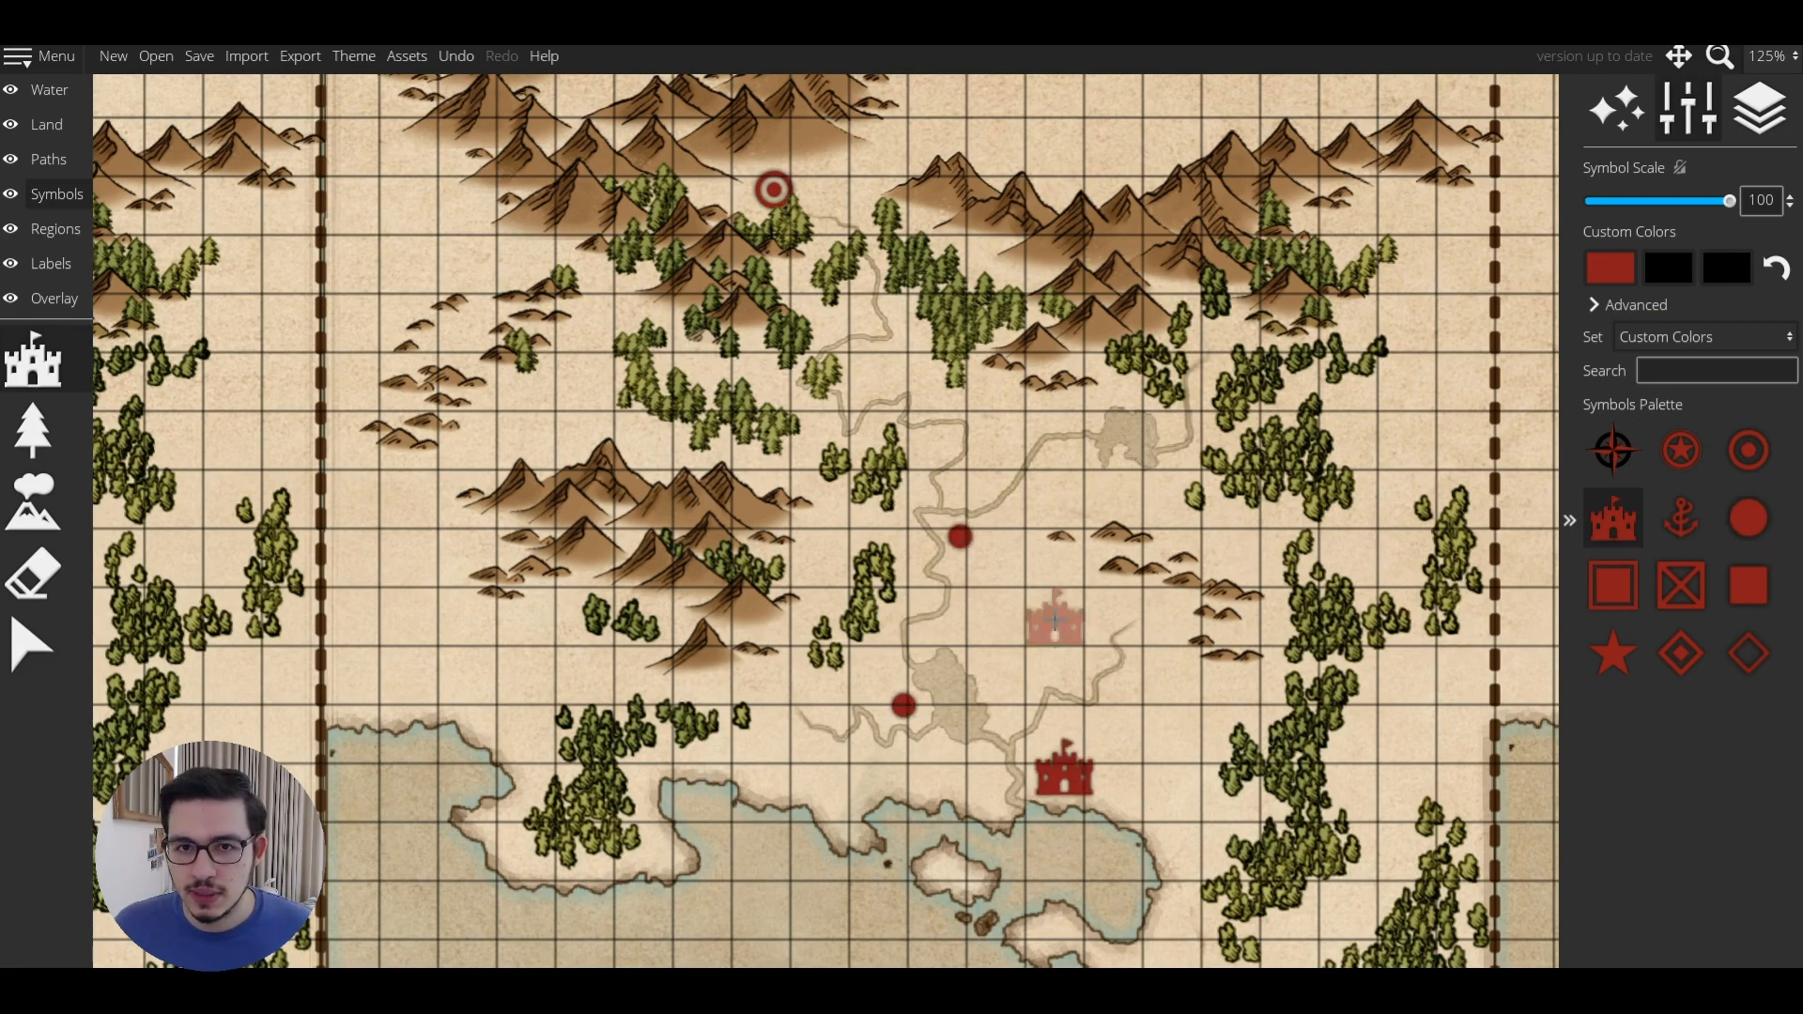
key(ctrl+z)
scroll(1053, 756, down, 2)
click(1060, 782)
click(1214, 373)
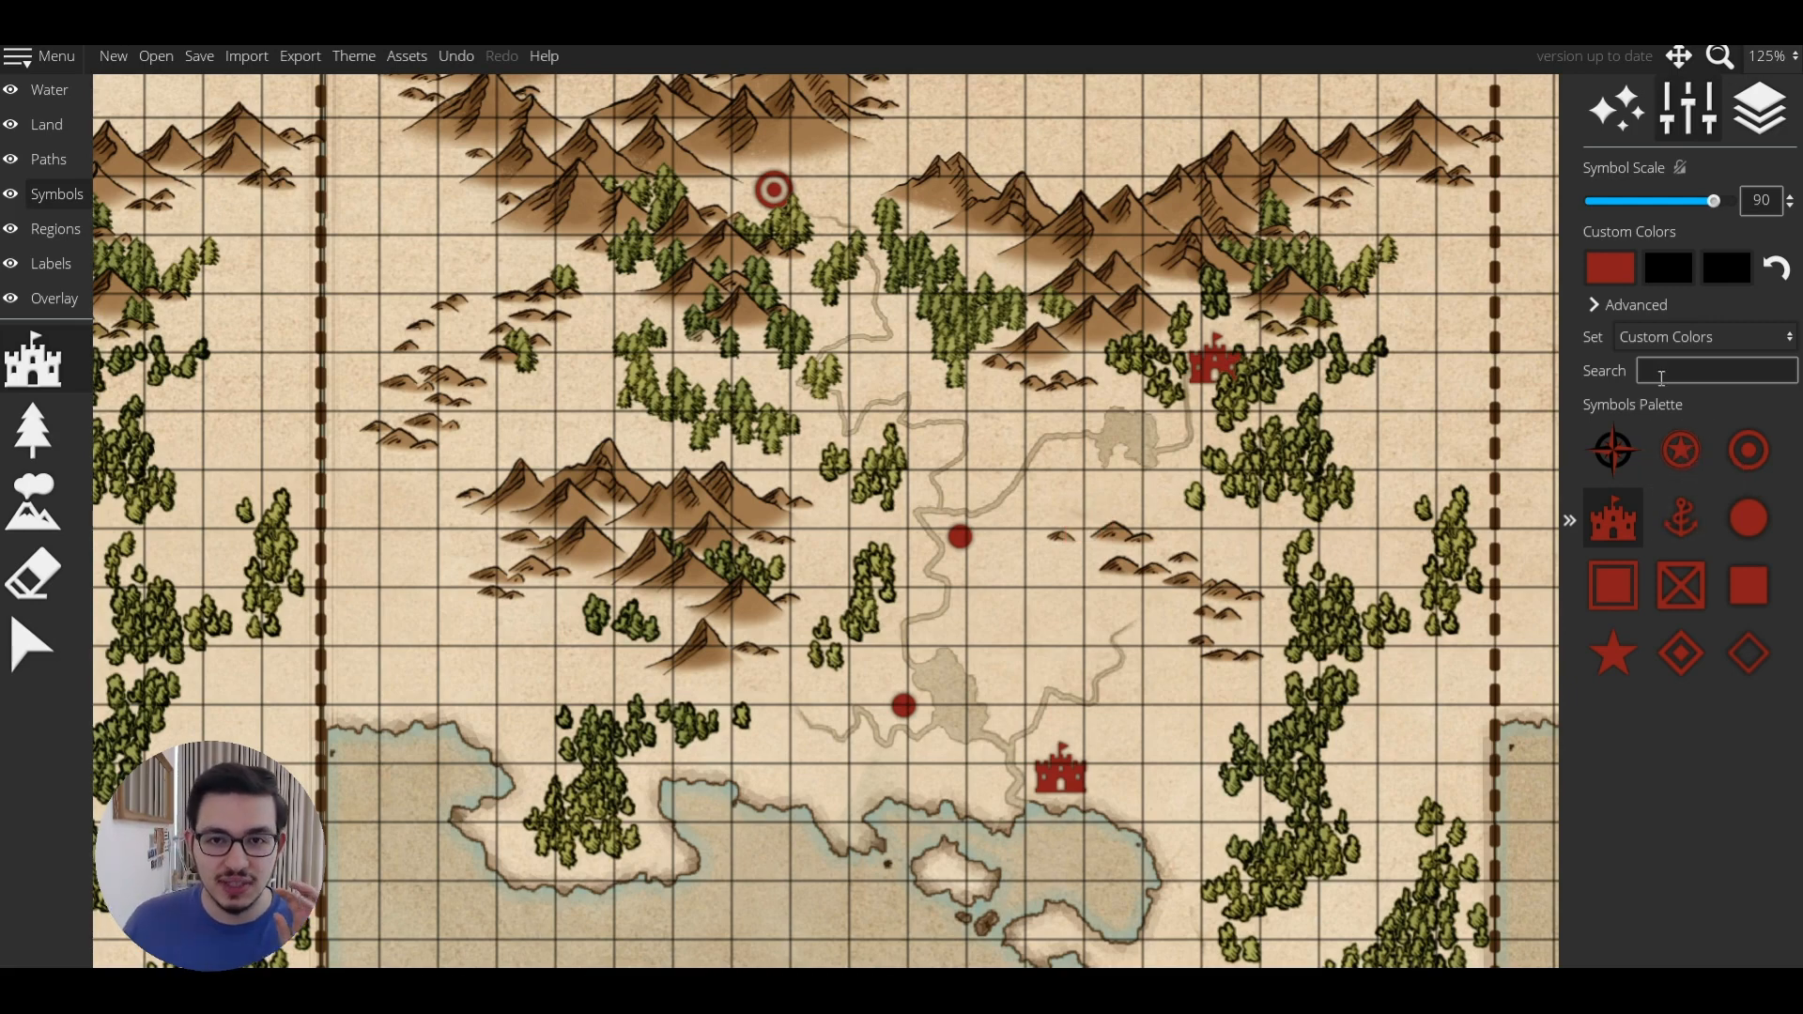
click(1607, 550)
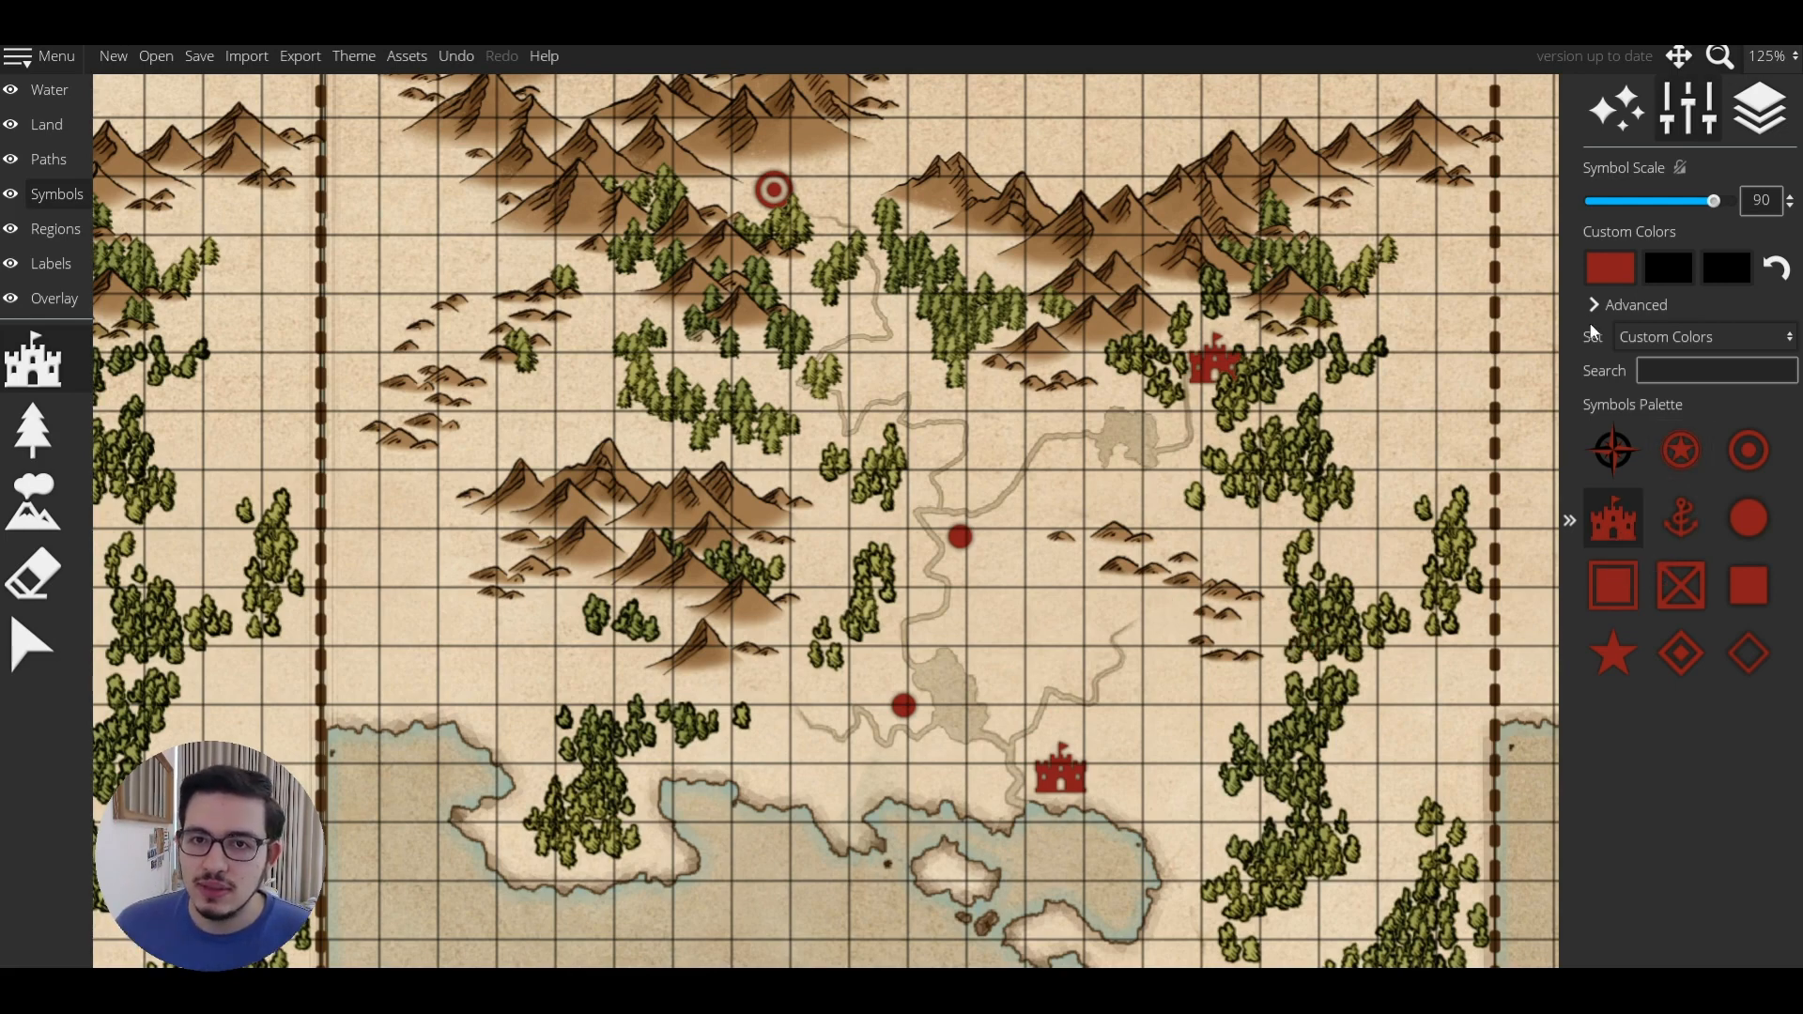
scroll(973, 716, down, 7)
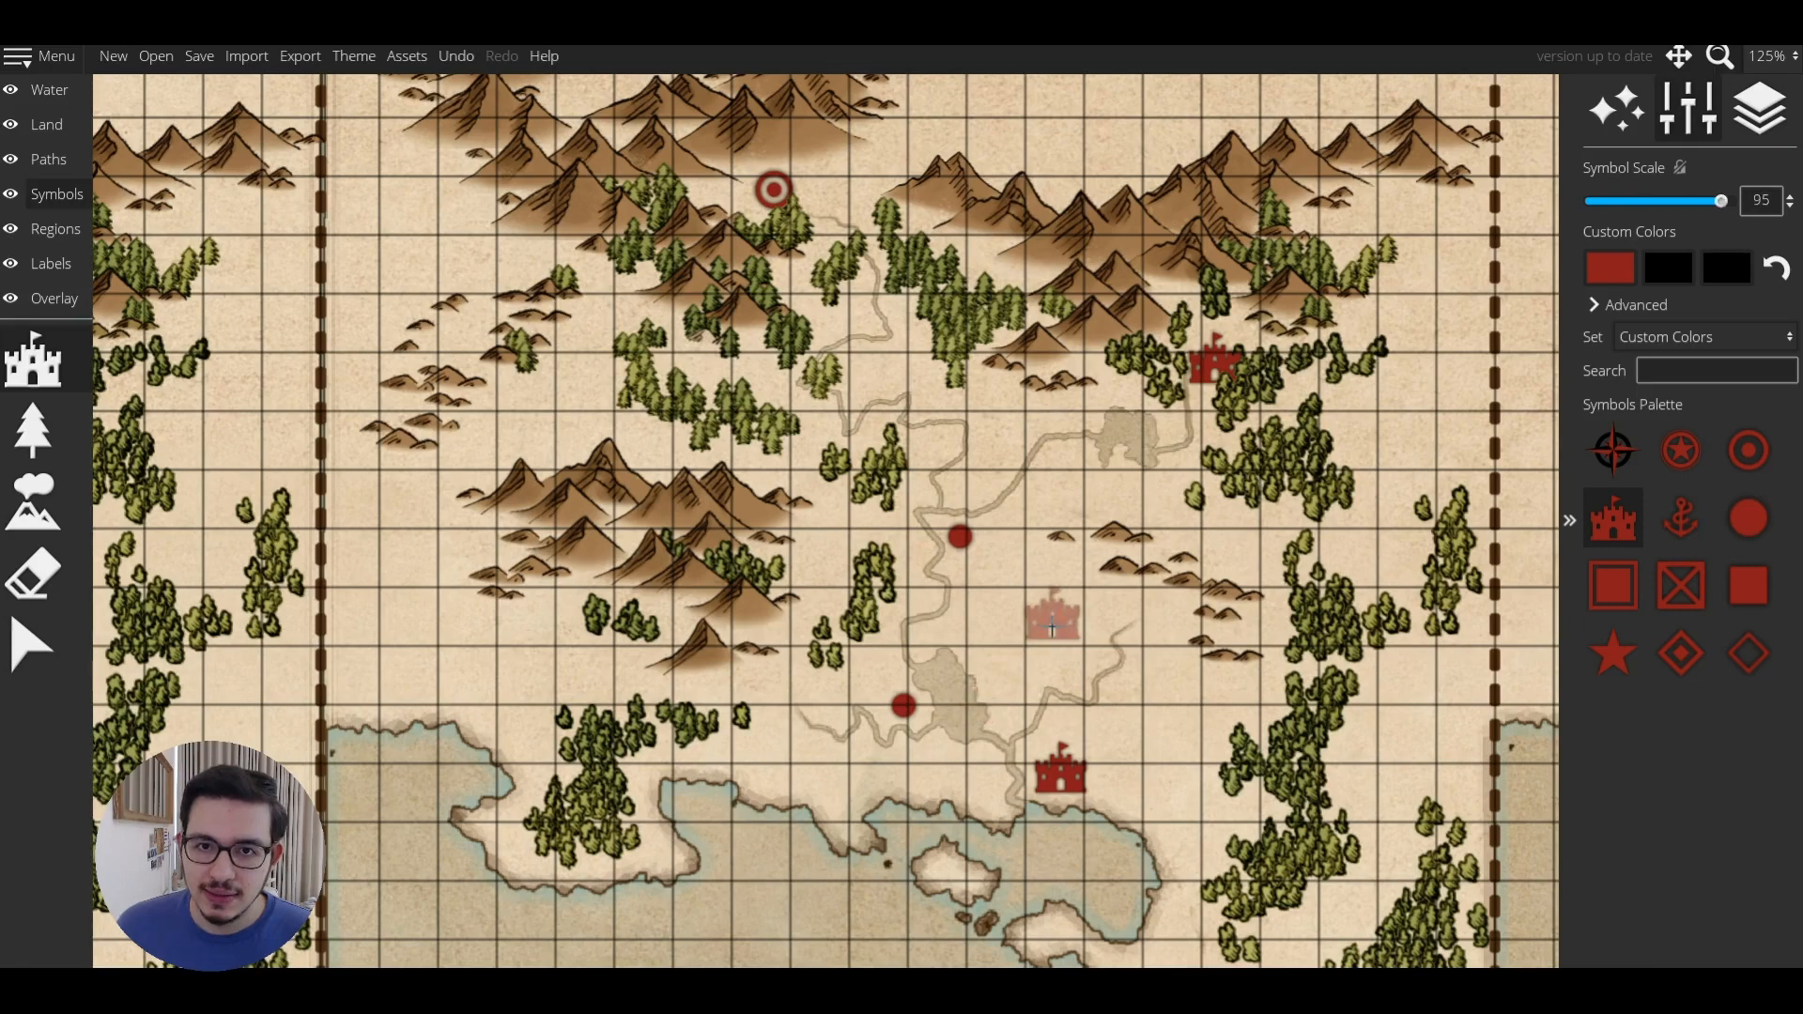
scroll(1042, 630, up, 7)
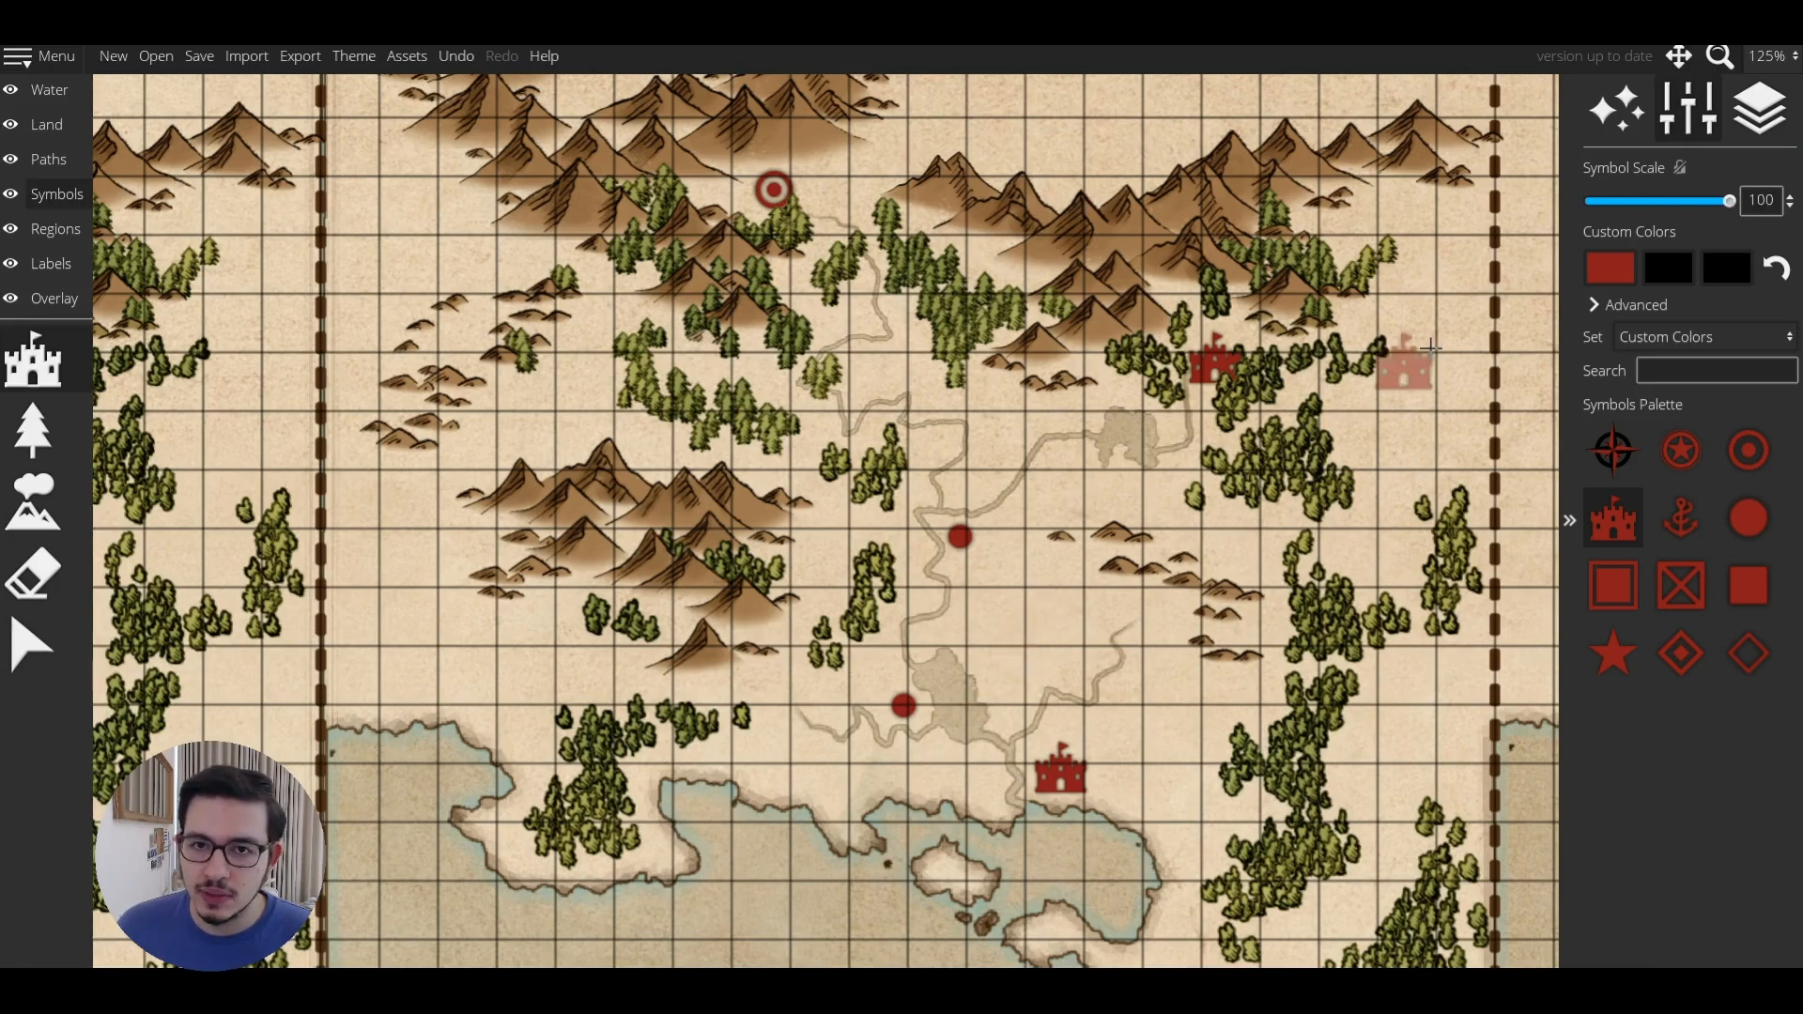
drag(1714, 201, 1751, 209)
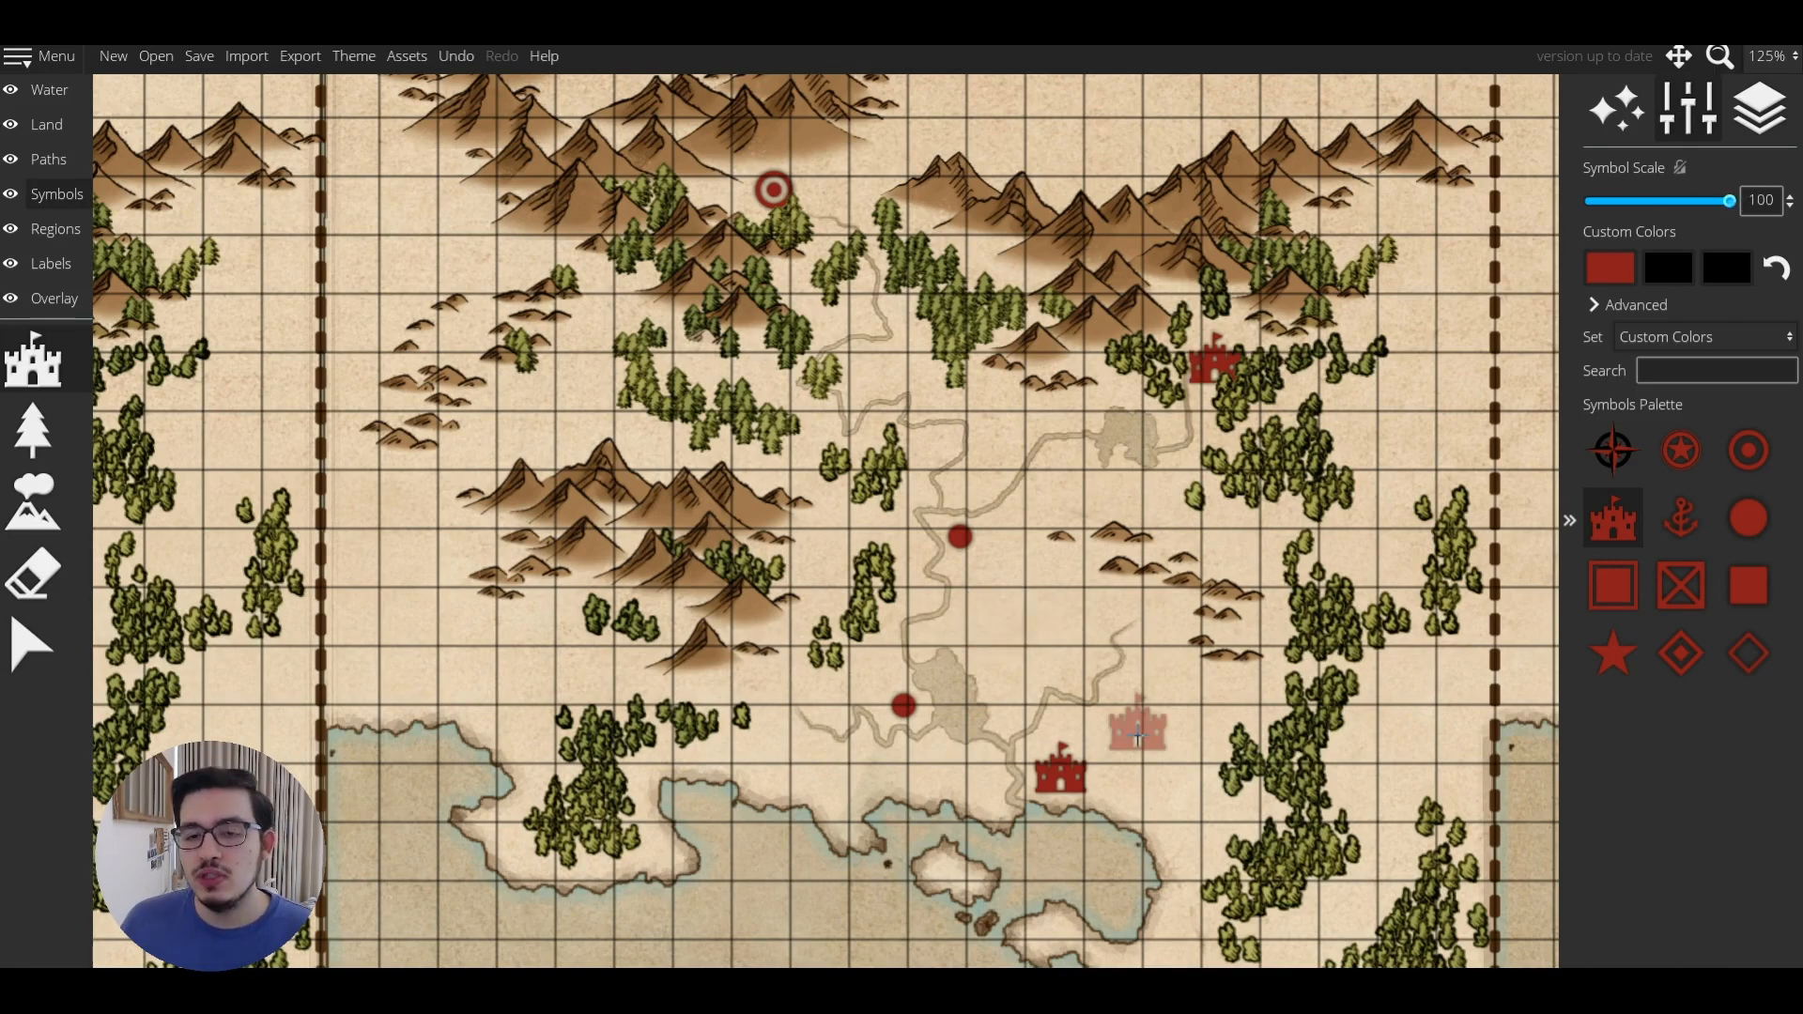
scroll(1138, 735, down, 1)
scroll(1138, 737, up, 1)
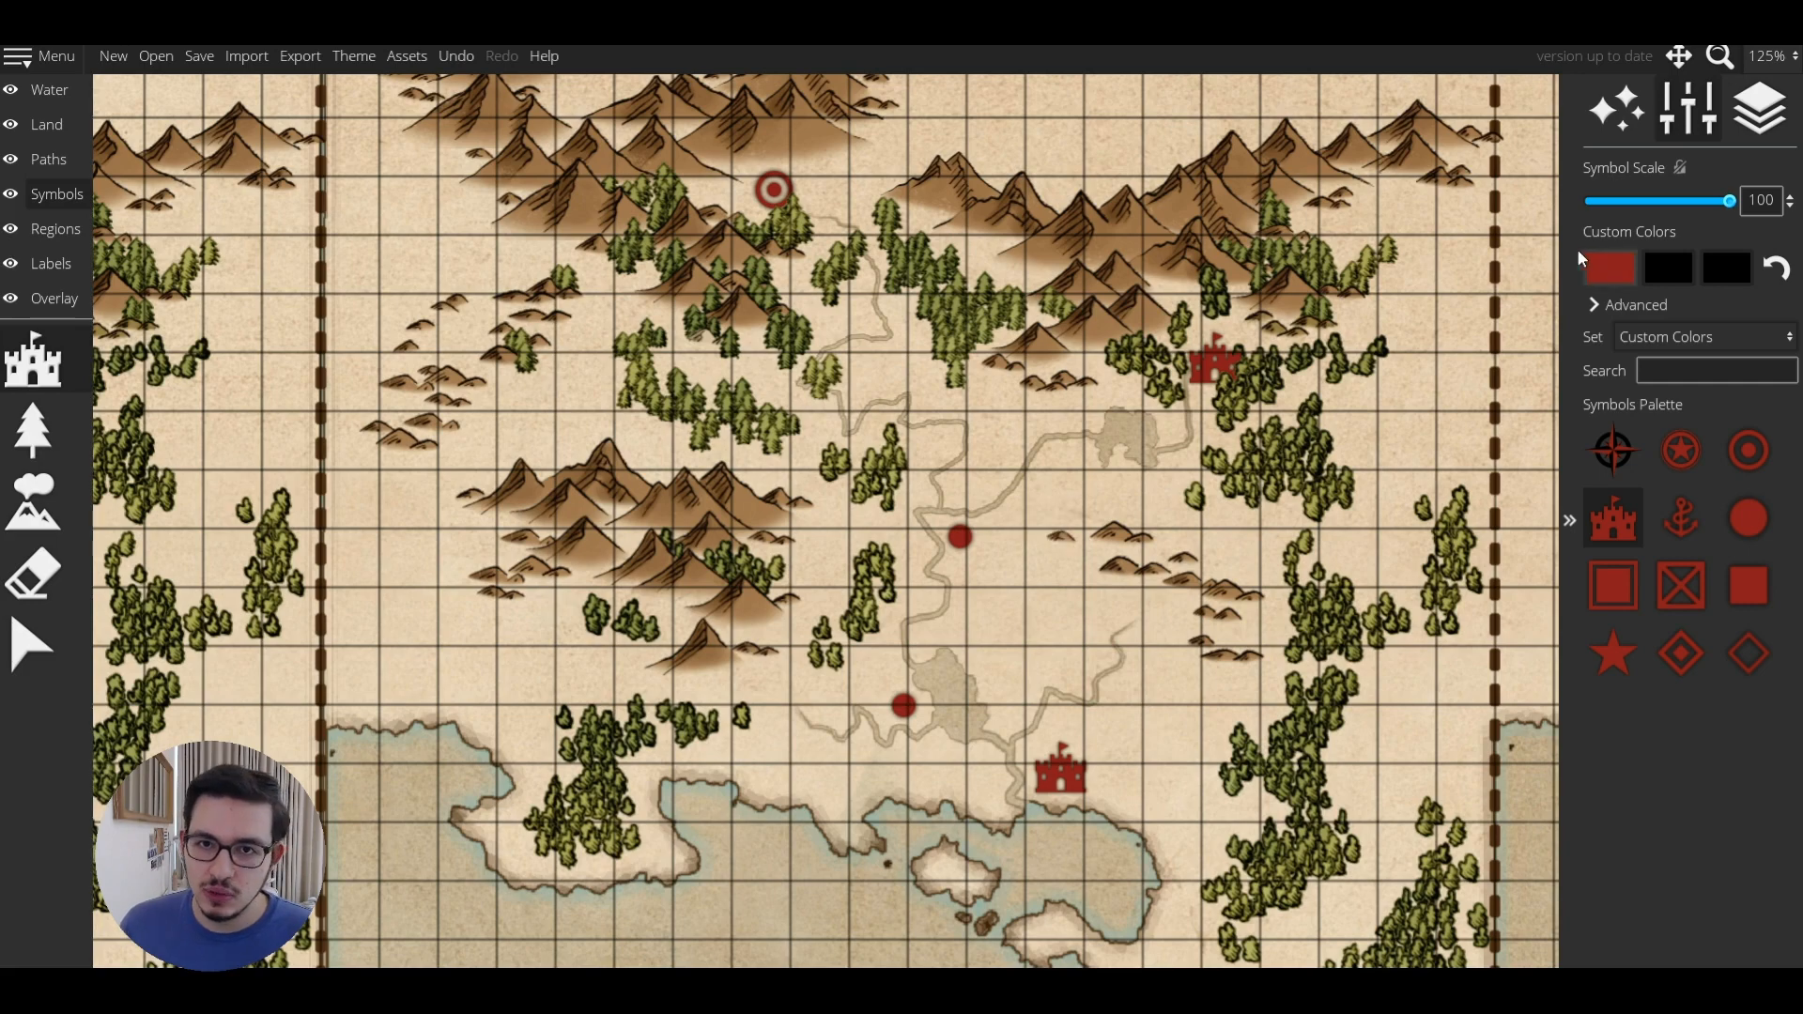
scroll(1099, 587, down, 3)
scroll(1102, 588, down, 1)
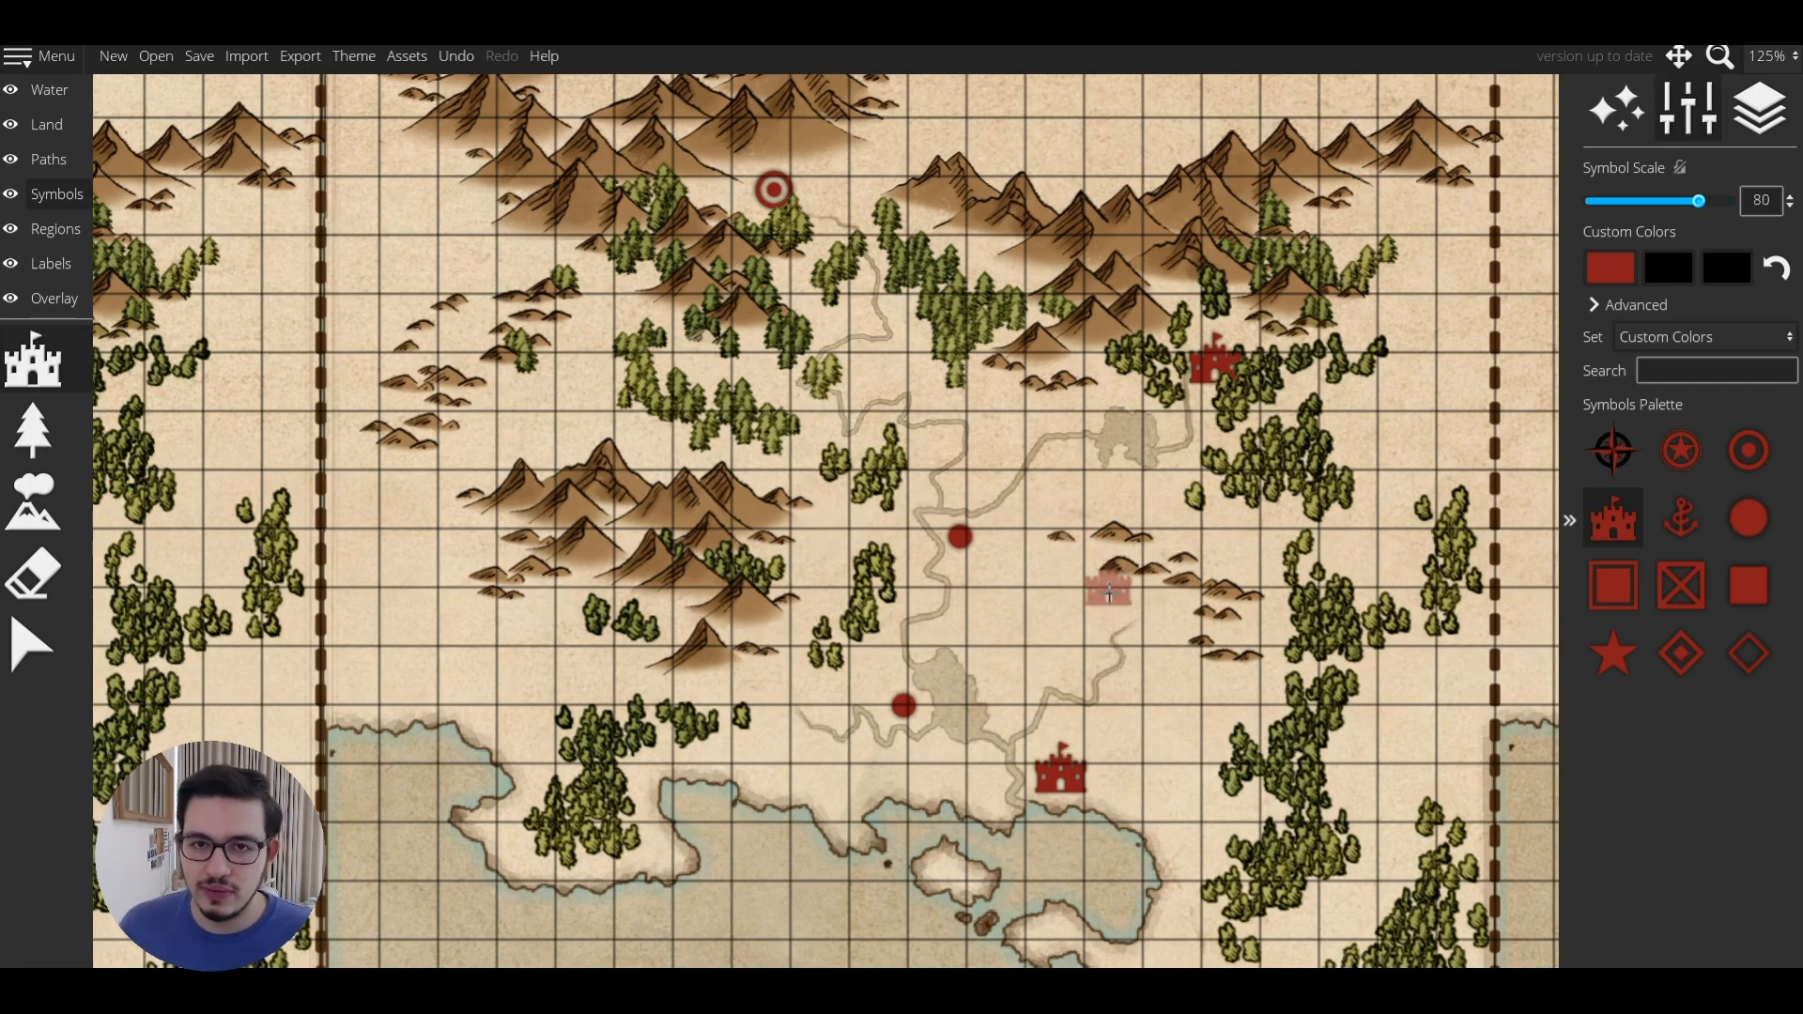
double_click(1757, 202)
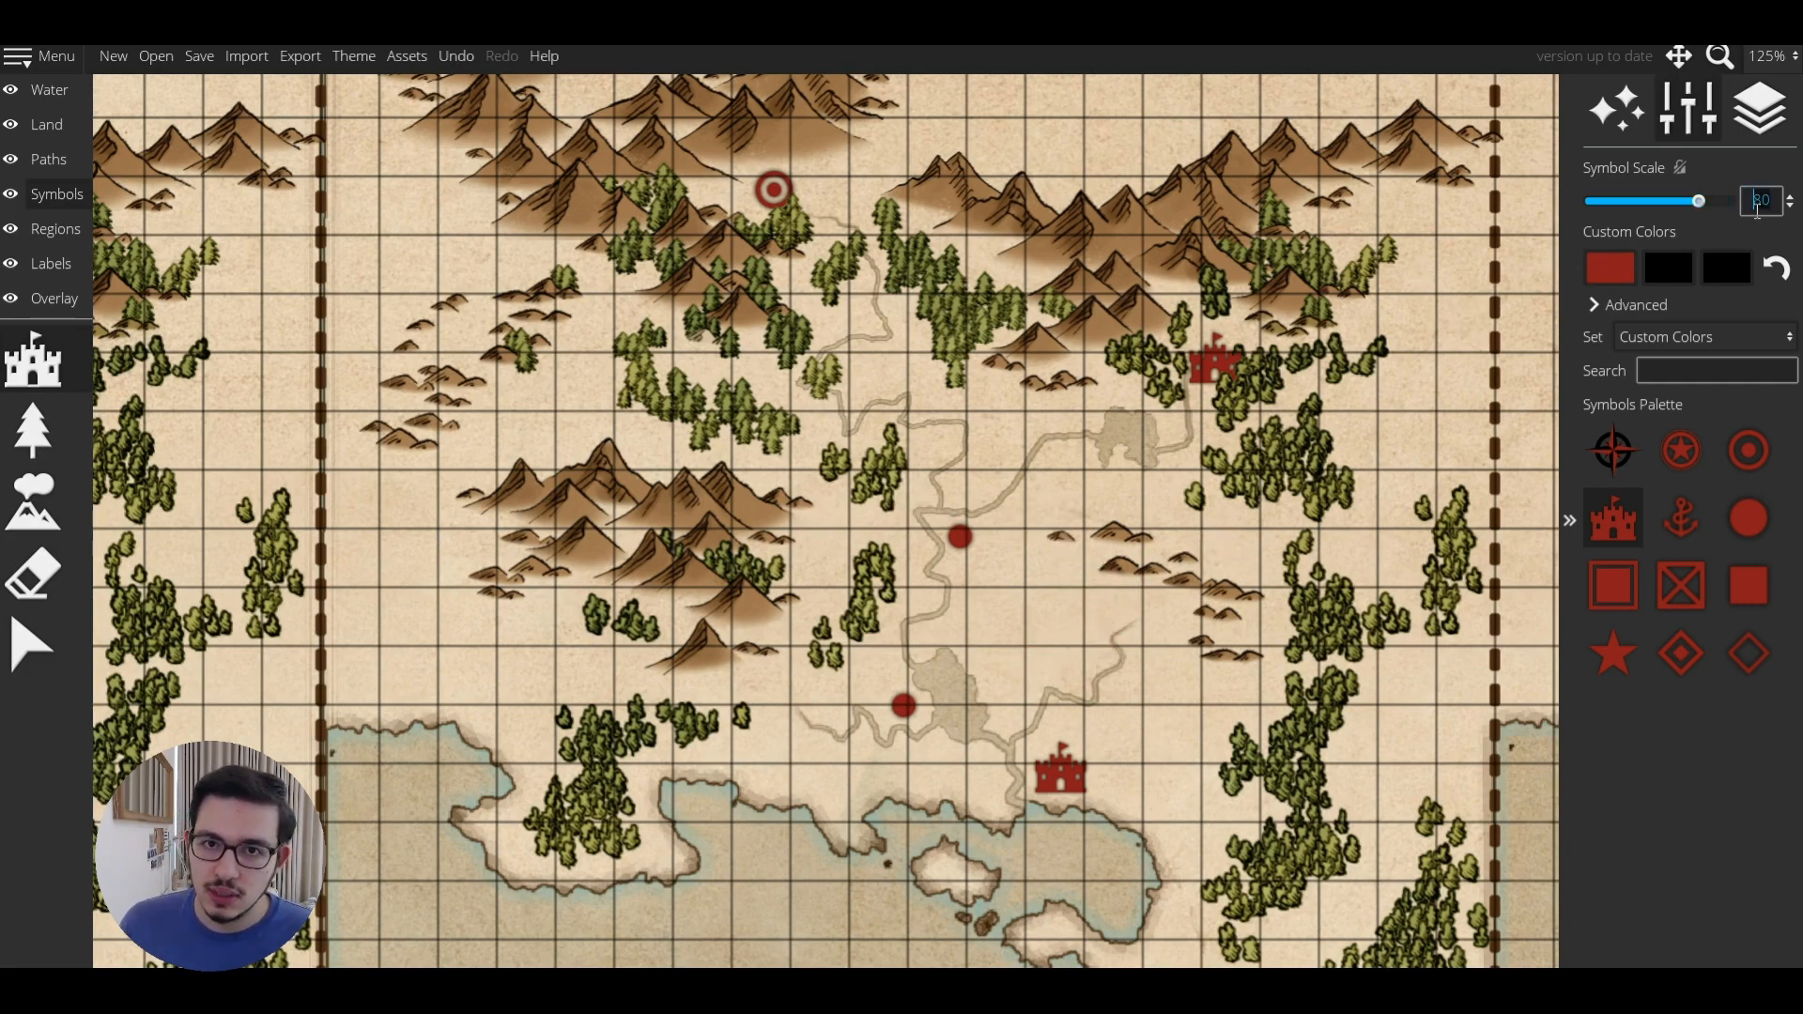
text(87)
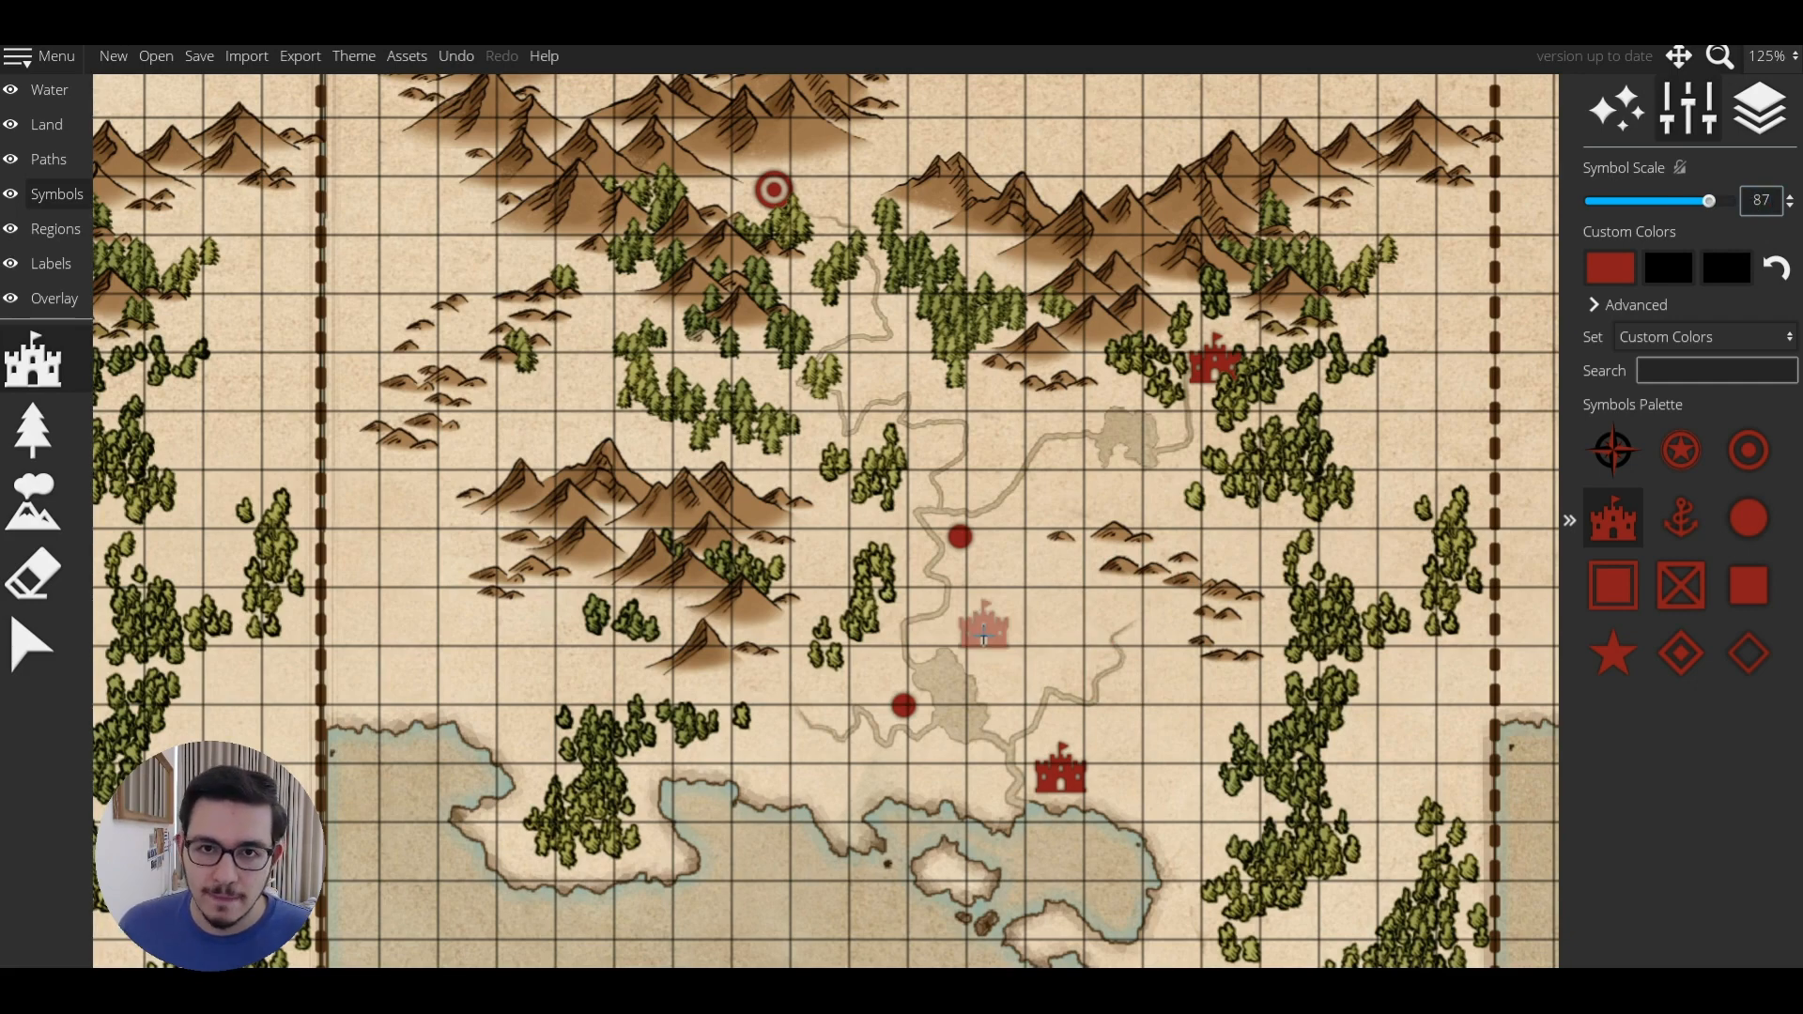
scroll(983, 638, up, 3)
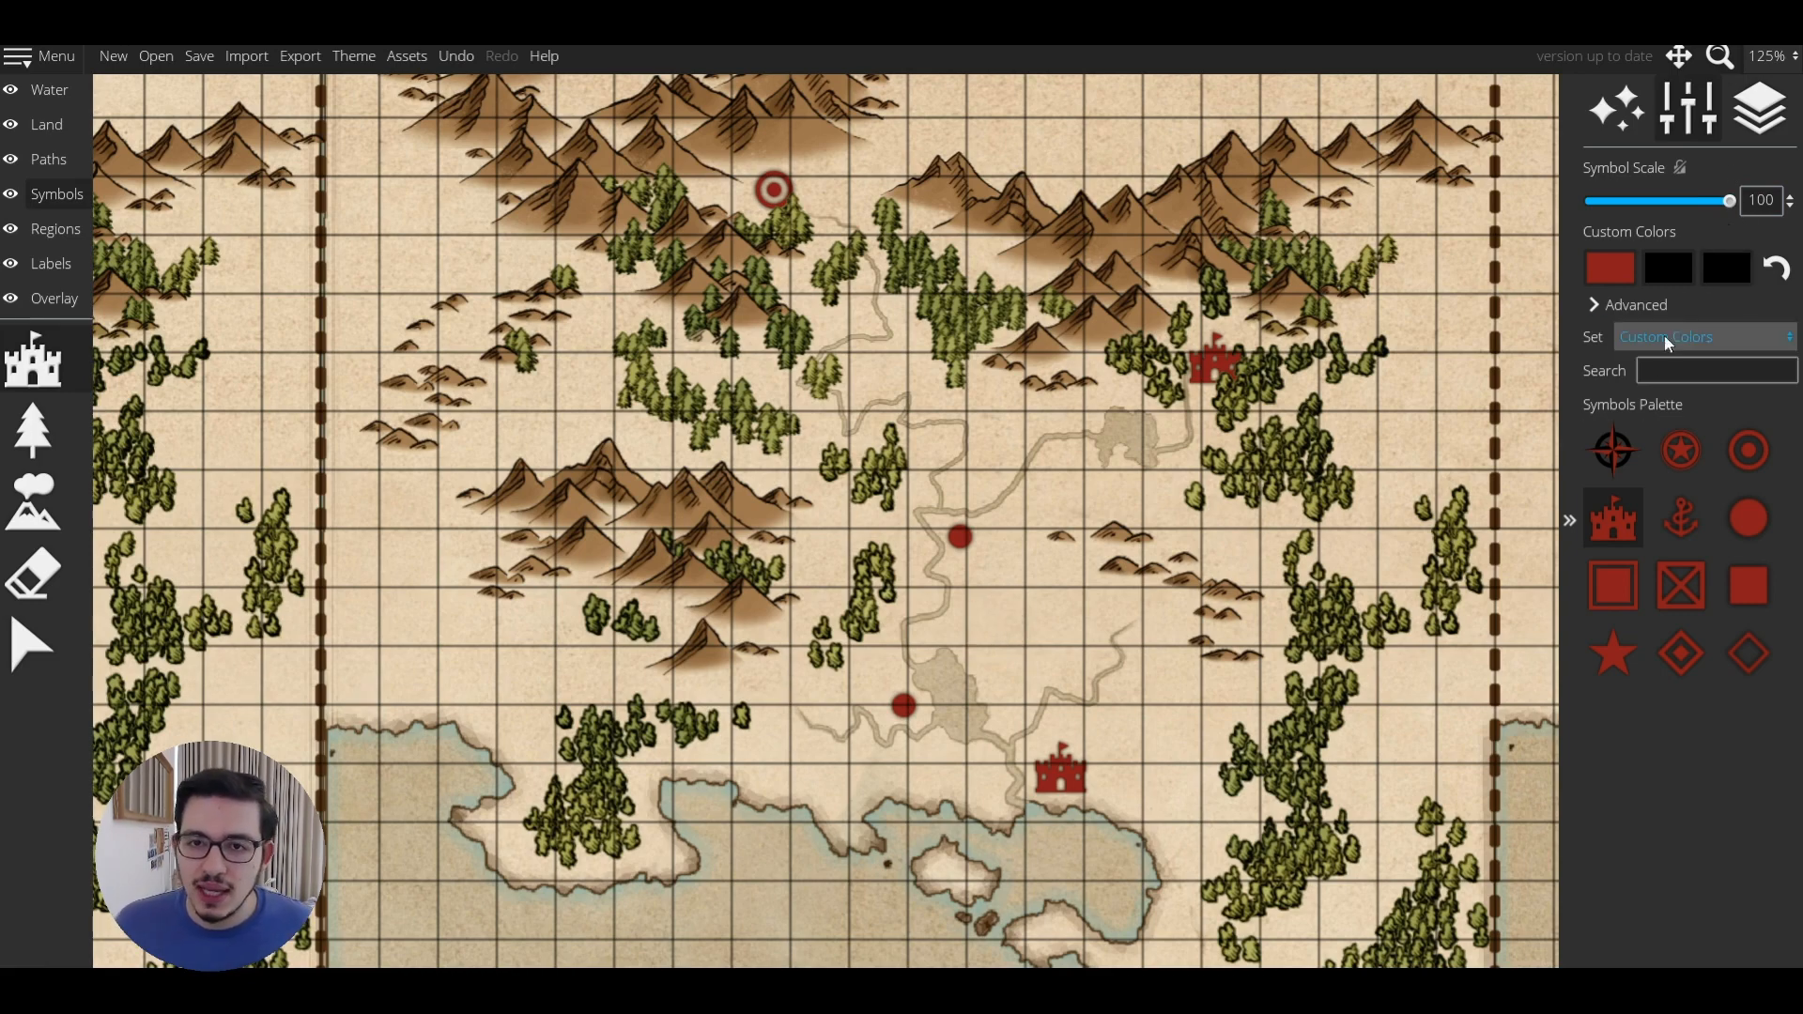
Enable Shuffle Symbols, choose the Playful Town set, try a few towns, and set scale 50.
click(1608, 308)
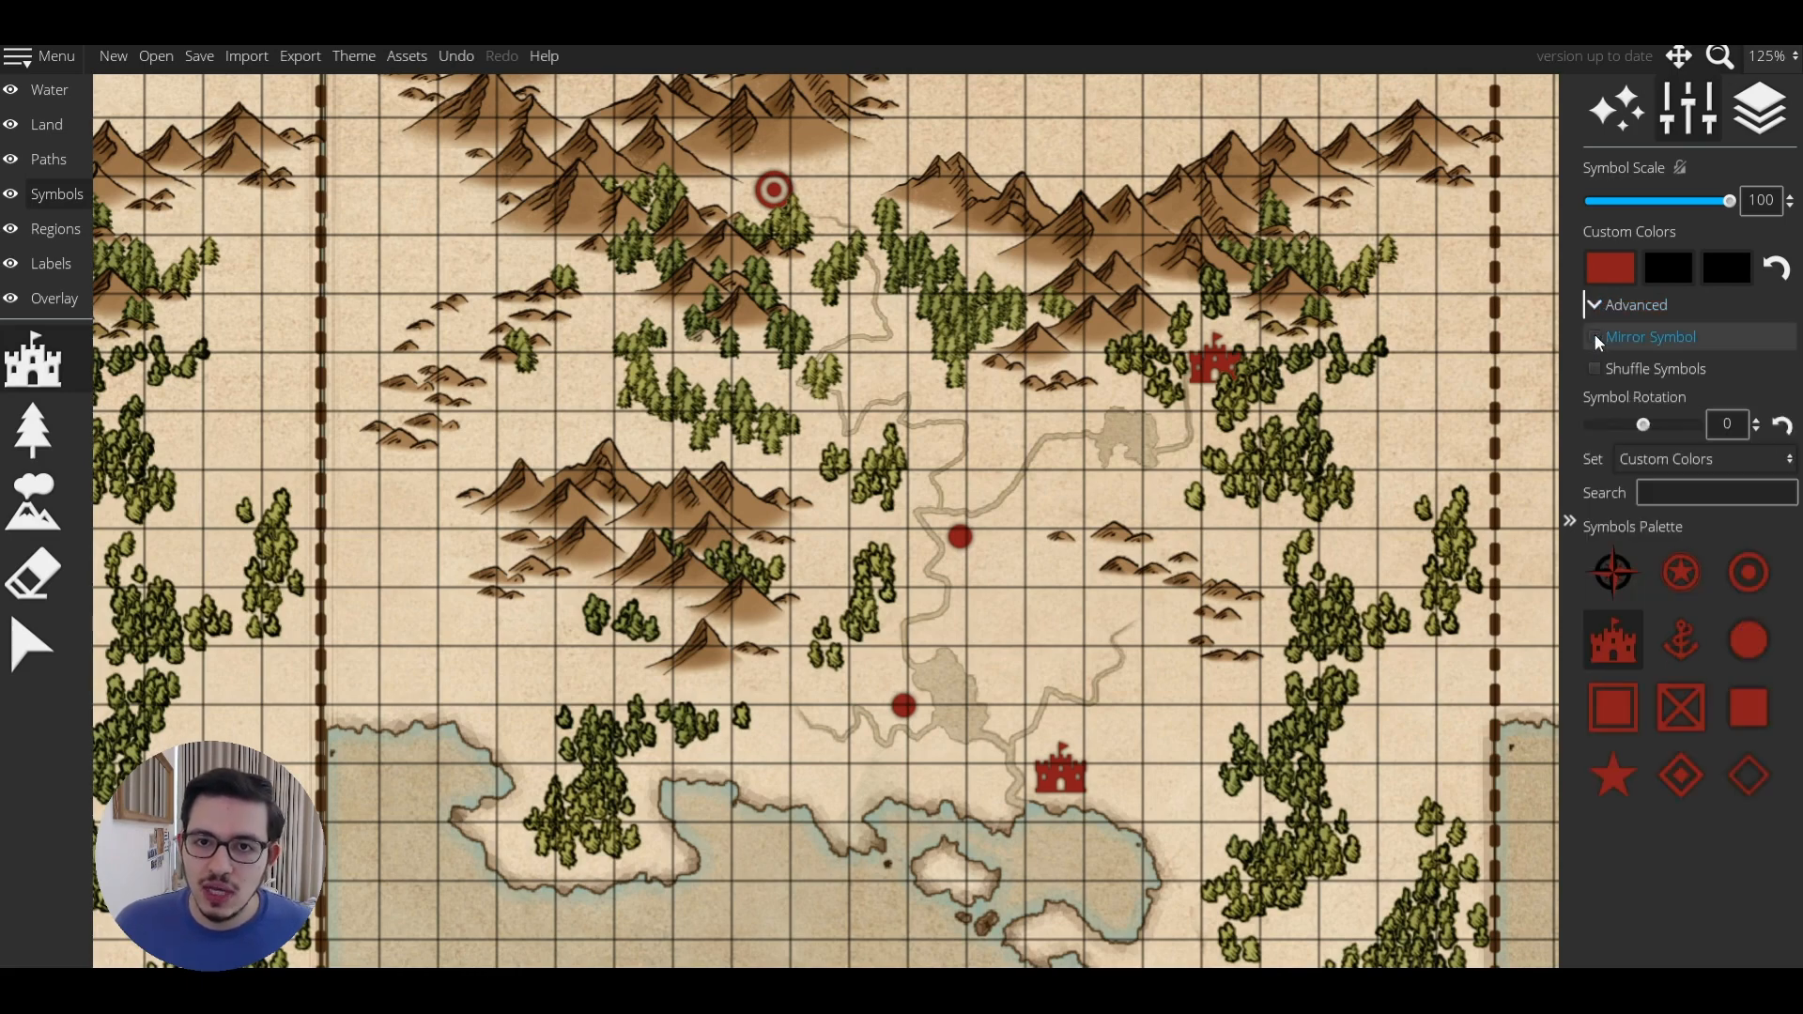
click(1594, 335)
scroll(1040, 676, up, 5)
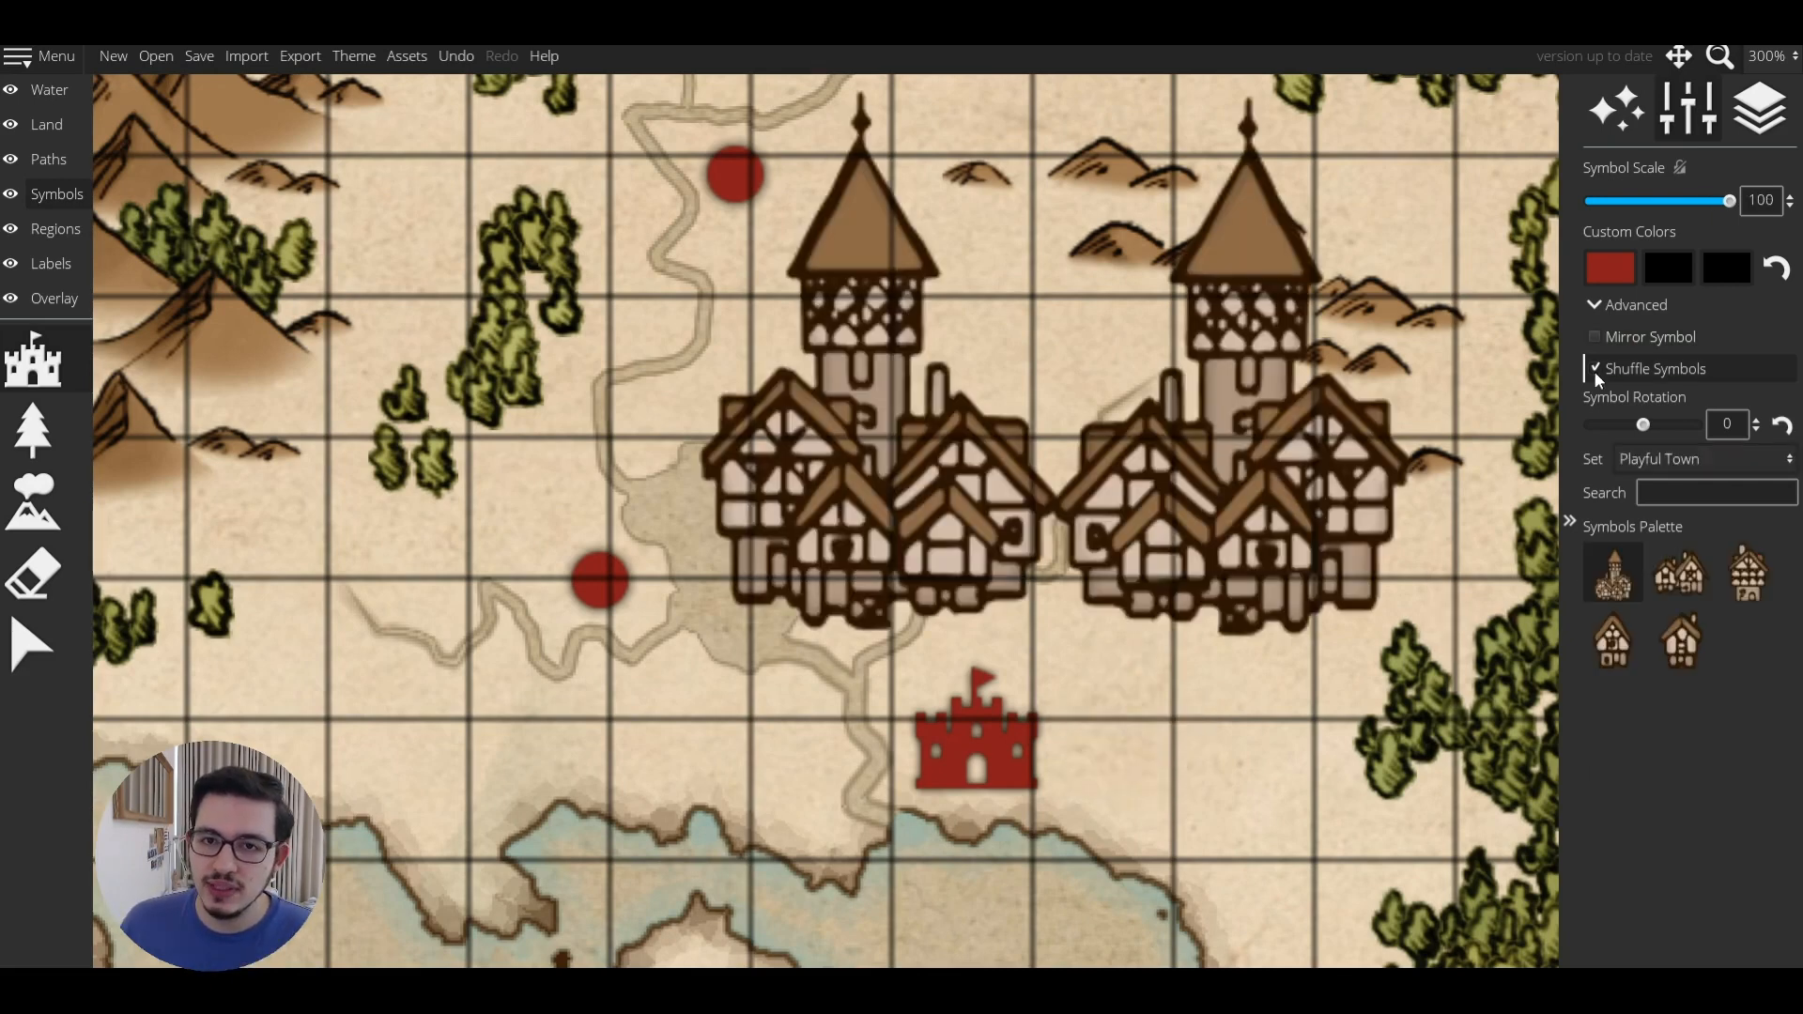
click(1660, 461)
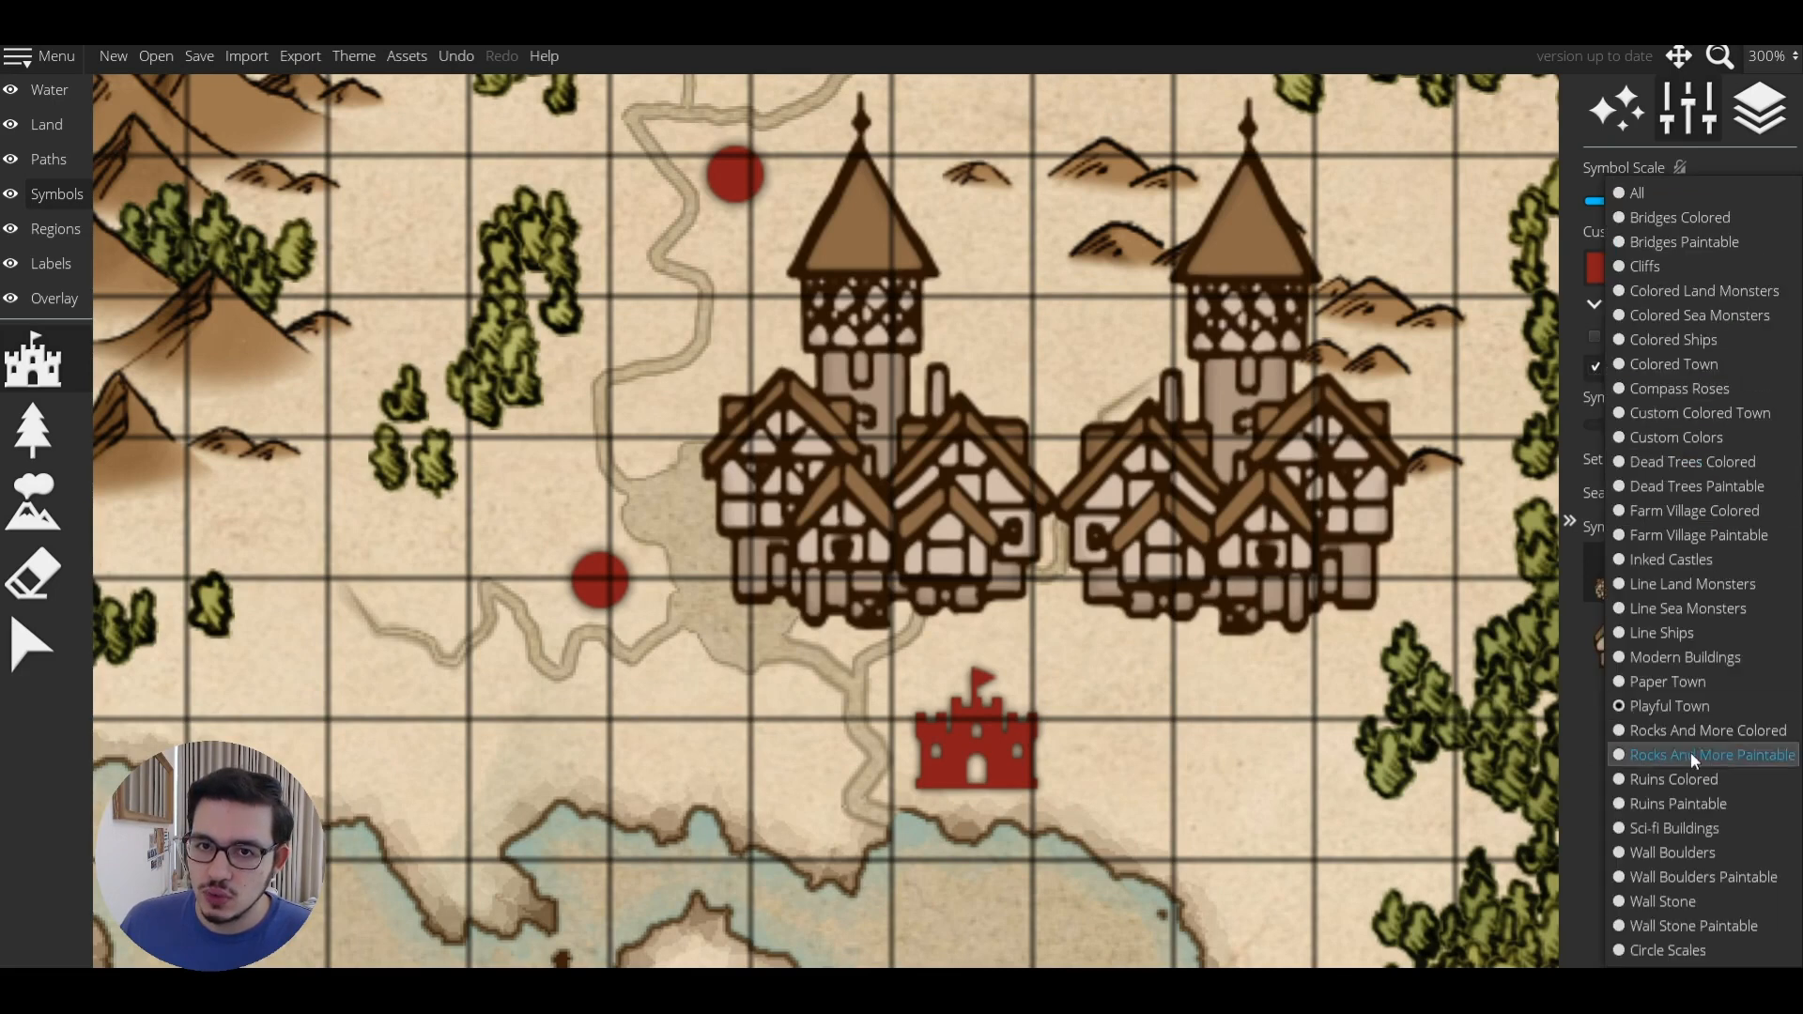
click(1670, 706)
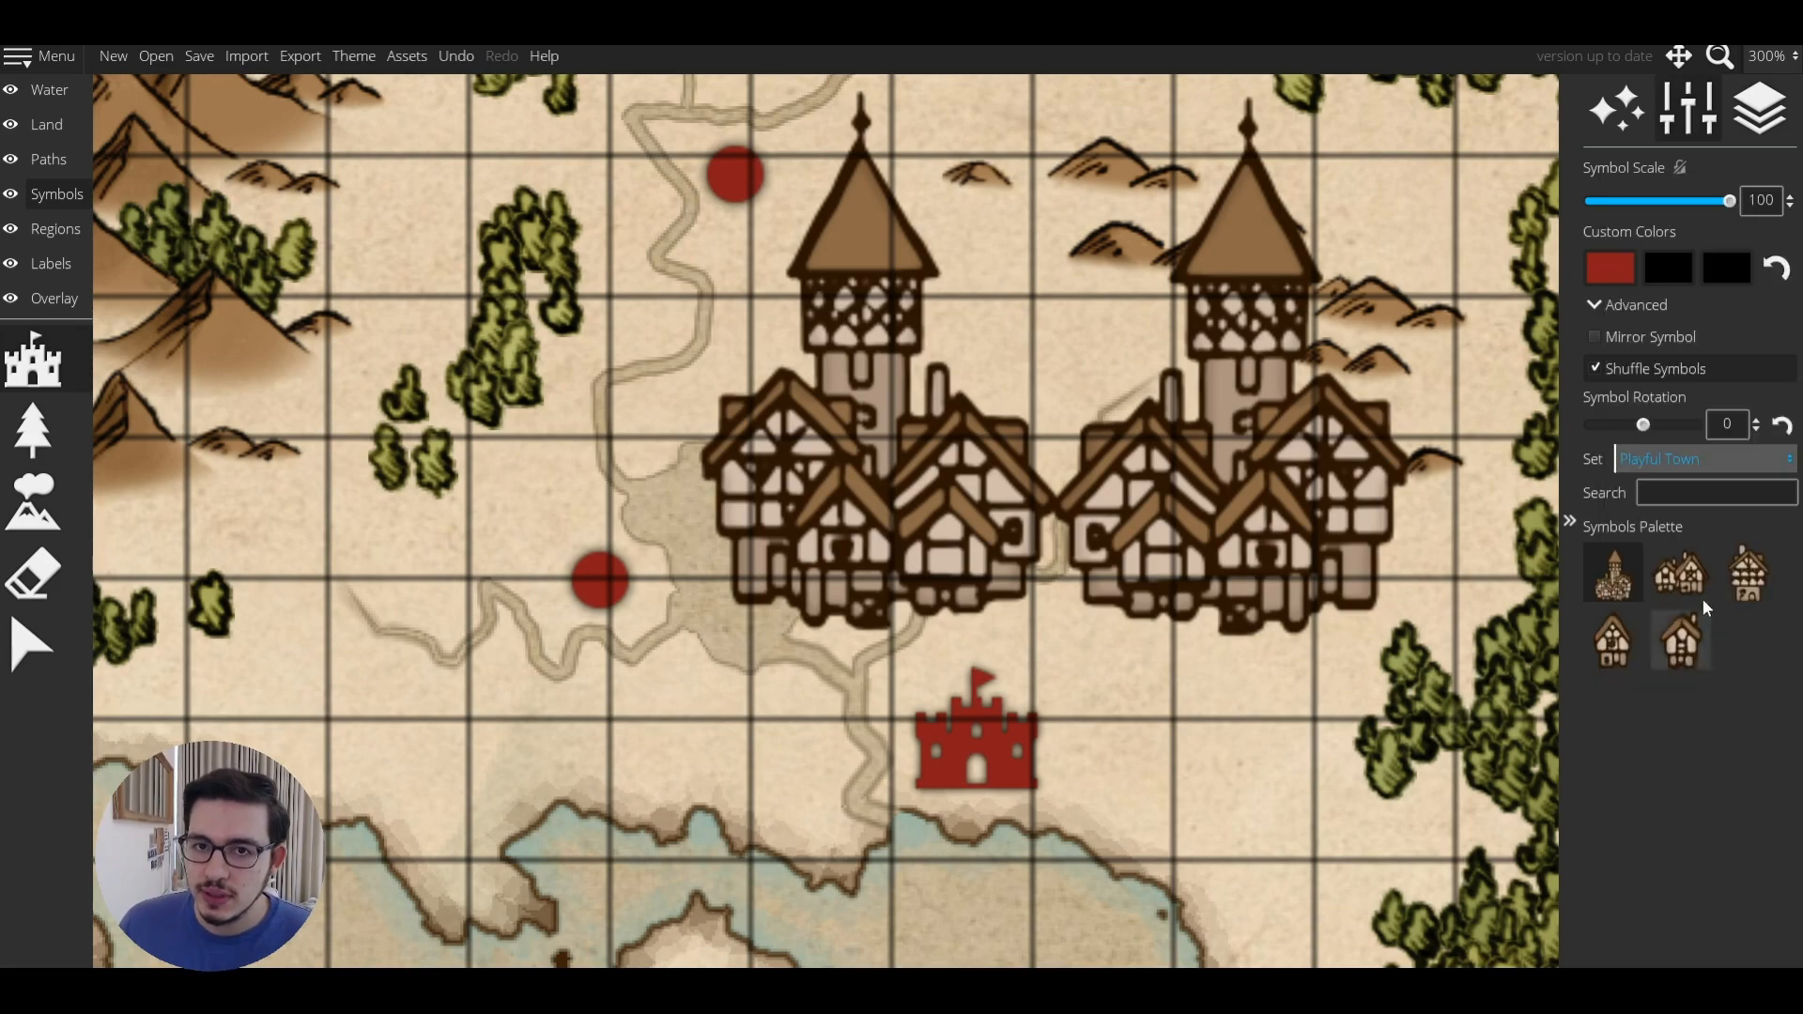
click(518, 735)
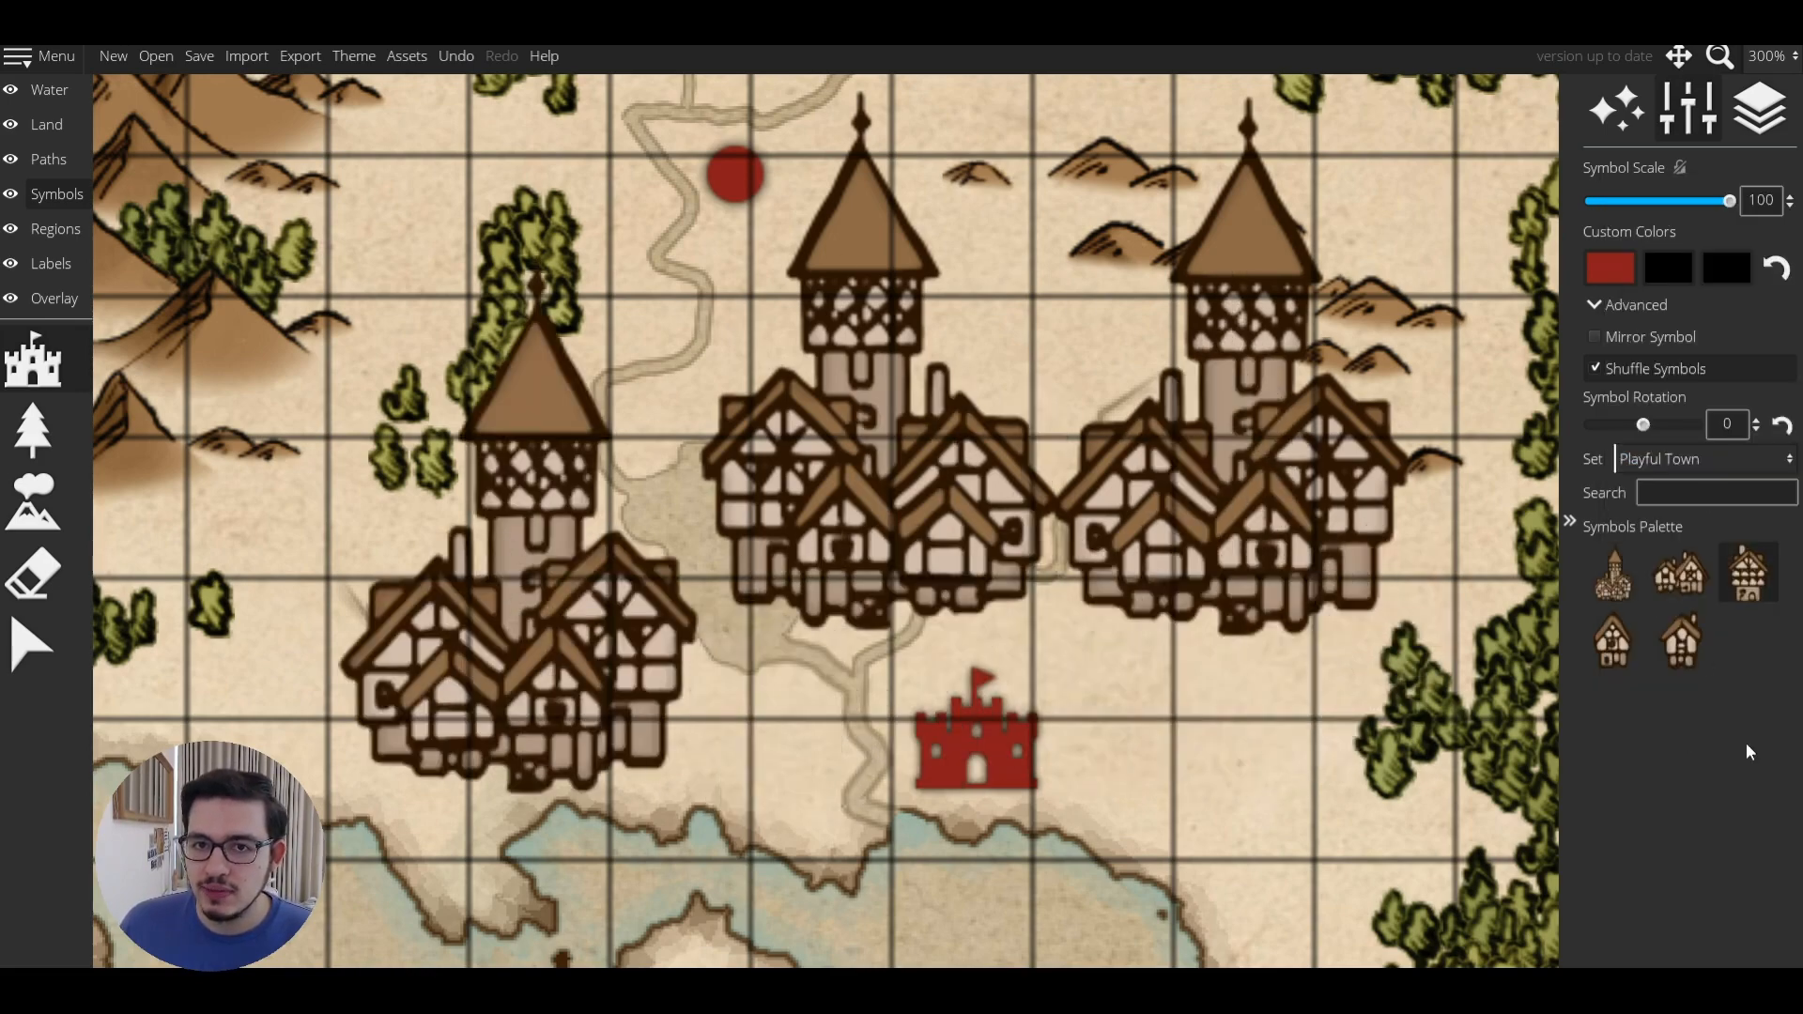
click(873, 760)
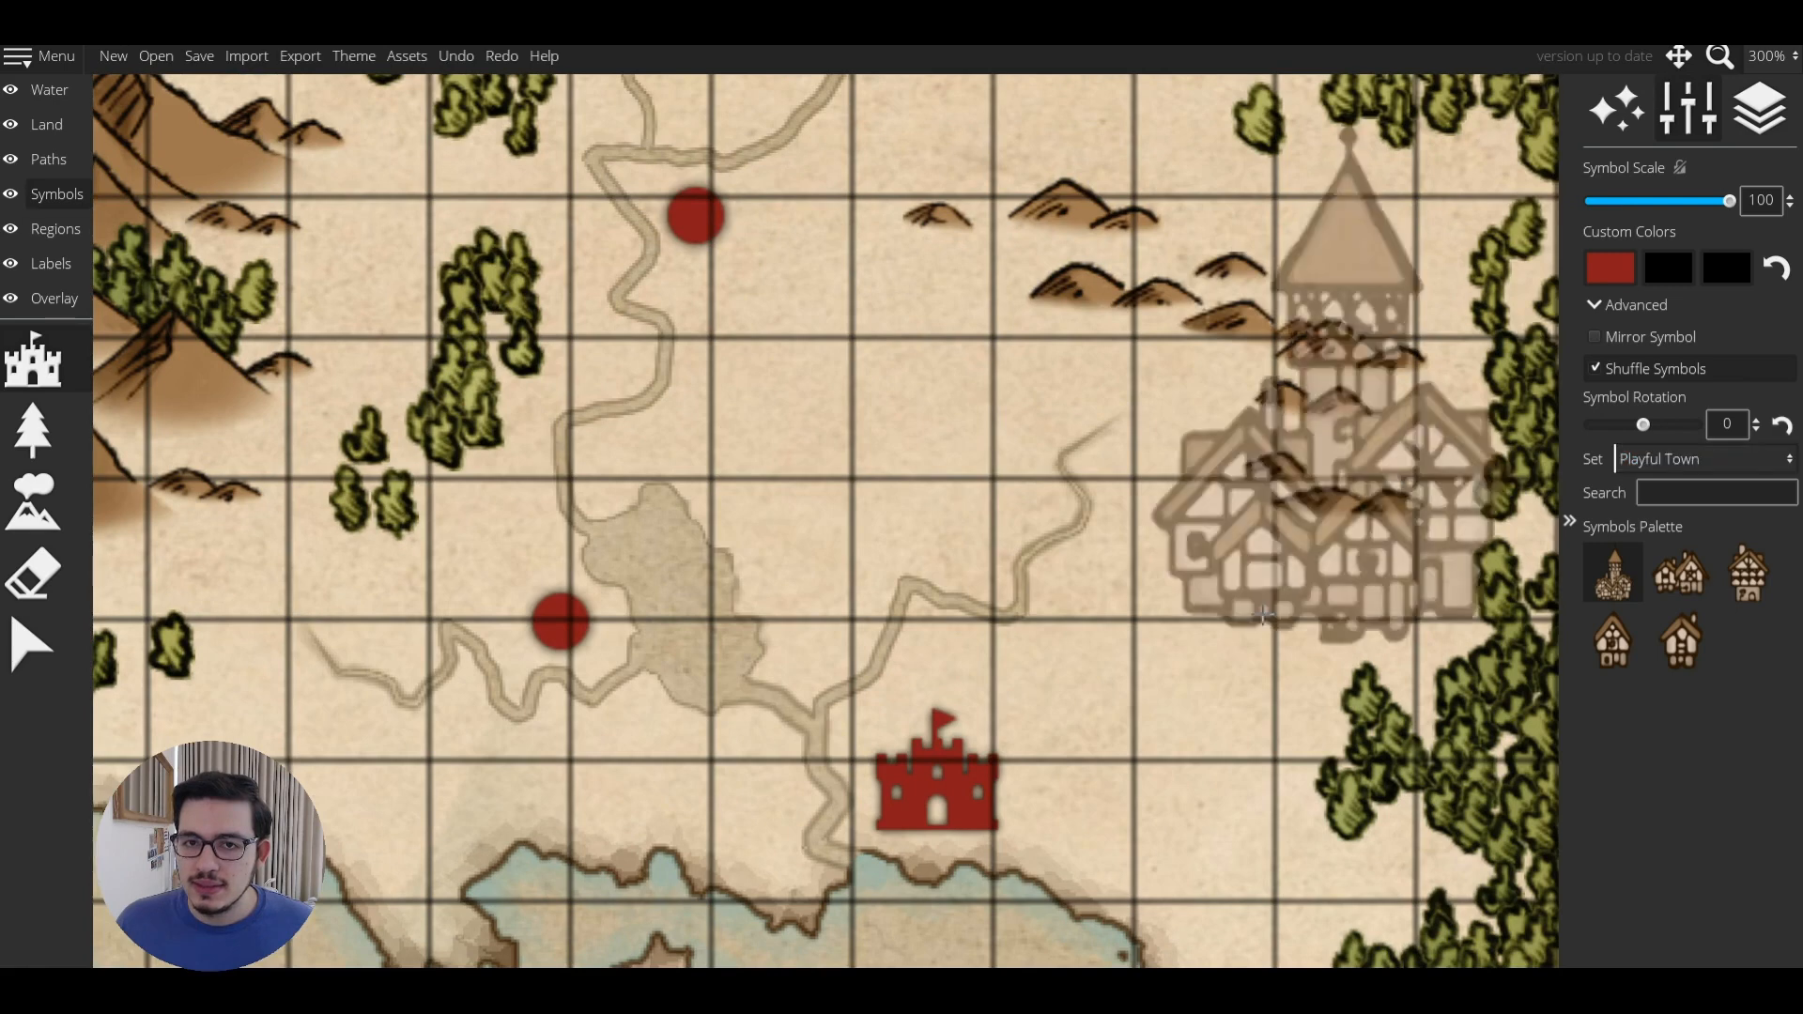
click(1650, 201)
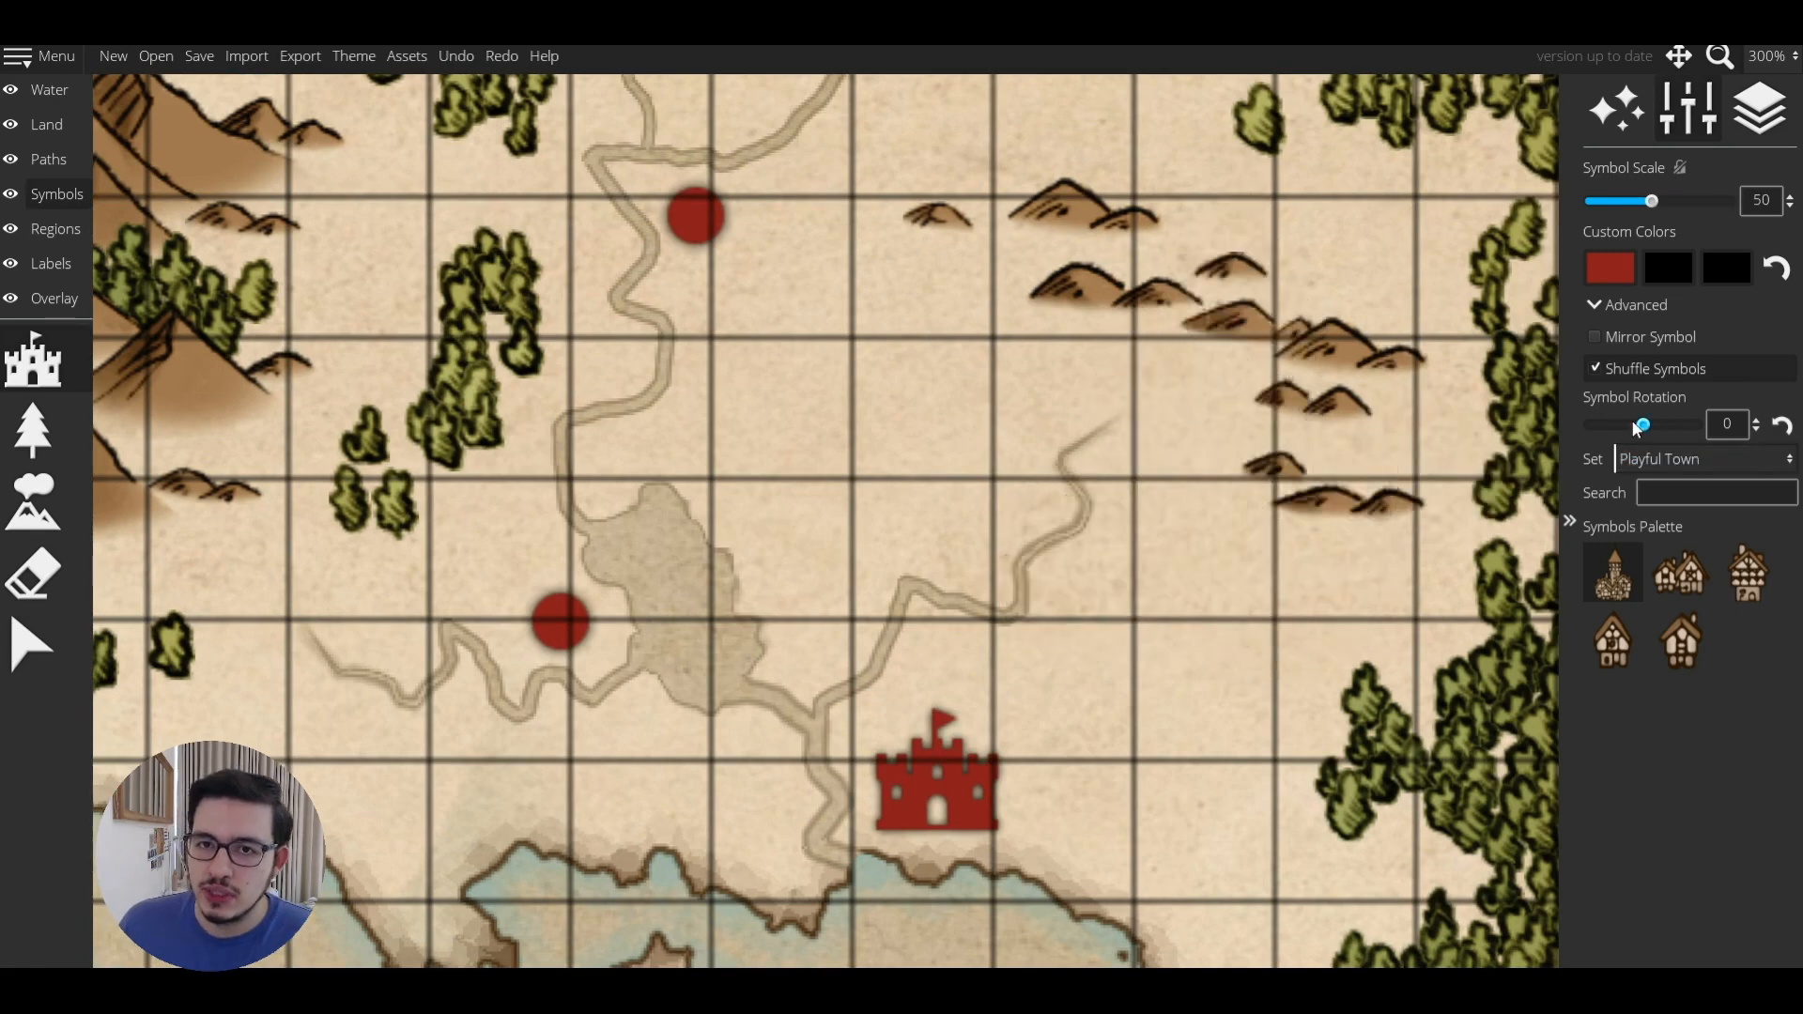
Reset the town symbol rotation to 0 and raise Symbol Scale to 75.
drag(1643, 424, 1630, 429)
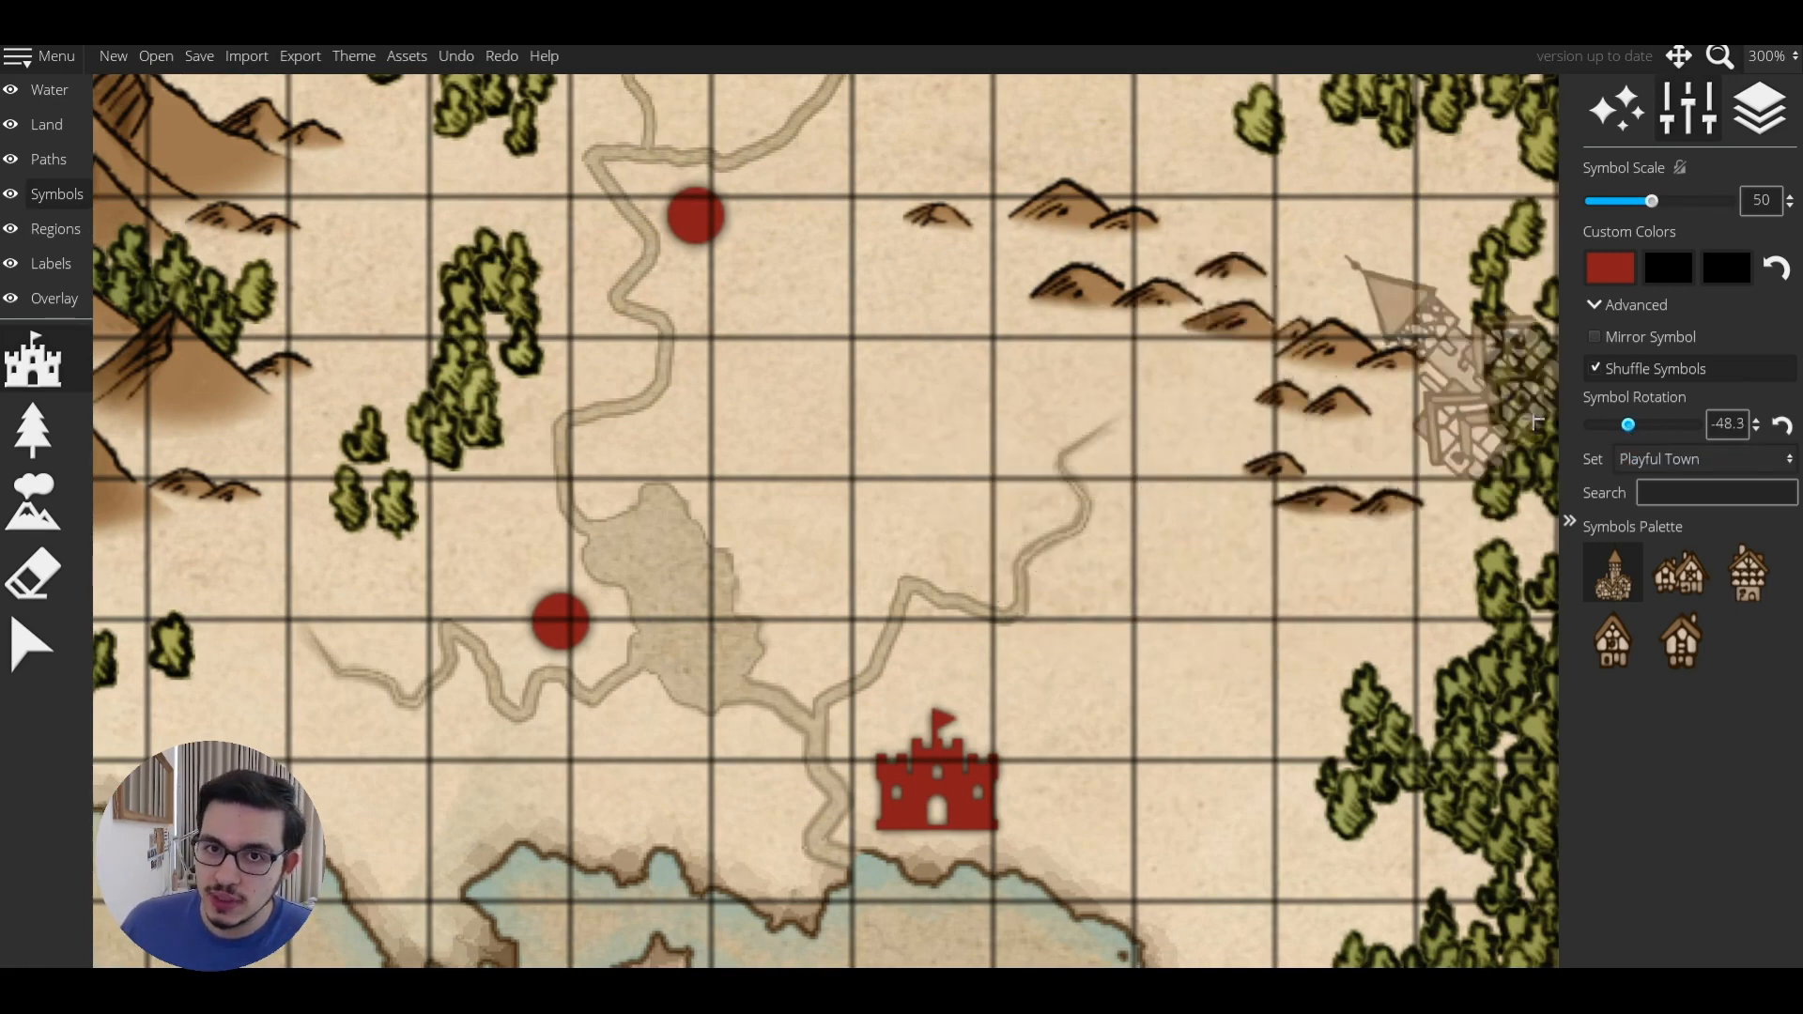
click(1728, 424)
text(0)
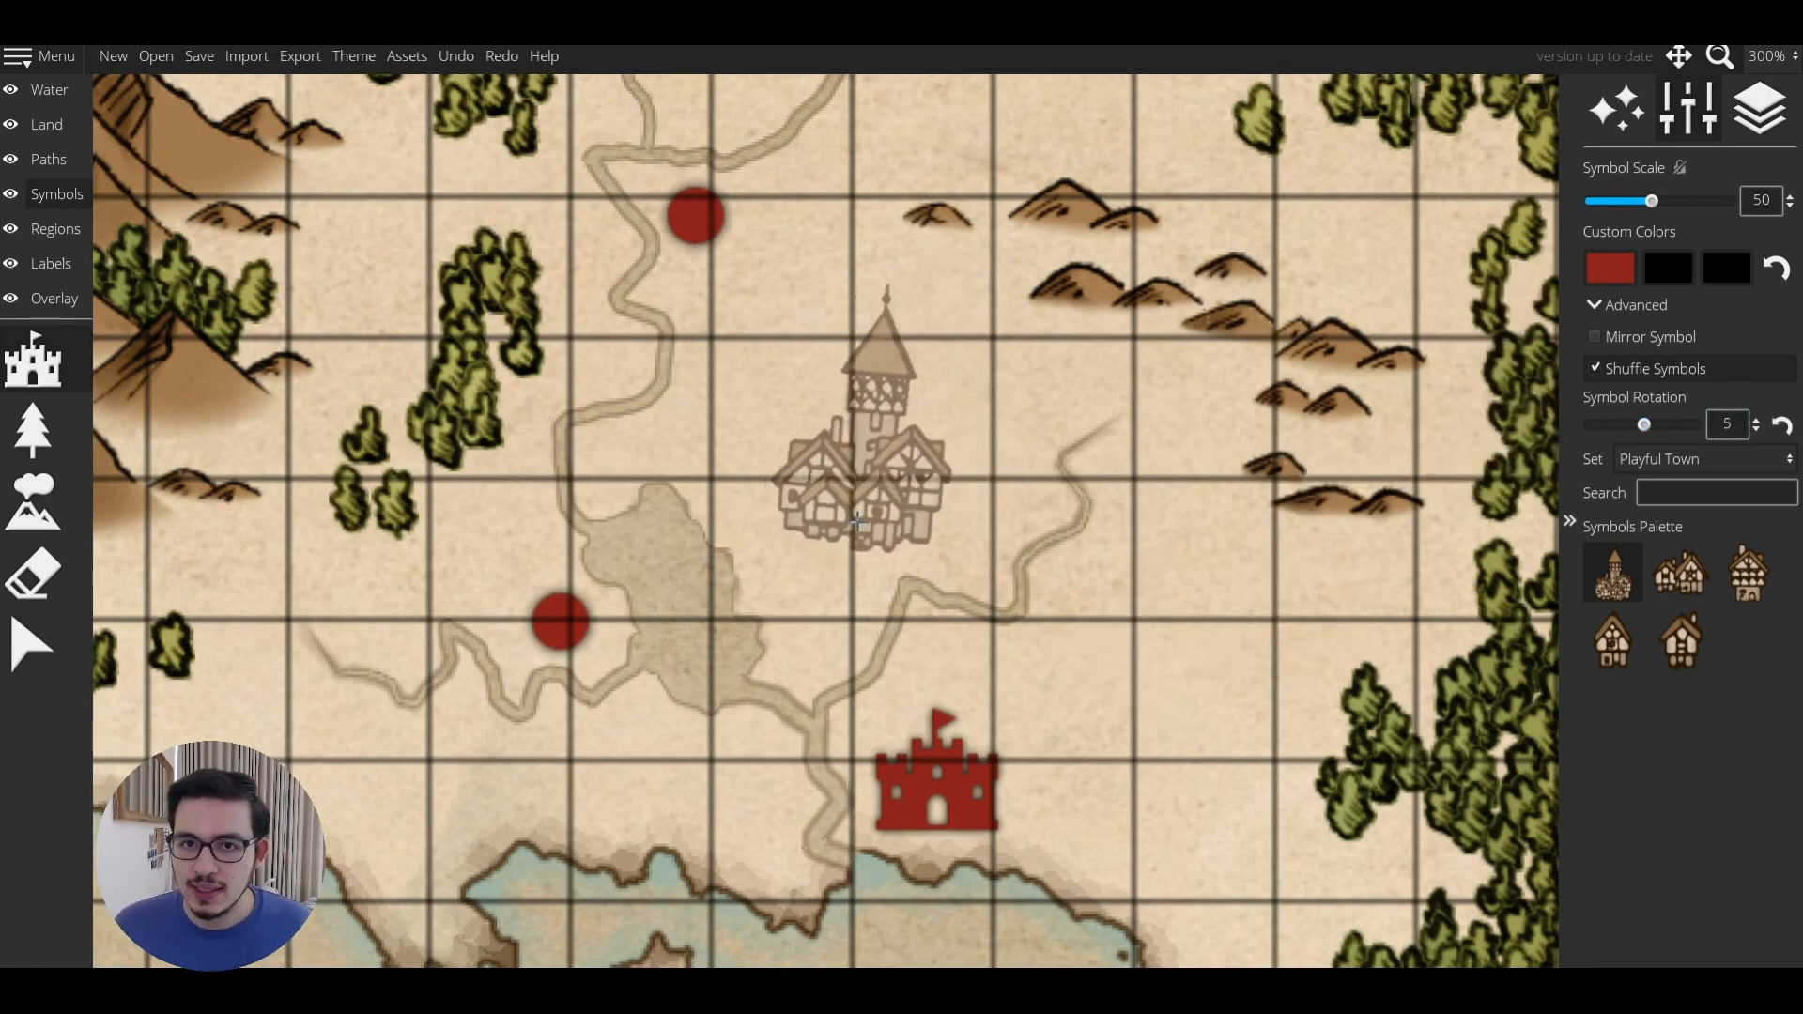
scroll(851, 535, down, 5)
scroll(868, 545, up, 5)
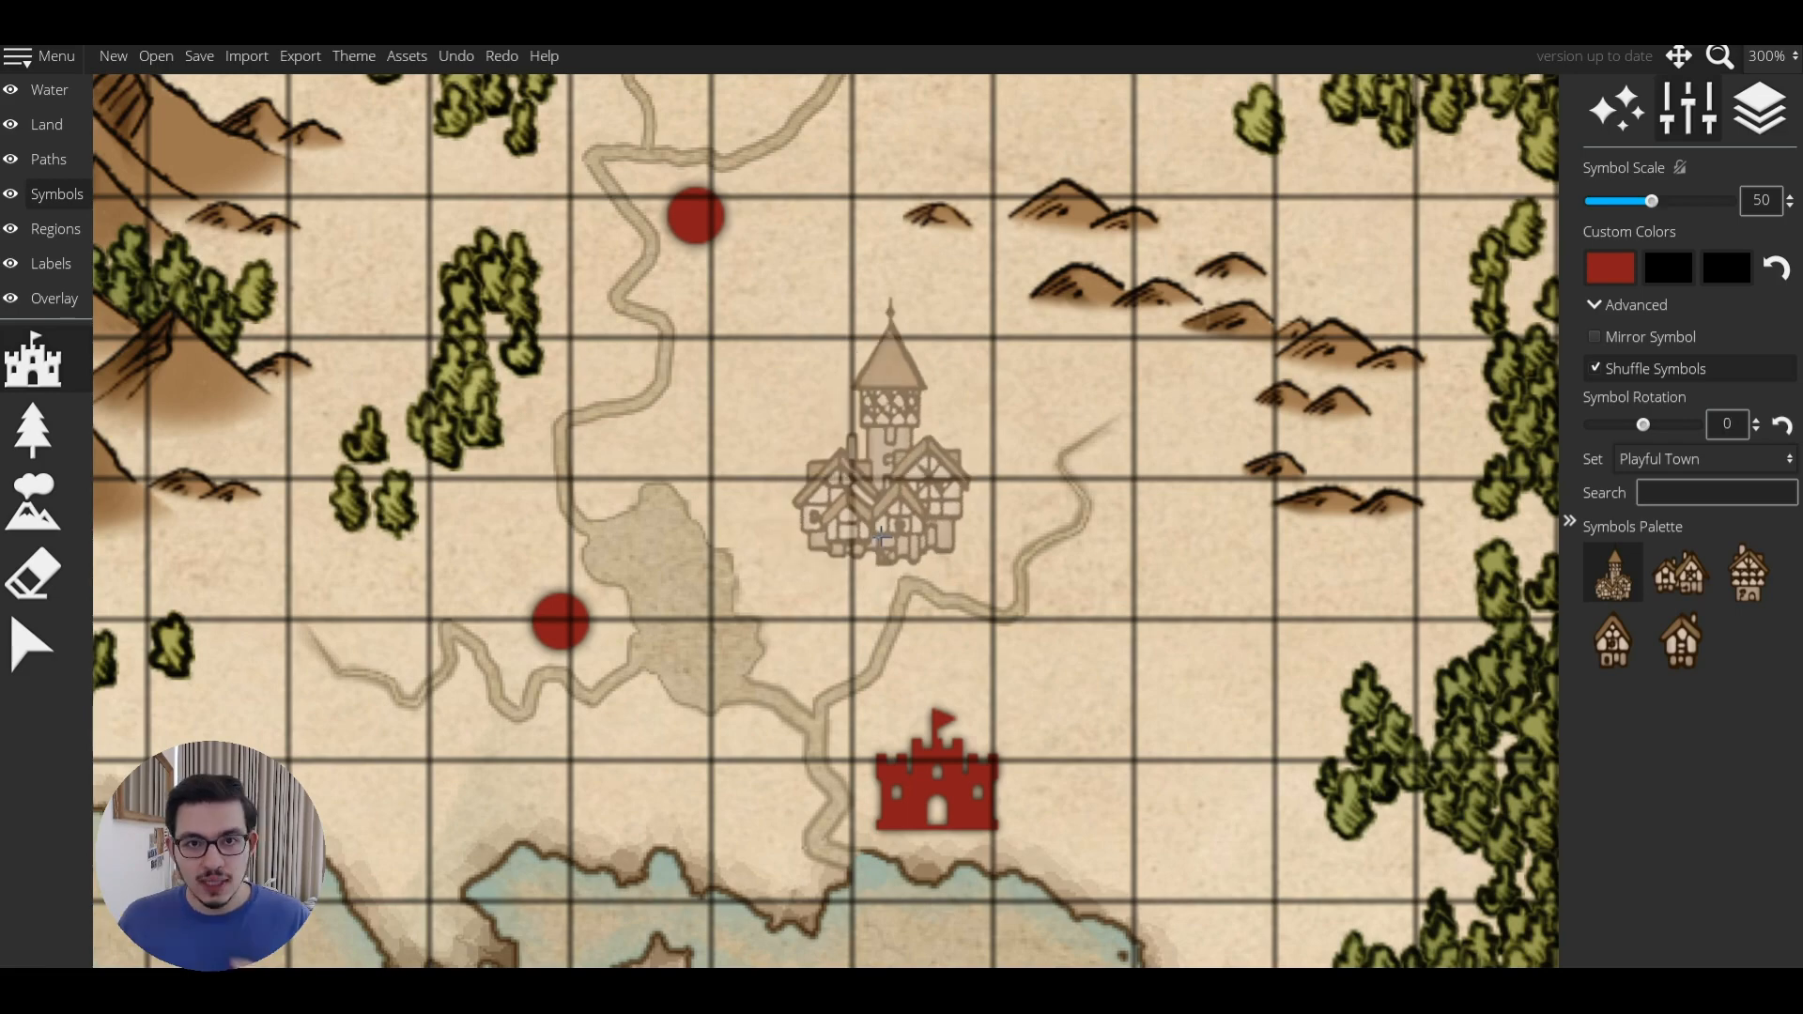
scroll(929, 523, up, 4)
scroll(929, 525, down, 1)
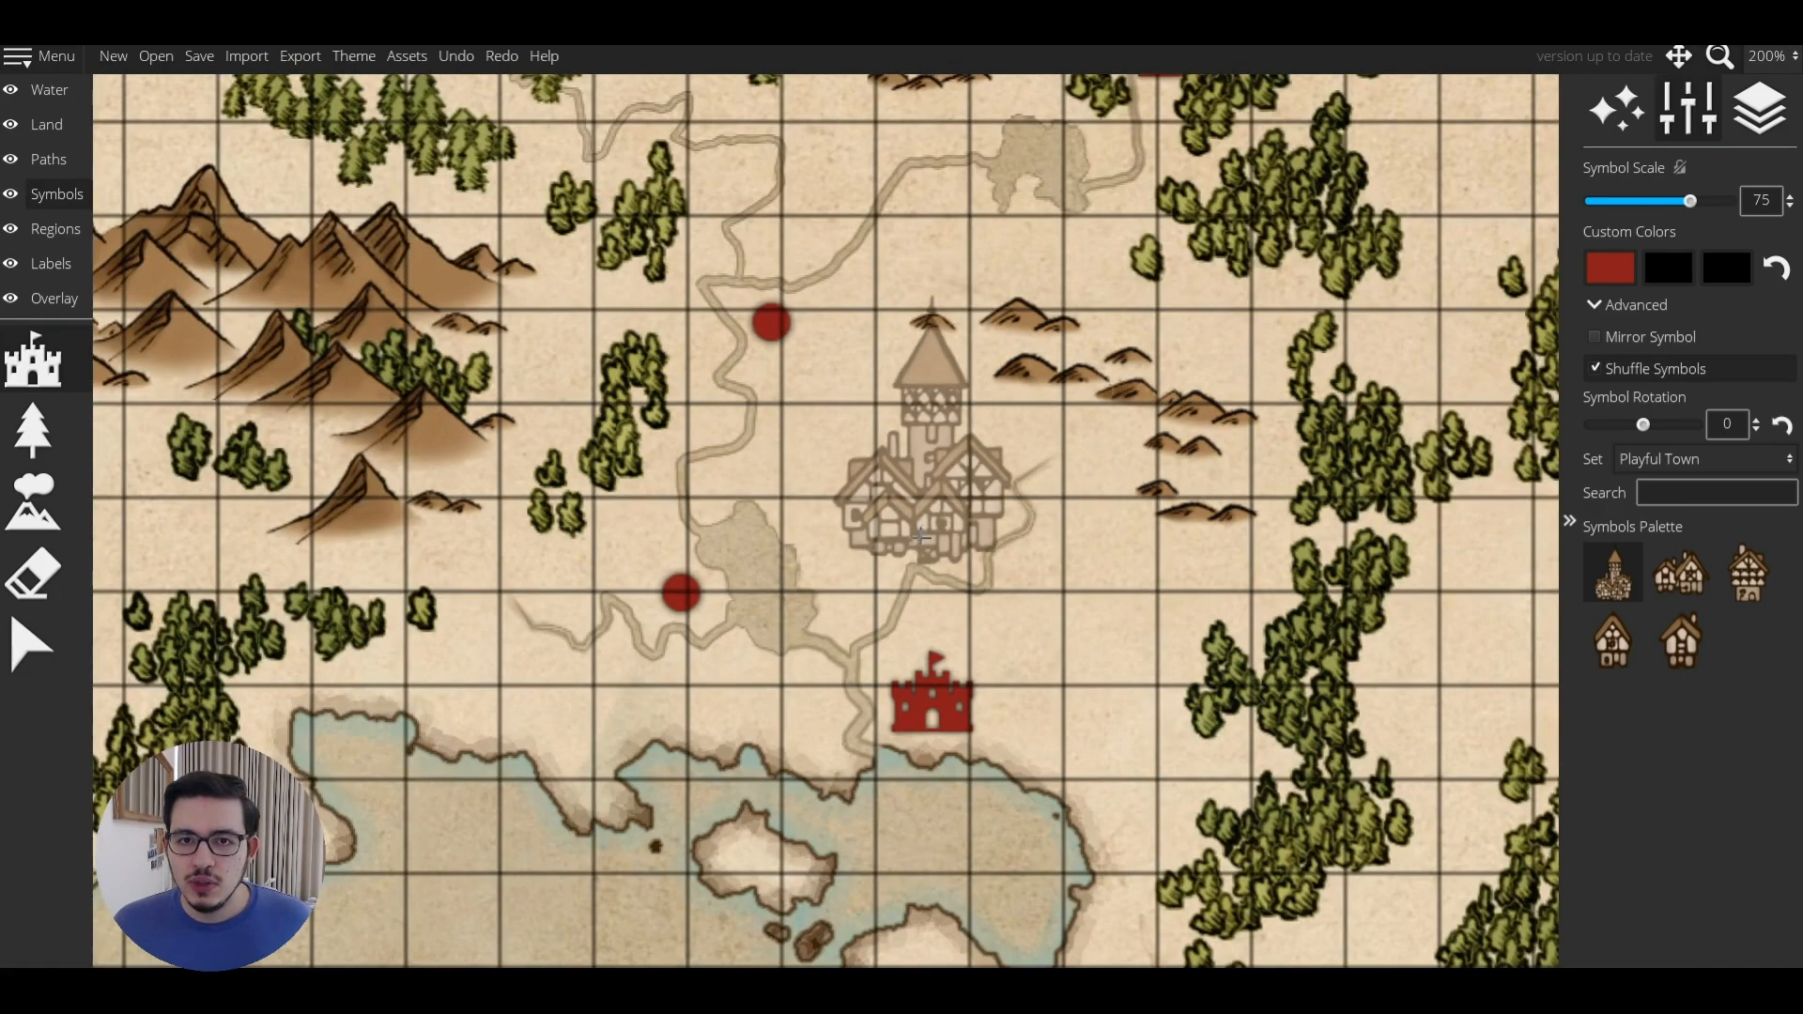
scroll(918, 531, up, 1)
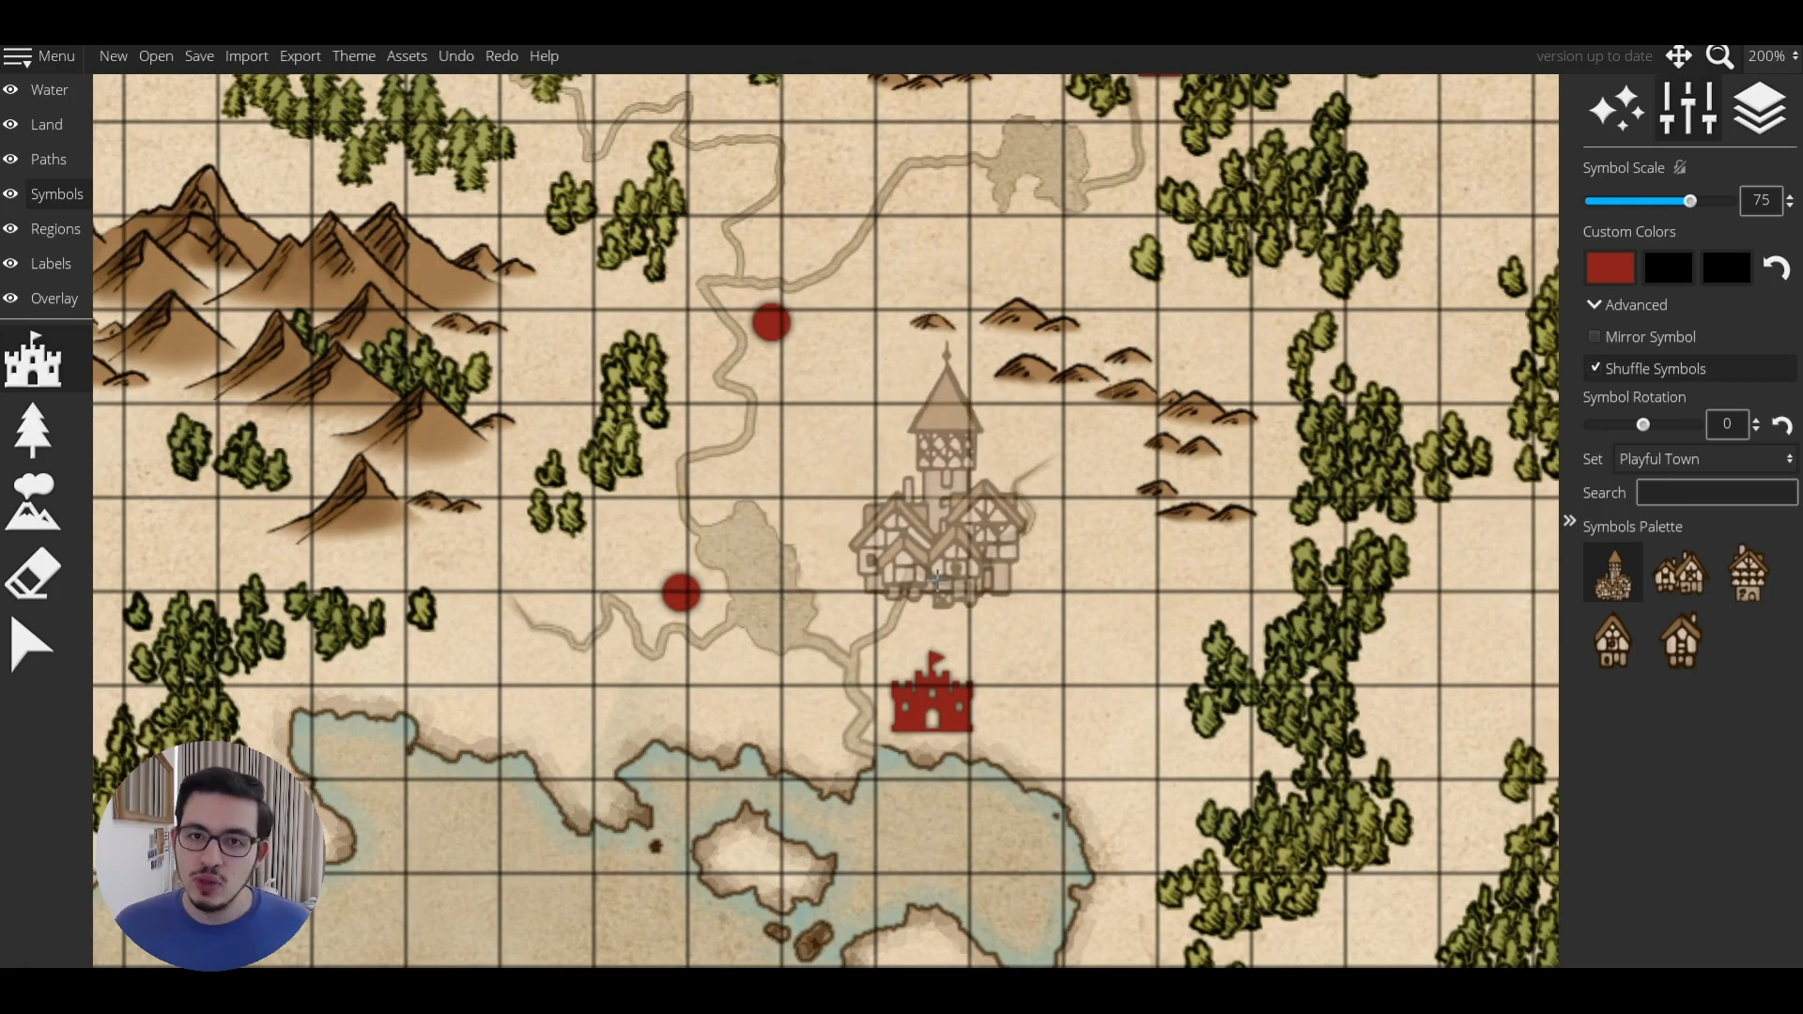
scroll(907, 538, down, 1)
scroll(907, 538, up, 1)
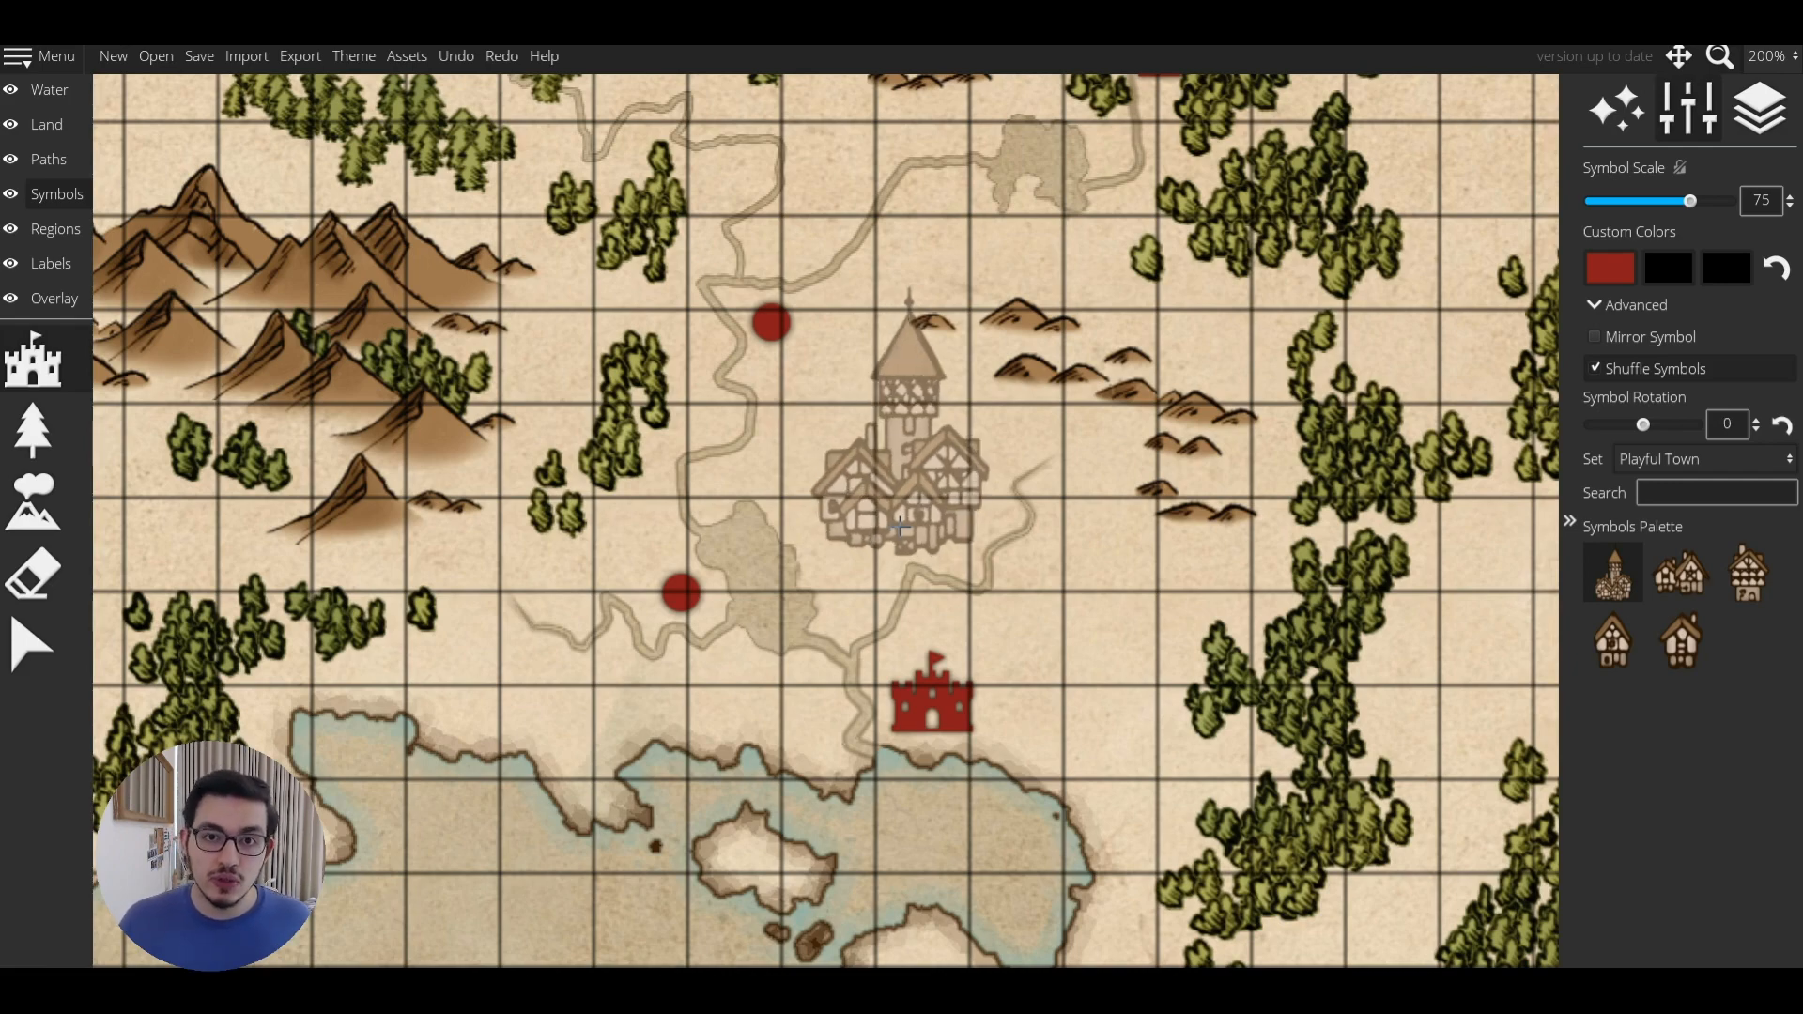
key(3)
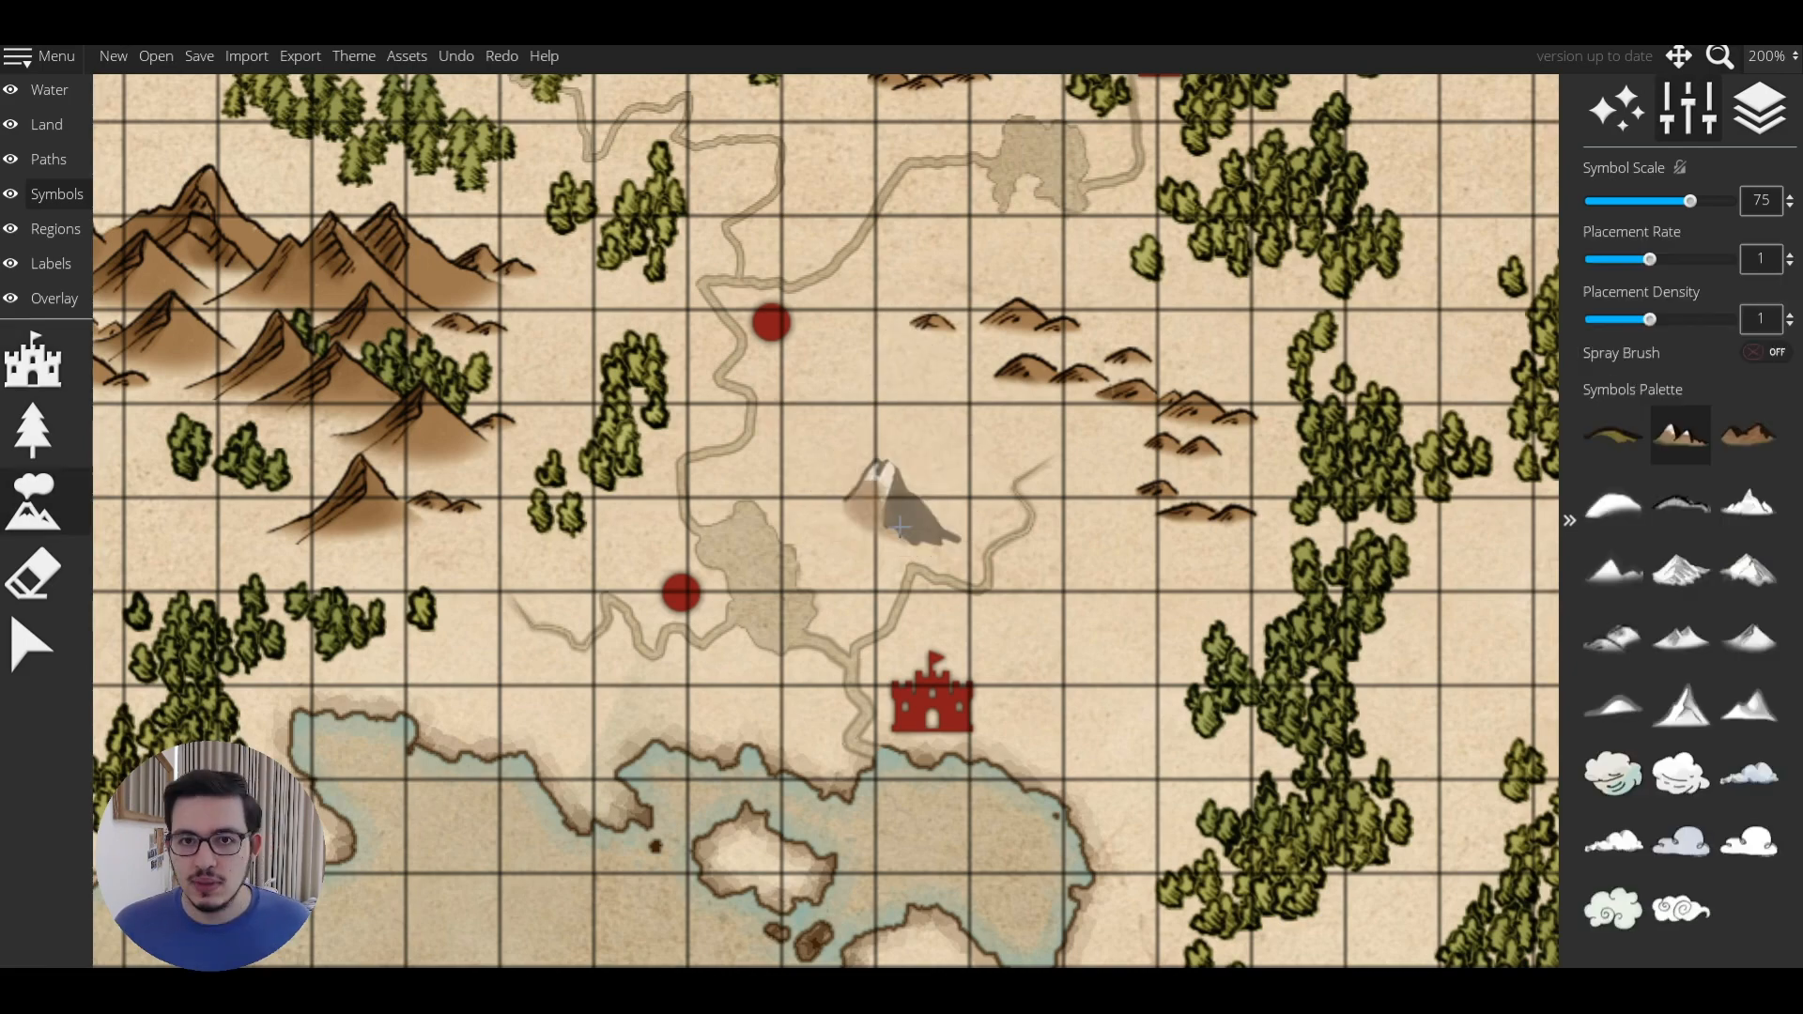
scroll(901, 528, up, 1)
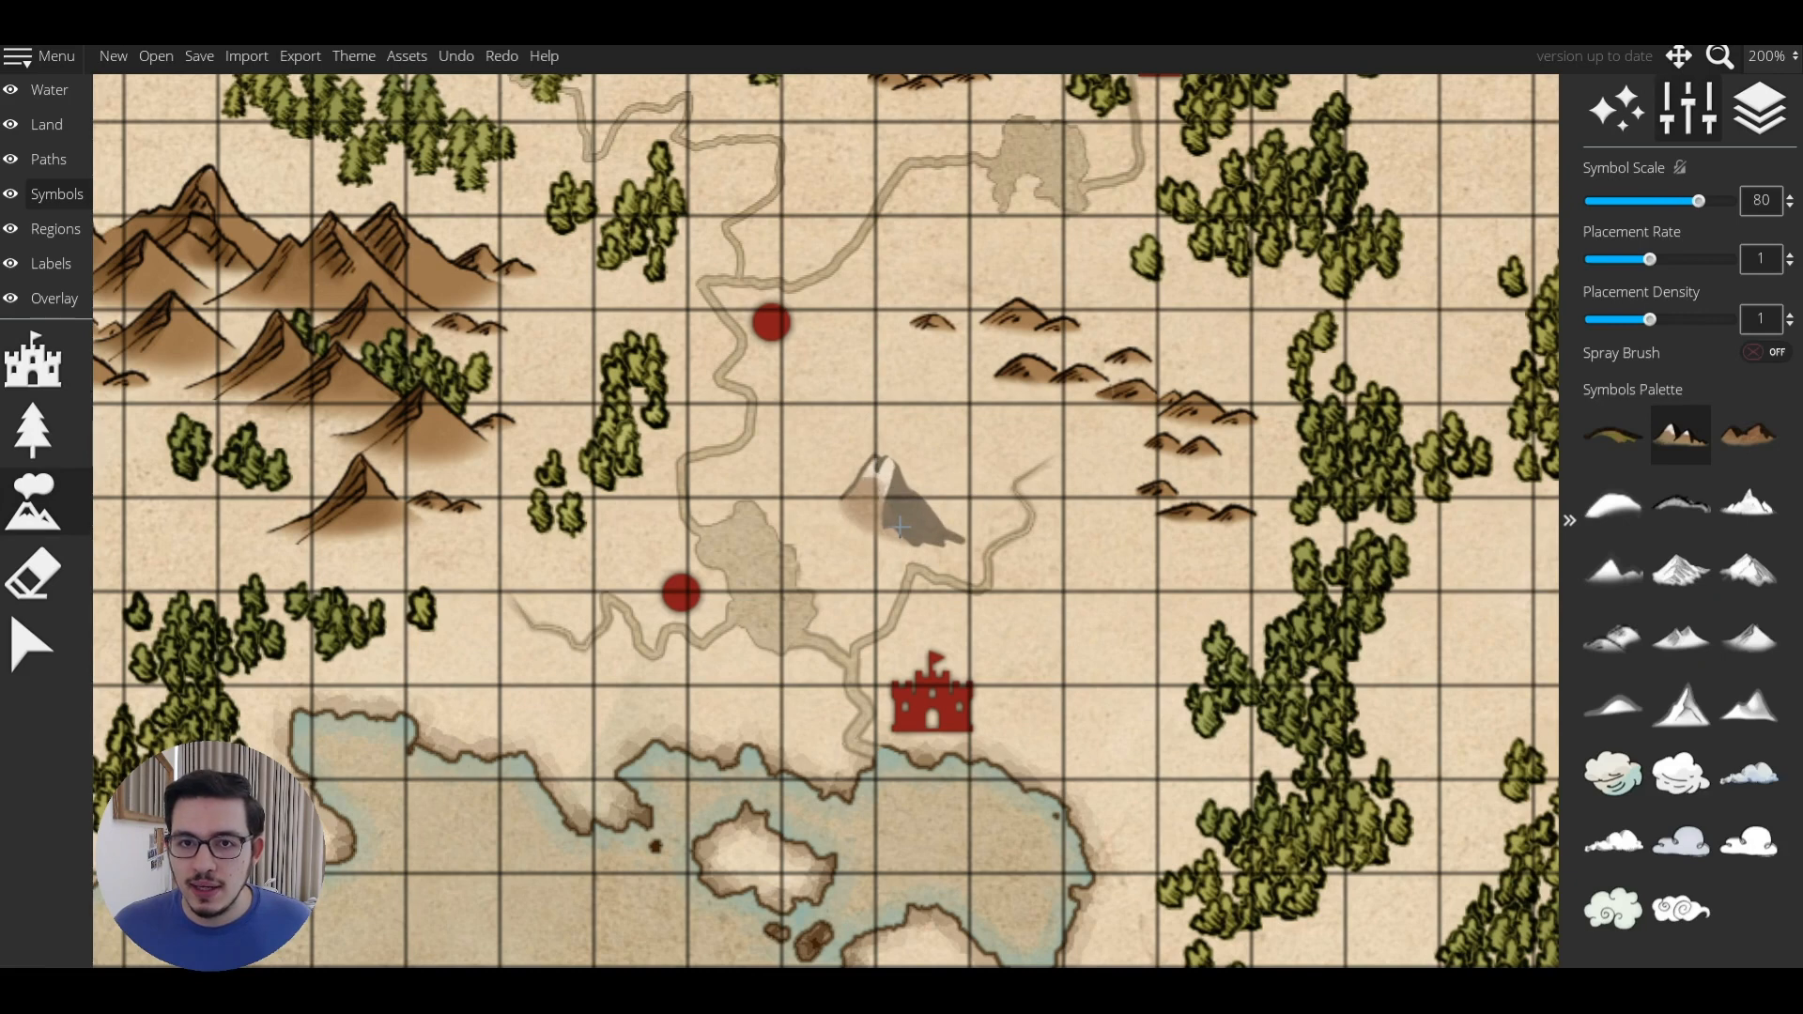
key(f)
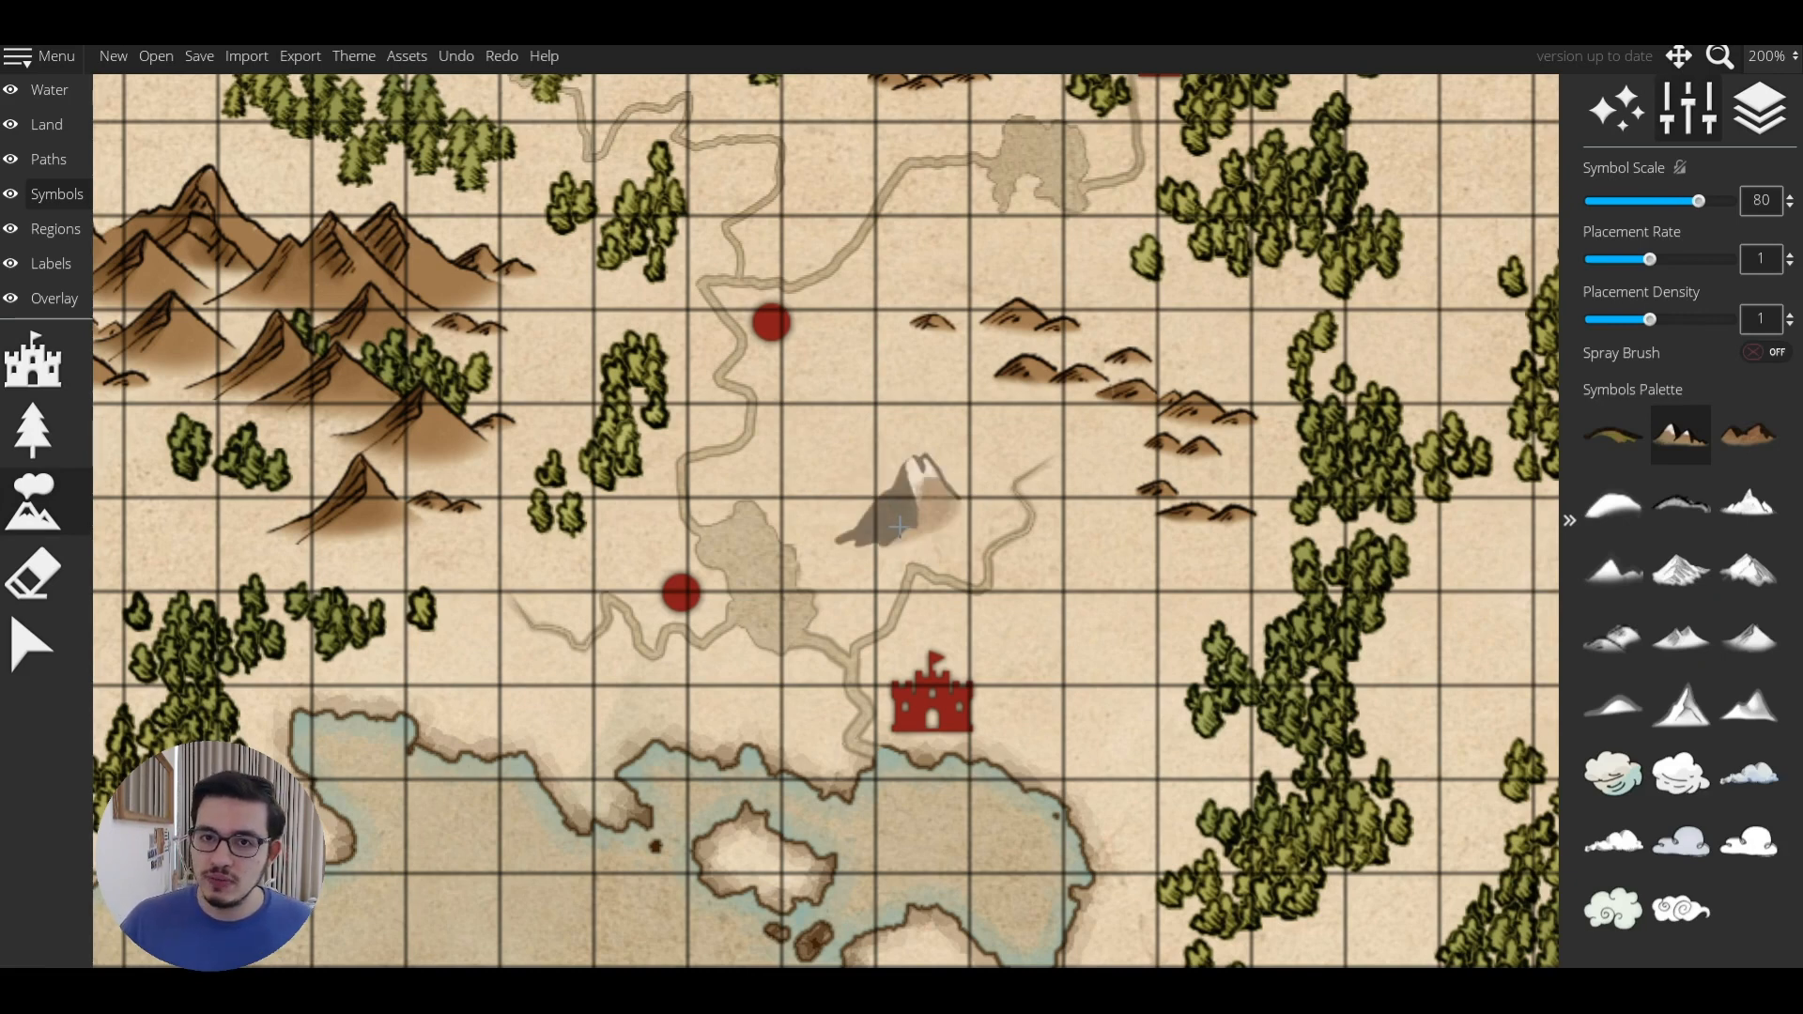
key(f)
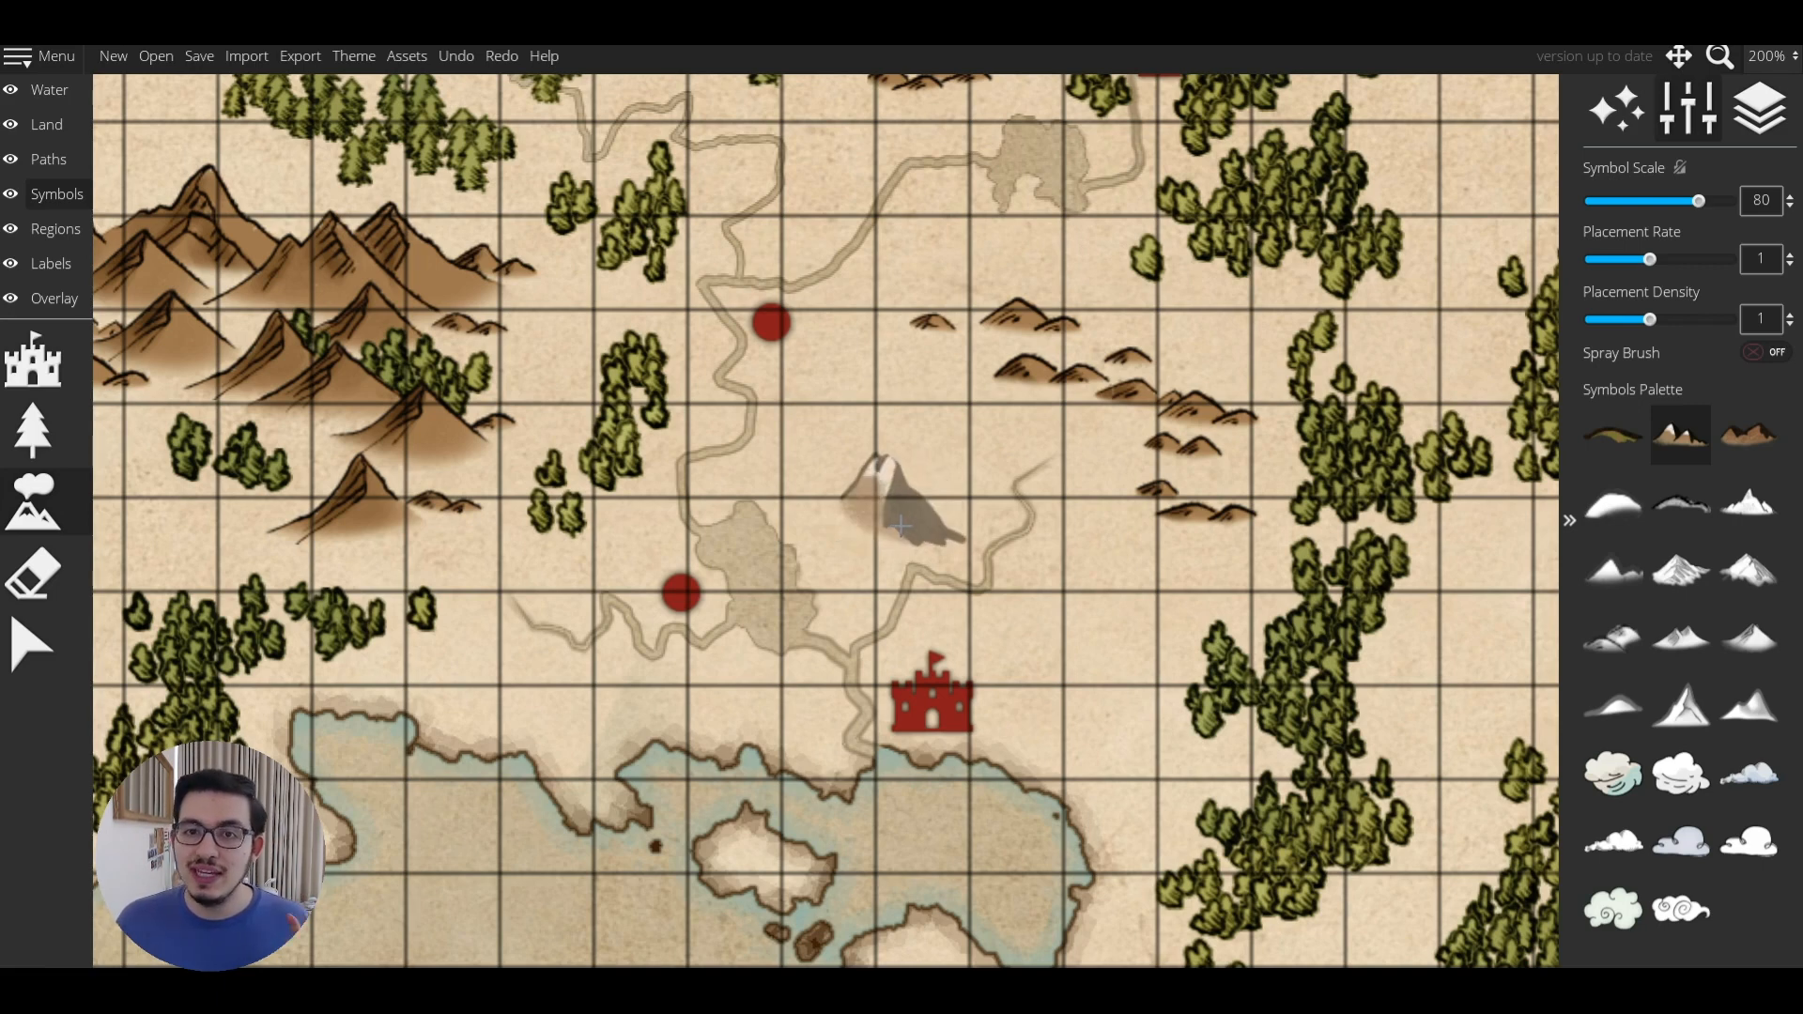
click(899, 523)
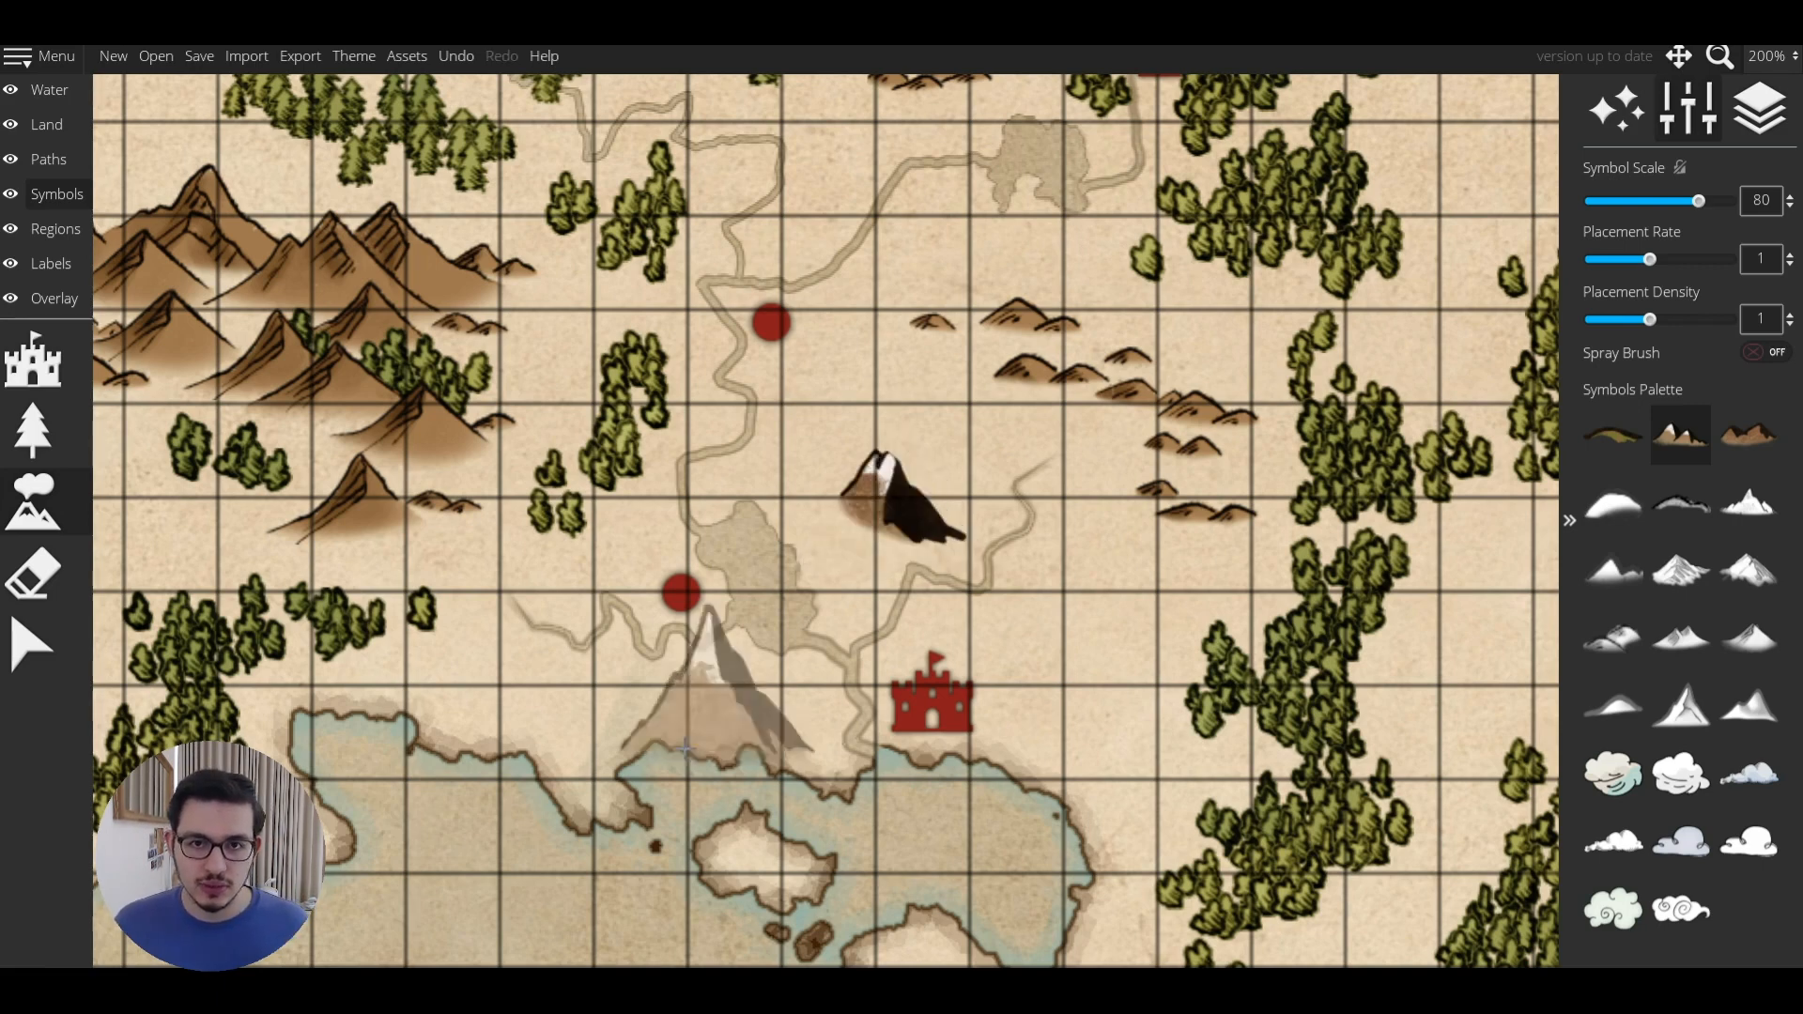
click(31, 645)
click(920, 509)
click(920, 509)
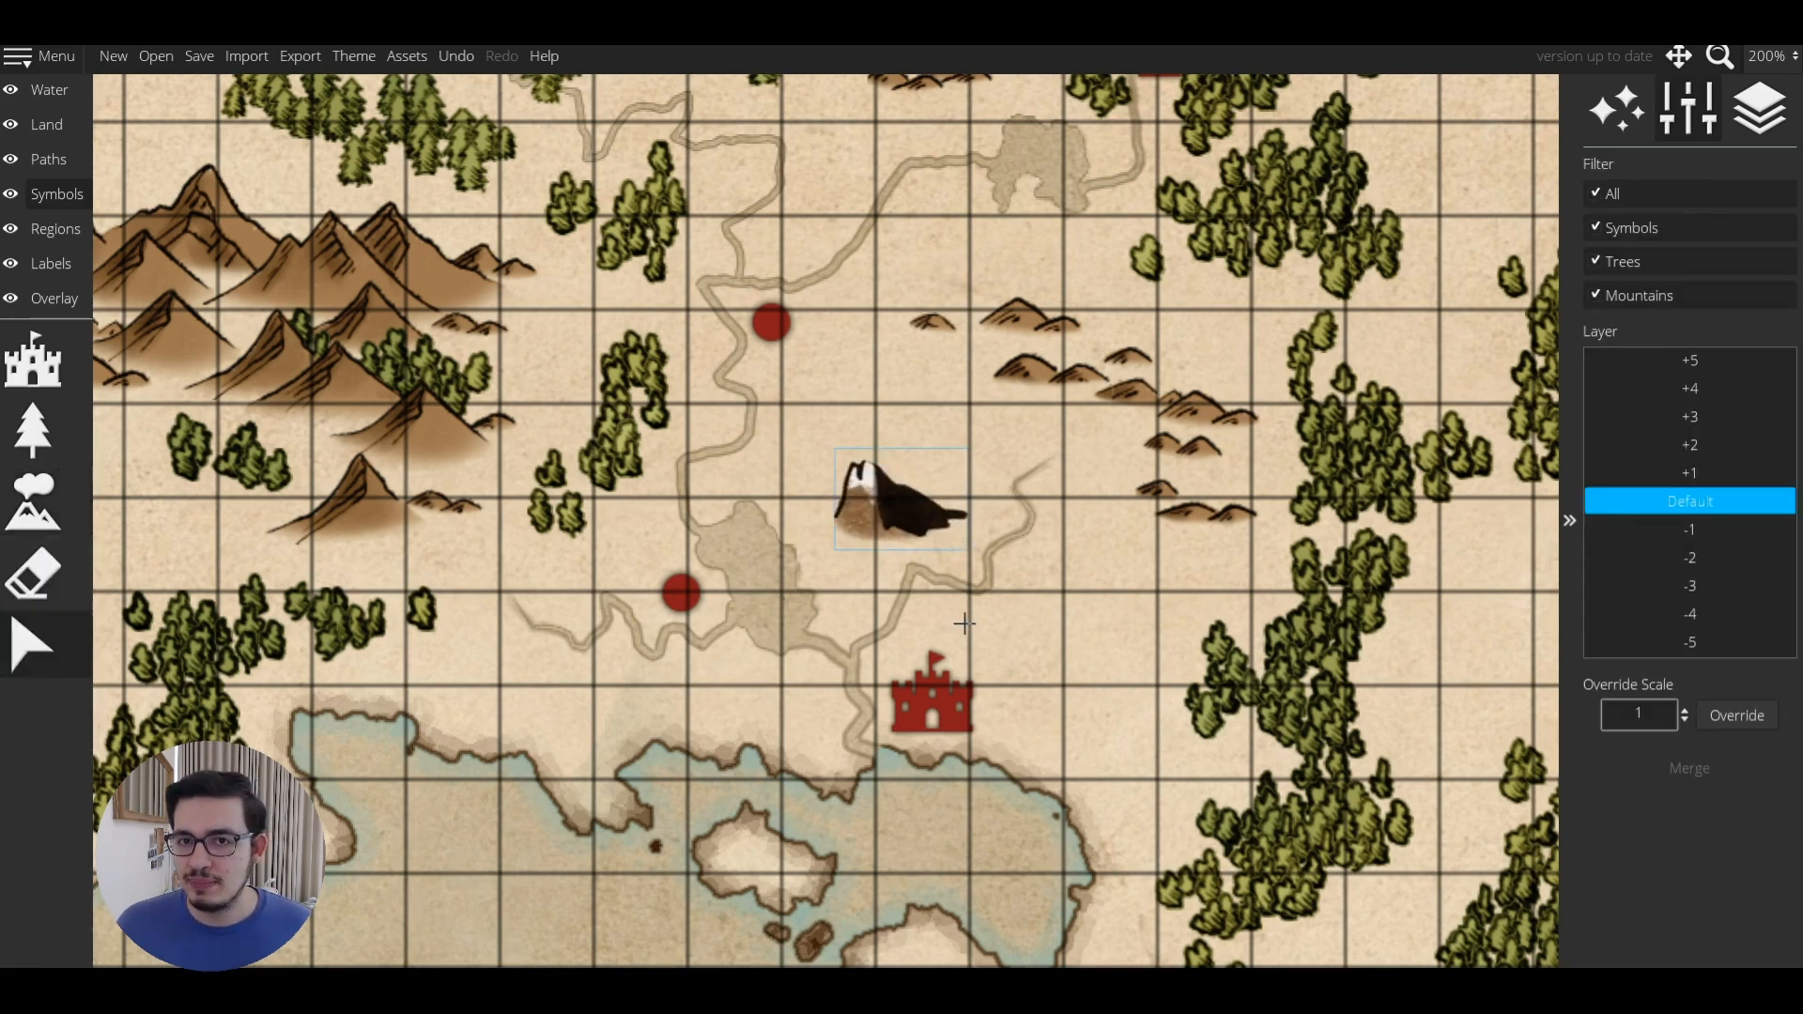
key(Escape)
key(s)
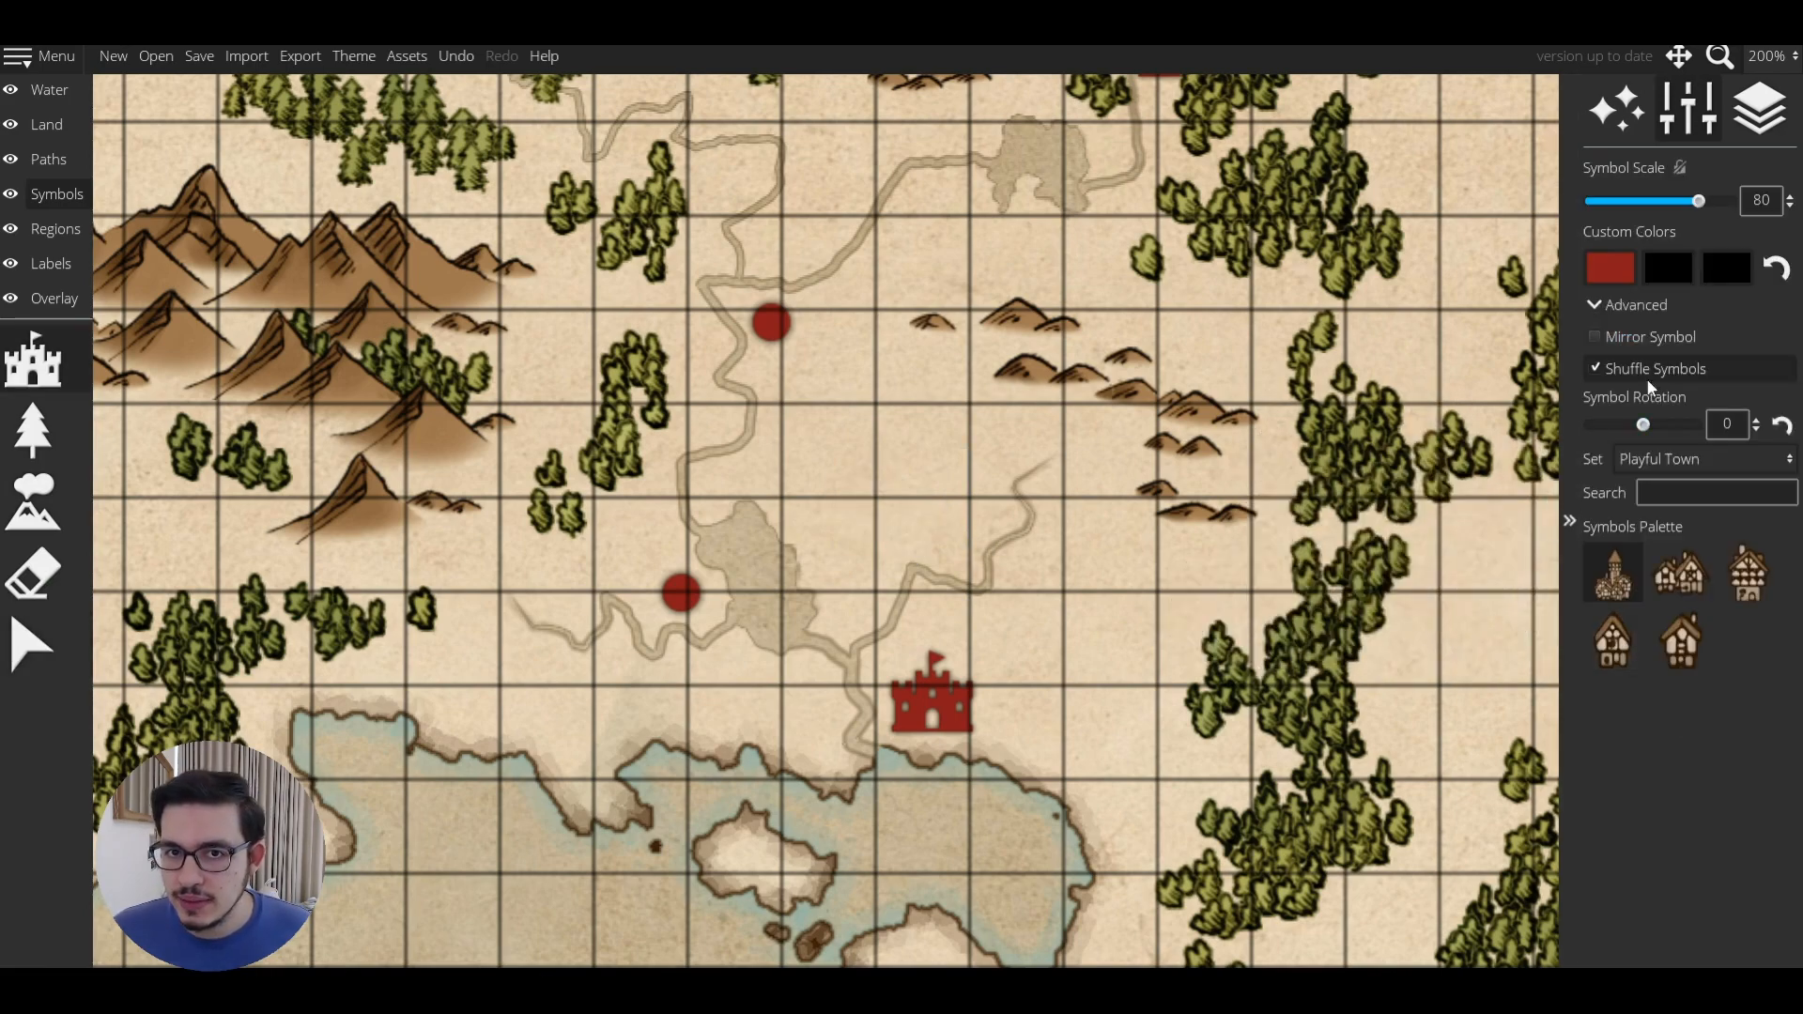
Show symbols from All sets, search 'compass', and pick the red compass rose.
click(1663, 464)
click(1637, 192)
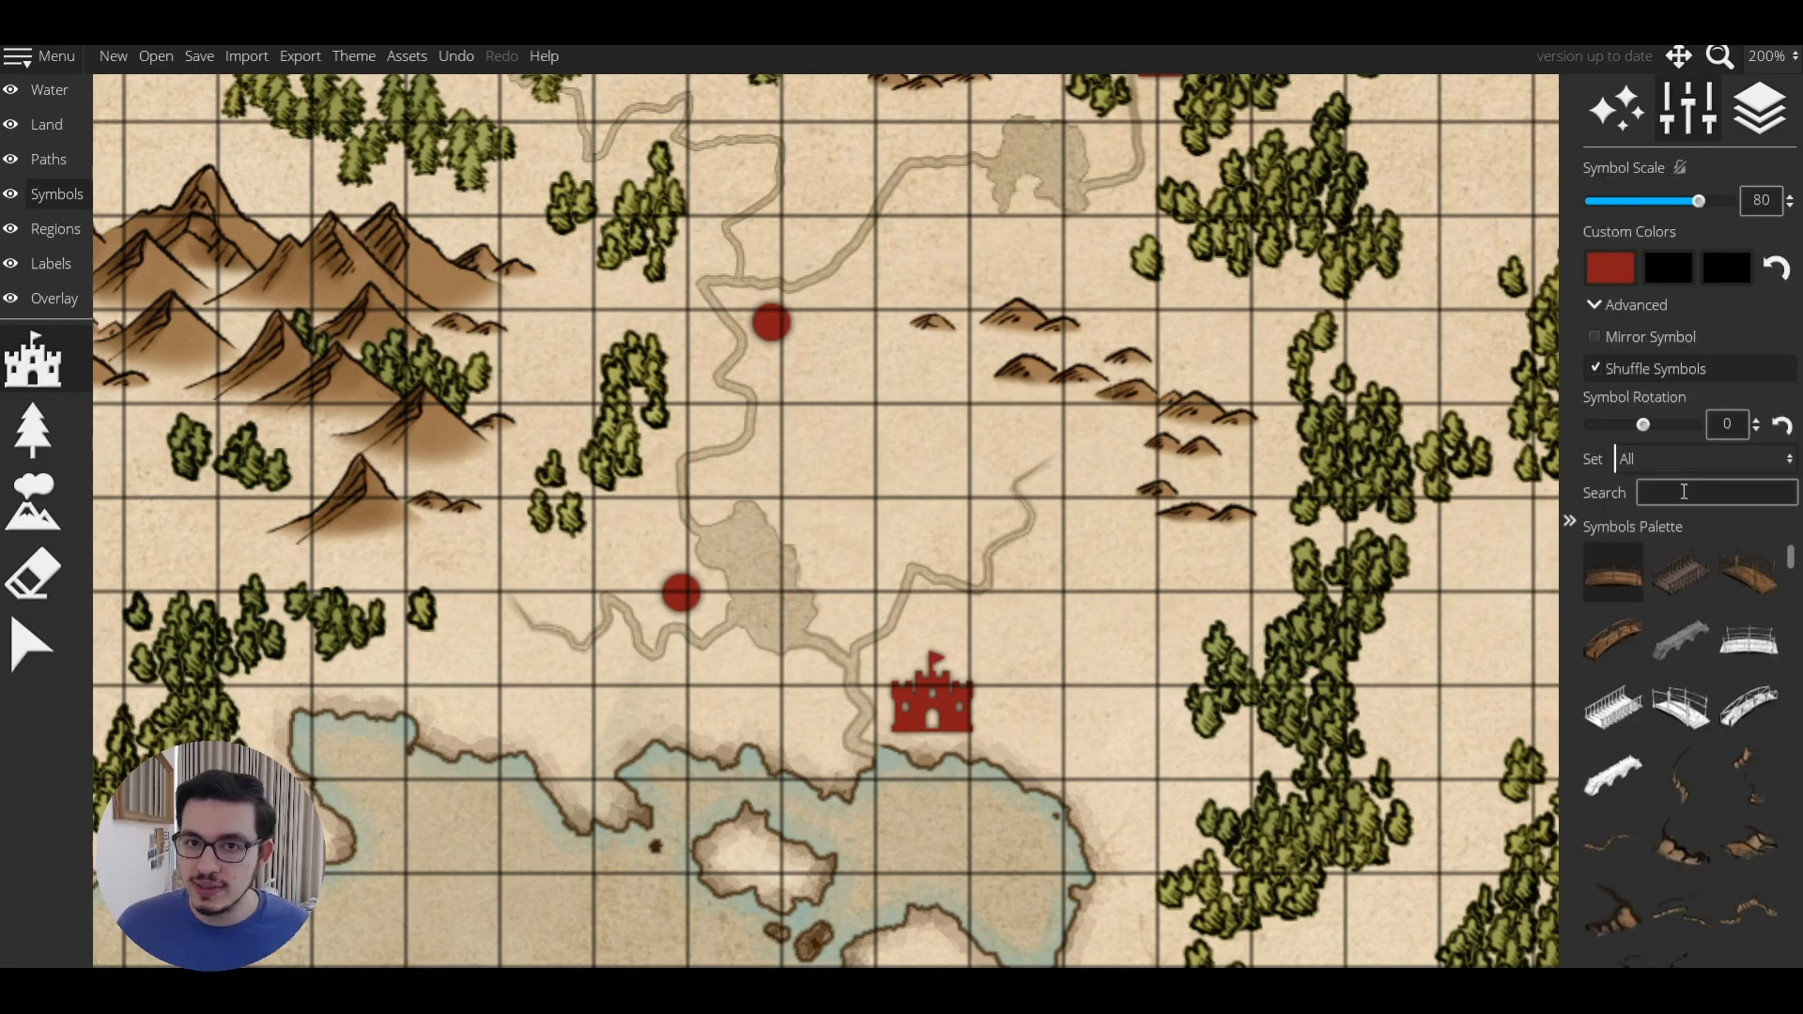
click(1685, 491)
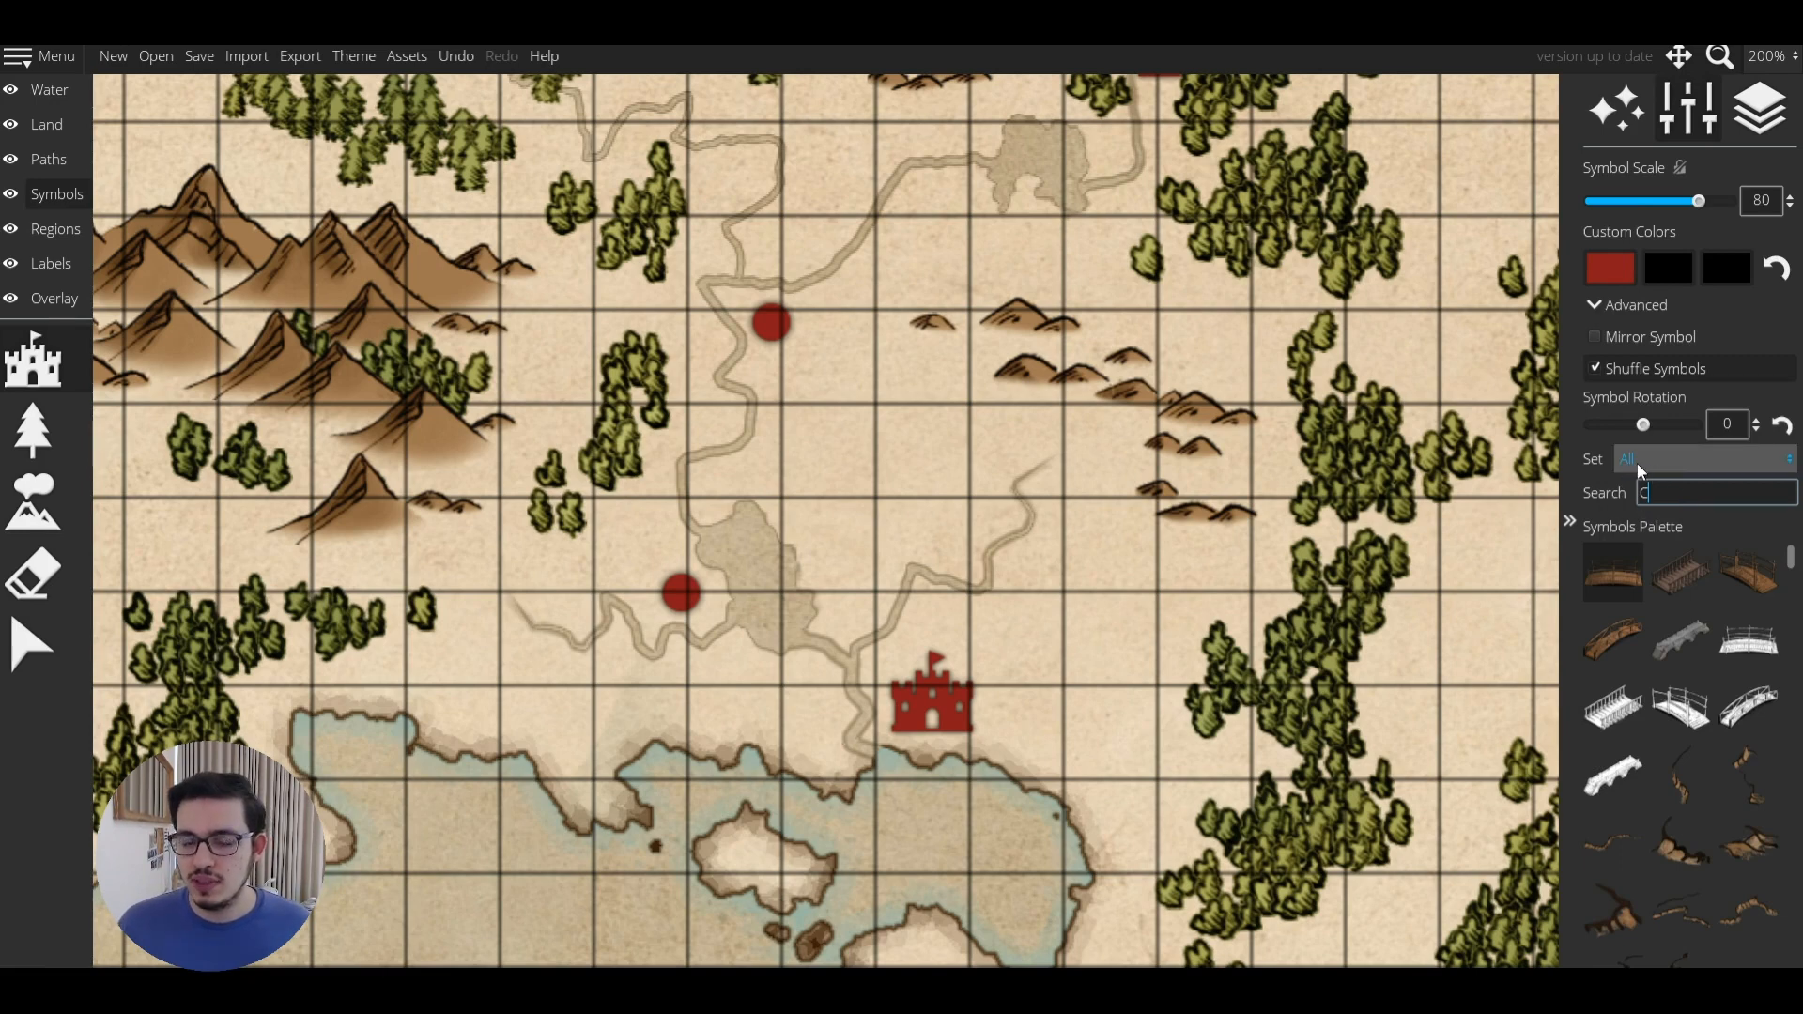
text(ompass)
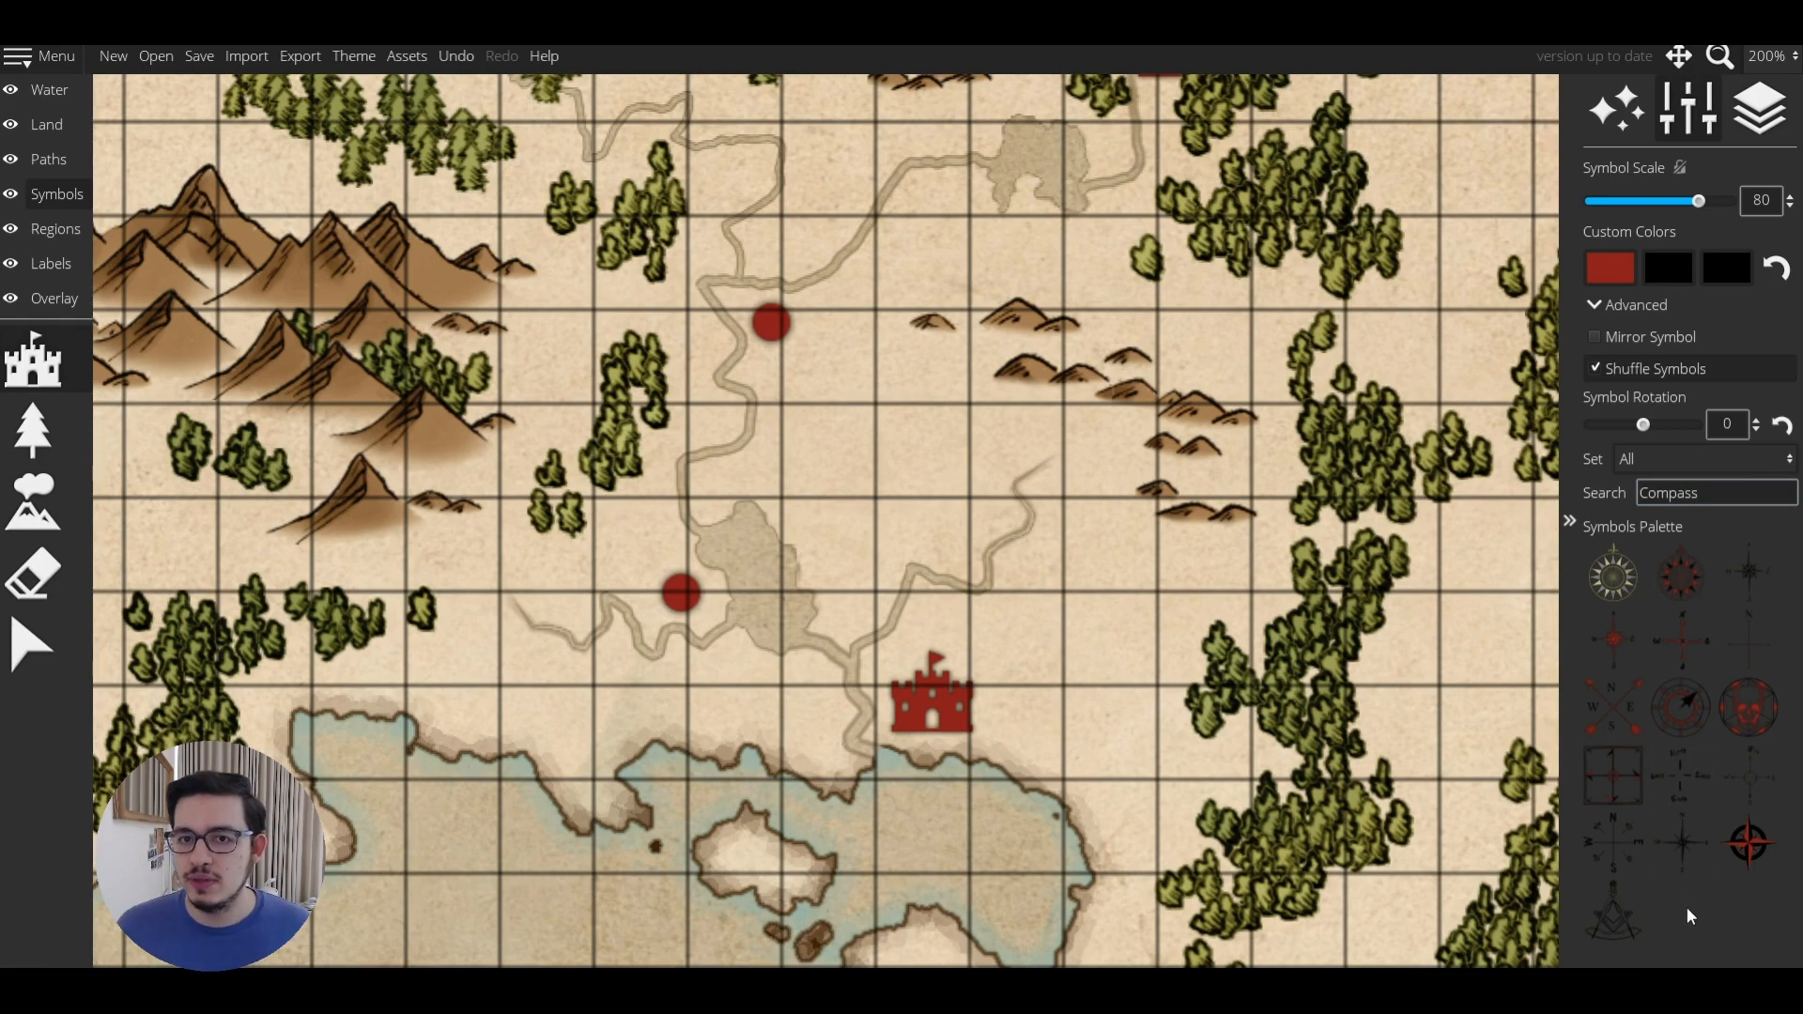
click(1748, 842)
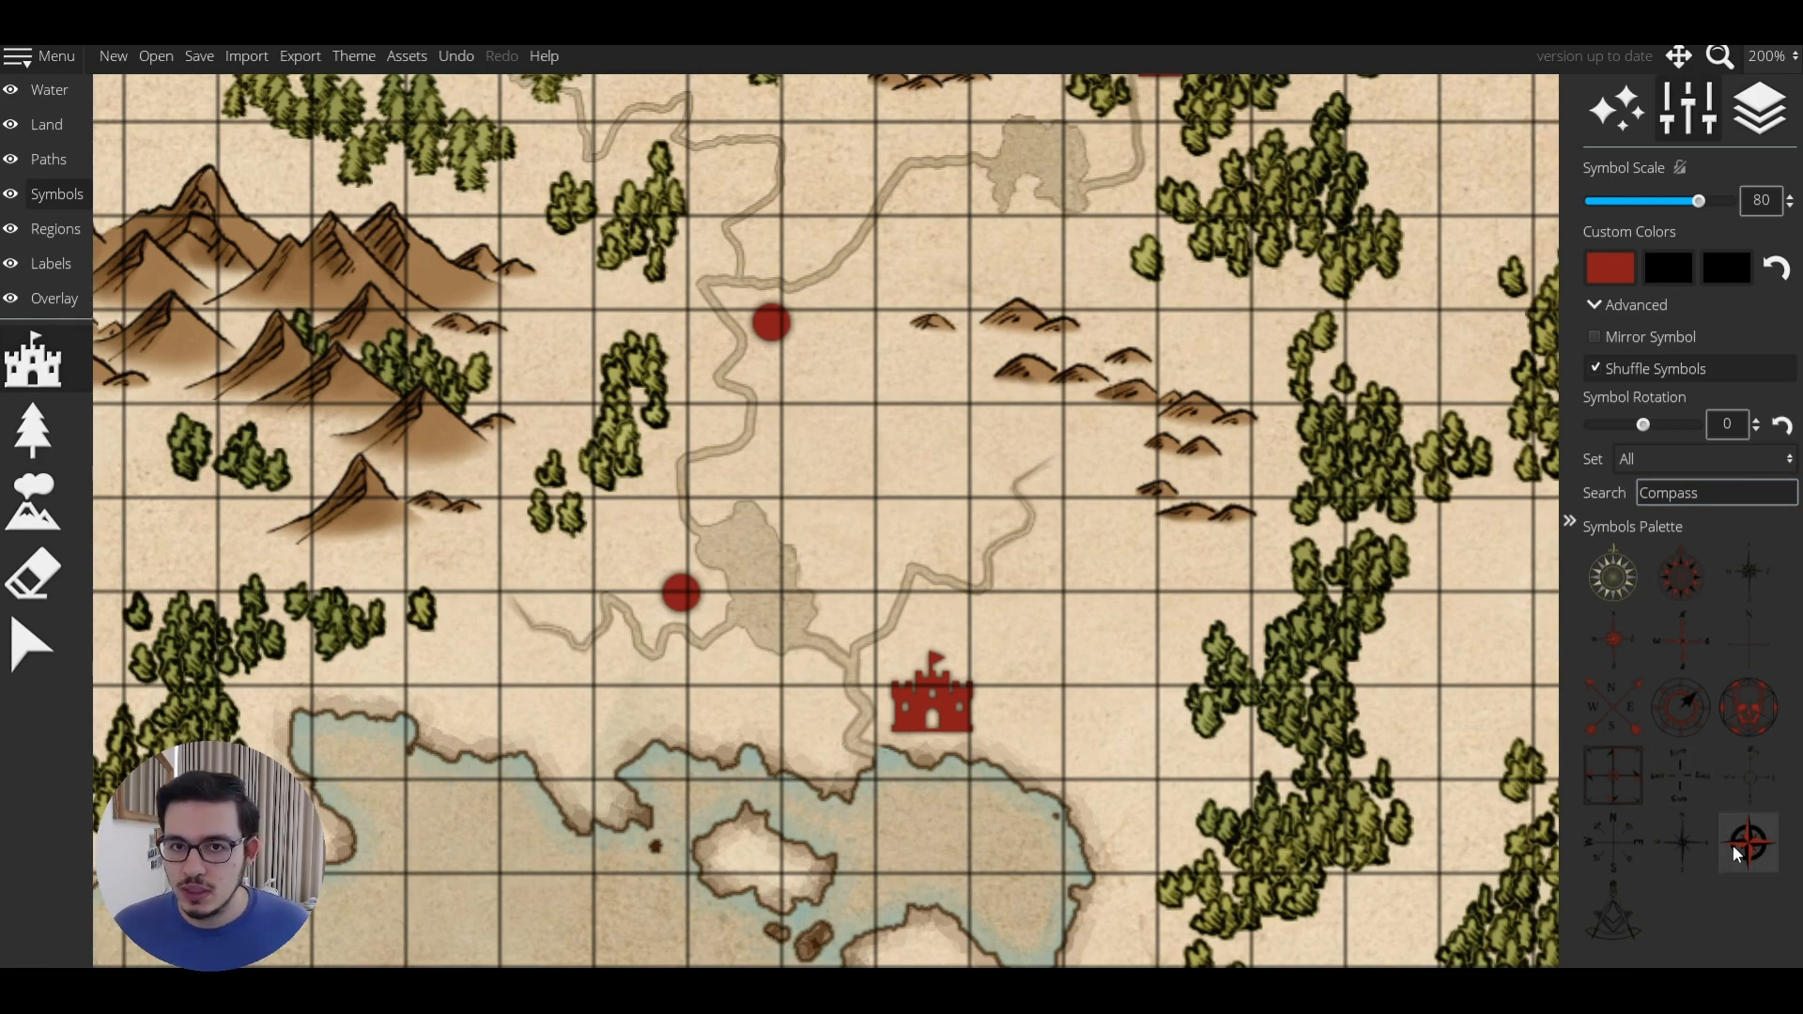
Stamp the red compass rose among the northern mountains.
scroll(877, 692, up, 5)
scroll(946, 570, up, 2)
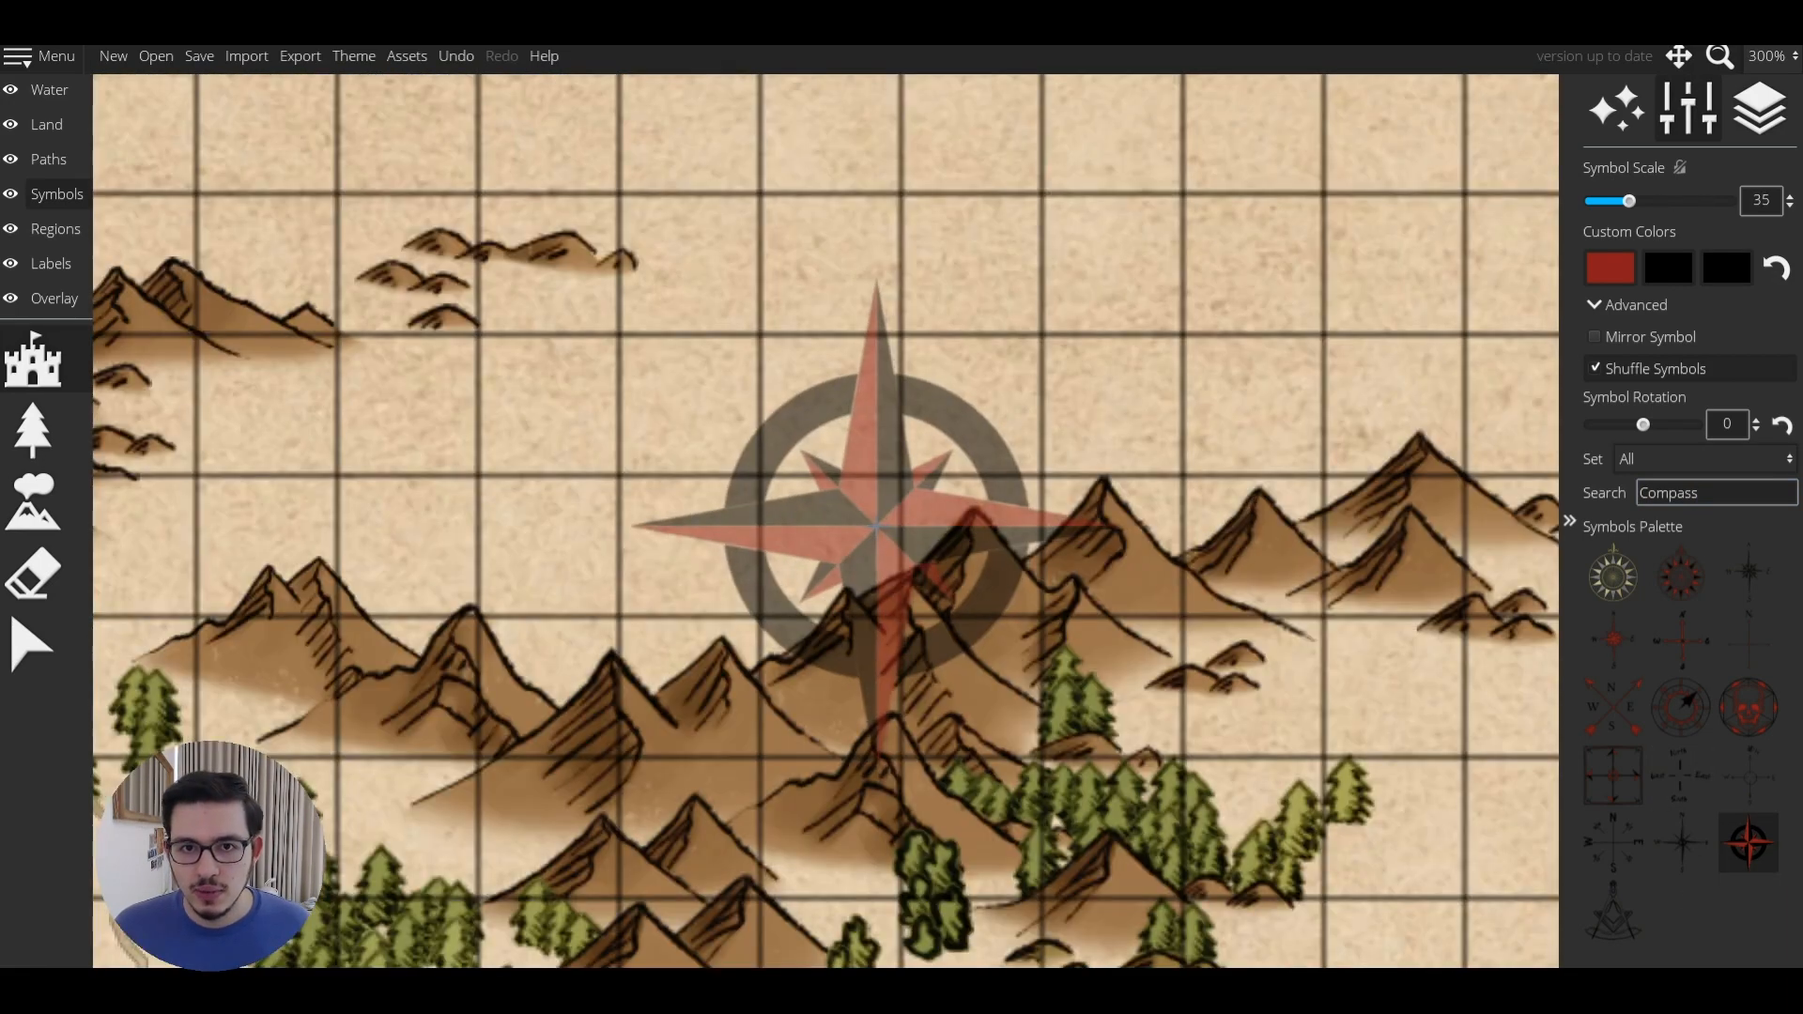
click(888, 517)
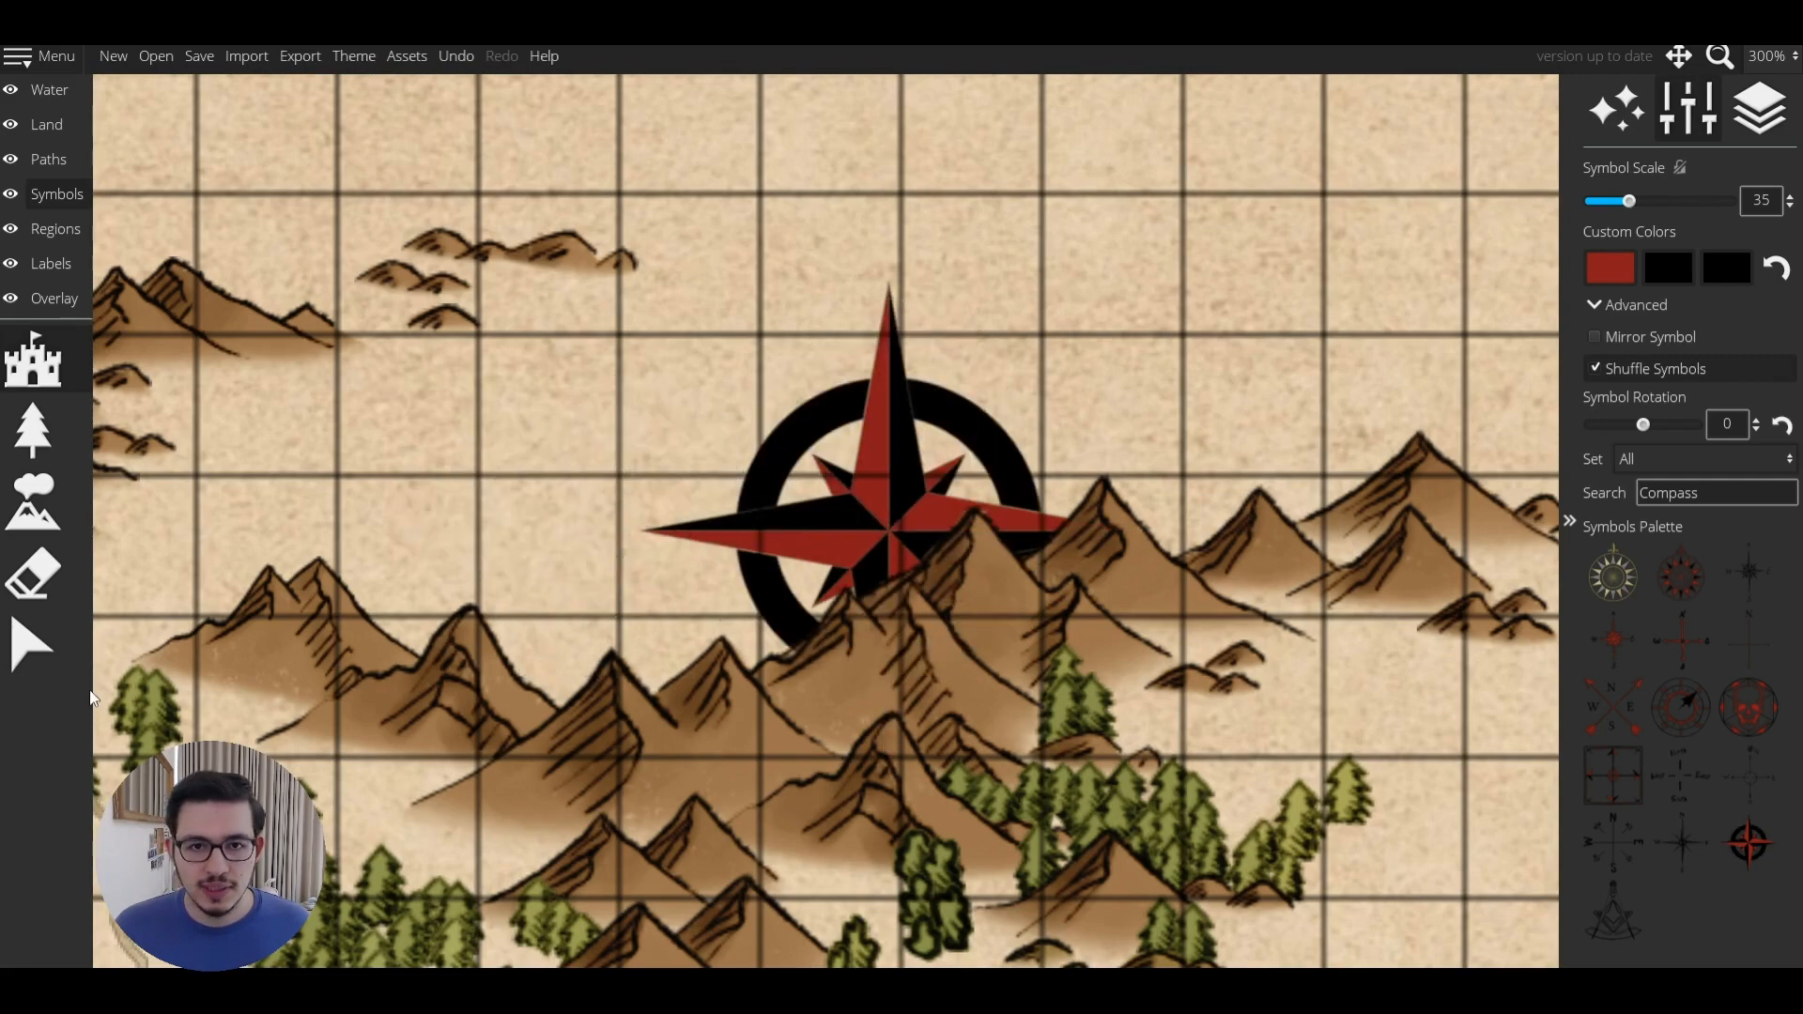
Select the newly placed compass rose with the Select tool.
click(32, 646)
scroll(535, 507, down, 3)
scroll(870, 460, up, 2)
click(871, 460)
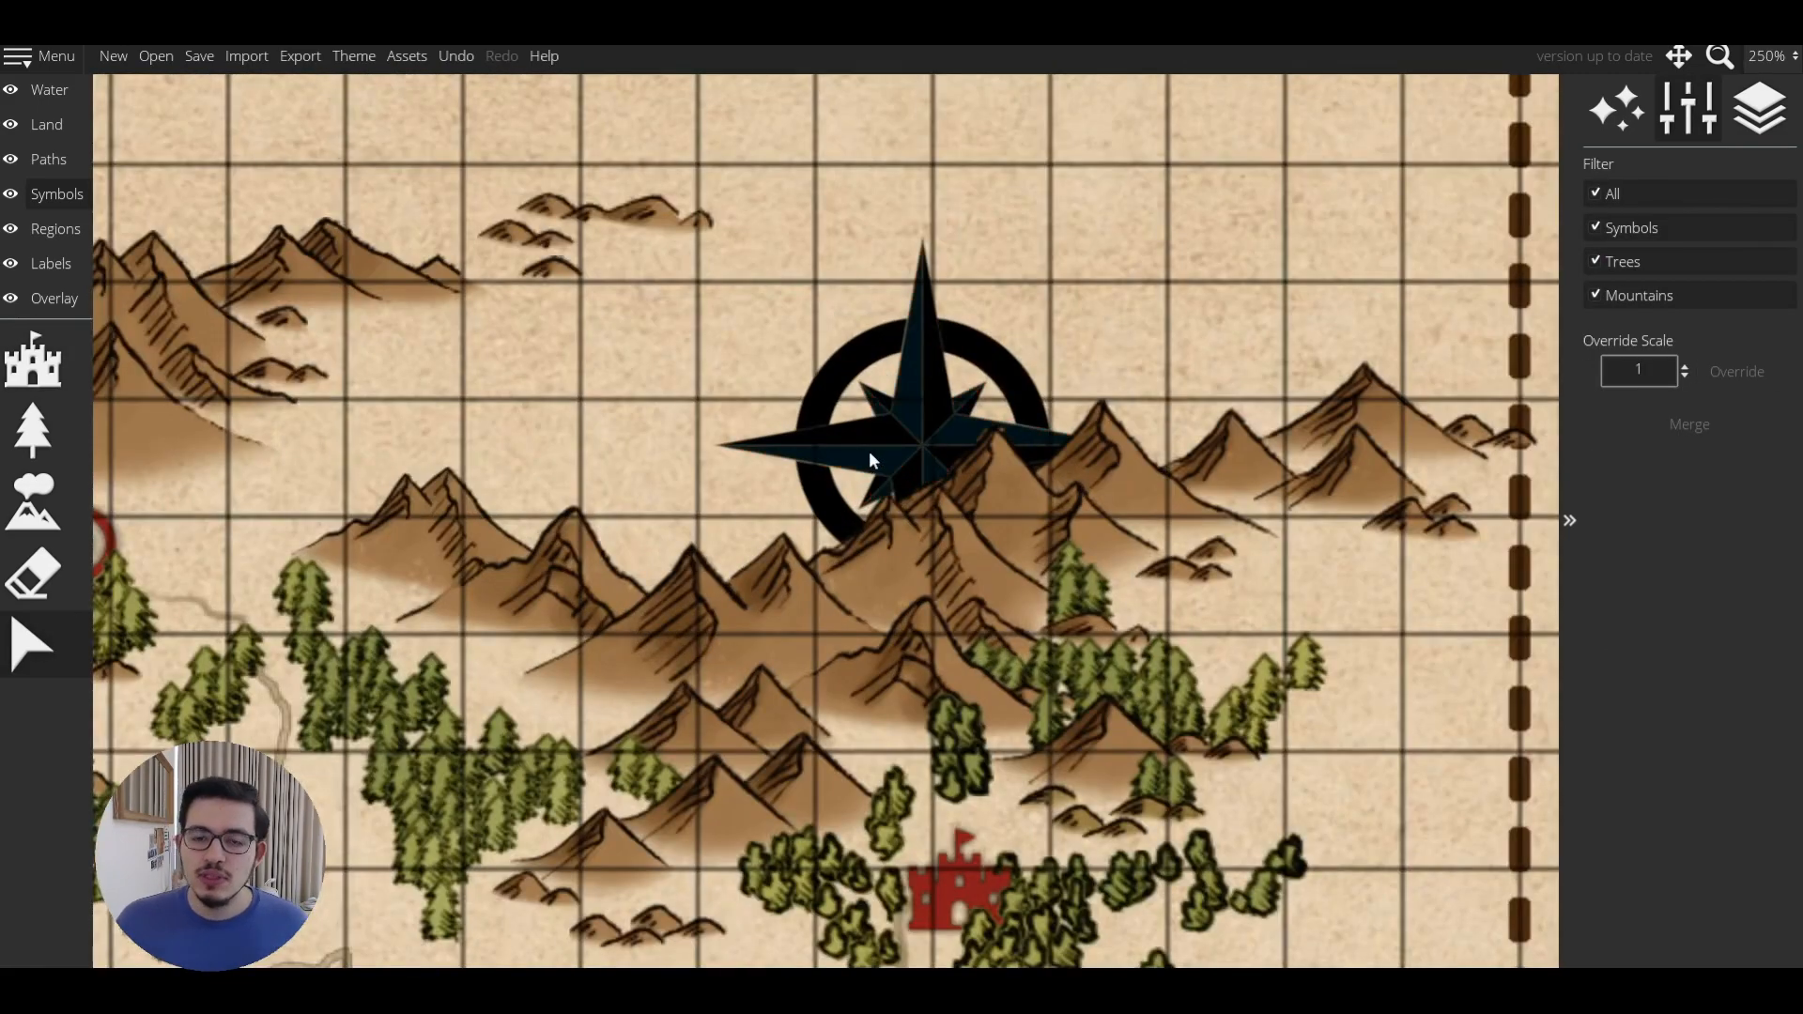
click(869, 450)
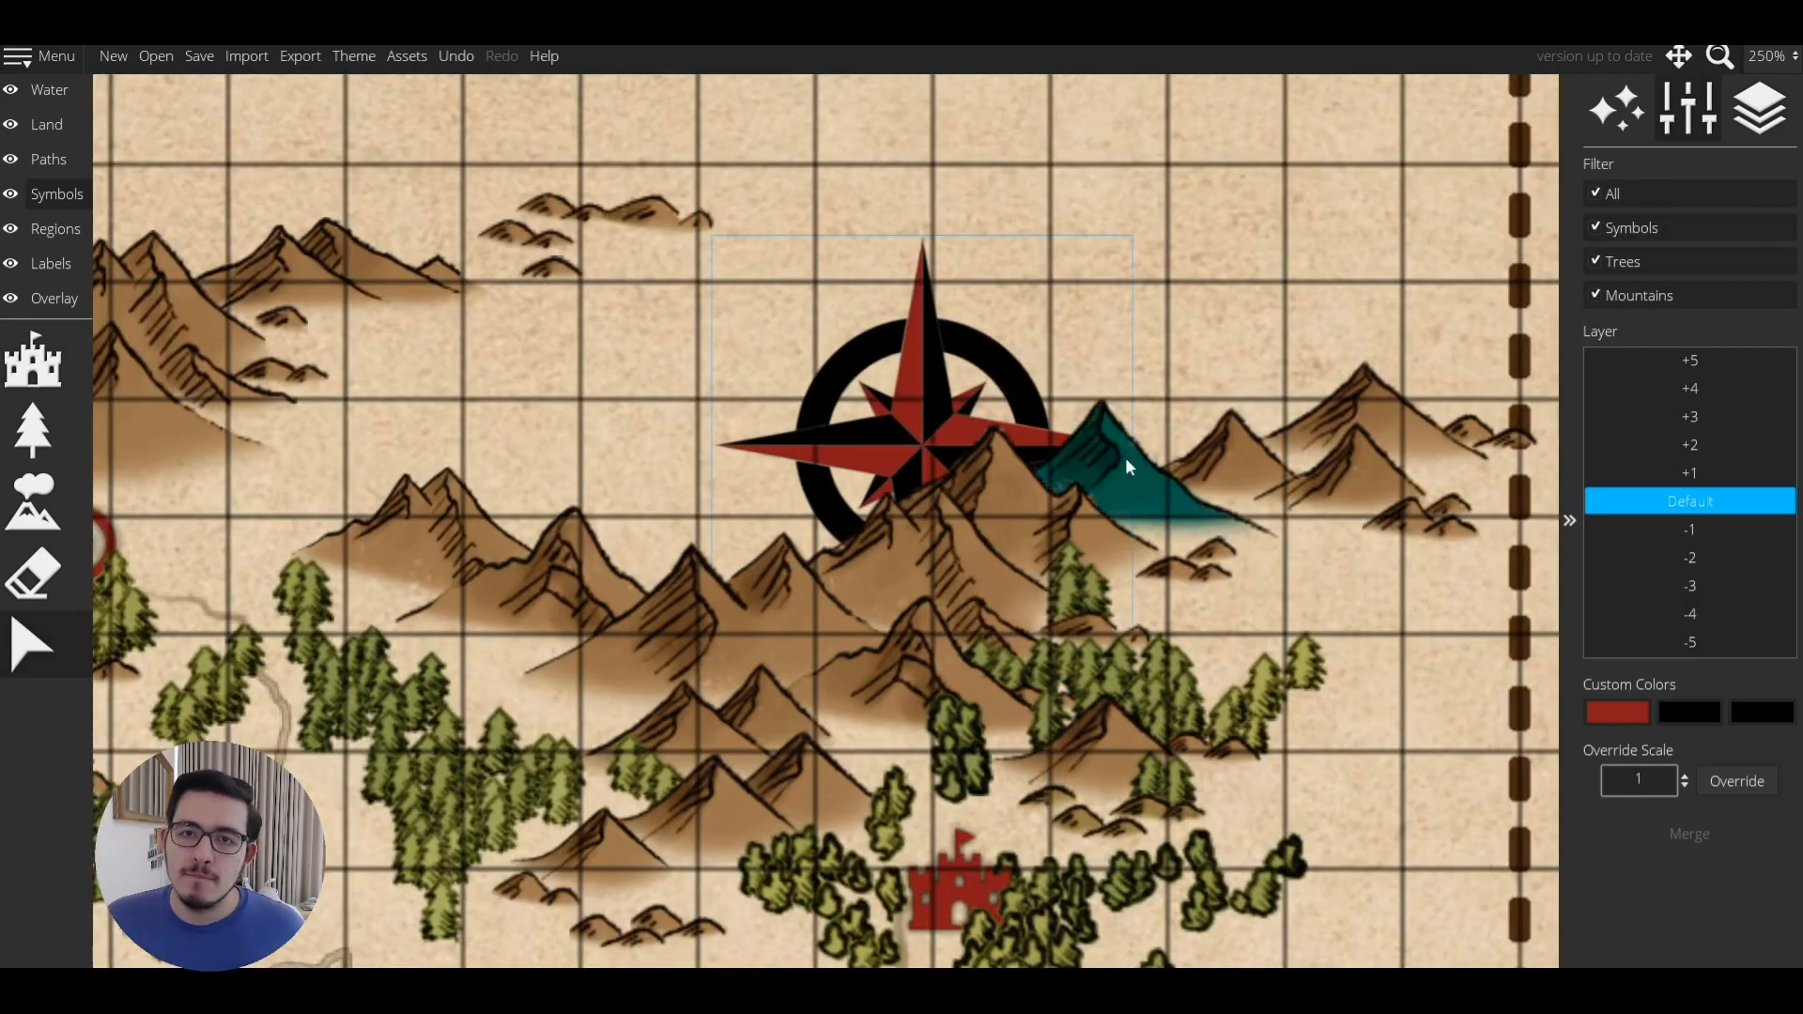
Move the mountains beside the compass so their peaks sit behind it.
click(1112, 431)
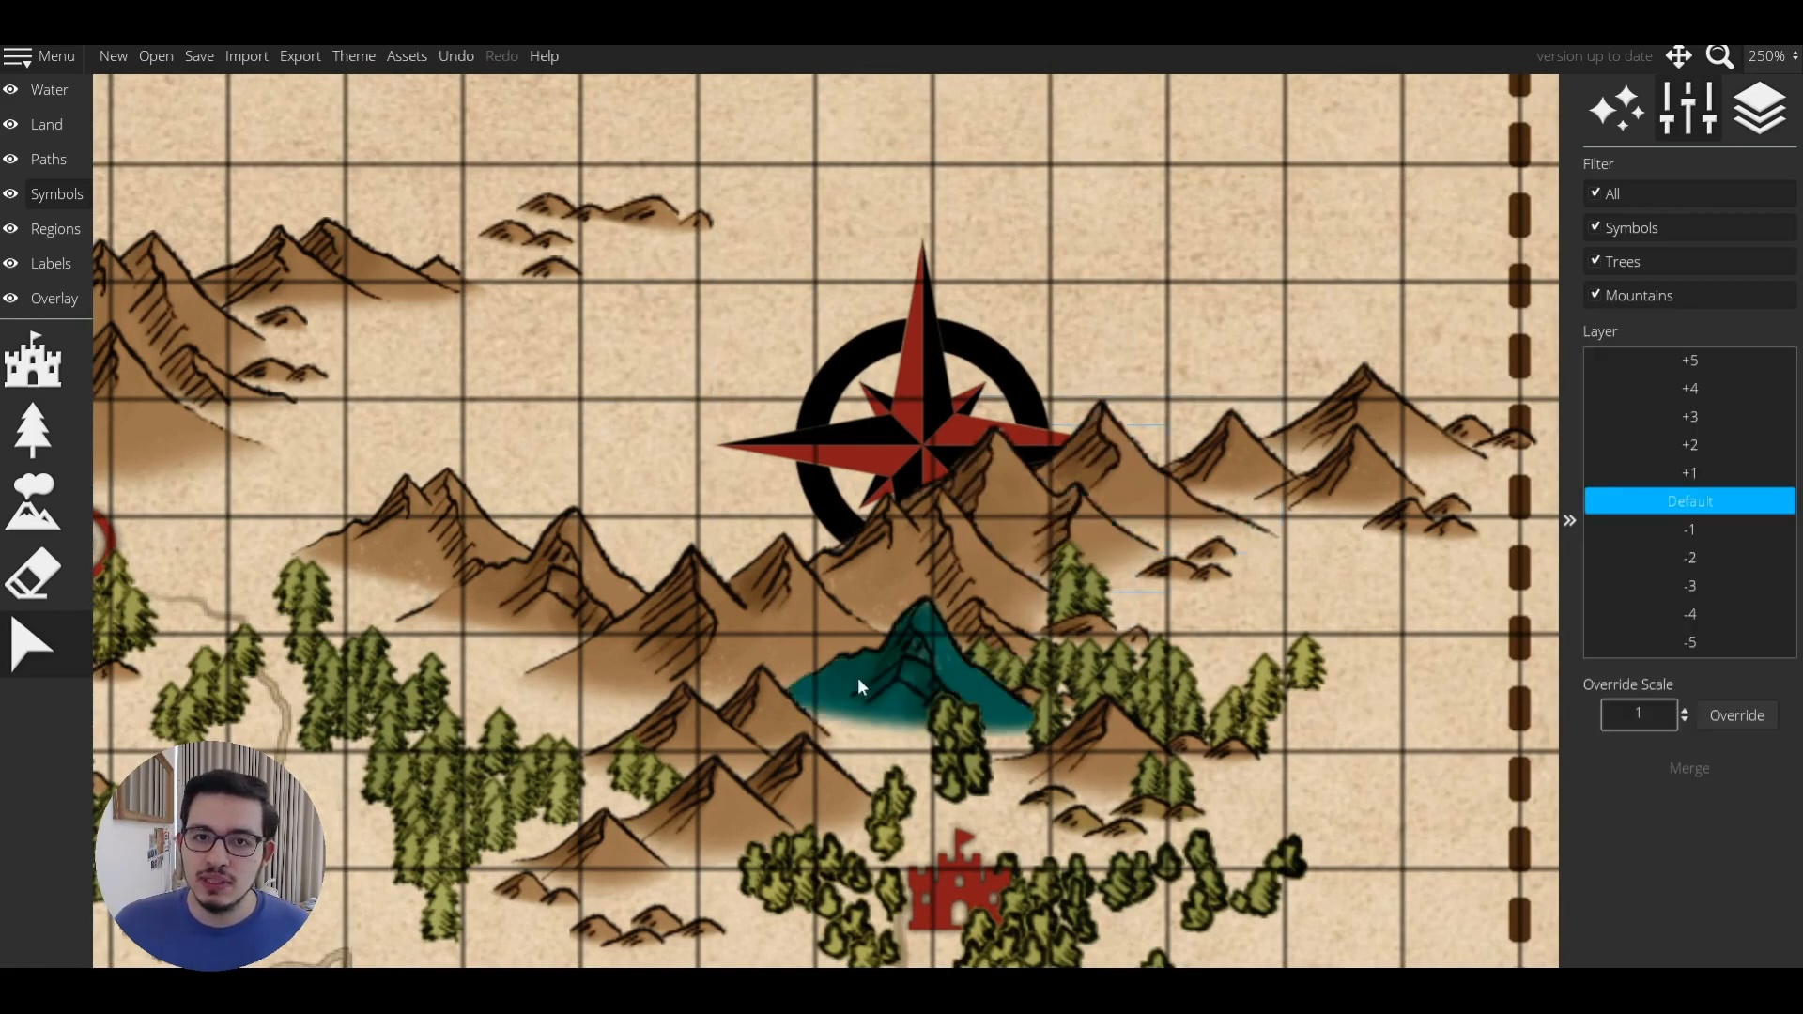
drag(818, 666, 1014, 511)
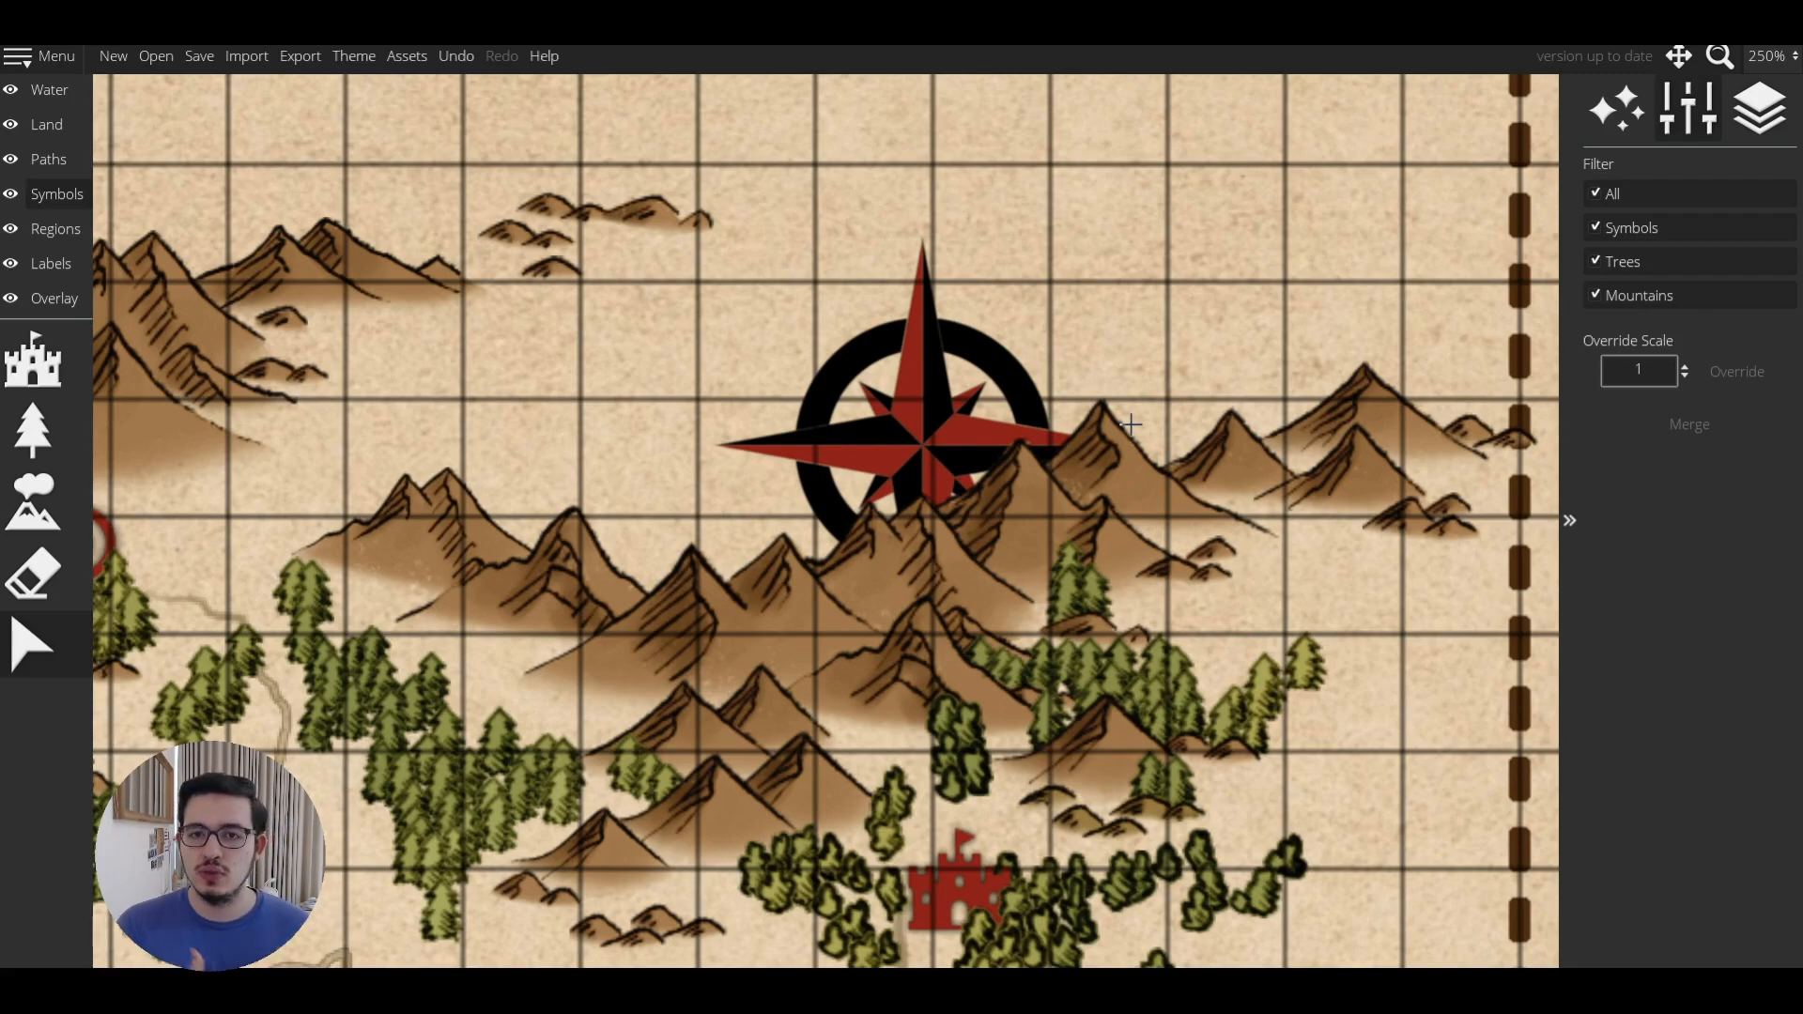
click(1114, 455)
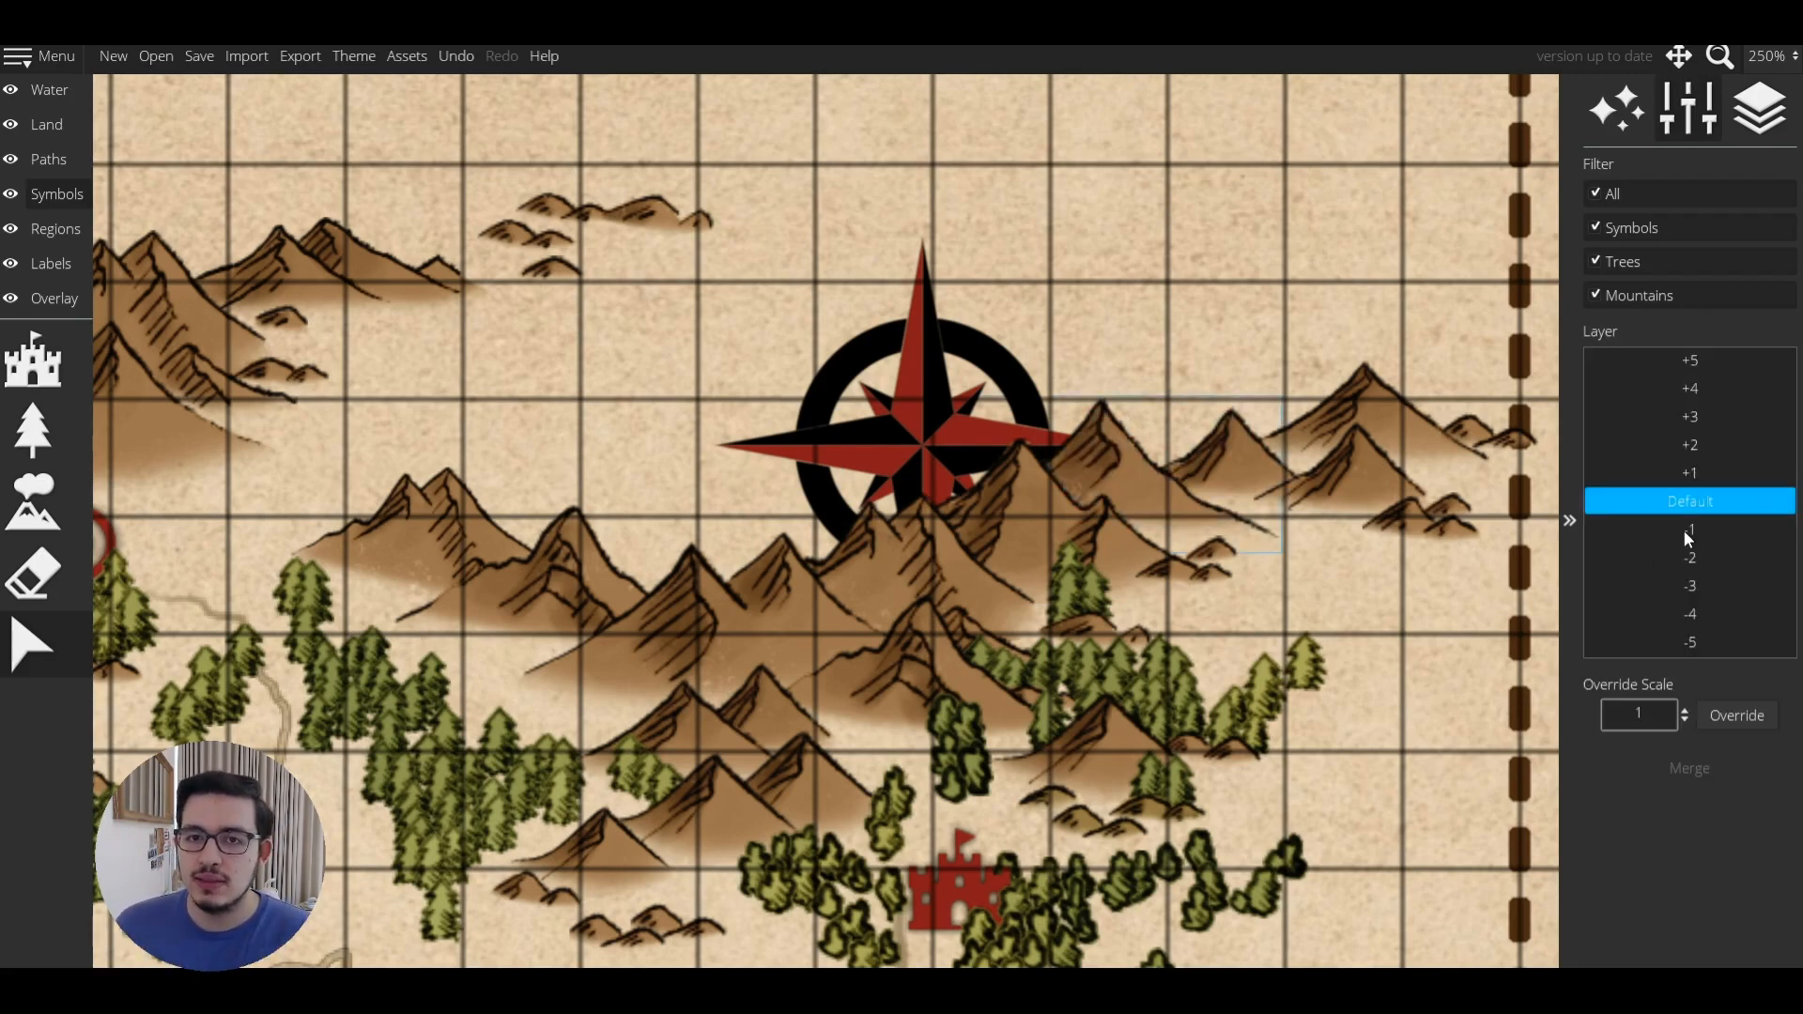
drag(1080, 458, 1211, 469)
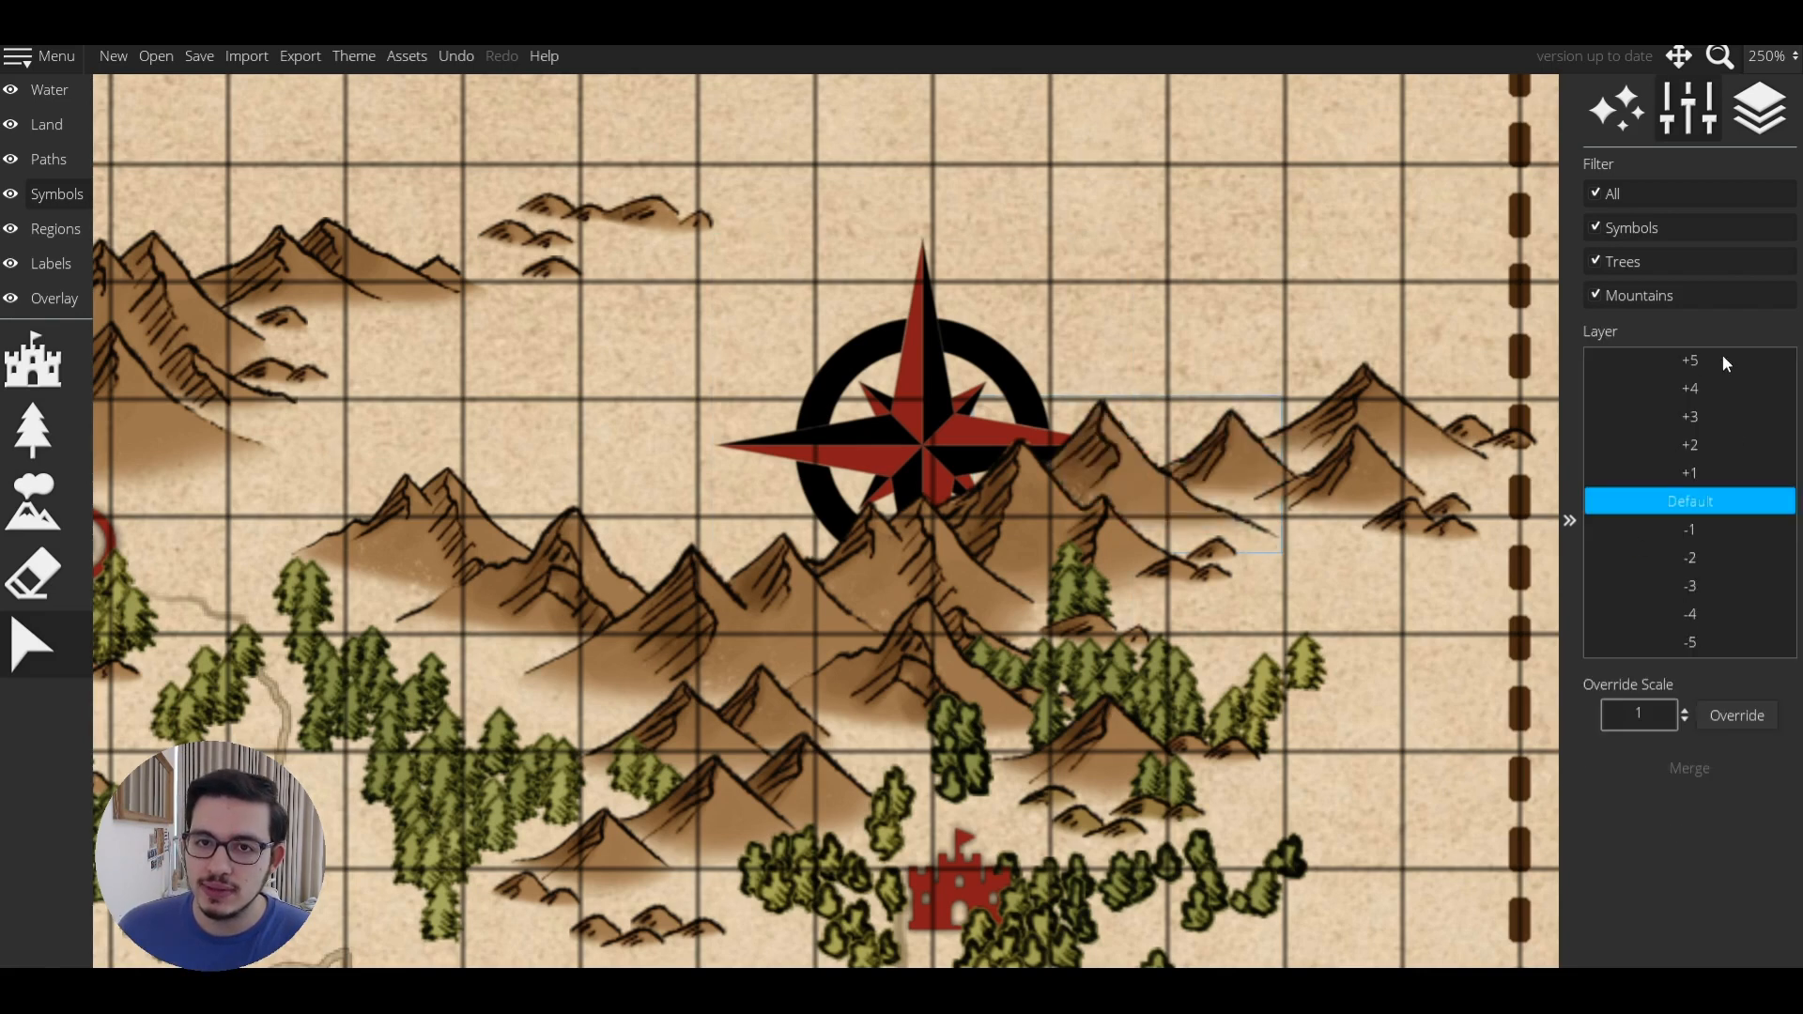
Try the mountain on layers -1, +1 and -2, then restore it to Default.
click(1681, 532)
click(1677, 479)
click(1678, 507)
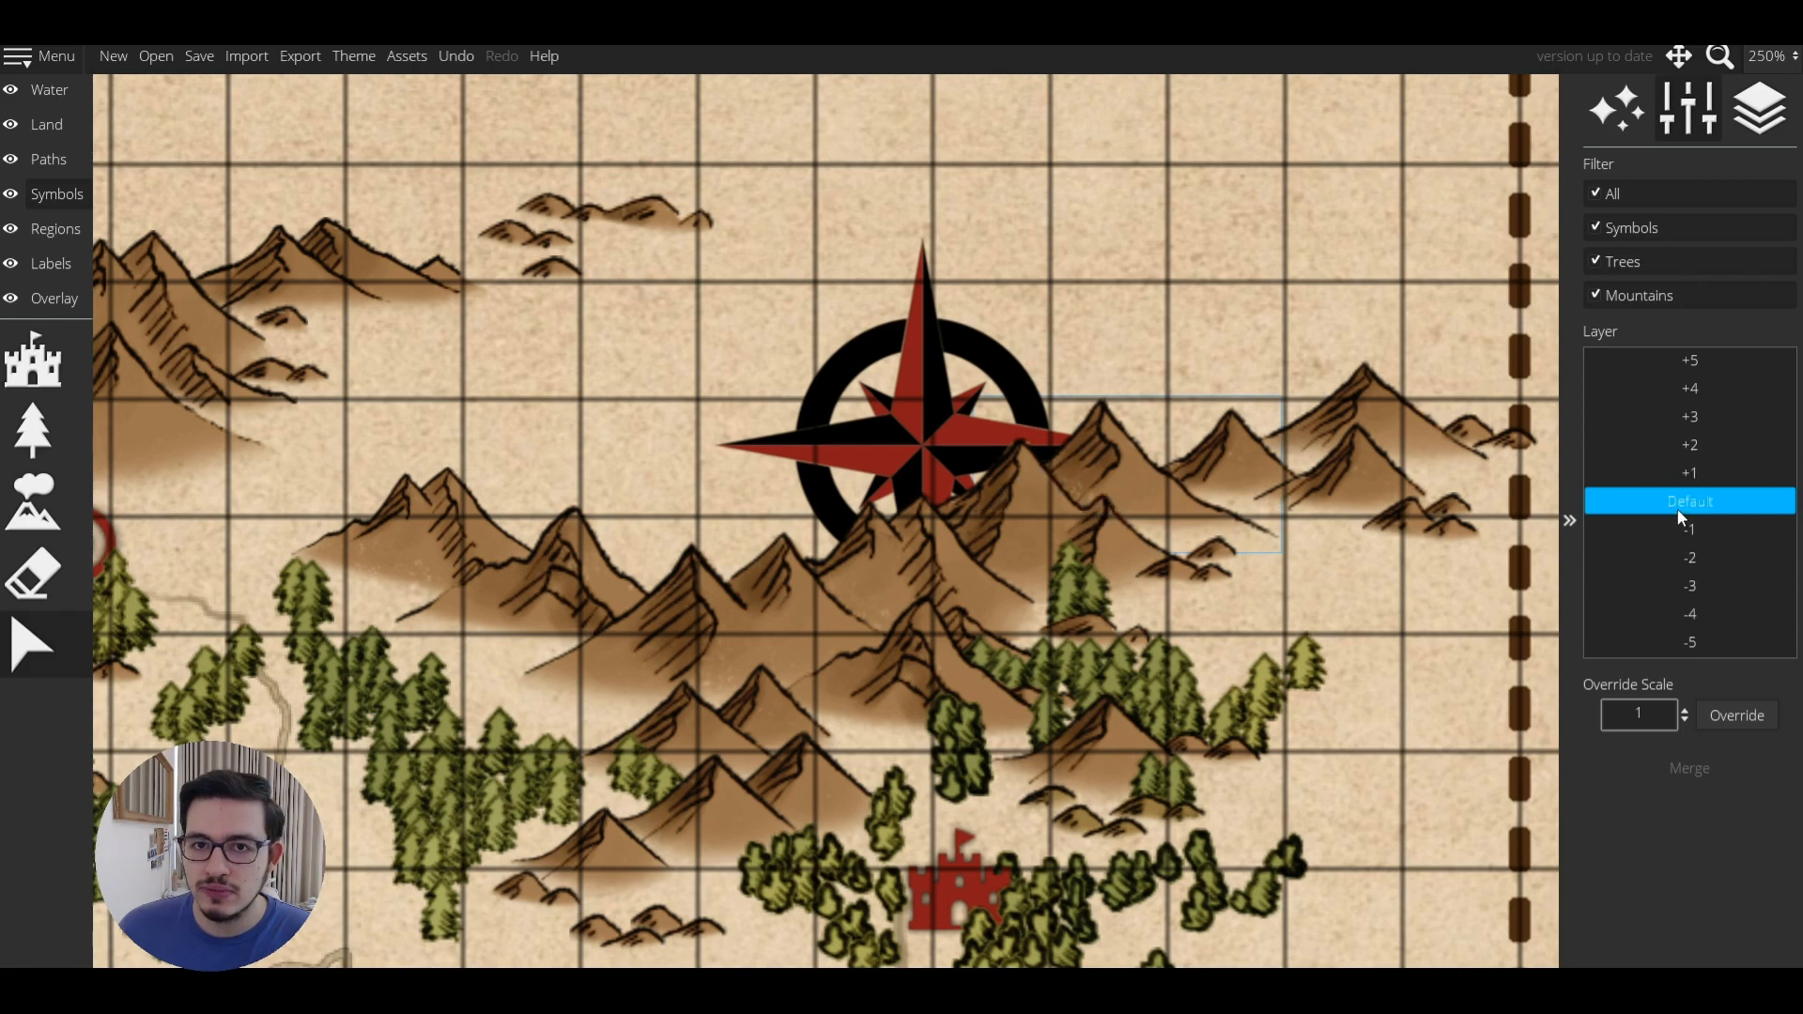
click(1677, 533)
click(1676, 563)
click(1695, 511)
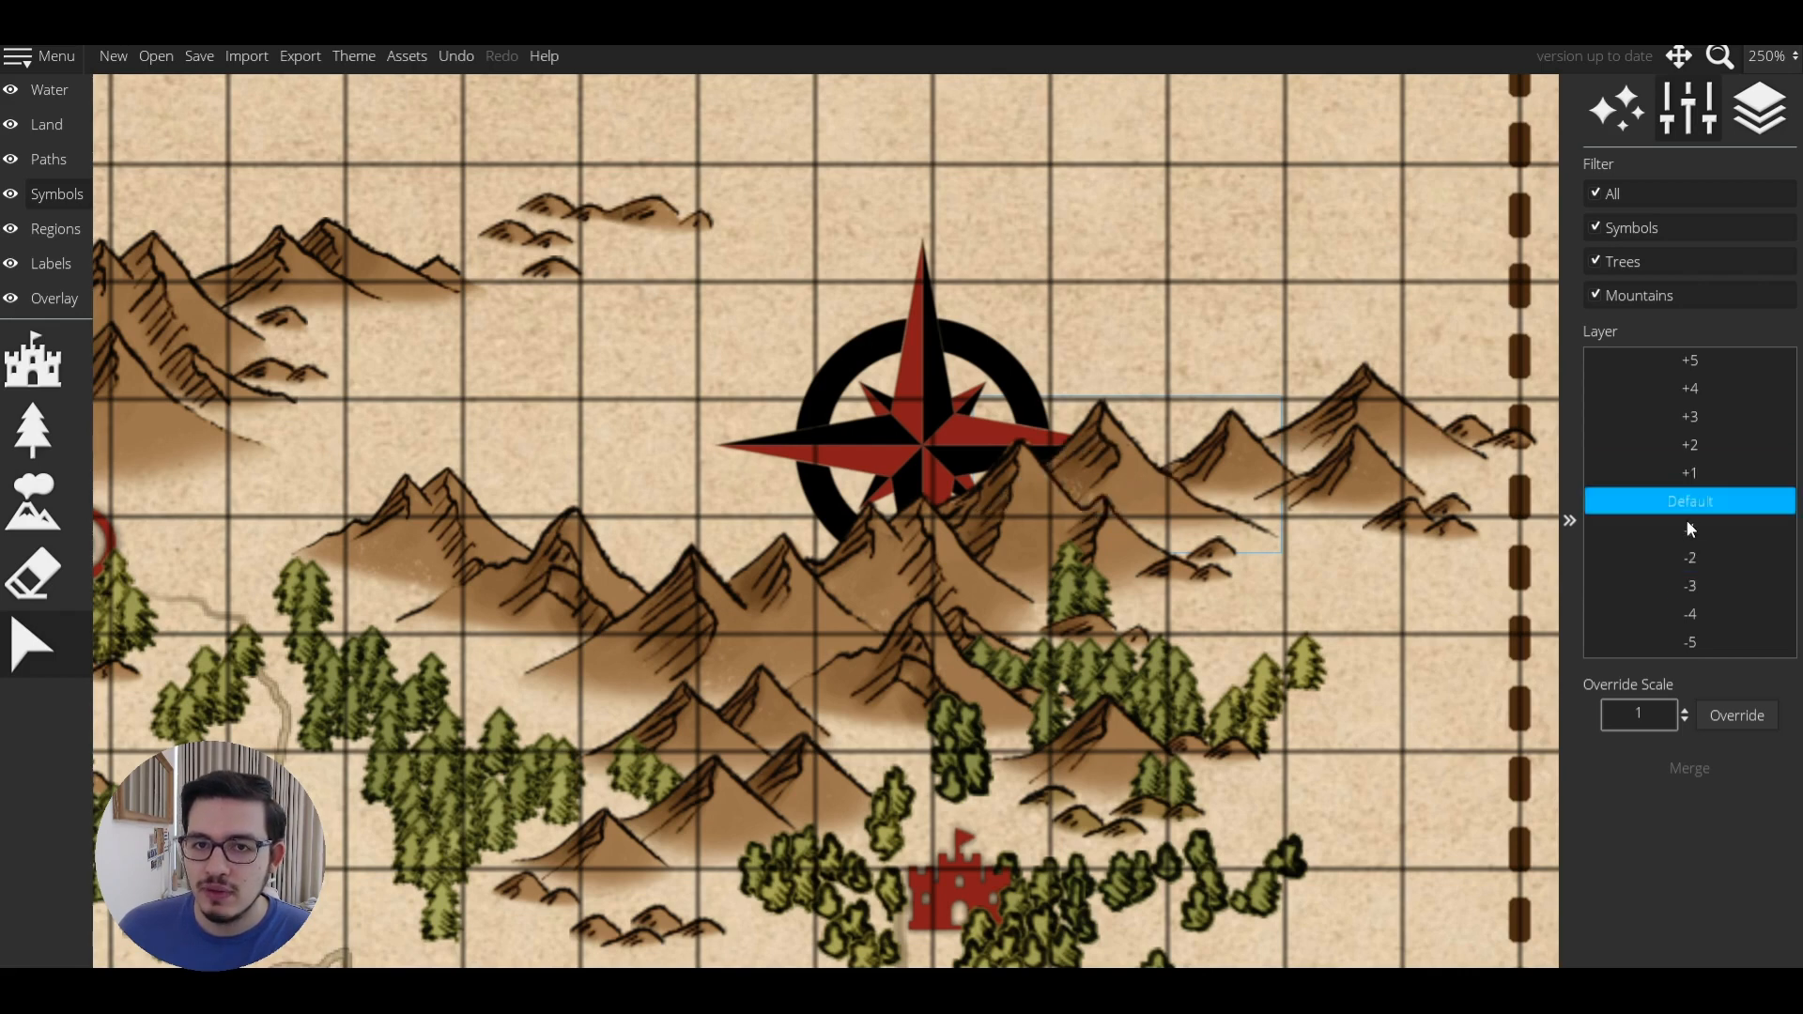
Box-select the right-hand group of mountains, change their layer, and deselect.
click(1377, 559)
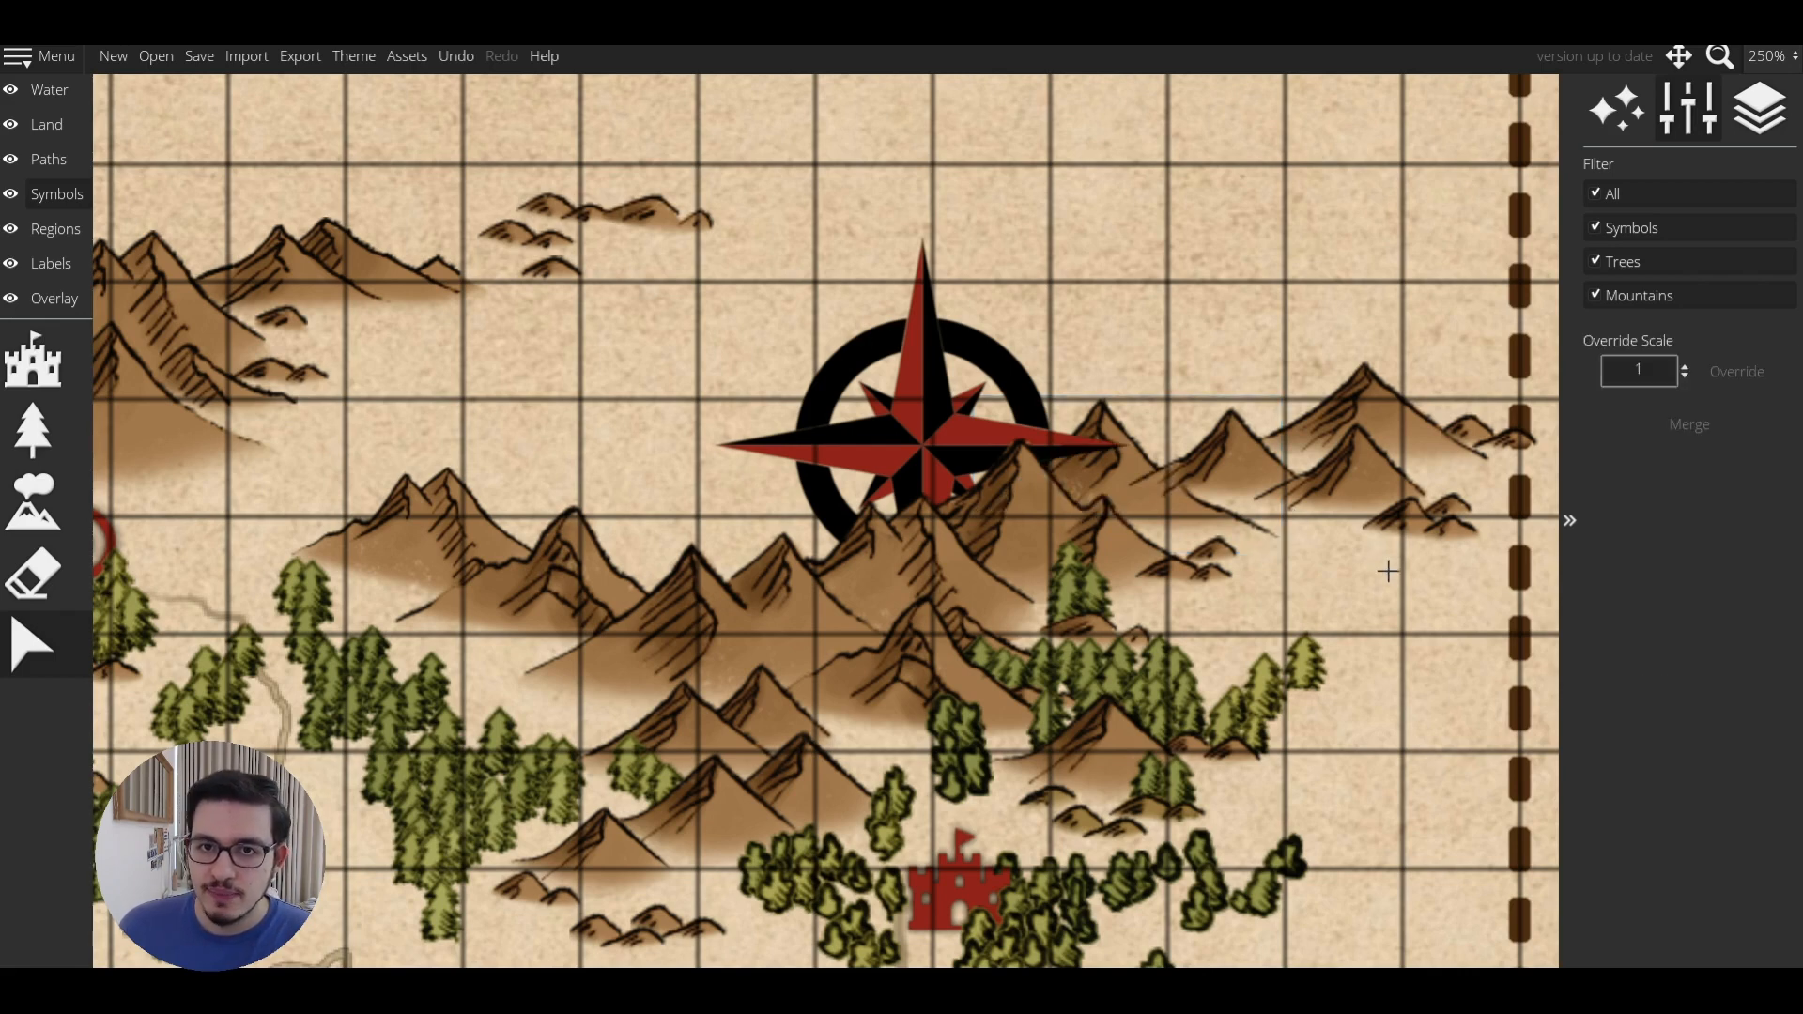
drag(1499, 540, 1545, 573)
click(1696, 523)
click(1355, 591)
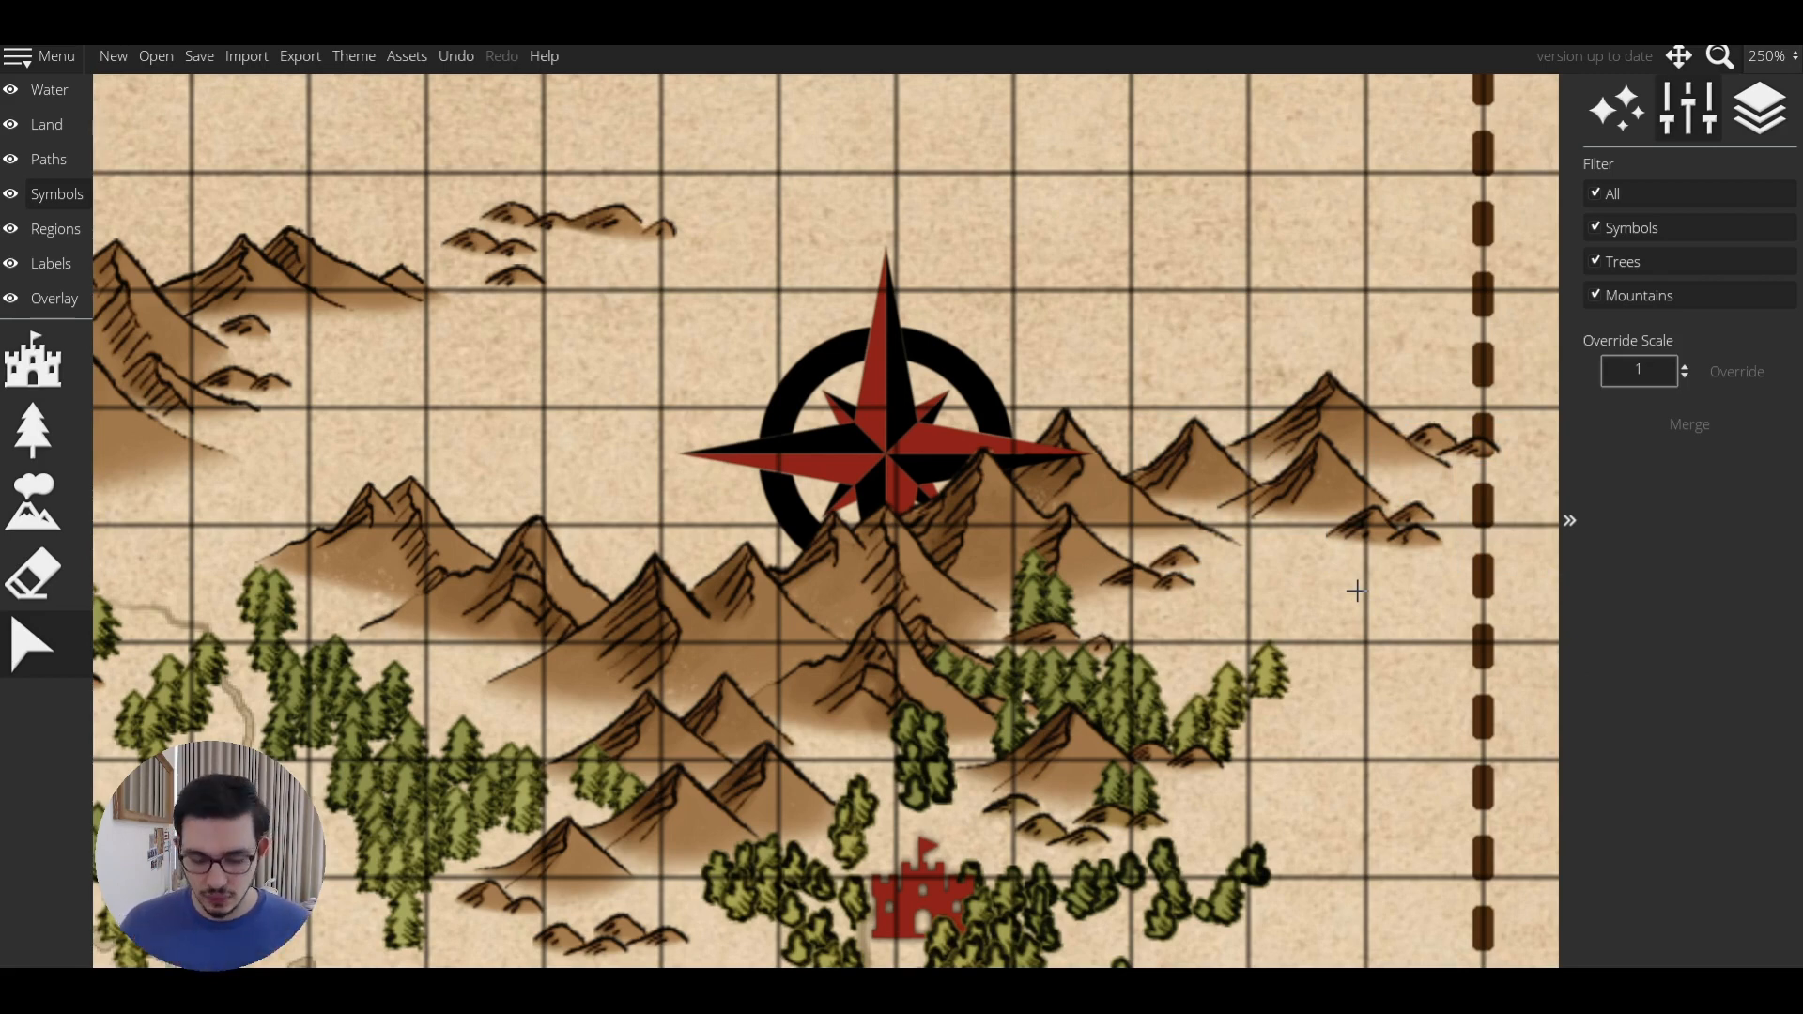
key(3)
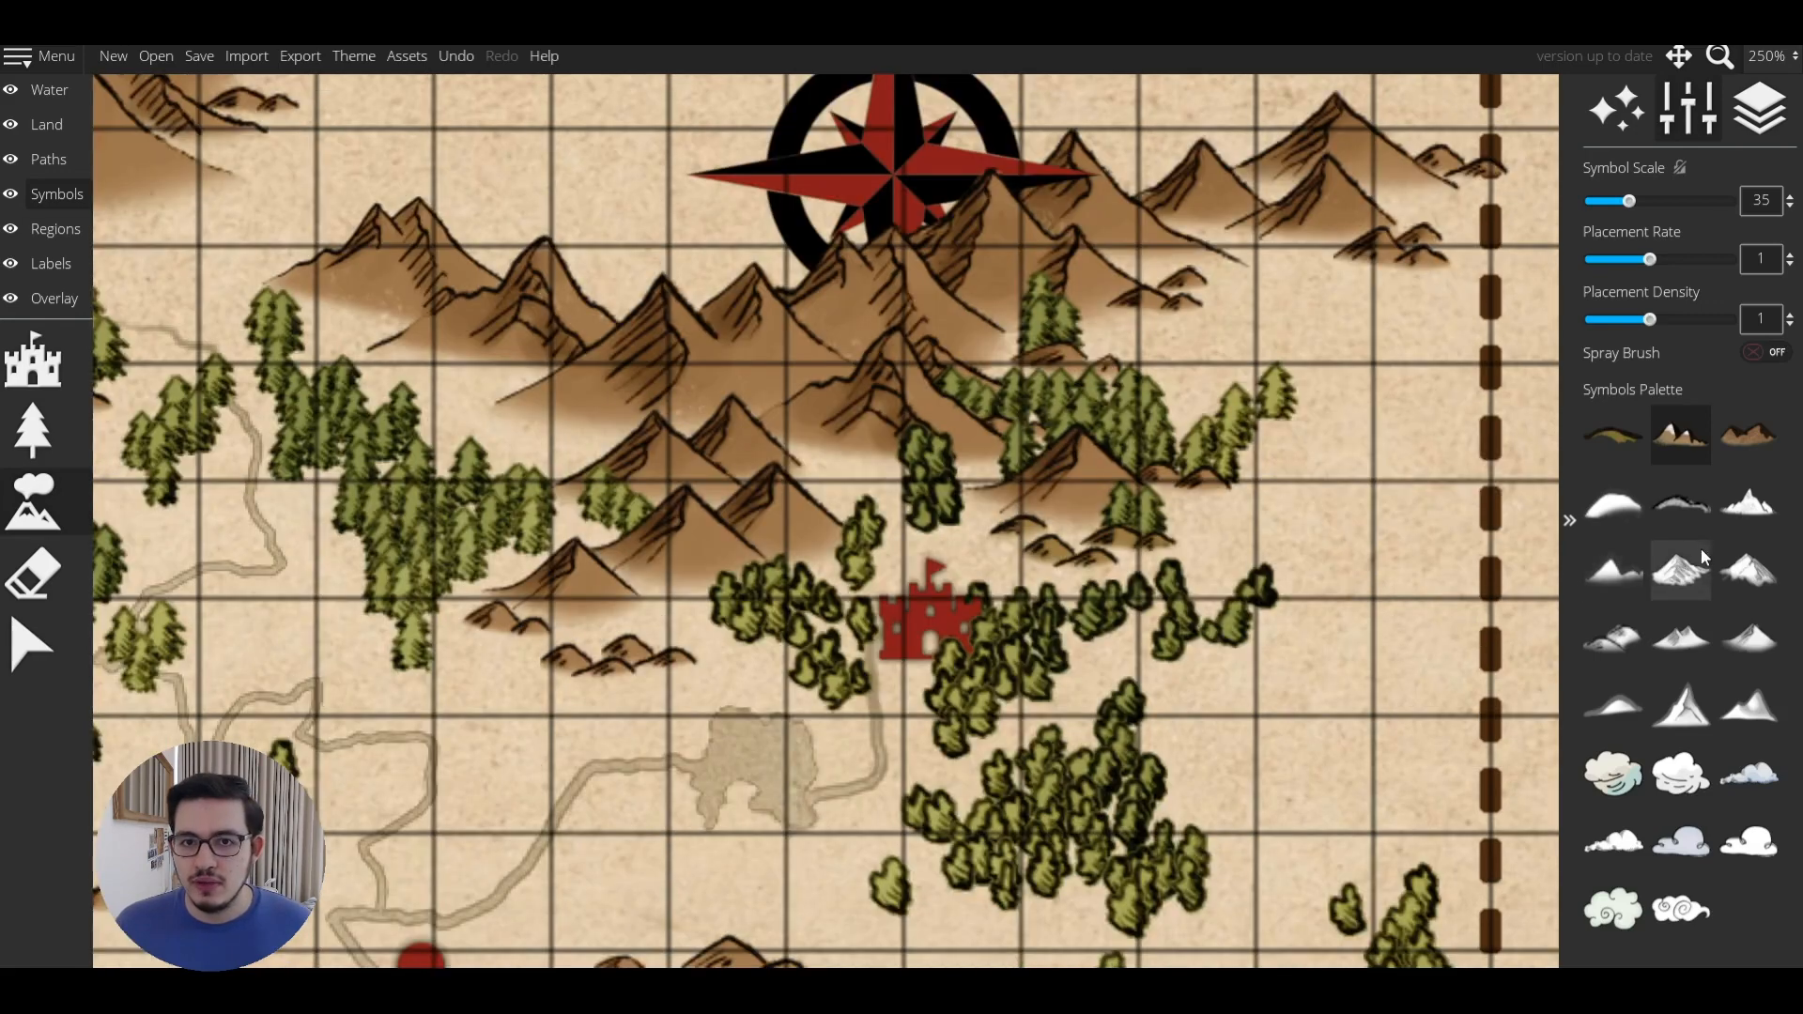
click(1699, 548)
scroll(964, 608, up, 7)
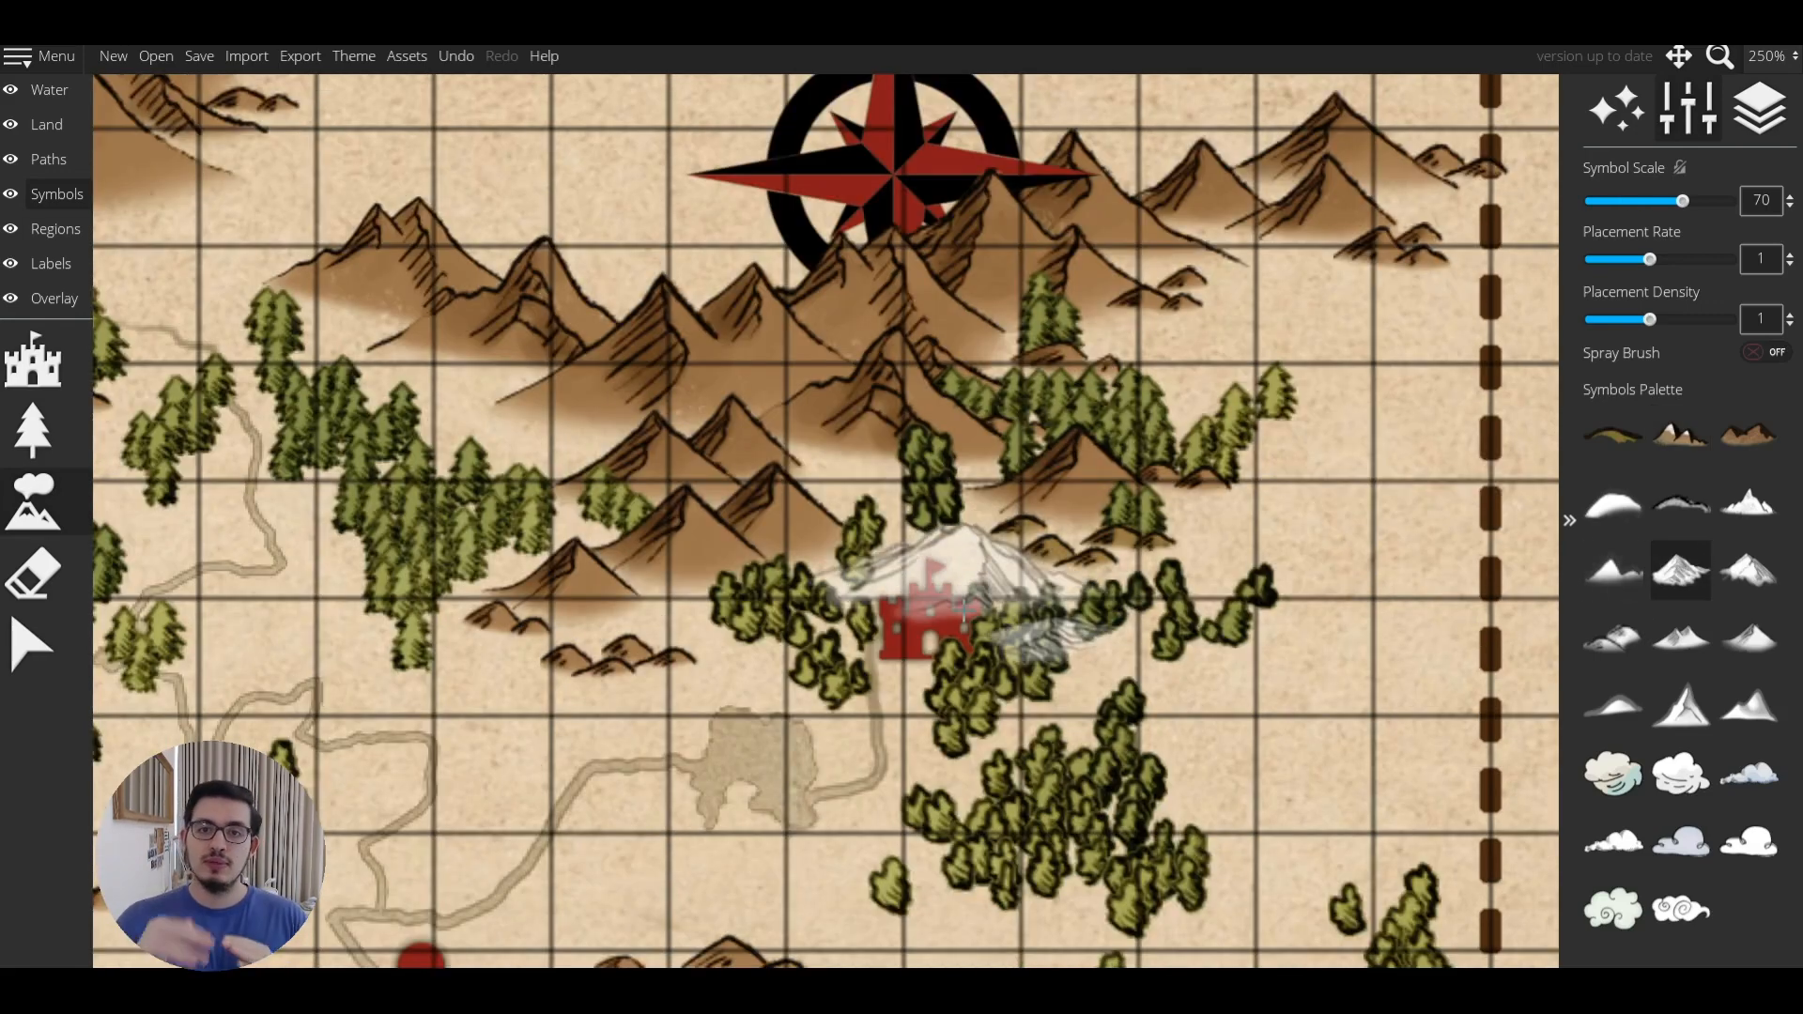
click(964, 608)
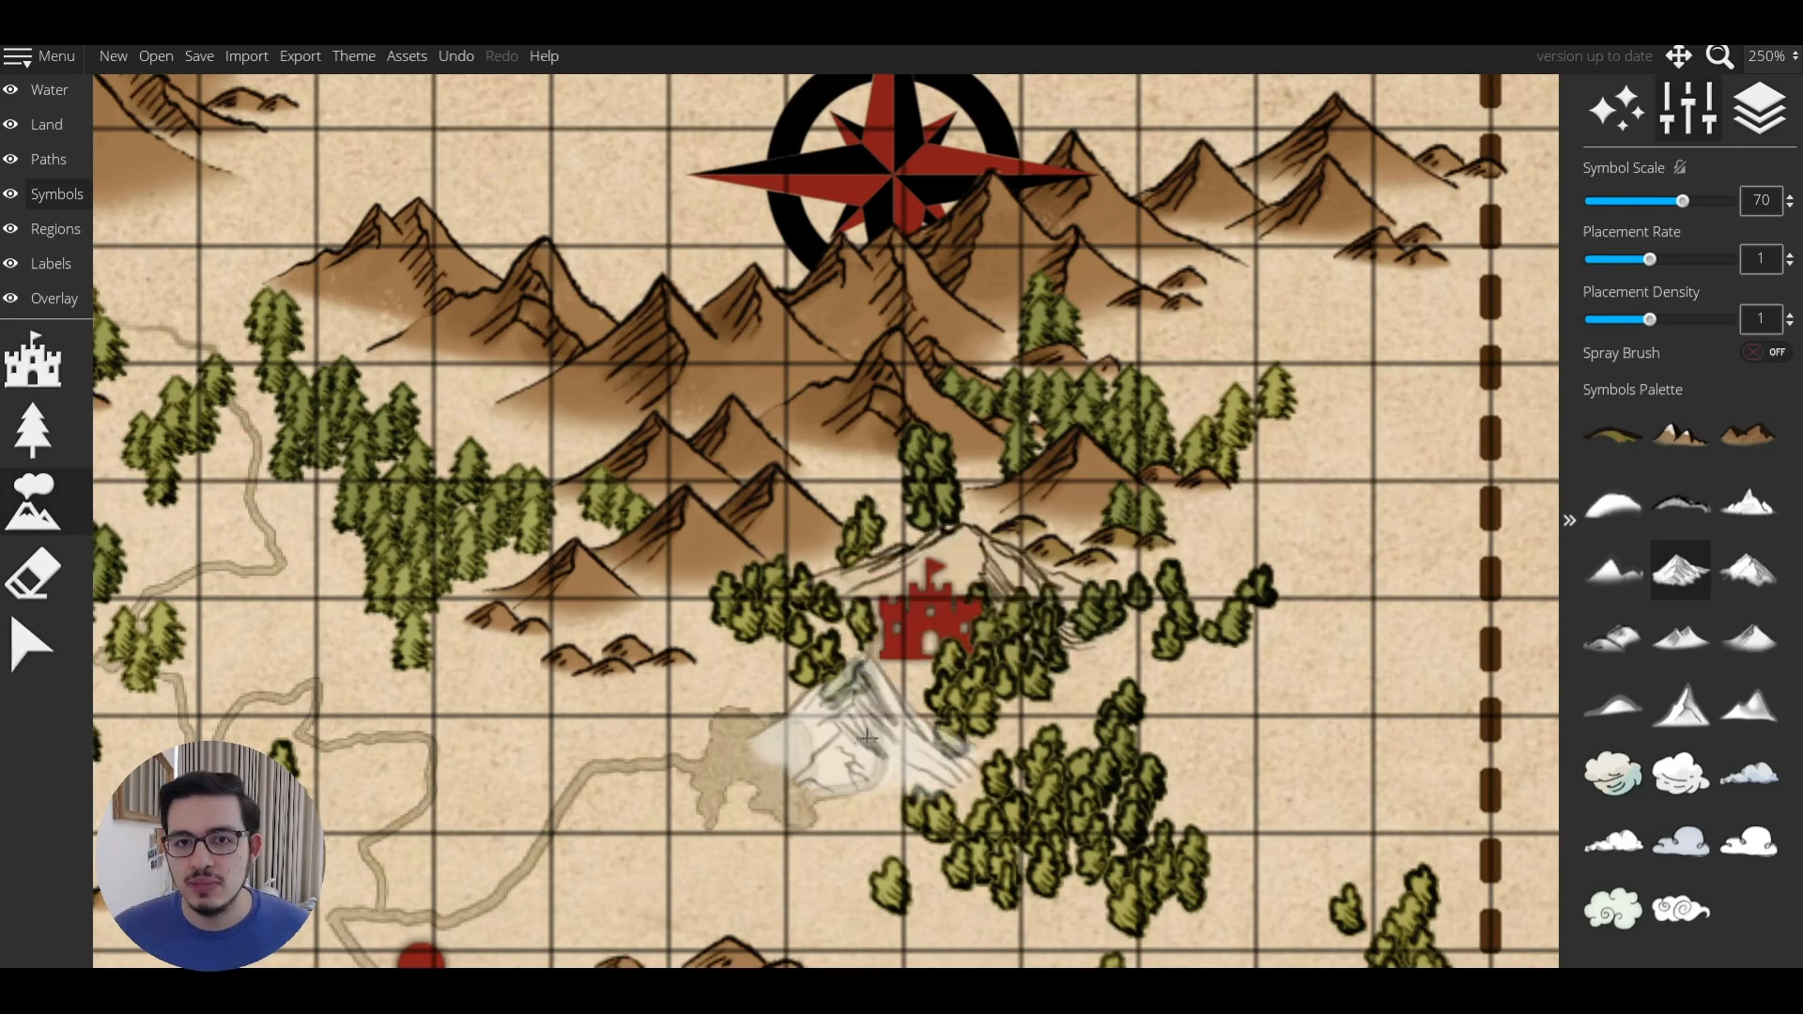
click(868, 688)
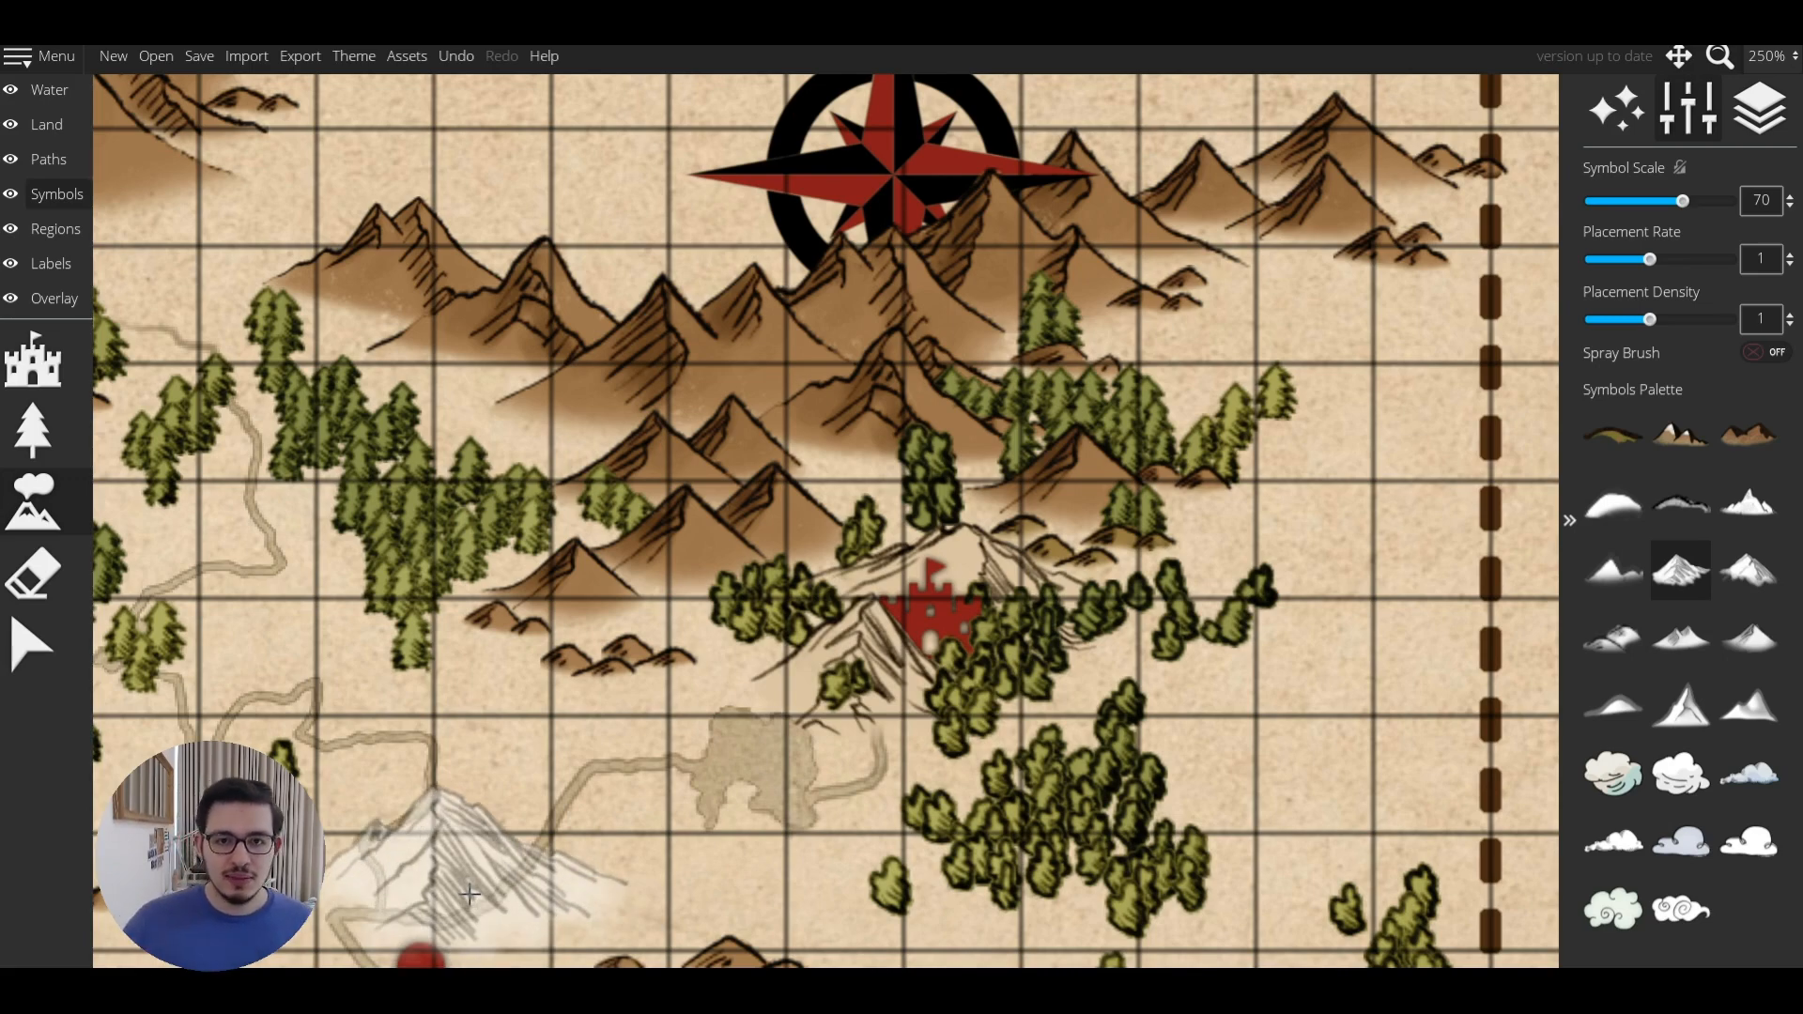
key(ctrl+z)
scroll(1100, 517, down, 3)
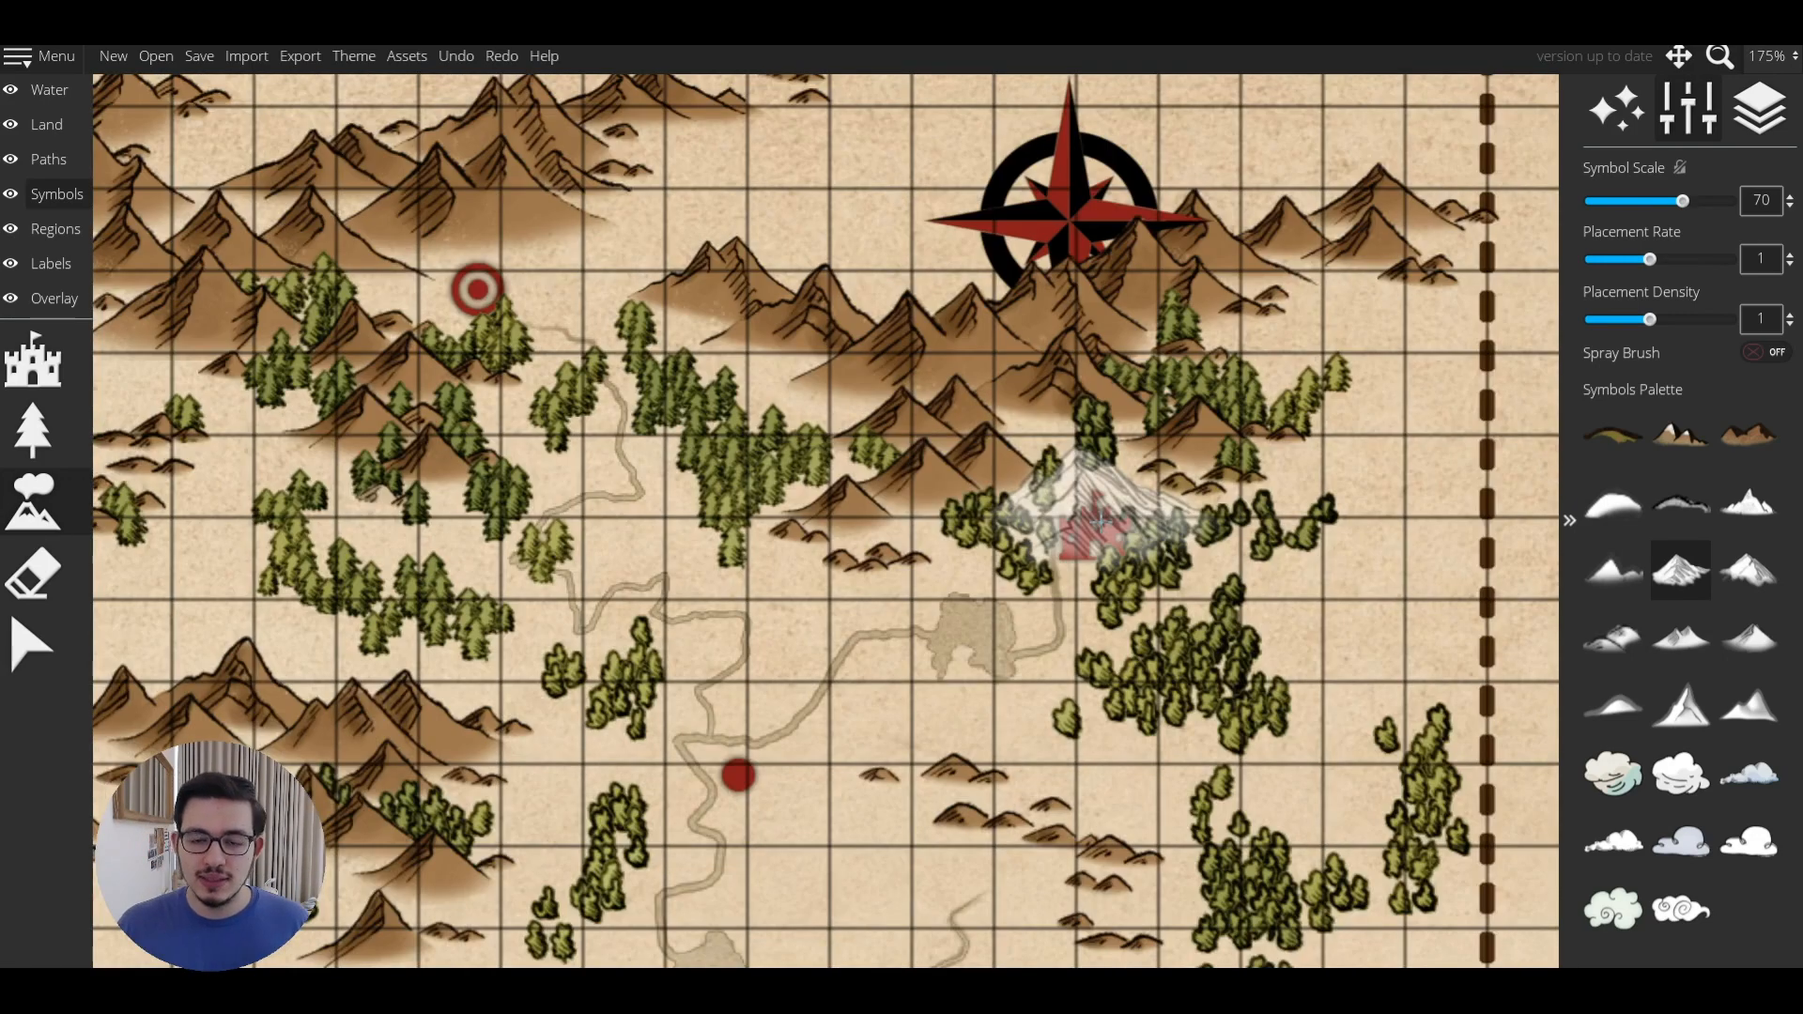
click(32, 646)
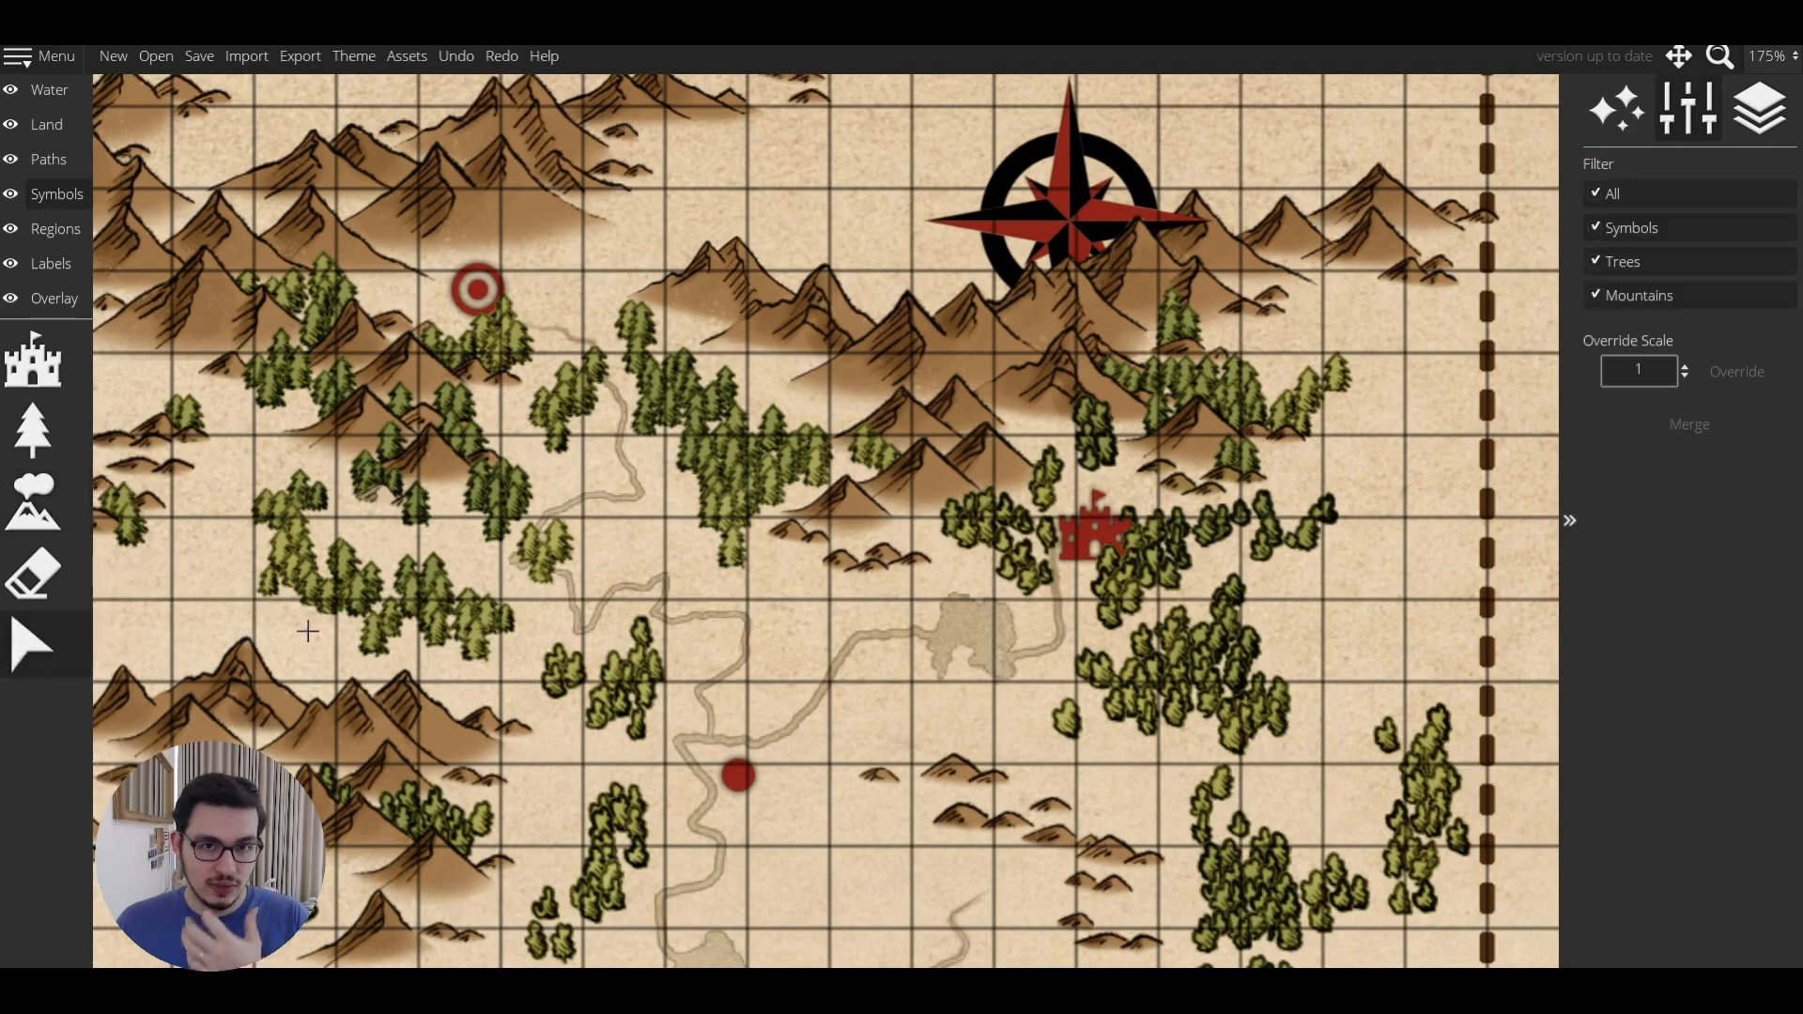
scroll(1156, 296, up, 3)
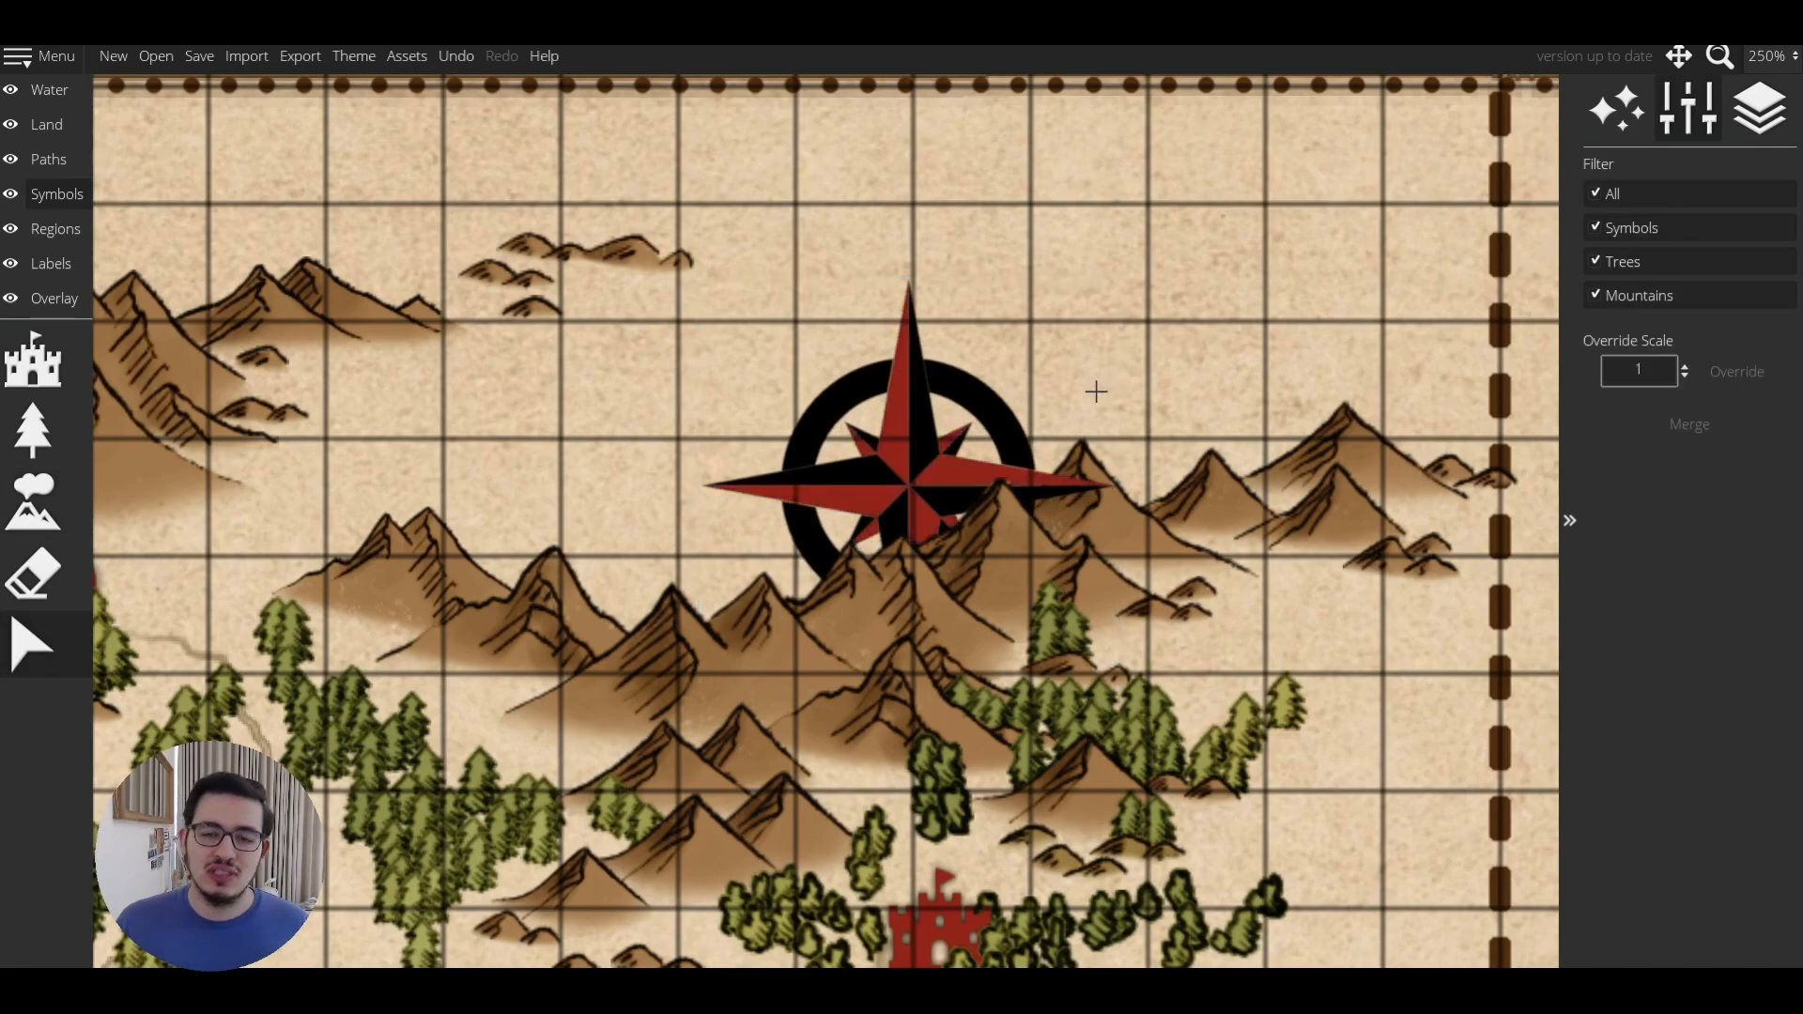
click(1069, 470)
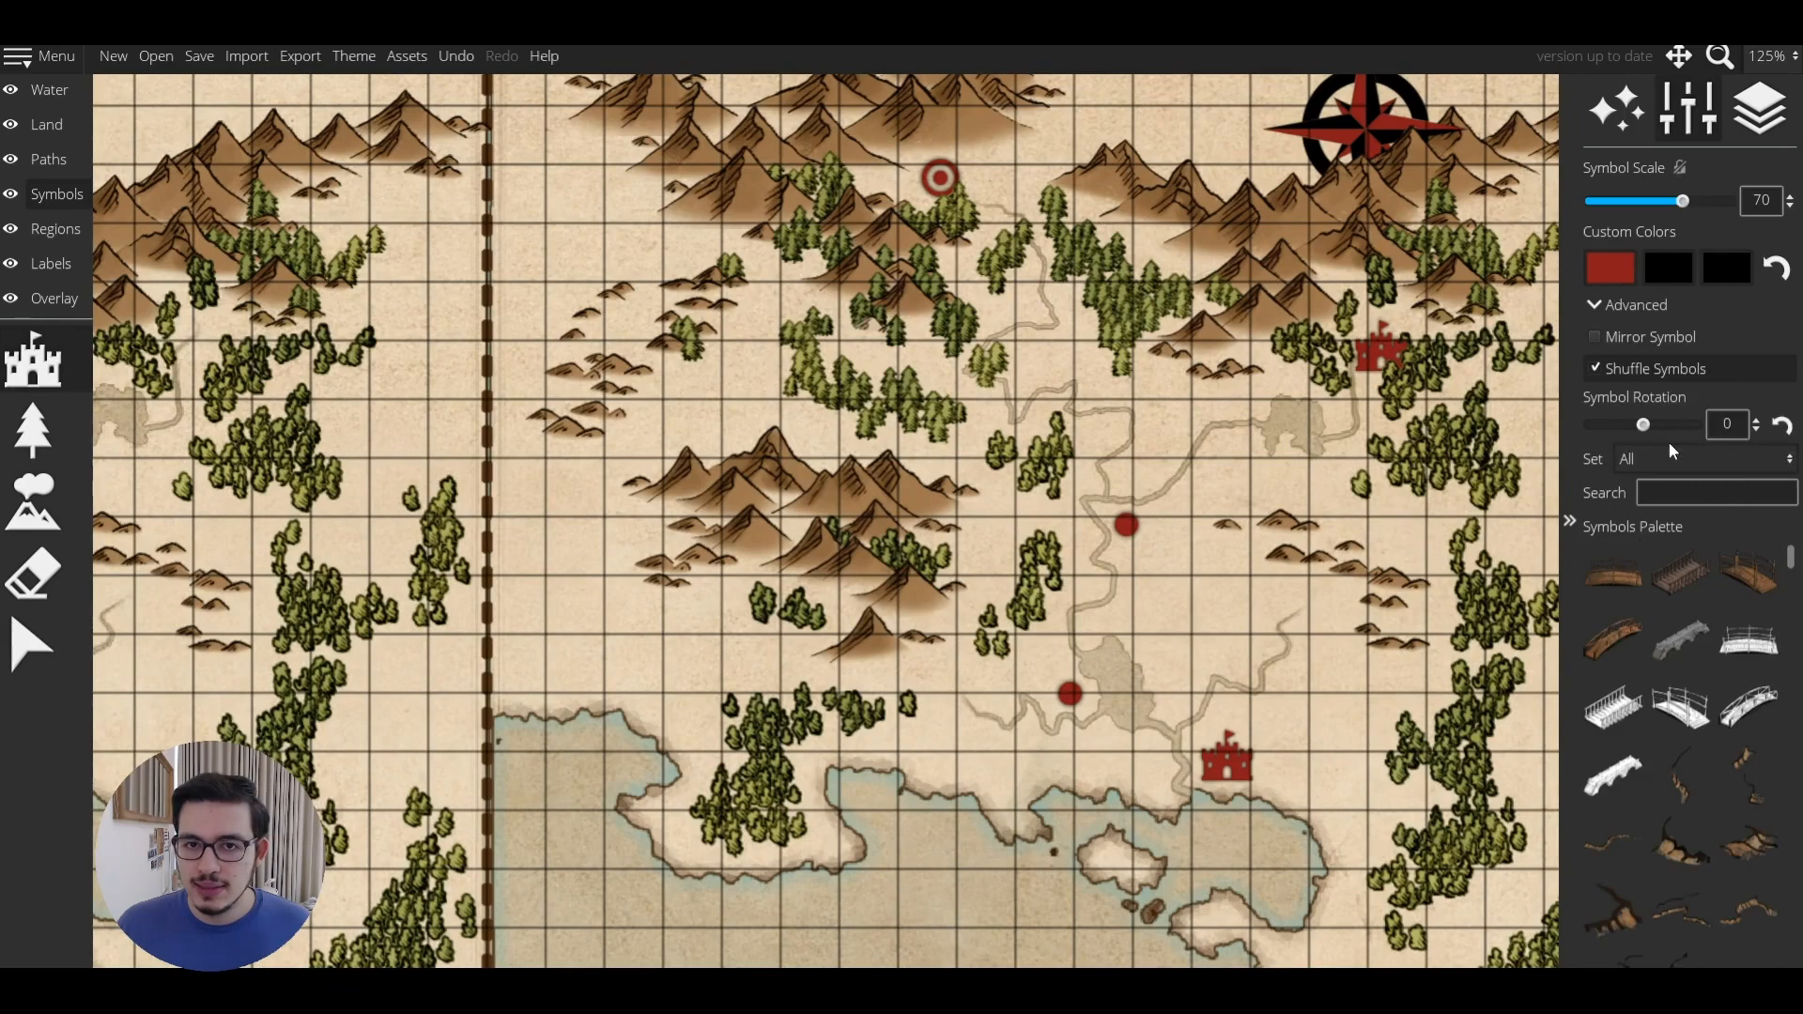
Choose the Custom Colors symbol set and place a red star on the mountains.
click(1669, 442)
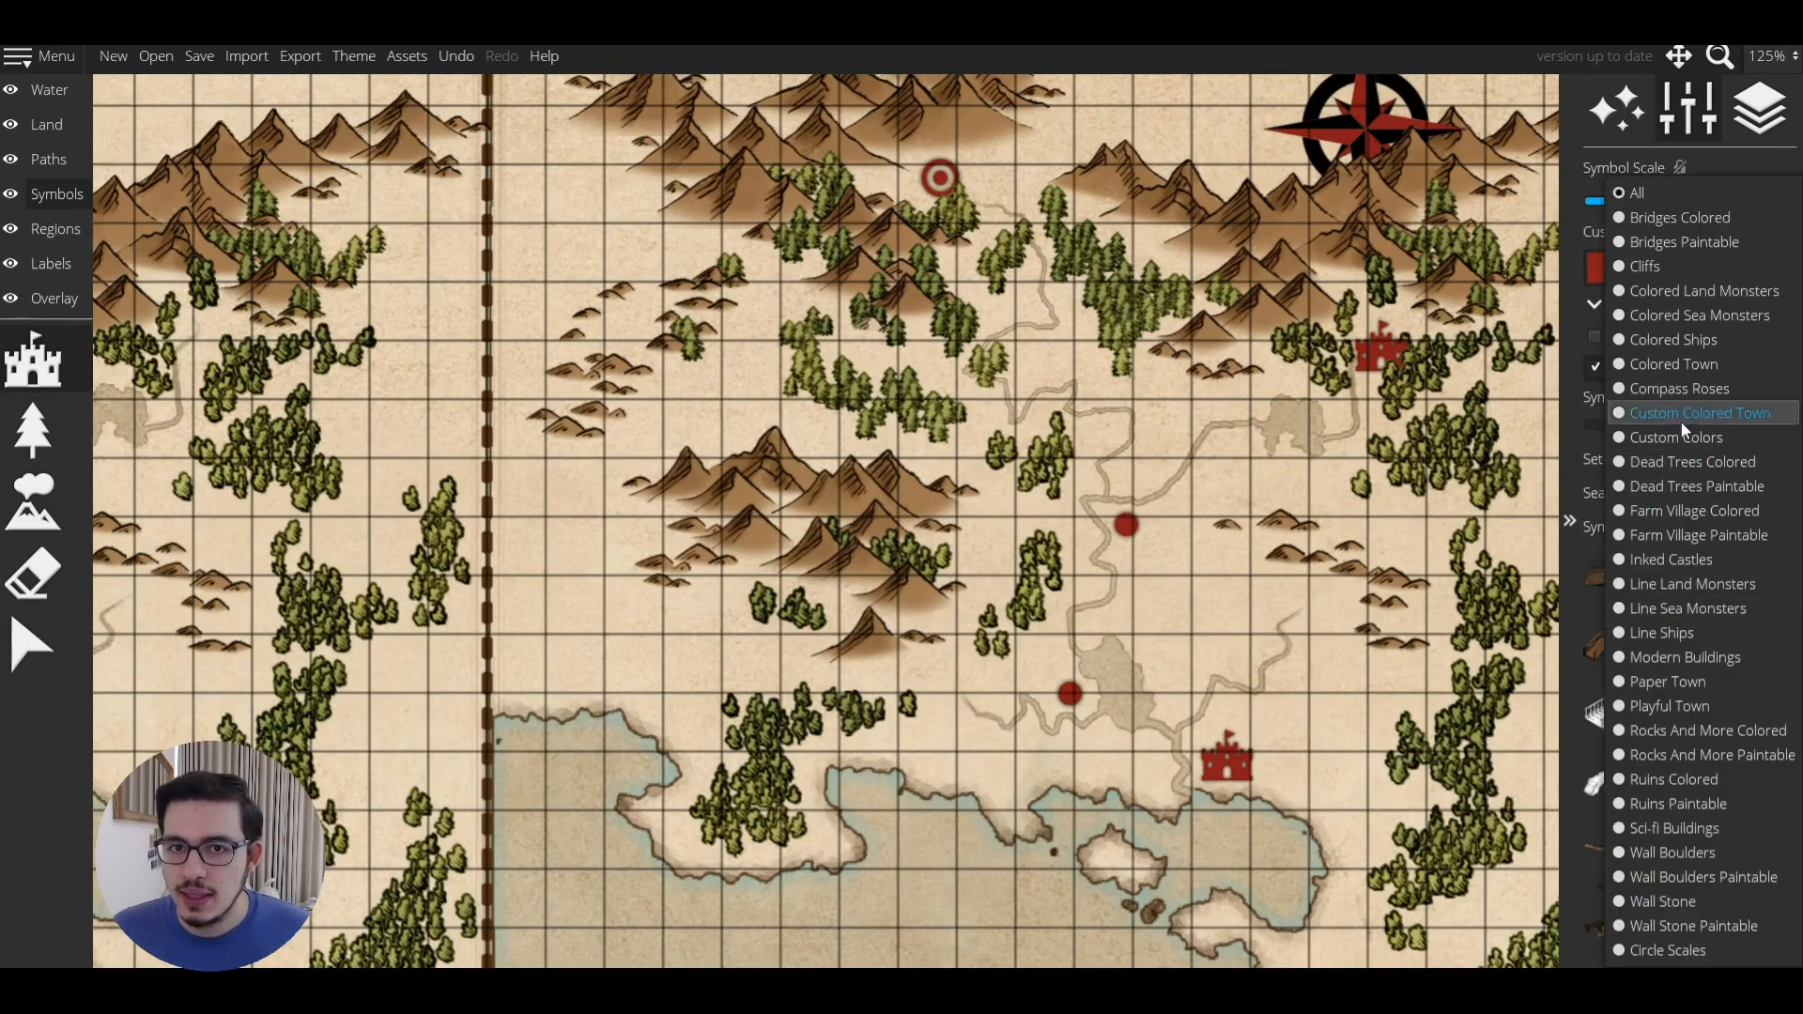
click(1675, 436)
scroll(805, 554, up, 8)
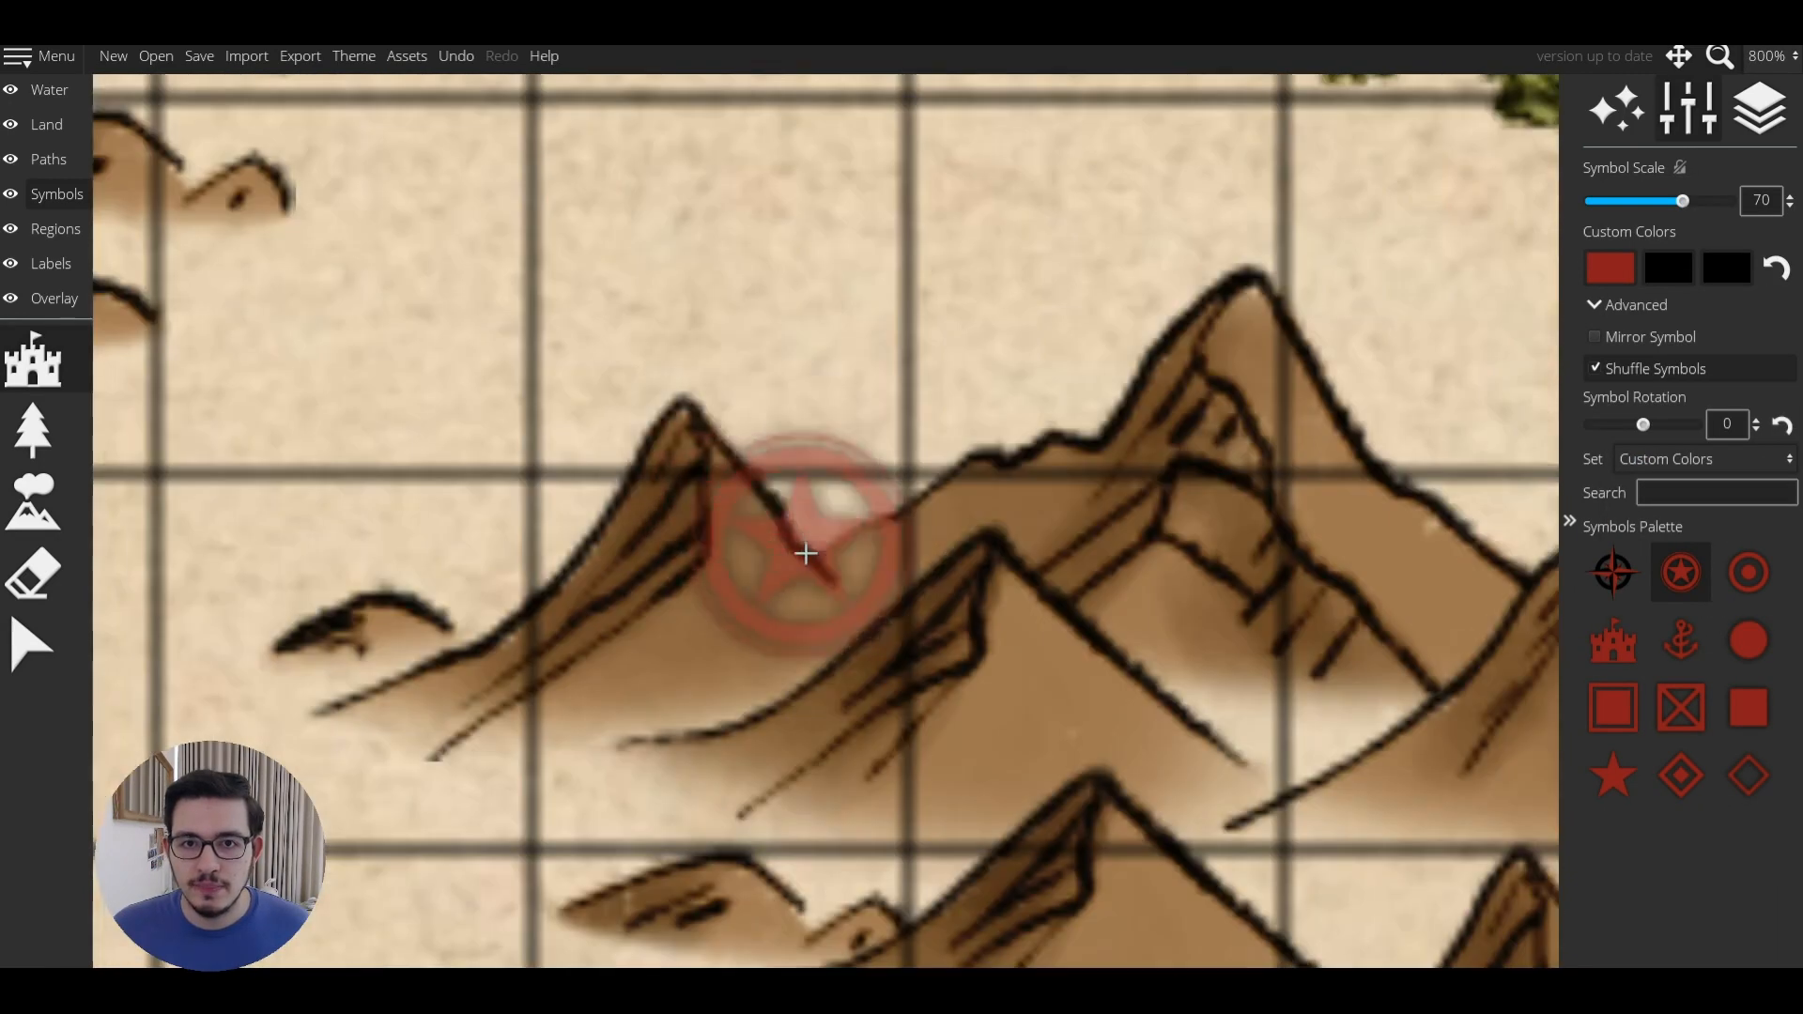
click(806, 554)
Select the red star and move it up onto the mountain peak.
key(v)
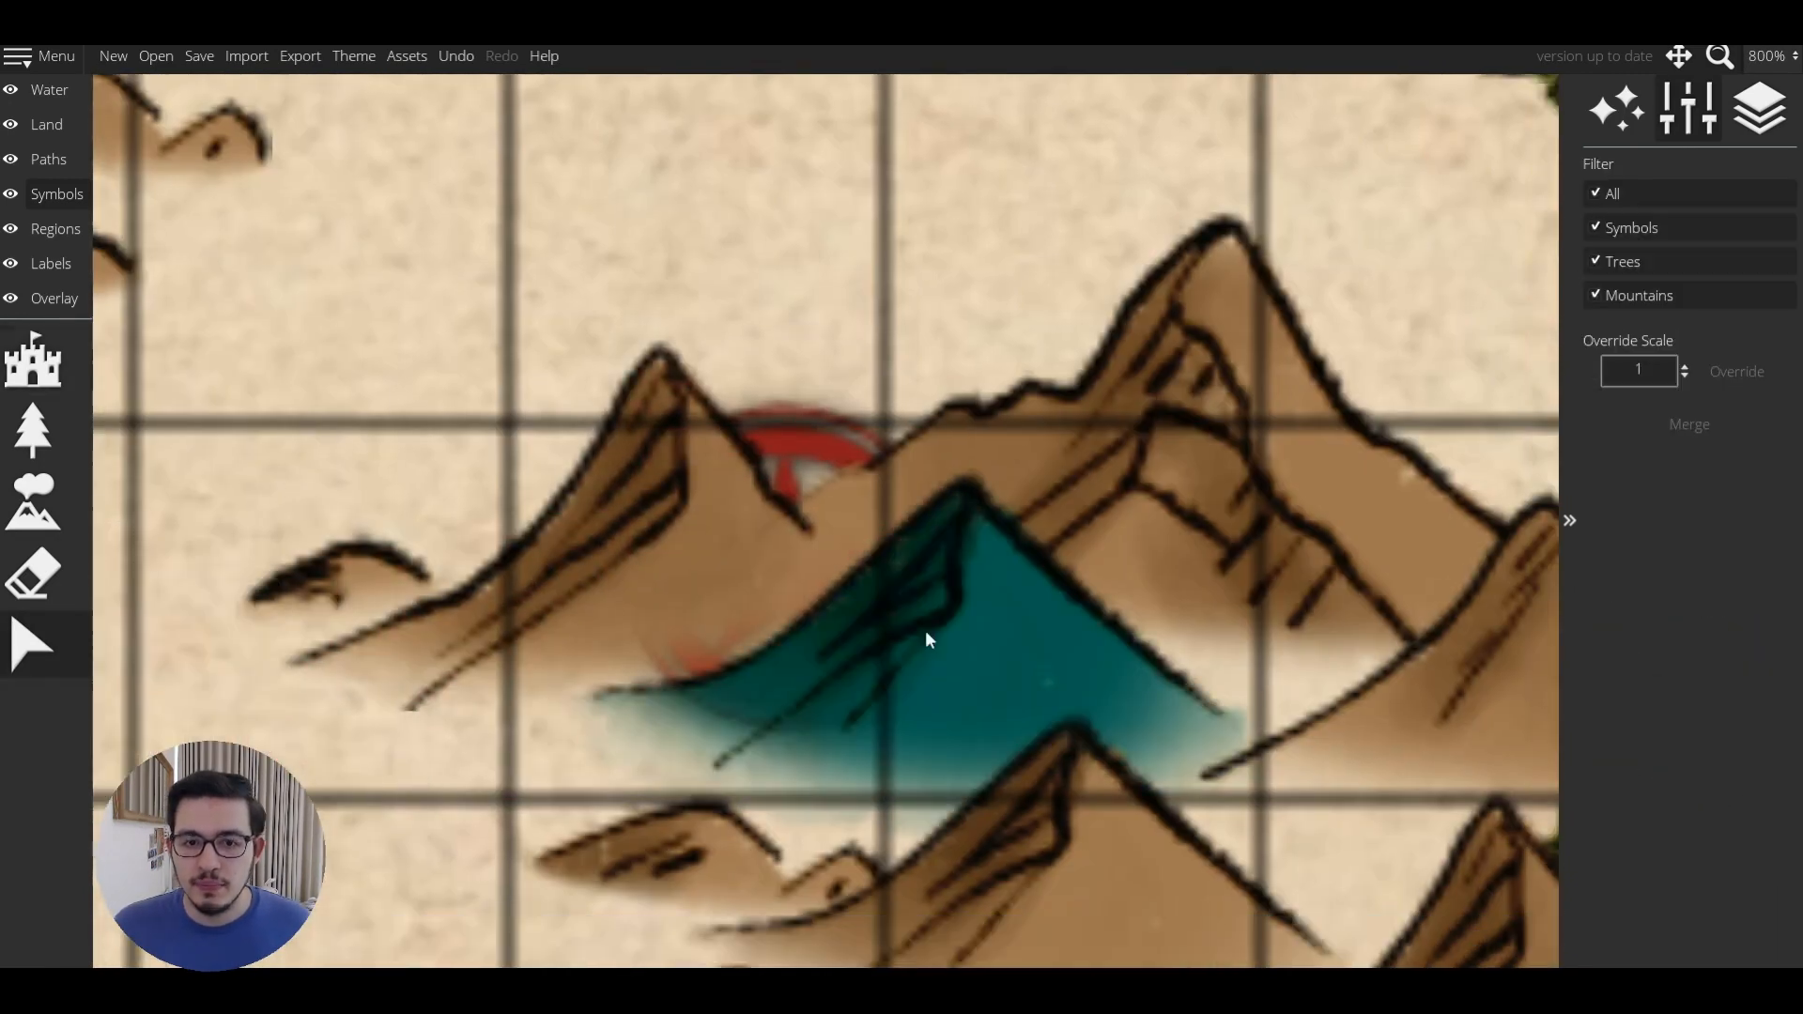
click(838, 450)
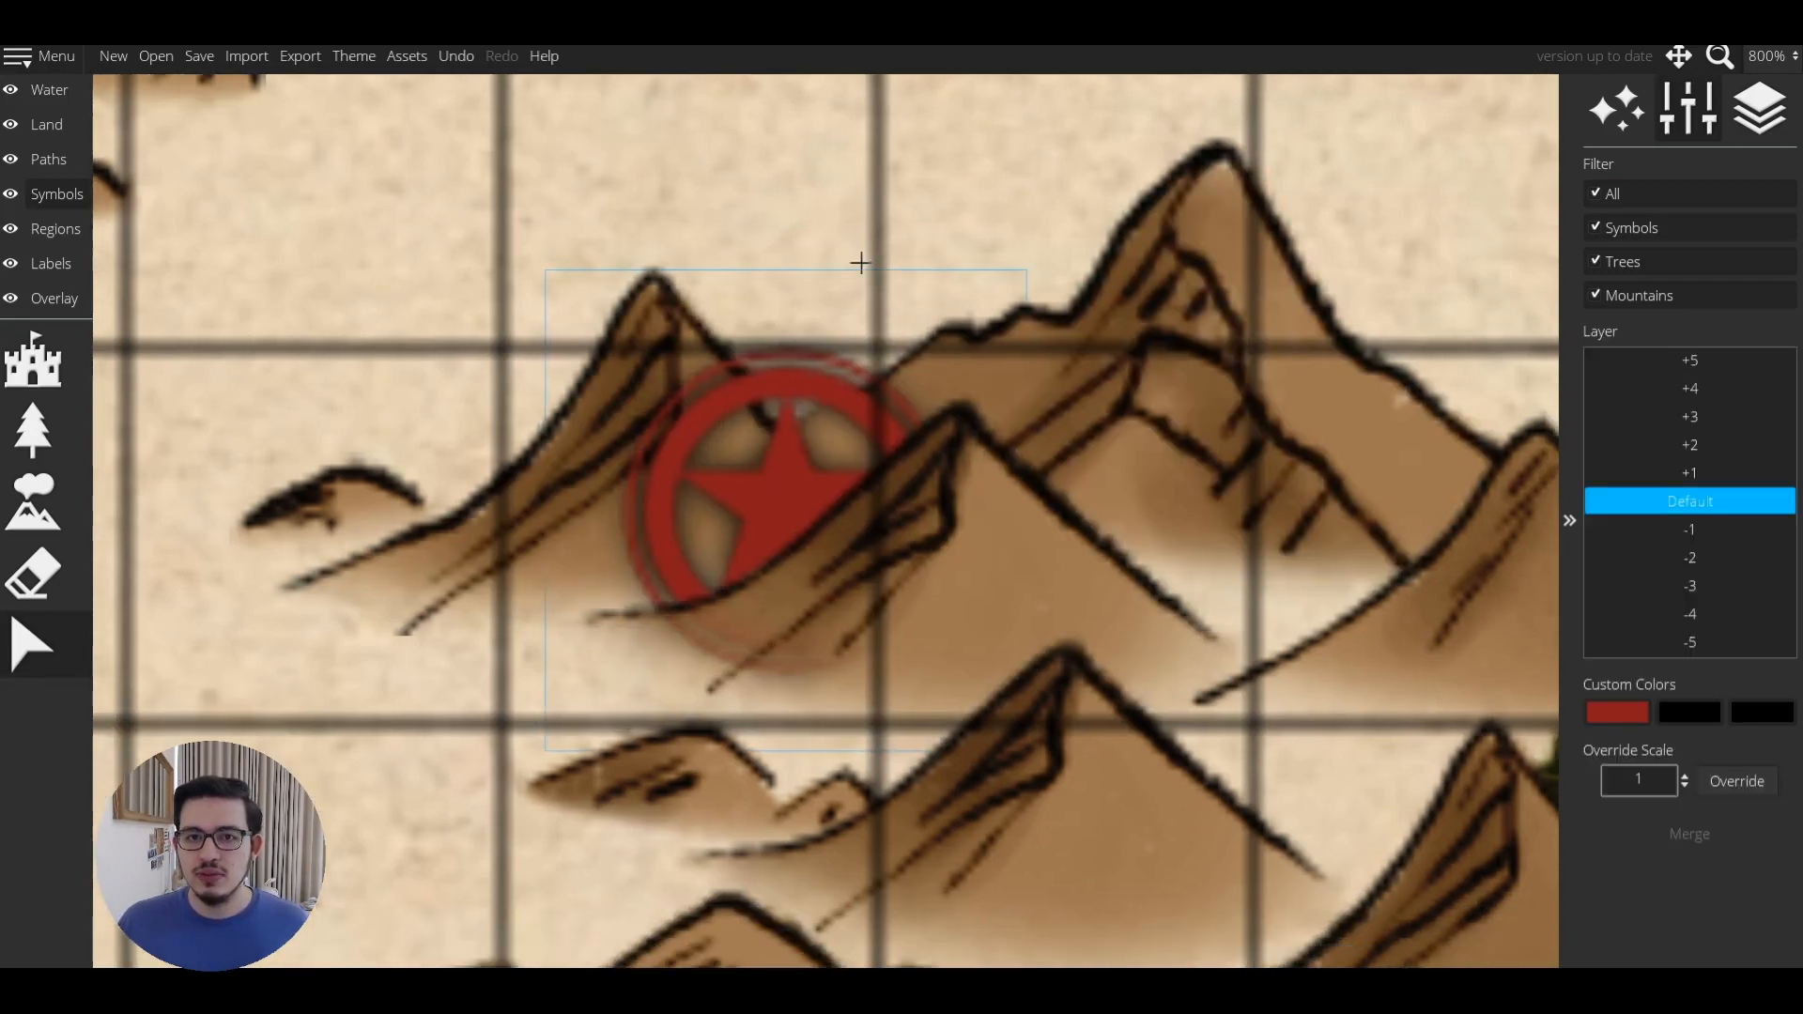
scroll(860, 263, down, 2)
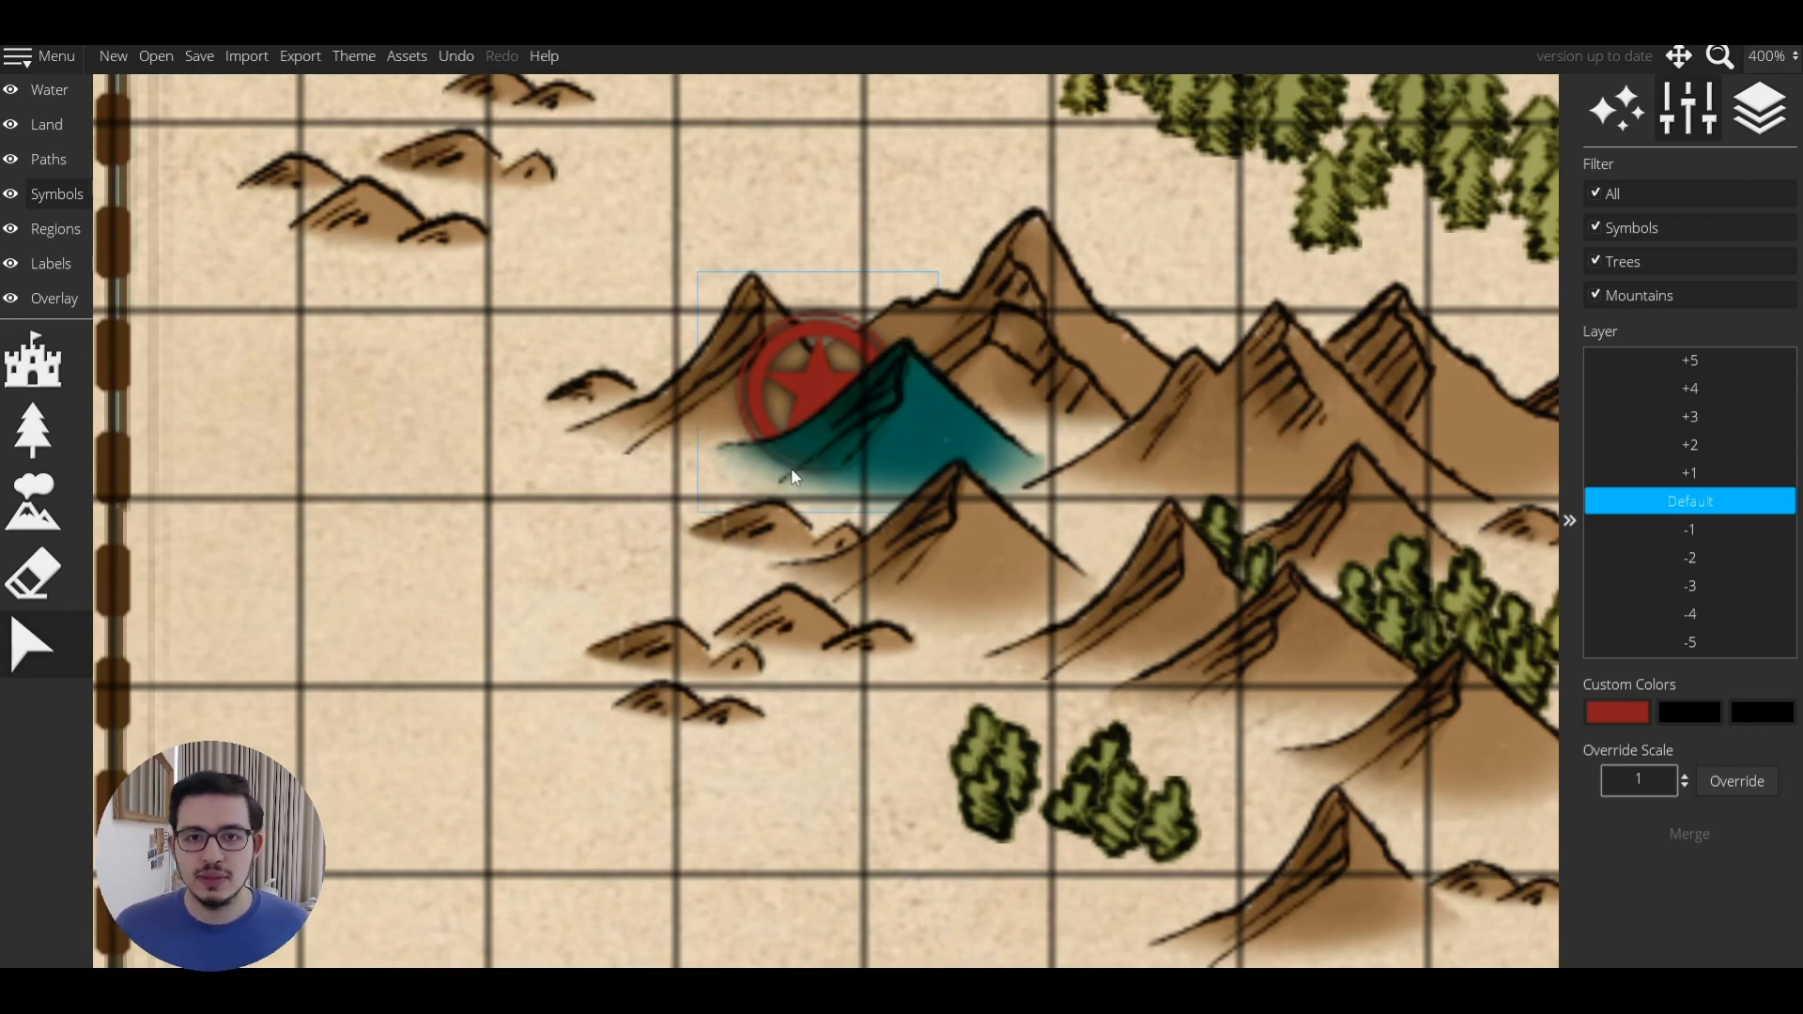
drag(813, 398, 806, 350)
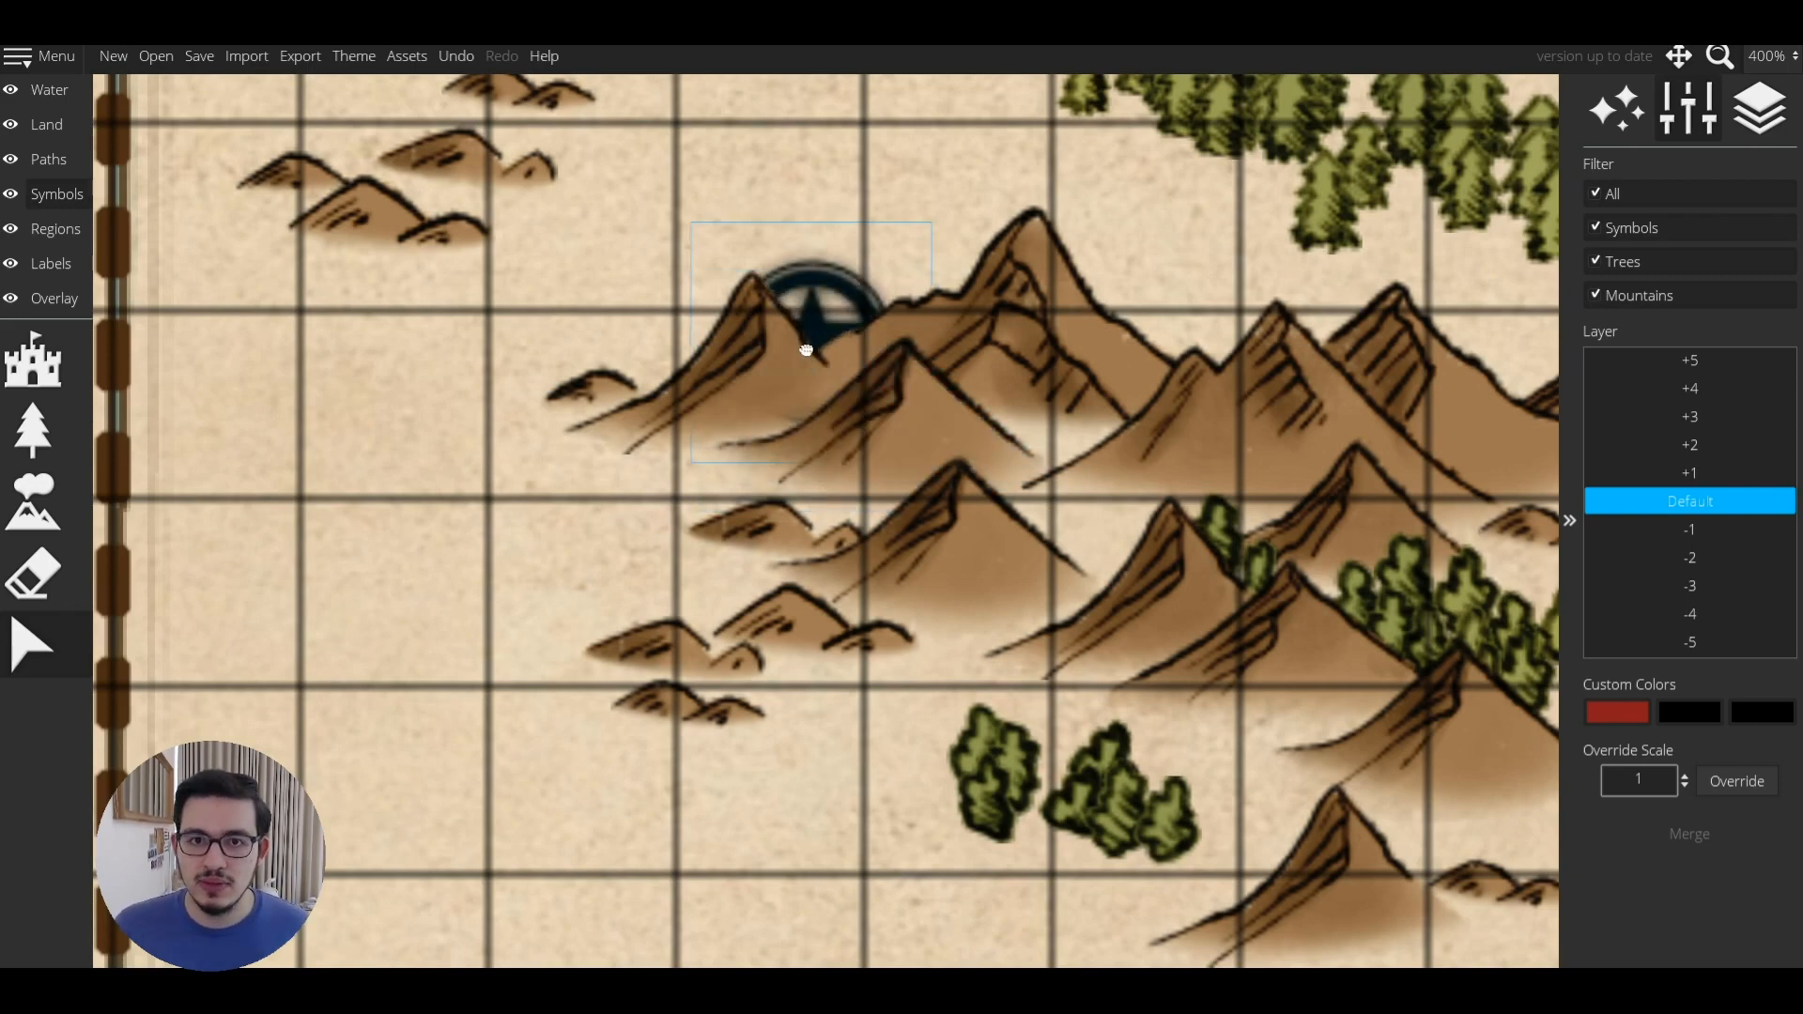
Send the left and middle mountains to layer -1 and reposition the star among them.
click(768, 409)
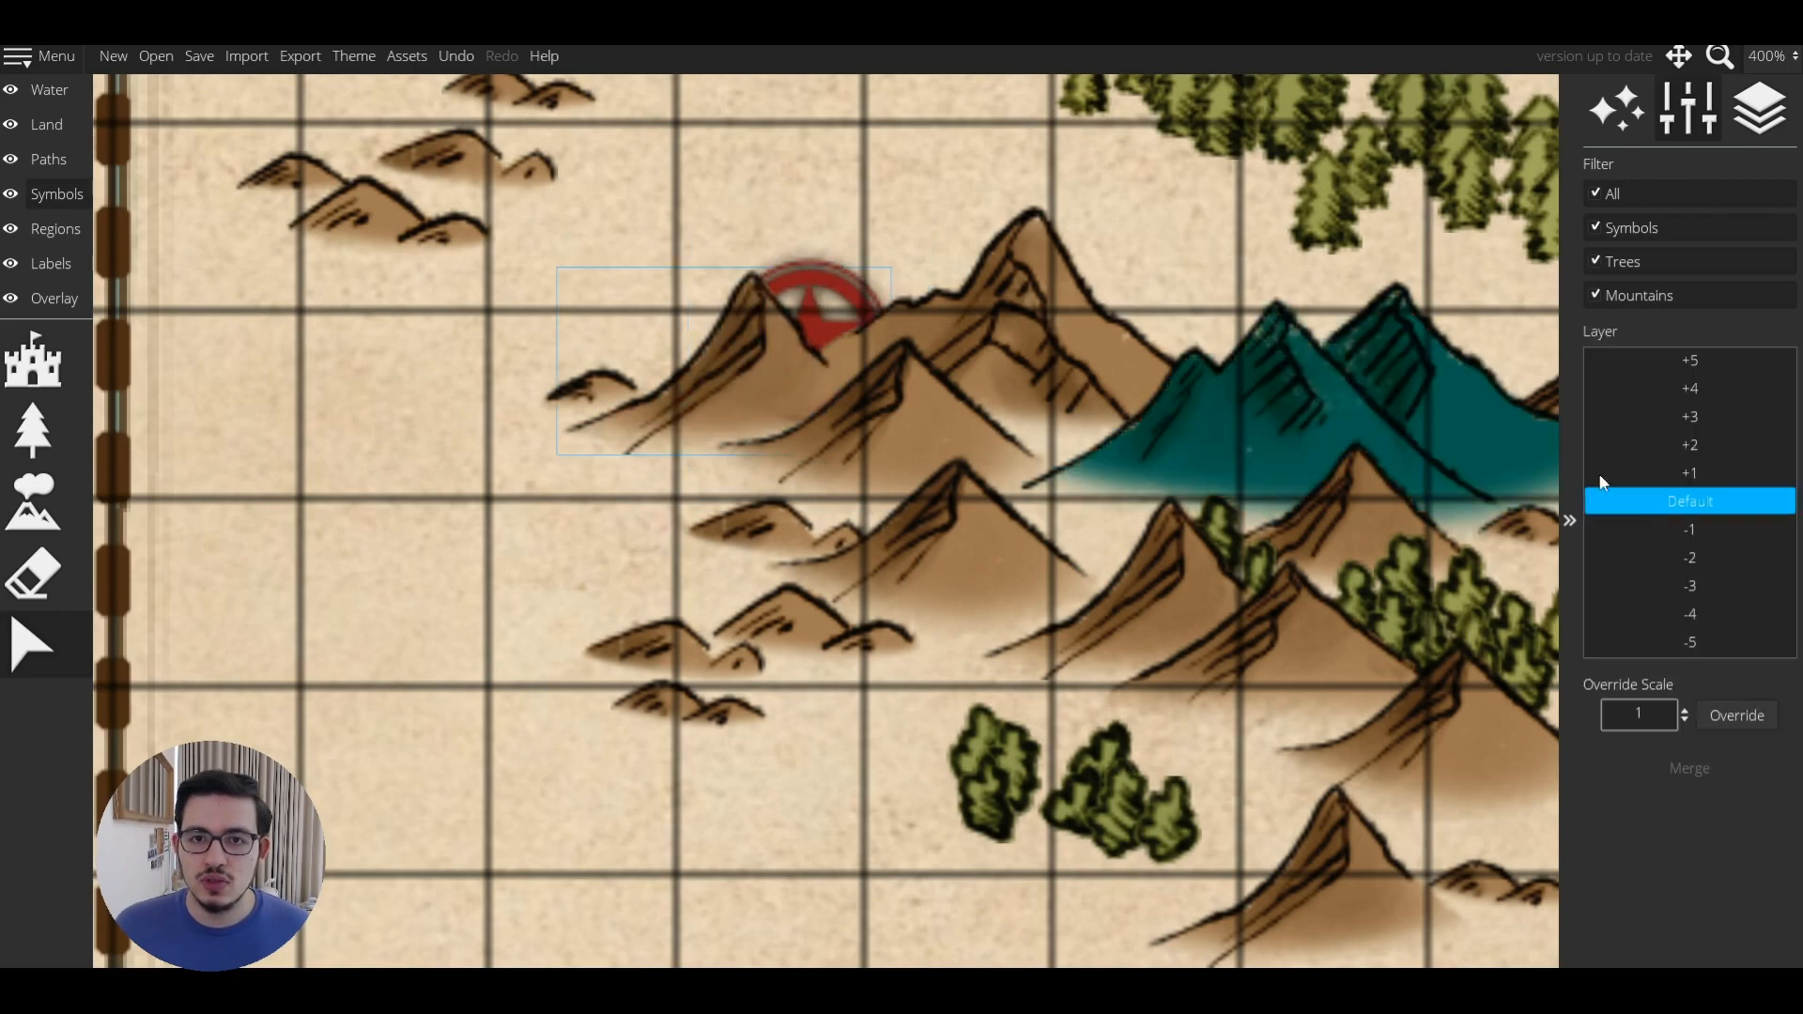
click(1666, 528)
click(1123, 346)
click(1634, 532)
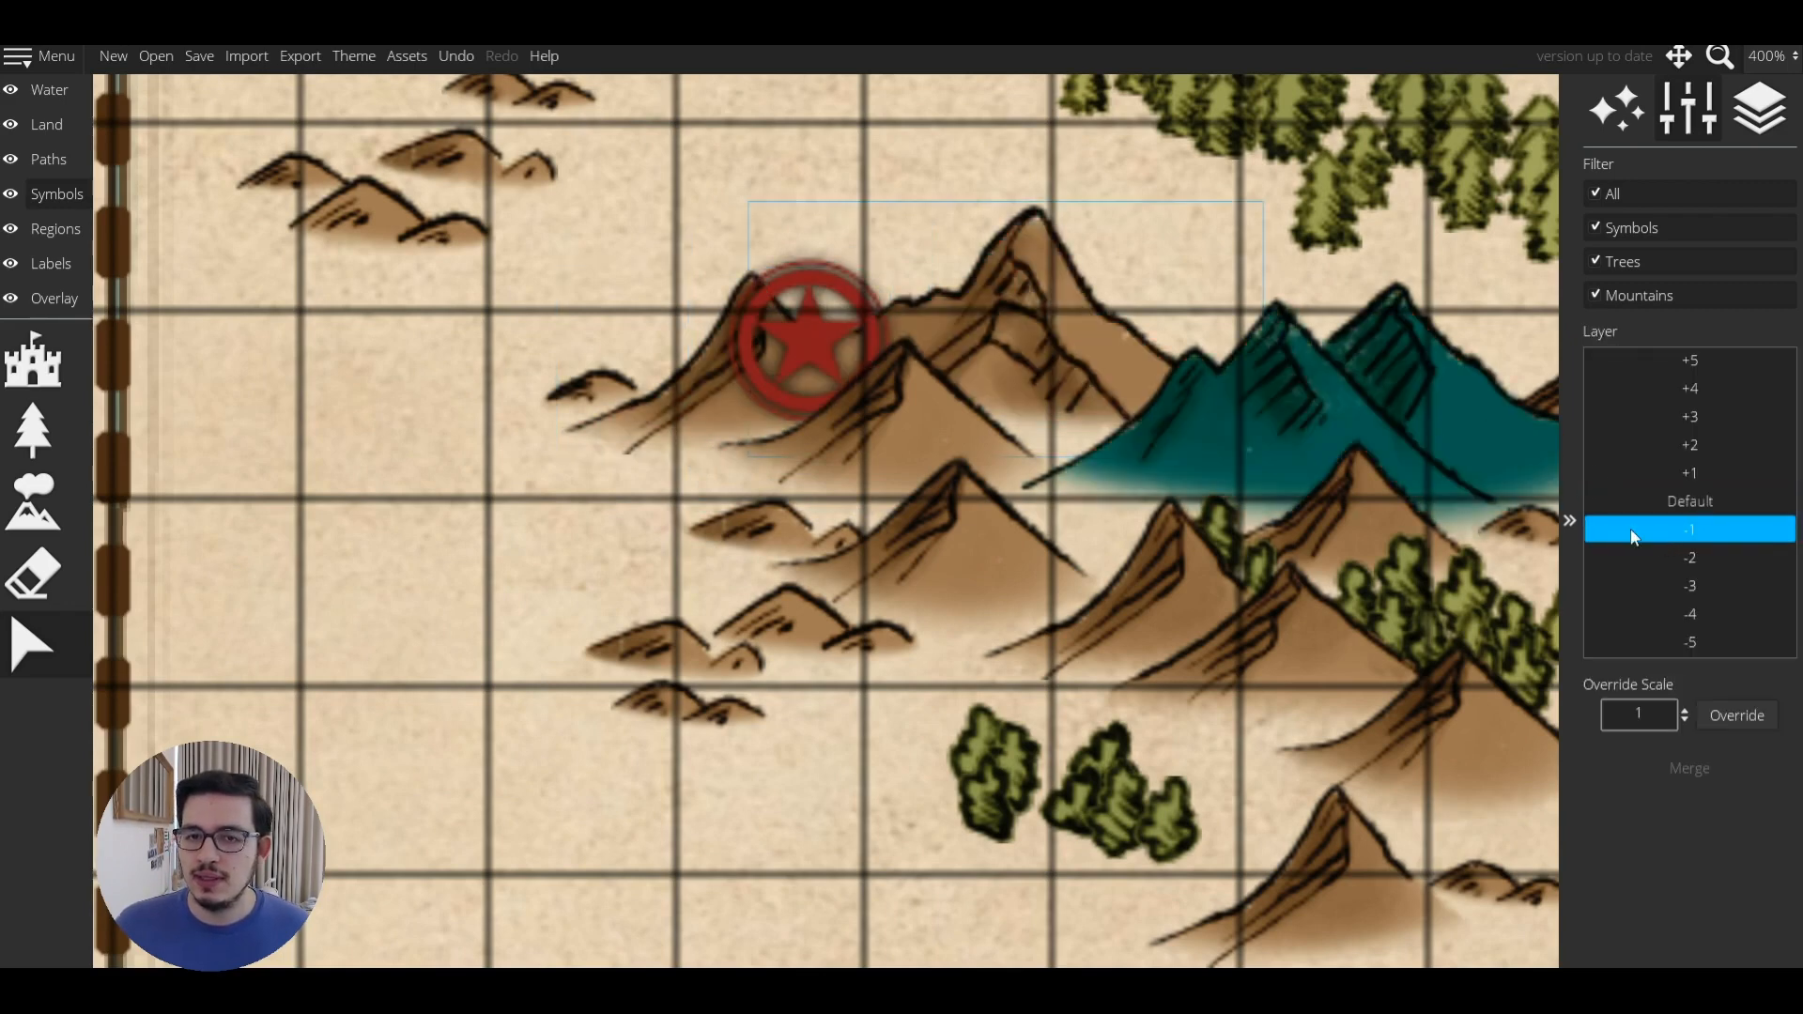
mouse_move(807, 338)
mouse_down()
mouse_move(845, 340)
mouse_move(813, 351)
mouse_up()
click(824, 253)
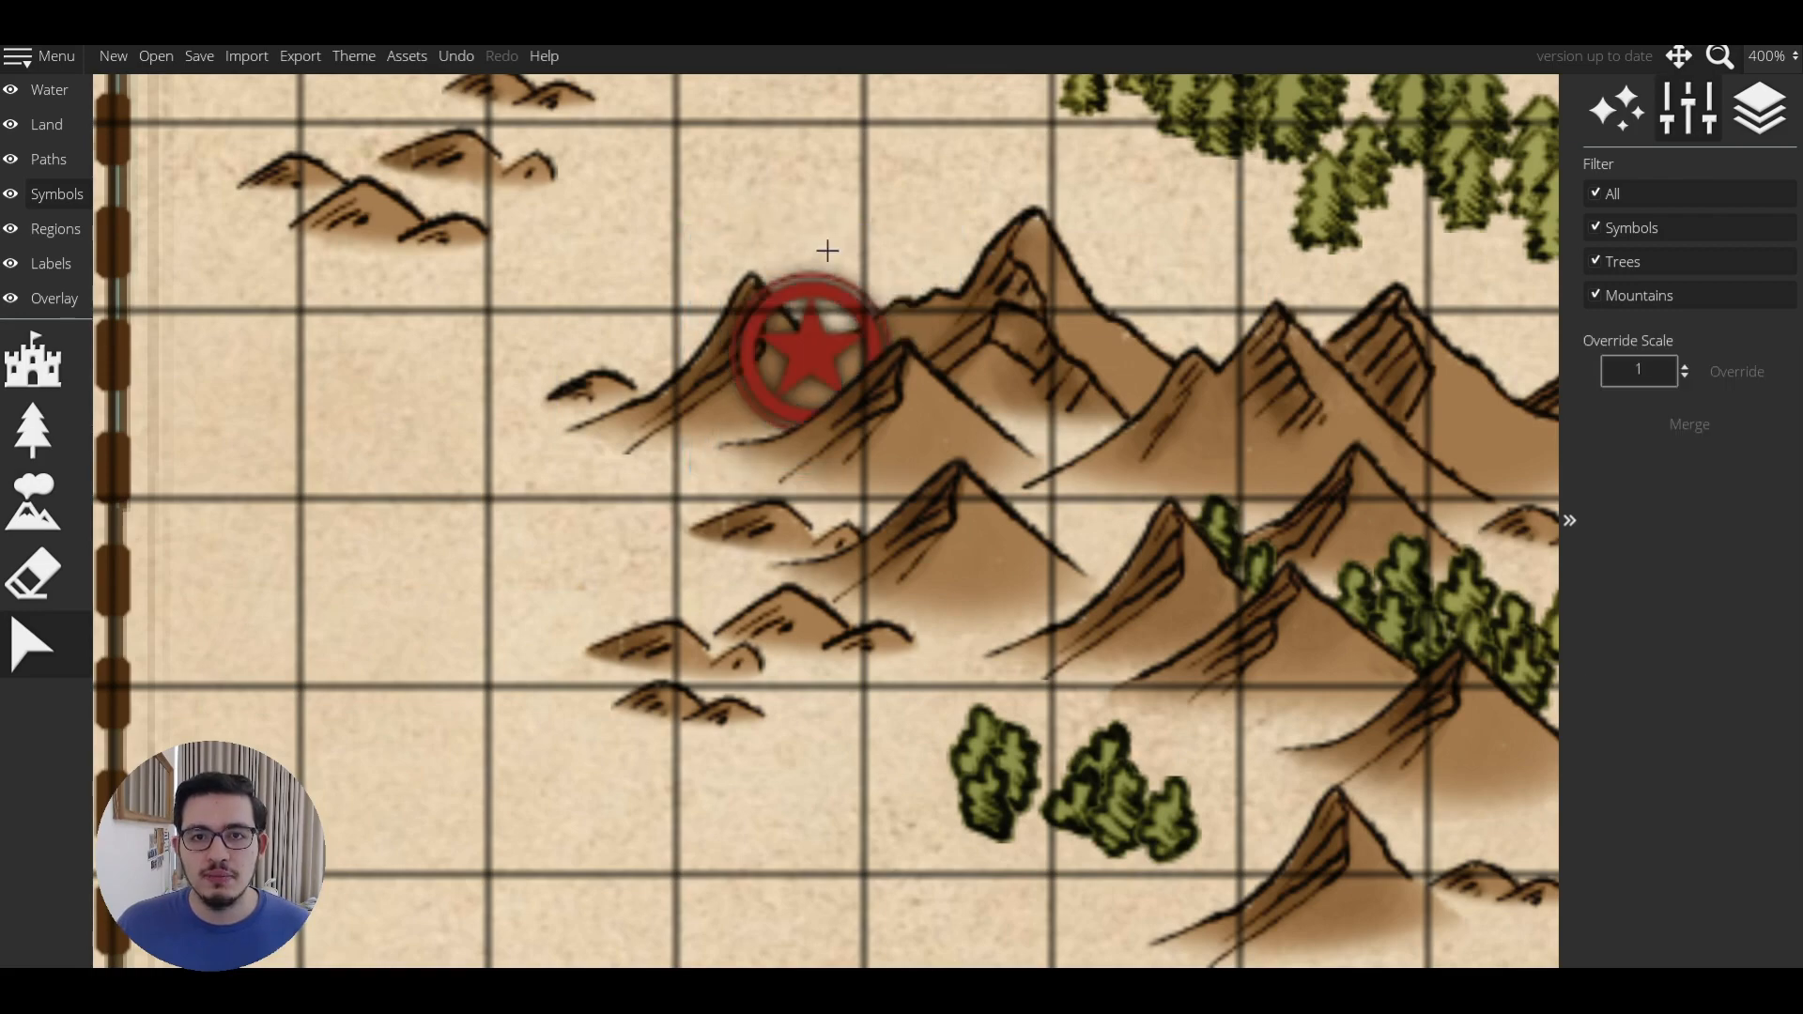
Check a mountain's layer, then pan right to the castles and compass rose.
scroll(828, 250, down, 3)
scroll(876, 380, up, 1)
click(876, 379)
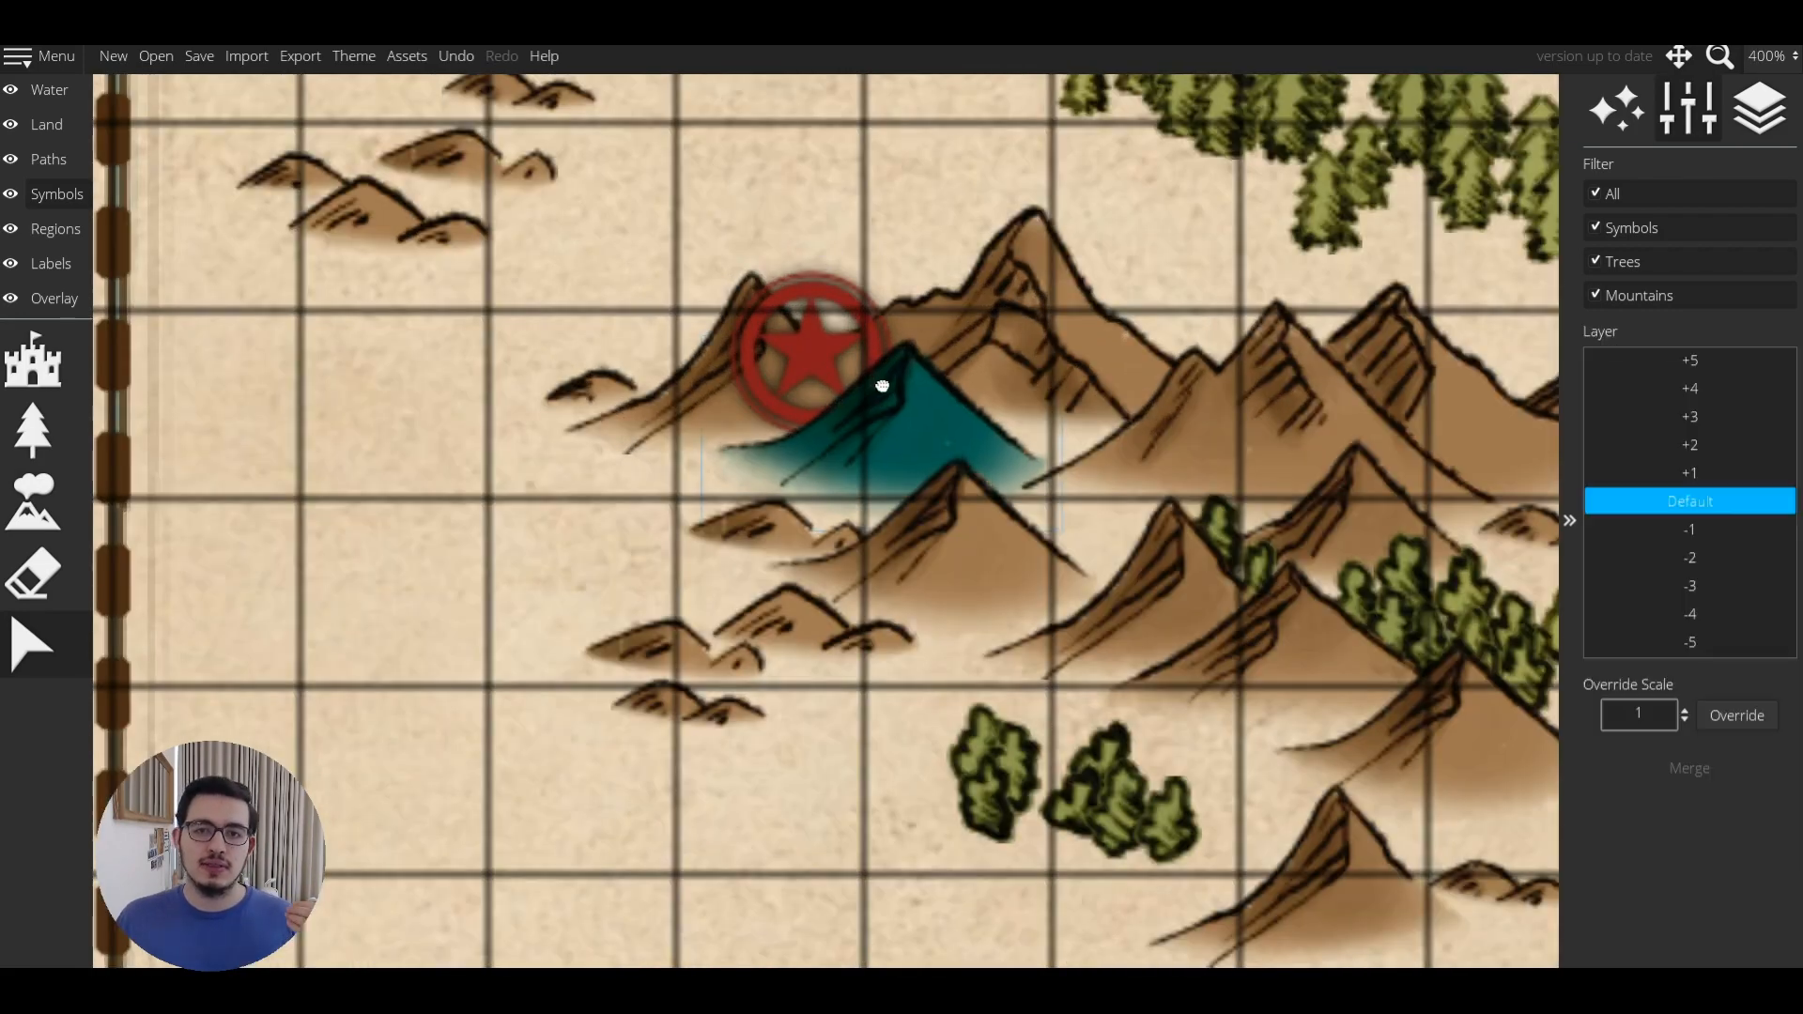
click(811, 180)
scroll(810, 180, down, 2)
scroll(811, 179, down, 2)
key(Right)
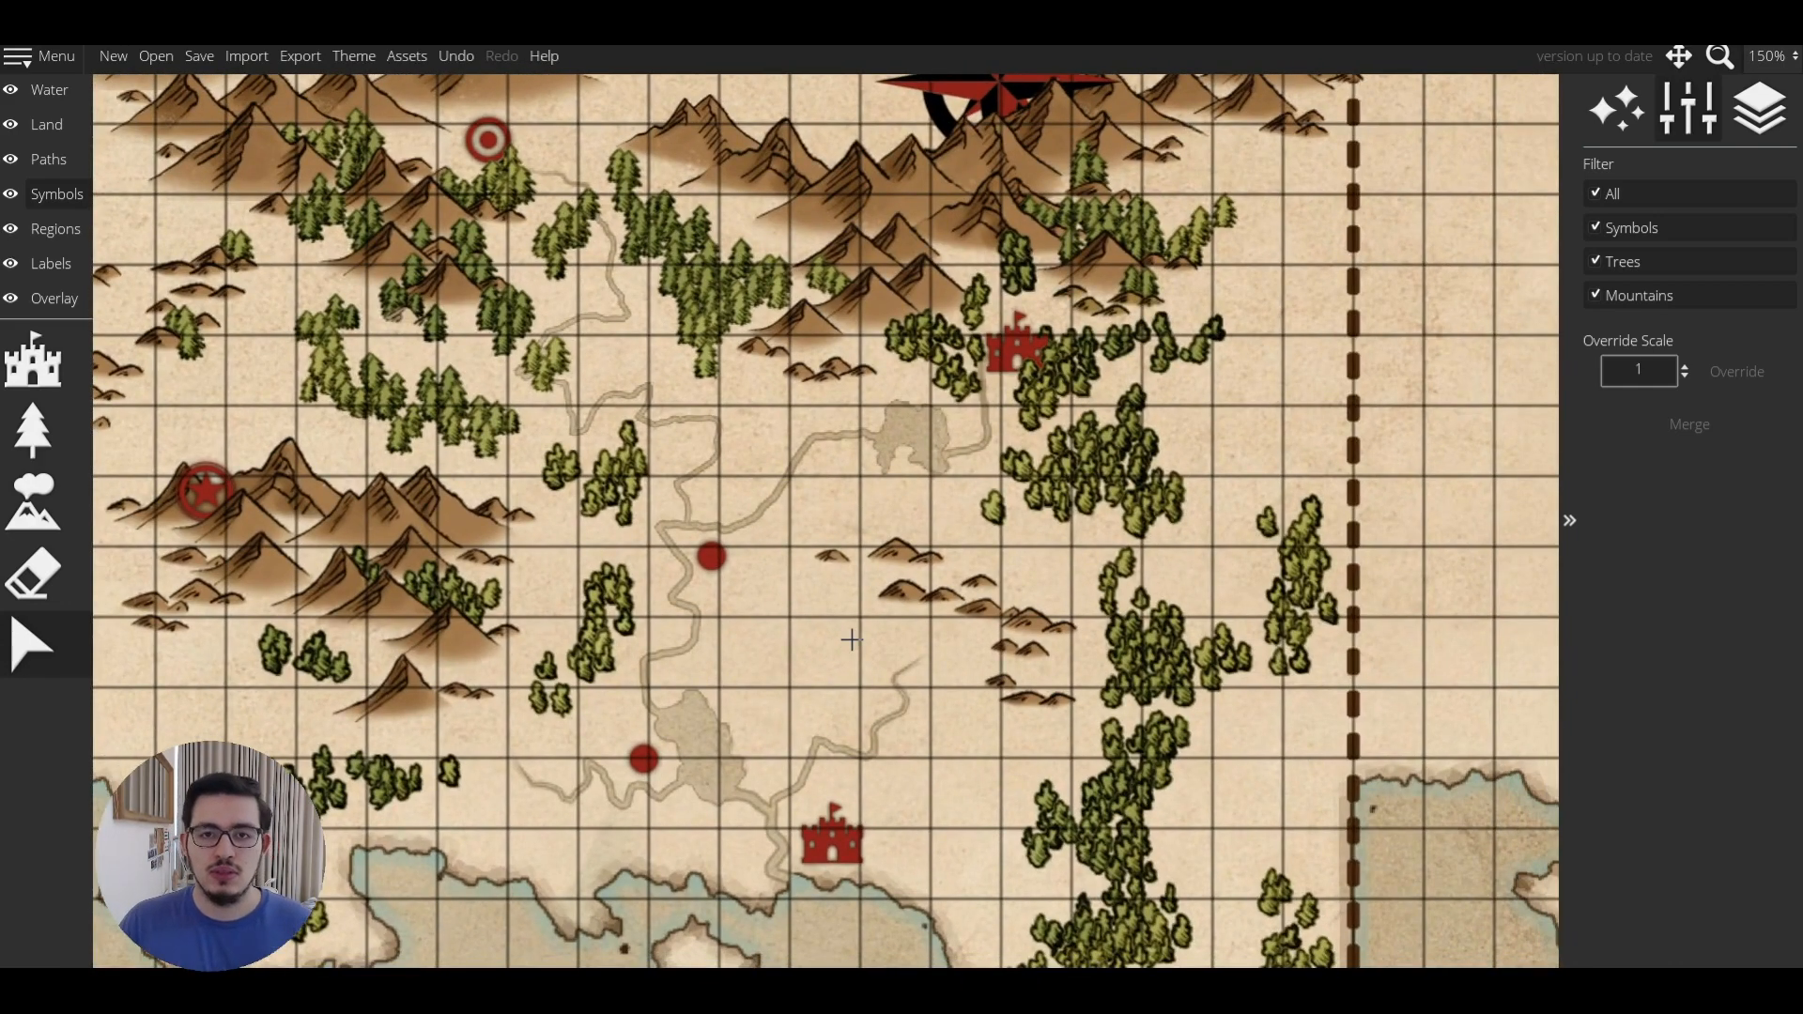
Place a sea monster in the southern sea, then switch to Colored Land Monsters and select the blue dragon.
scroll(851, 639, down, 1)
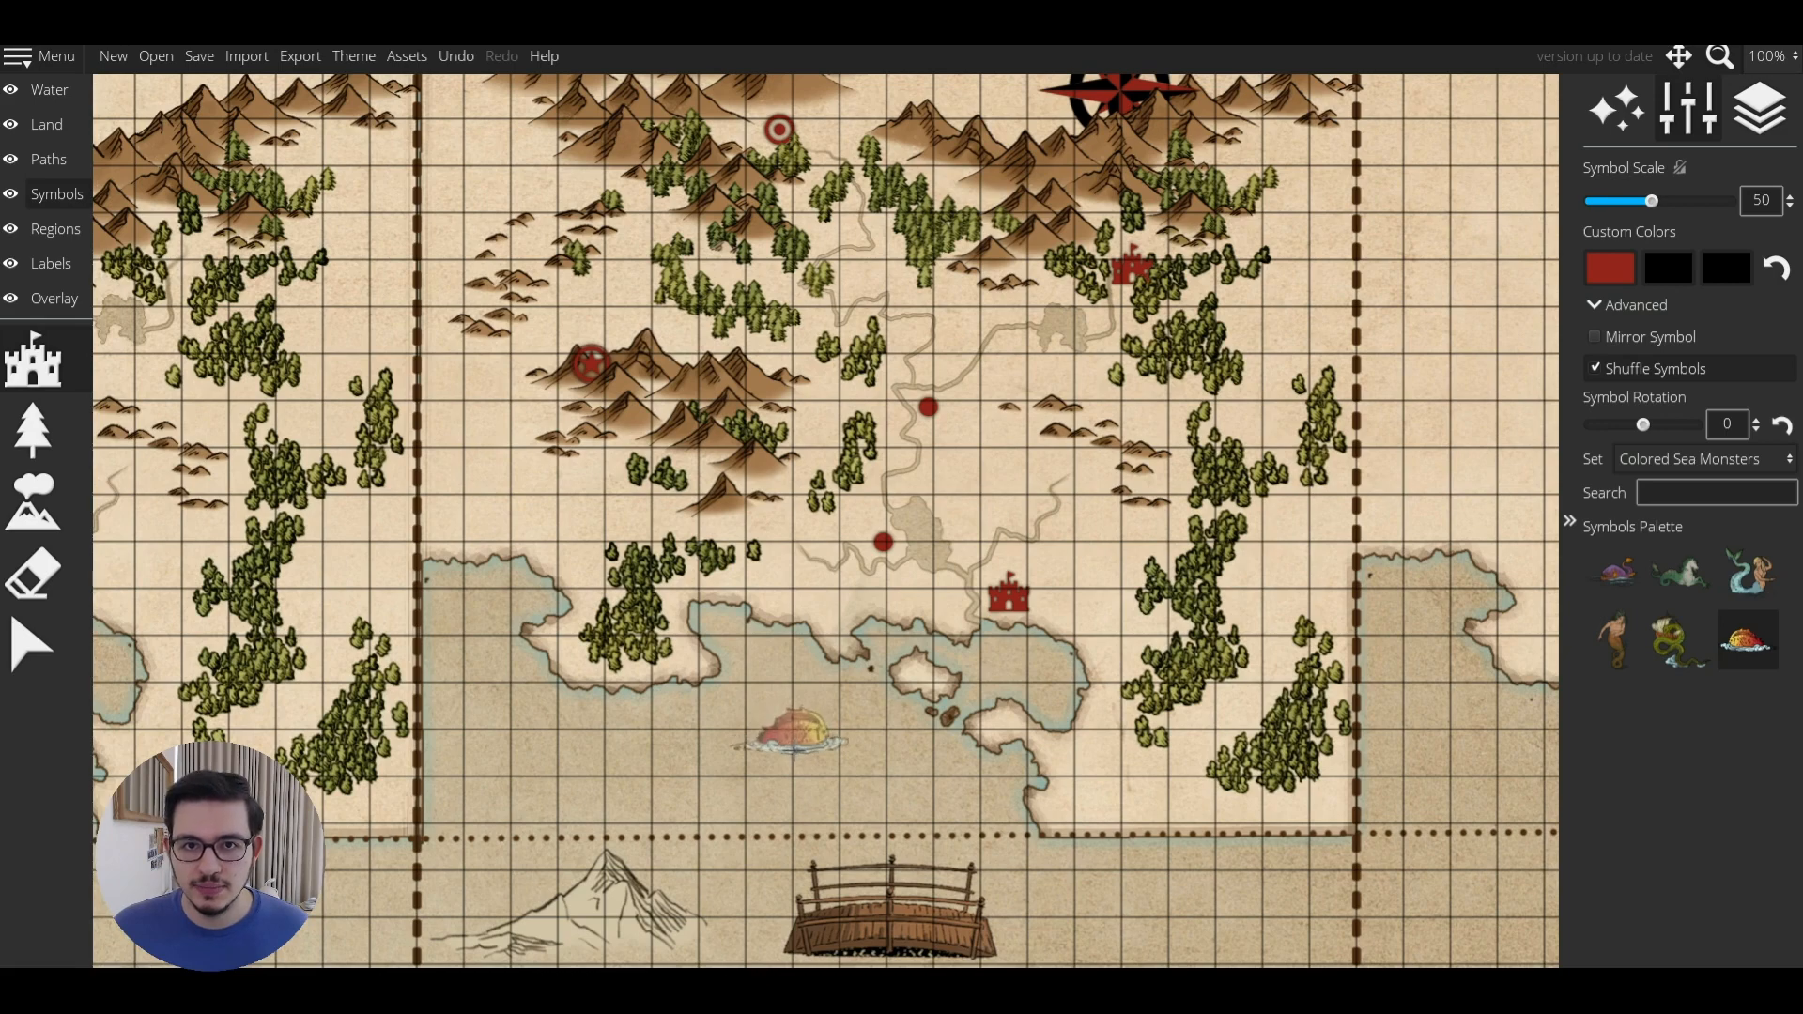
click(776, 731)
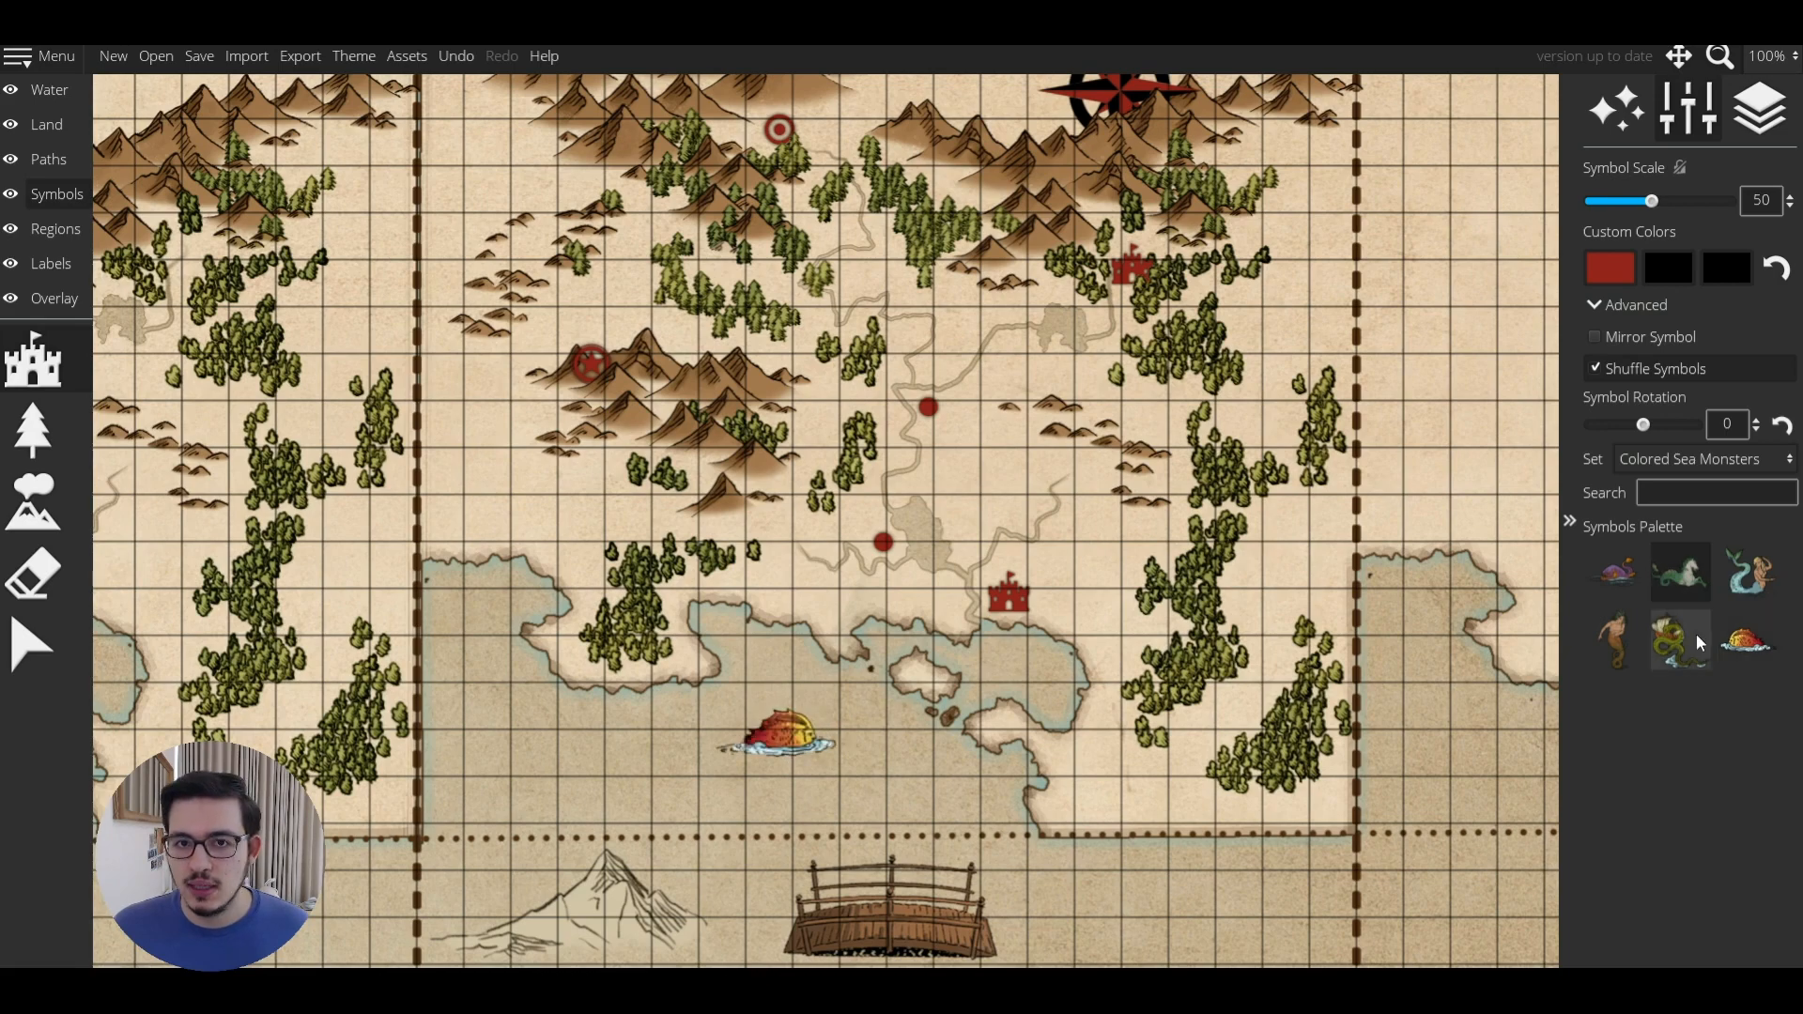
click(1687, 465)
click(1676, 290)
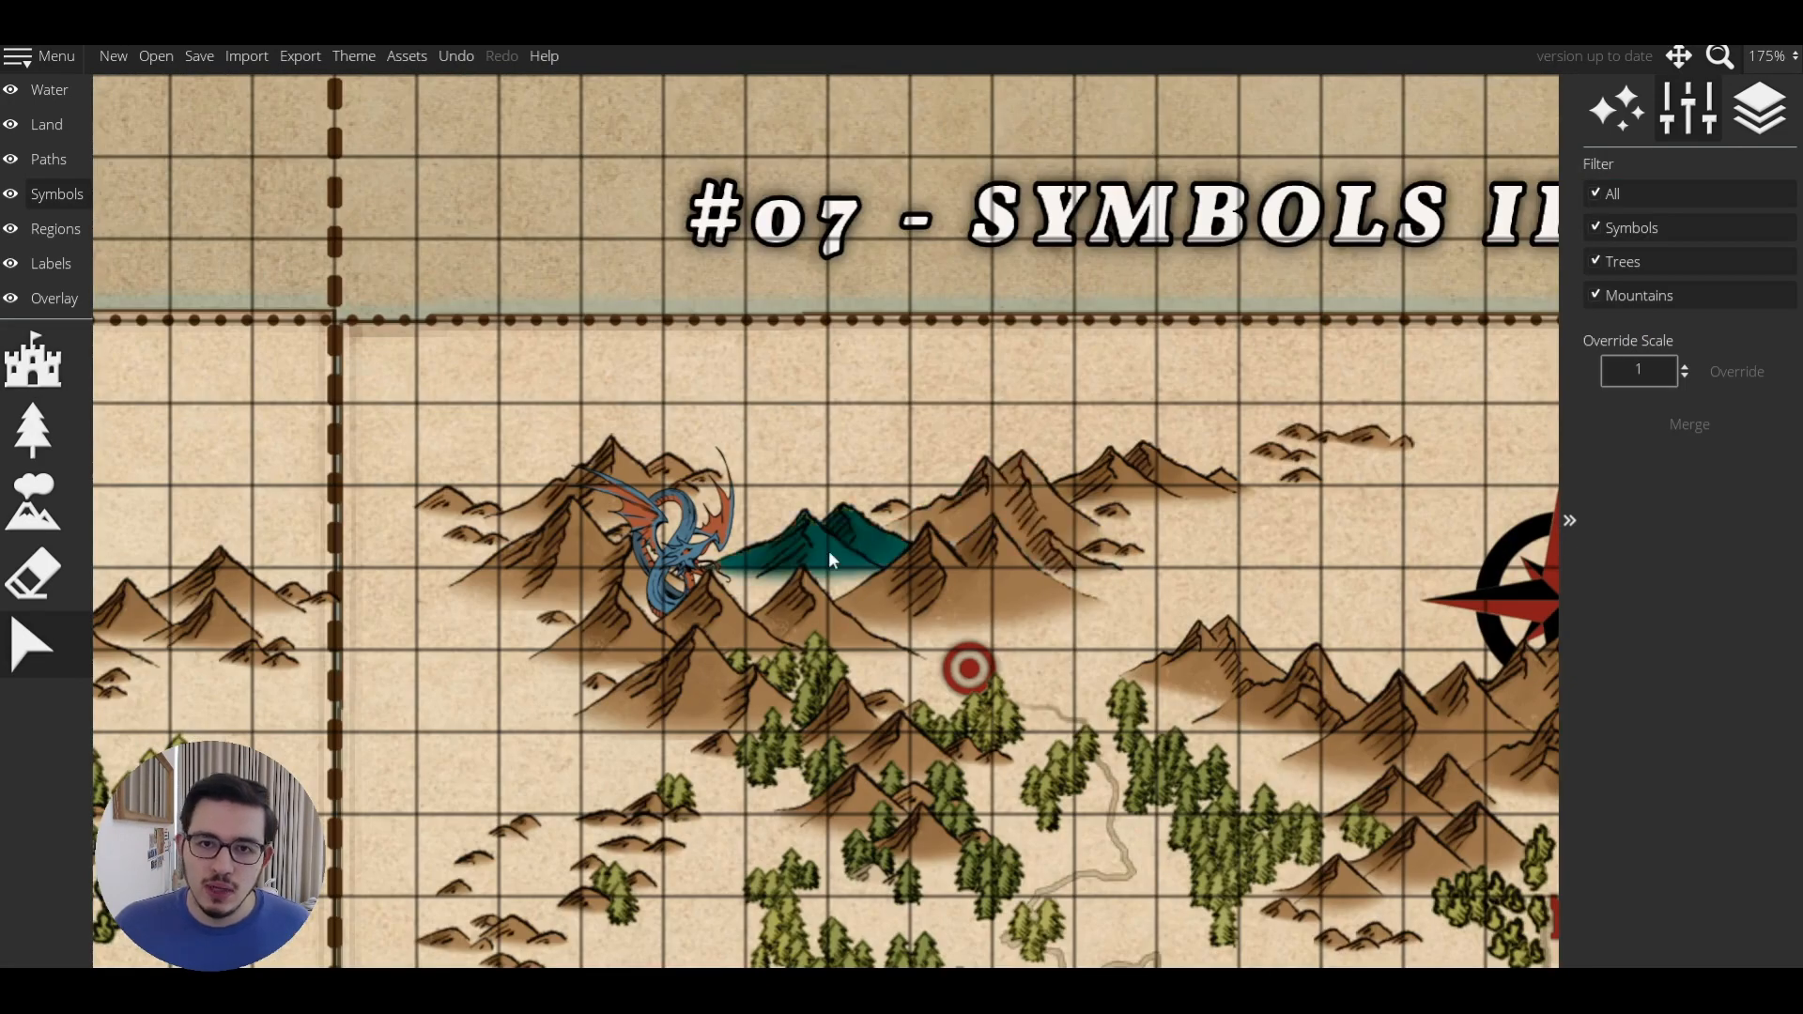
scroll(751, 526, up, 3)
click(578, 560)
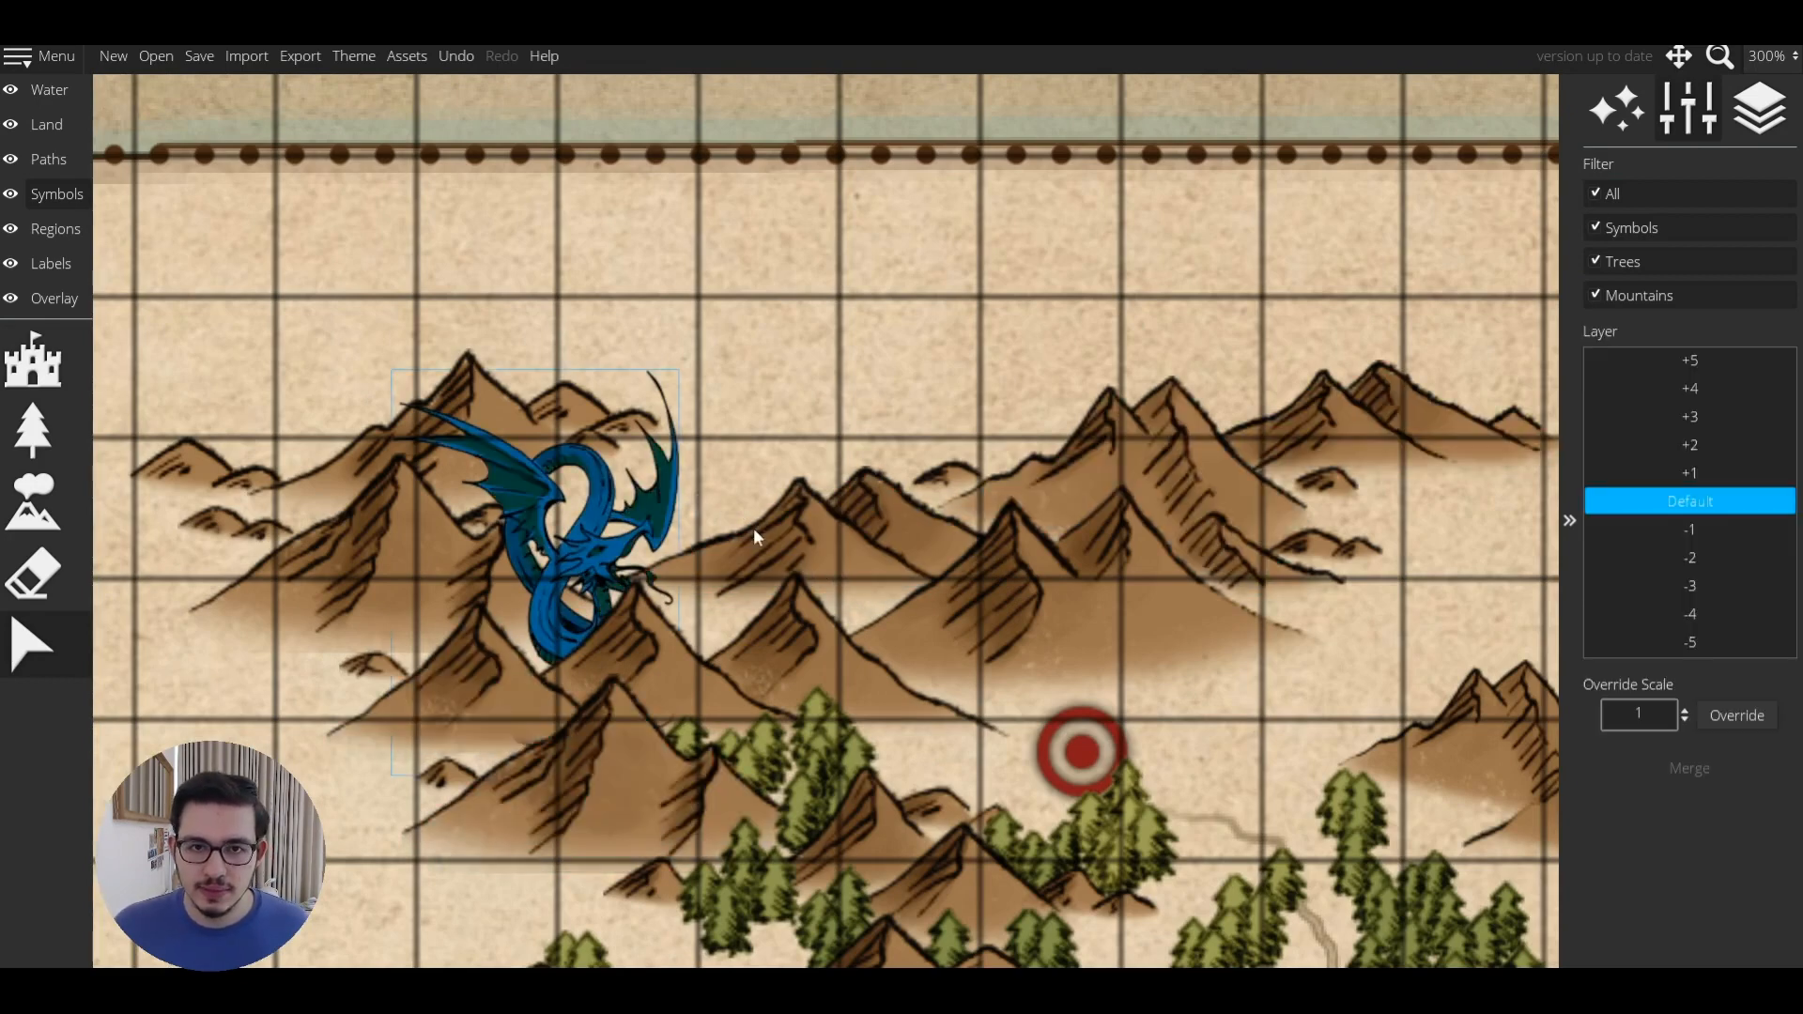
Limit the selection filter to Mountains and box-select the mountains around the dragon.
click(1598, 192)
click(1596, 293)
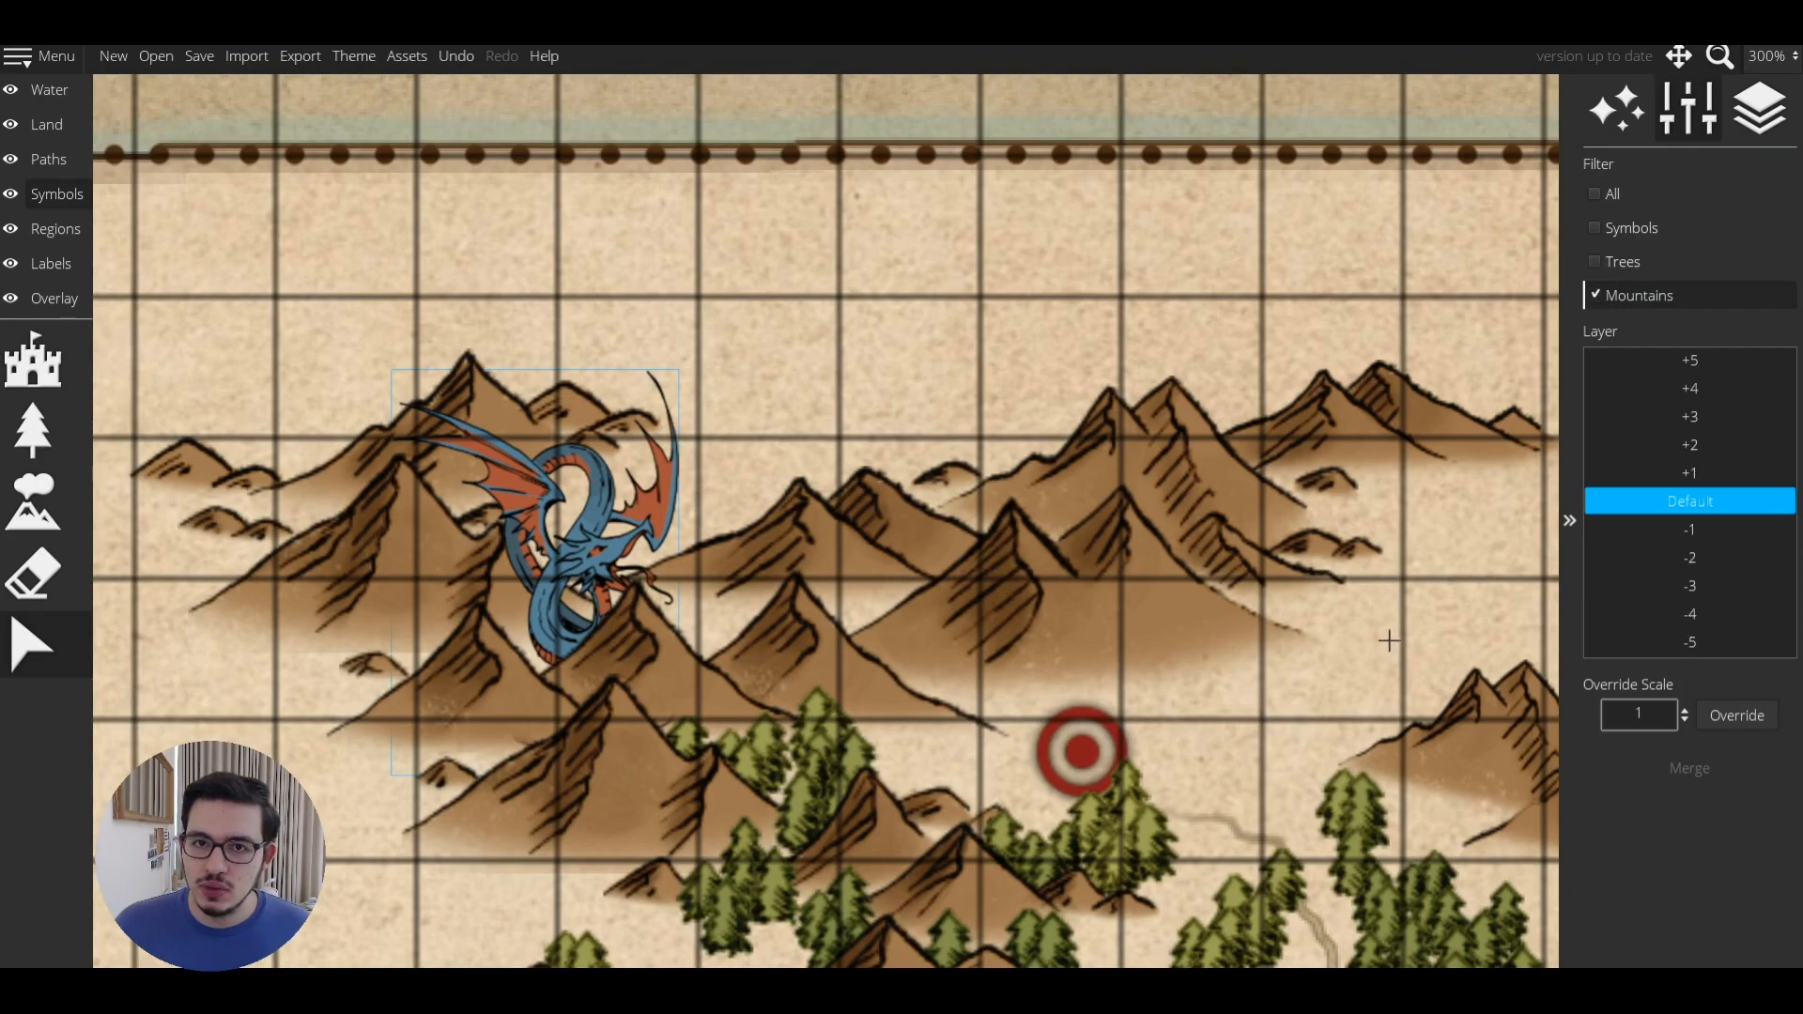
key(Escape)
drag(159, 681, 1484, 149)
scroll(1039, 534, down, 2)
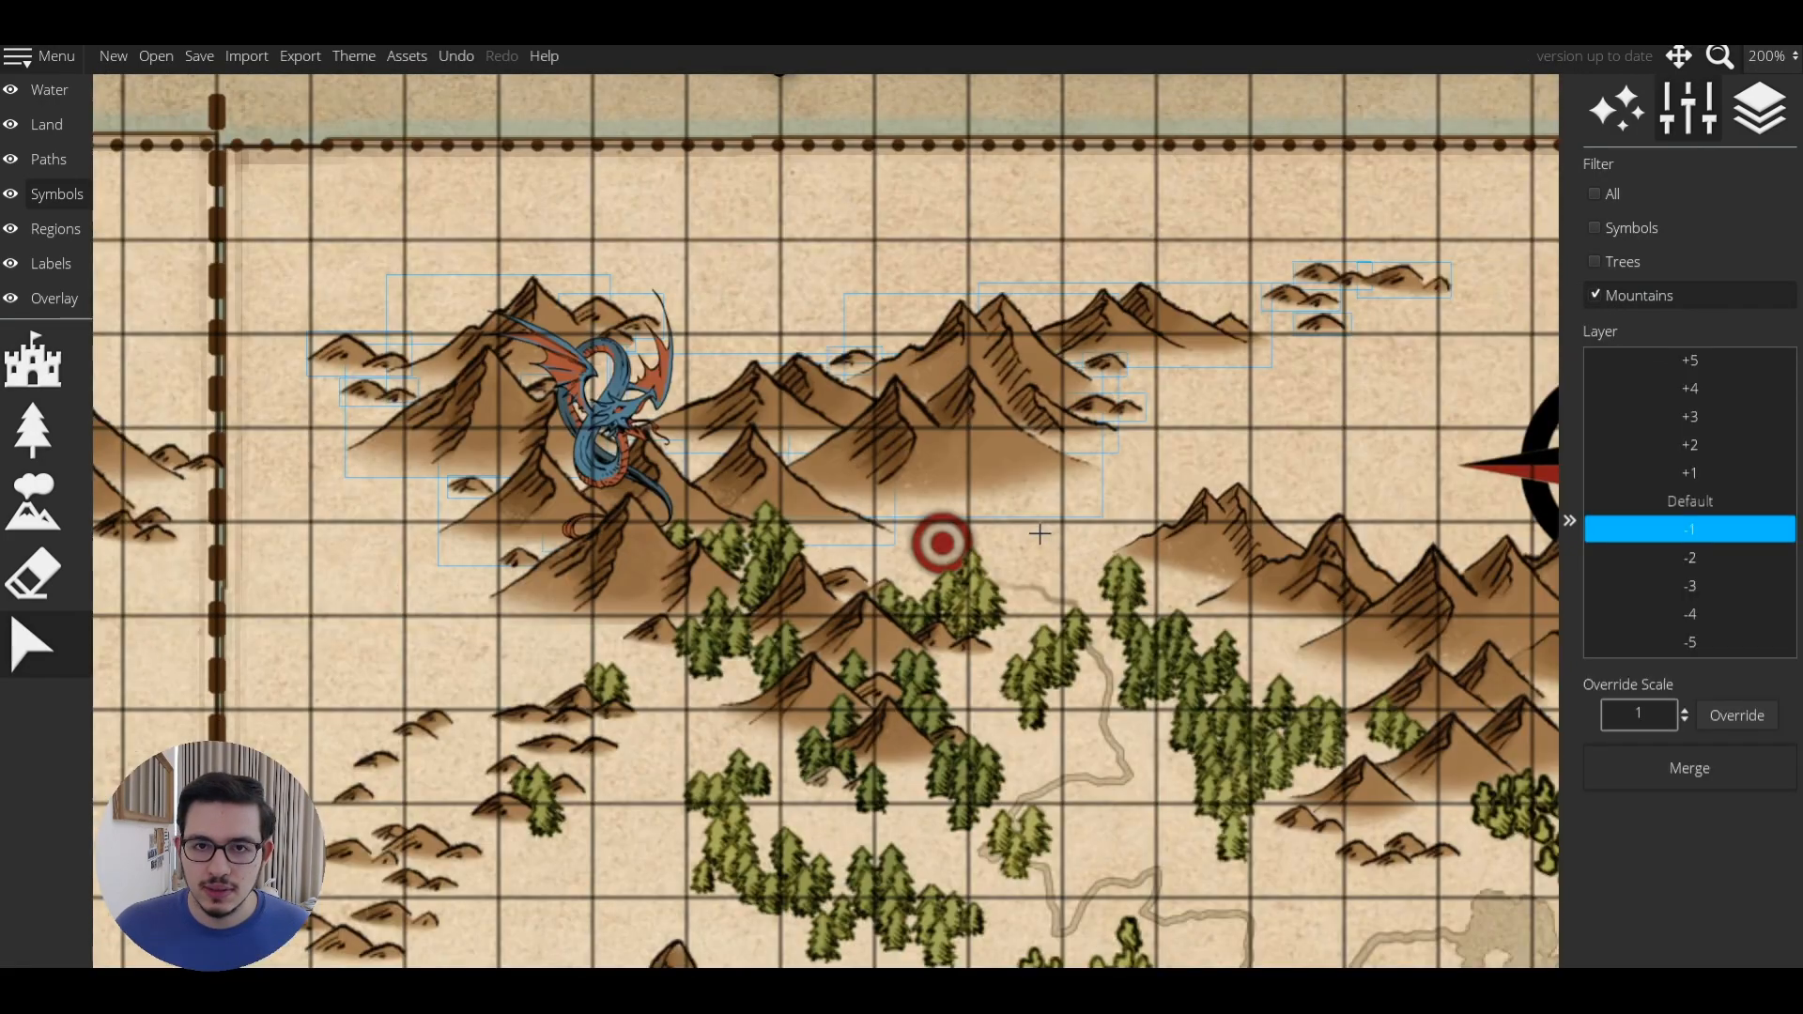
click(1040, 533)
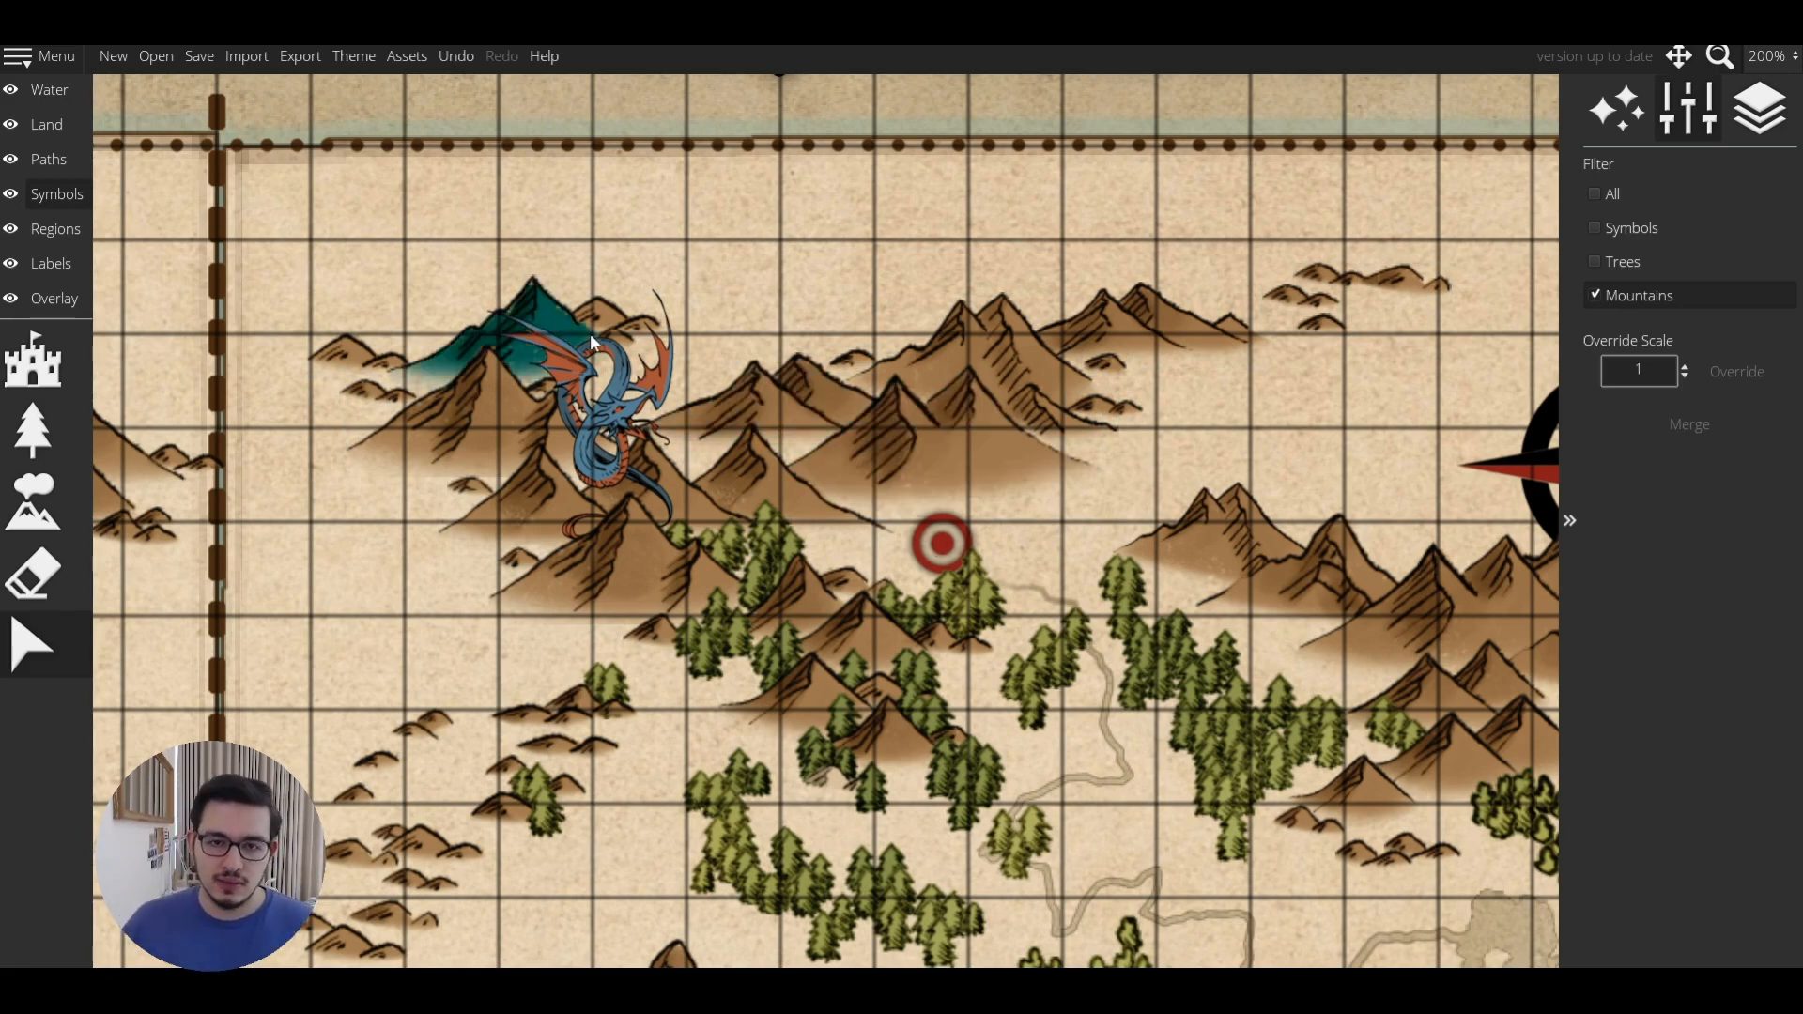
Select the blue dragon to check its layer, then deselect it.
scroll(465, 528, up, 1)
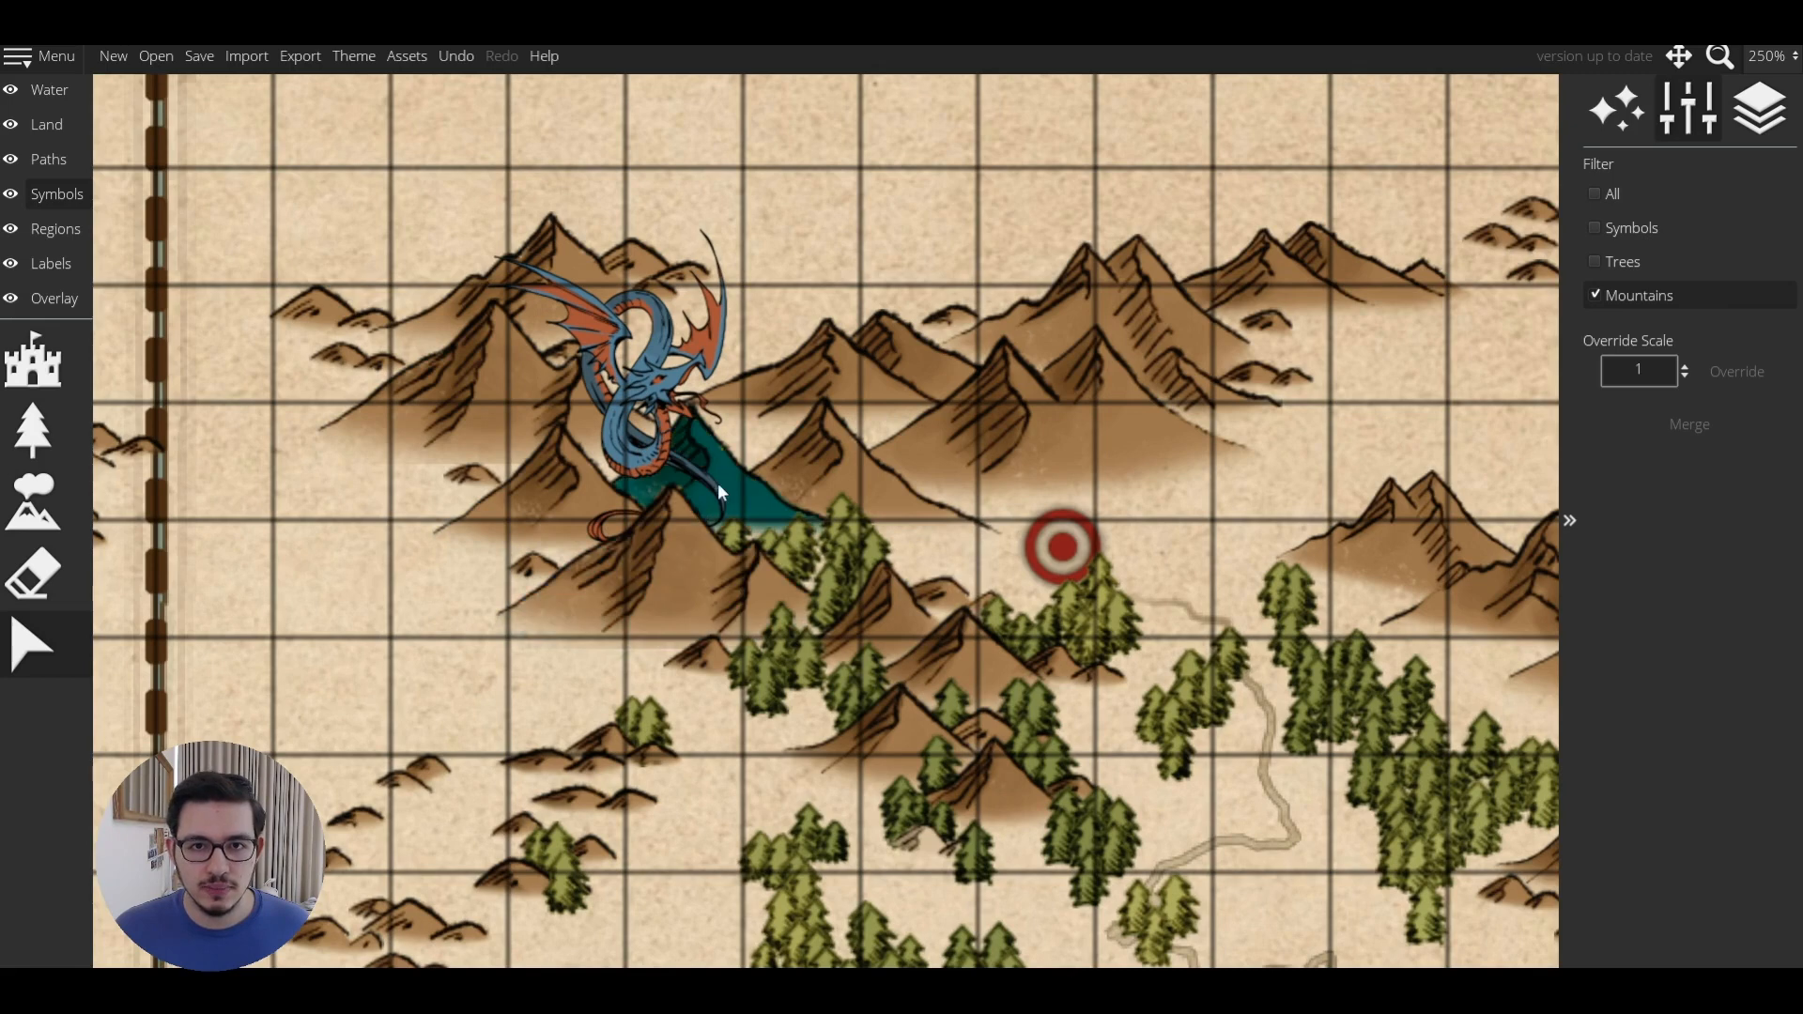
click(714, 484)
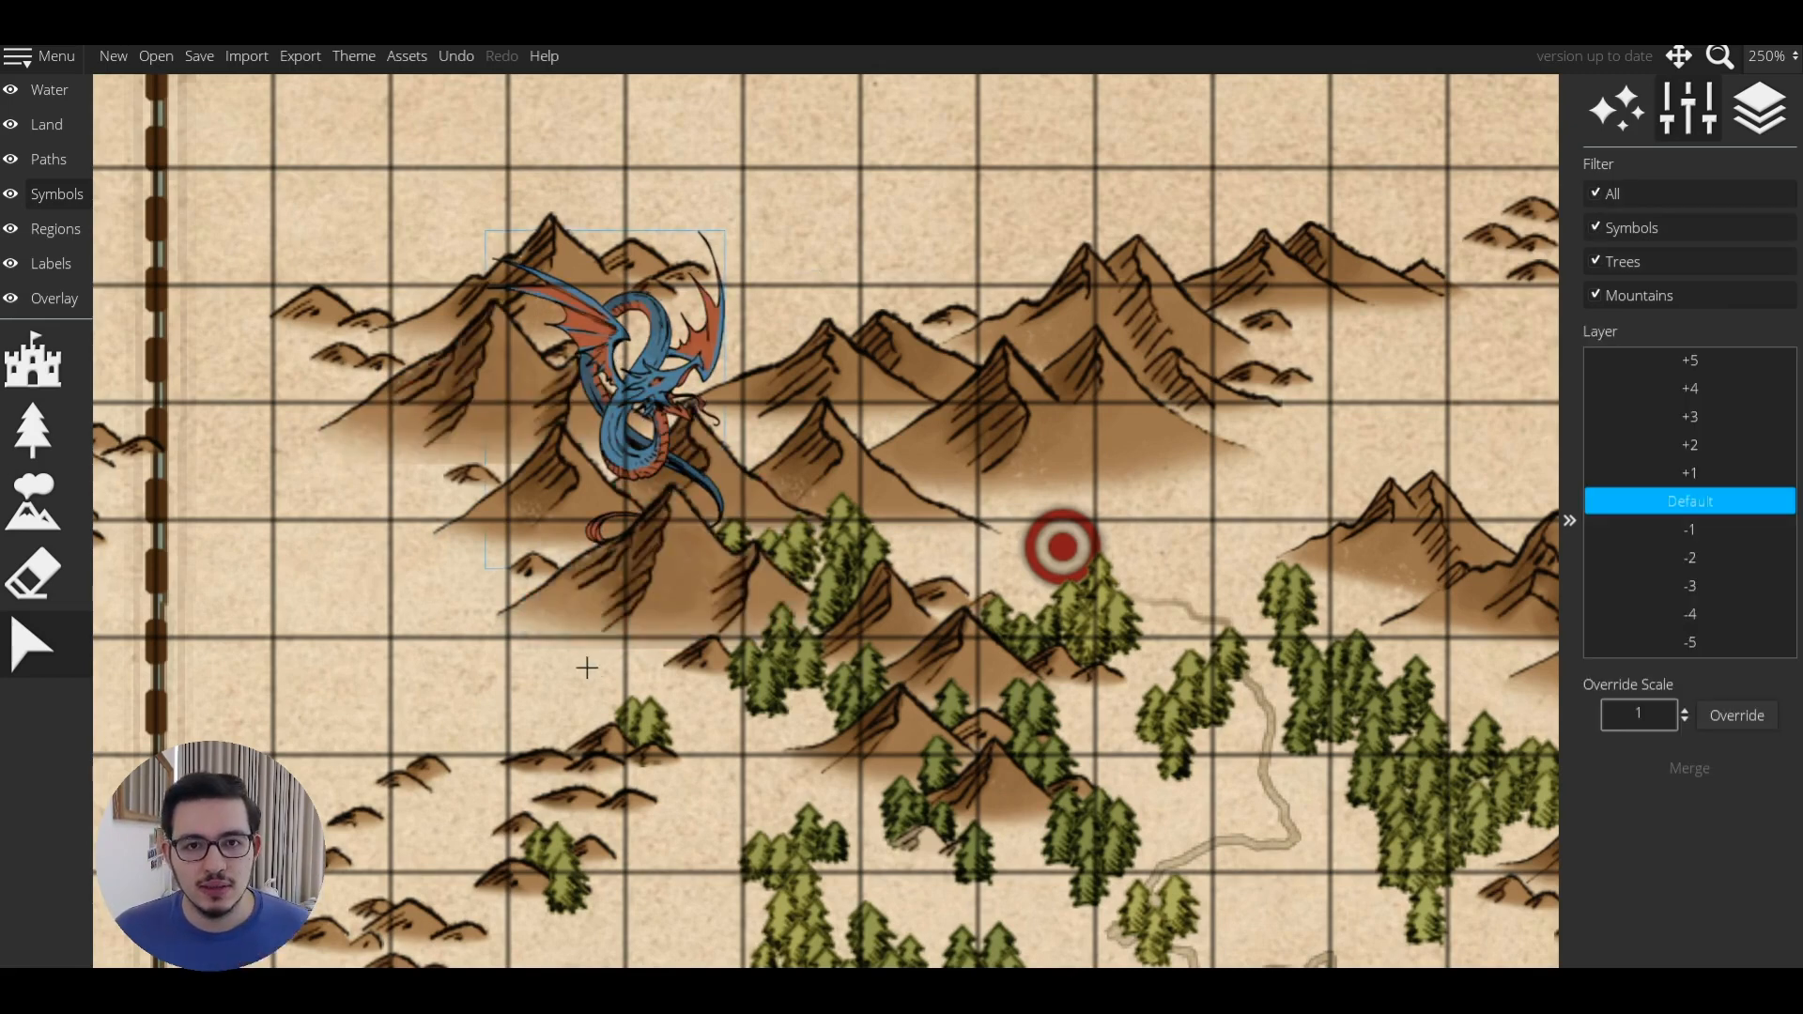
click(617, 691)
scroll(617, 691, down, 10)
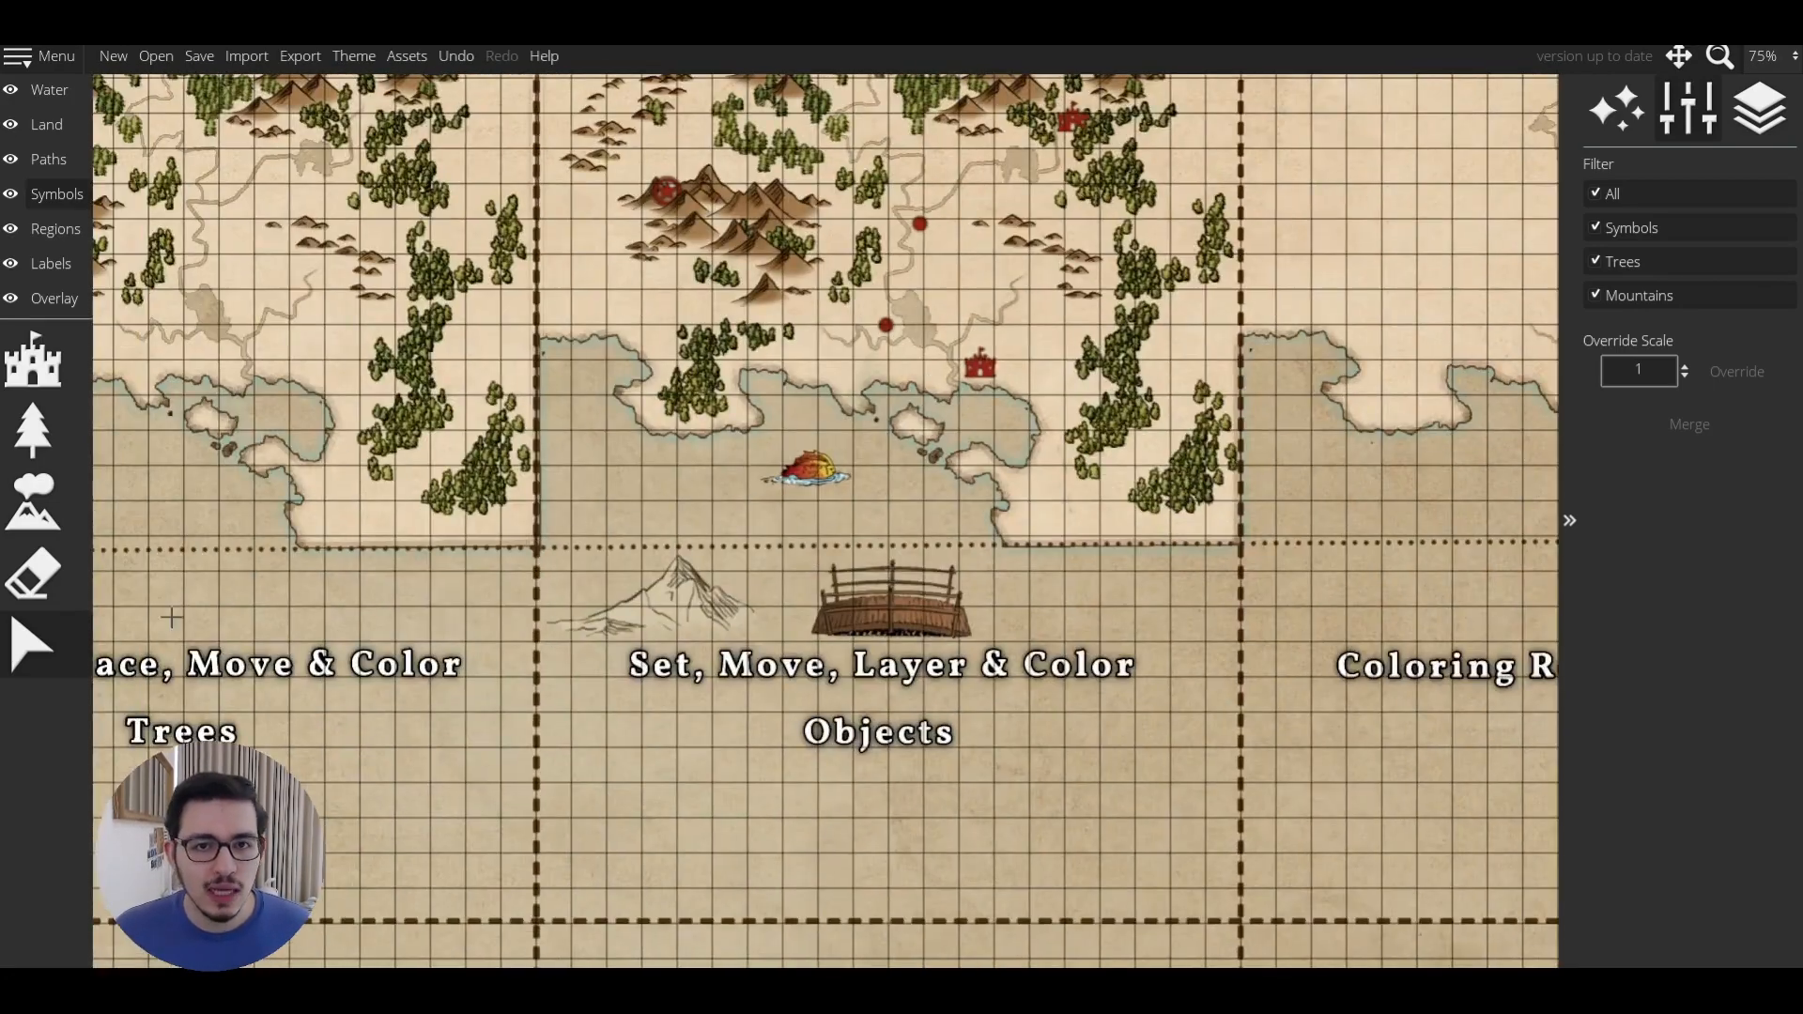
Delete the bridge and mountain sketch below the southern coast.
click(885, 604)
key(Delete)
drag(559, 550, 646, 711)
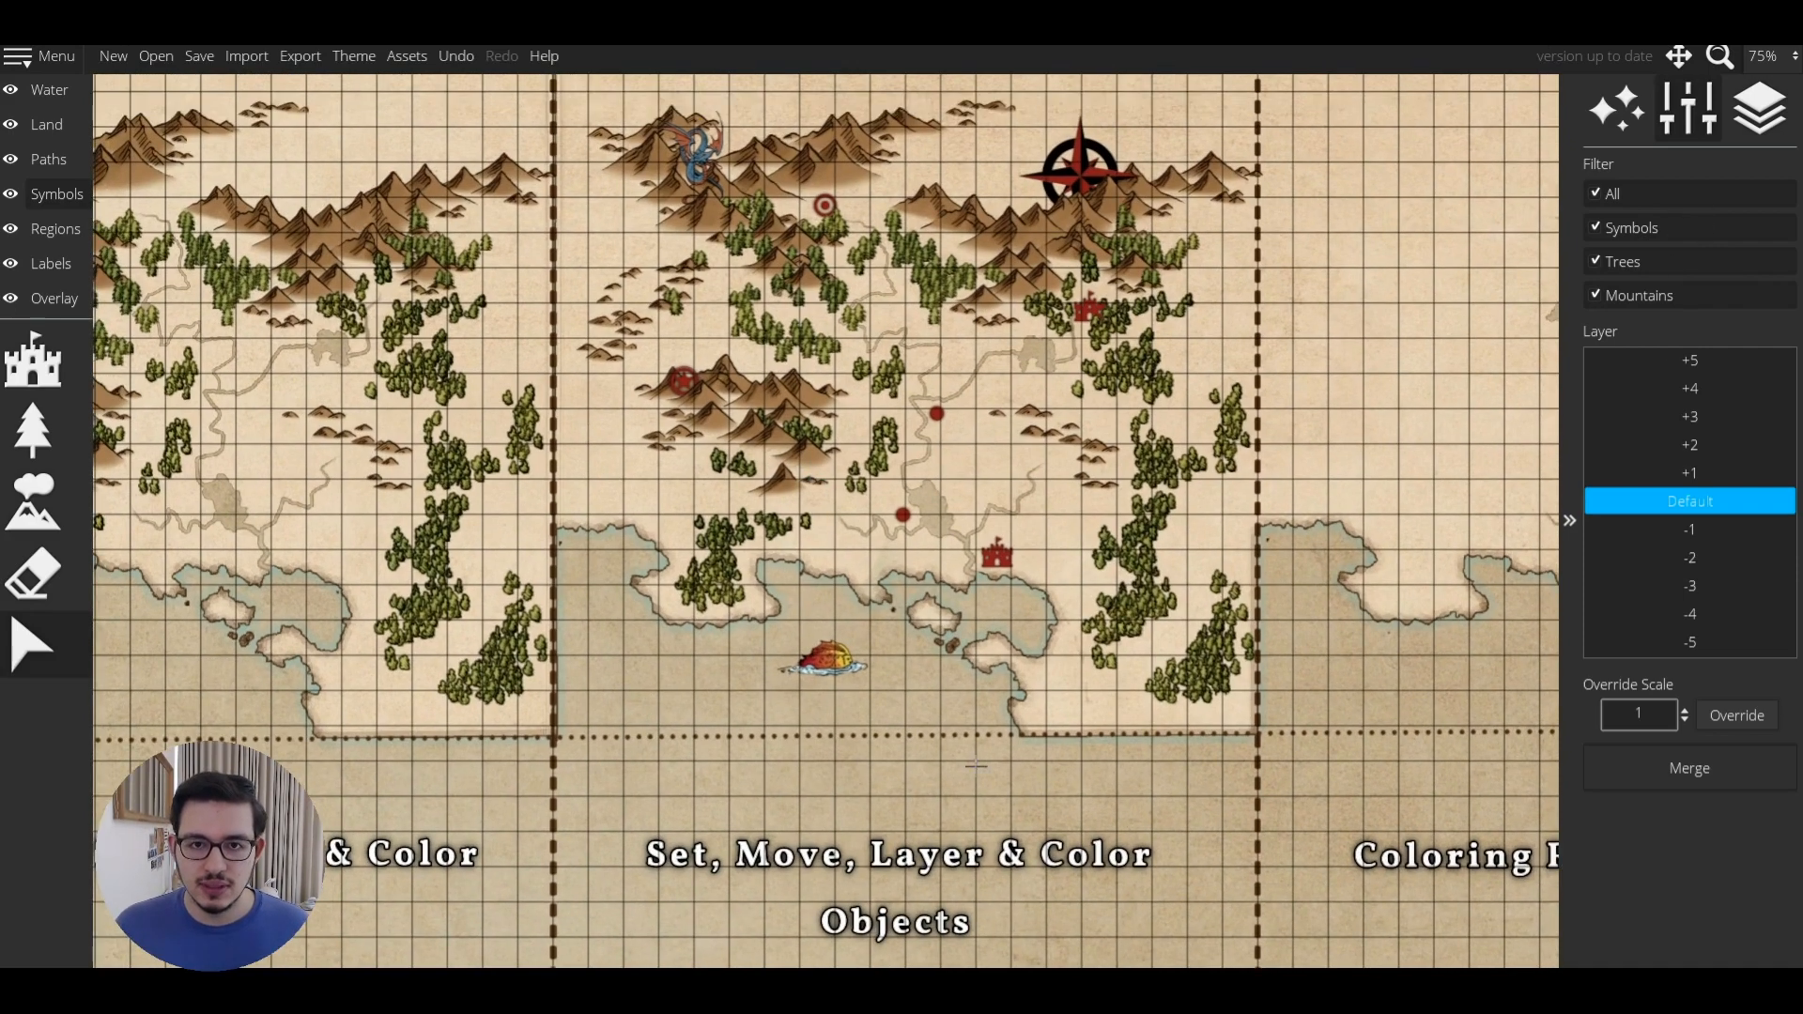
drag(941, 749, 892, 833)
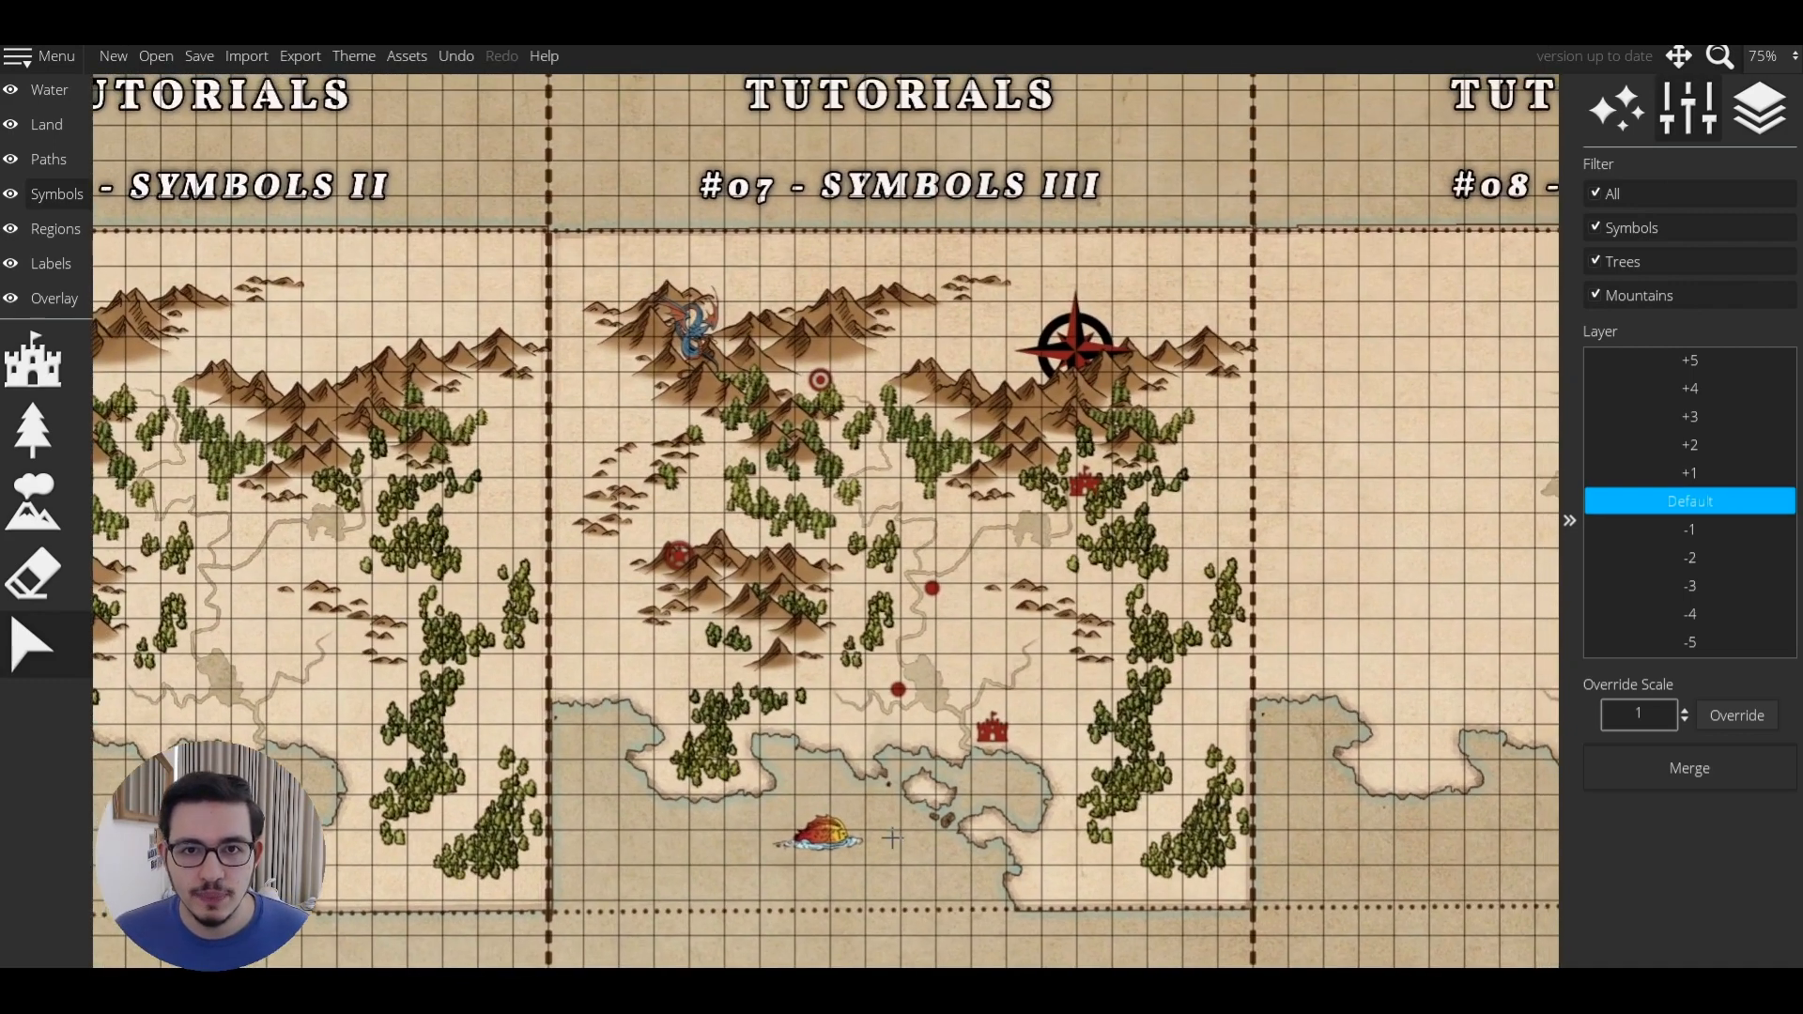
Open the Map Themes settings from the Theme menu and close them again.
scroll(892, 833, down, 1)
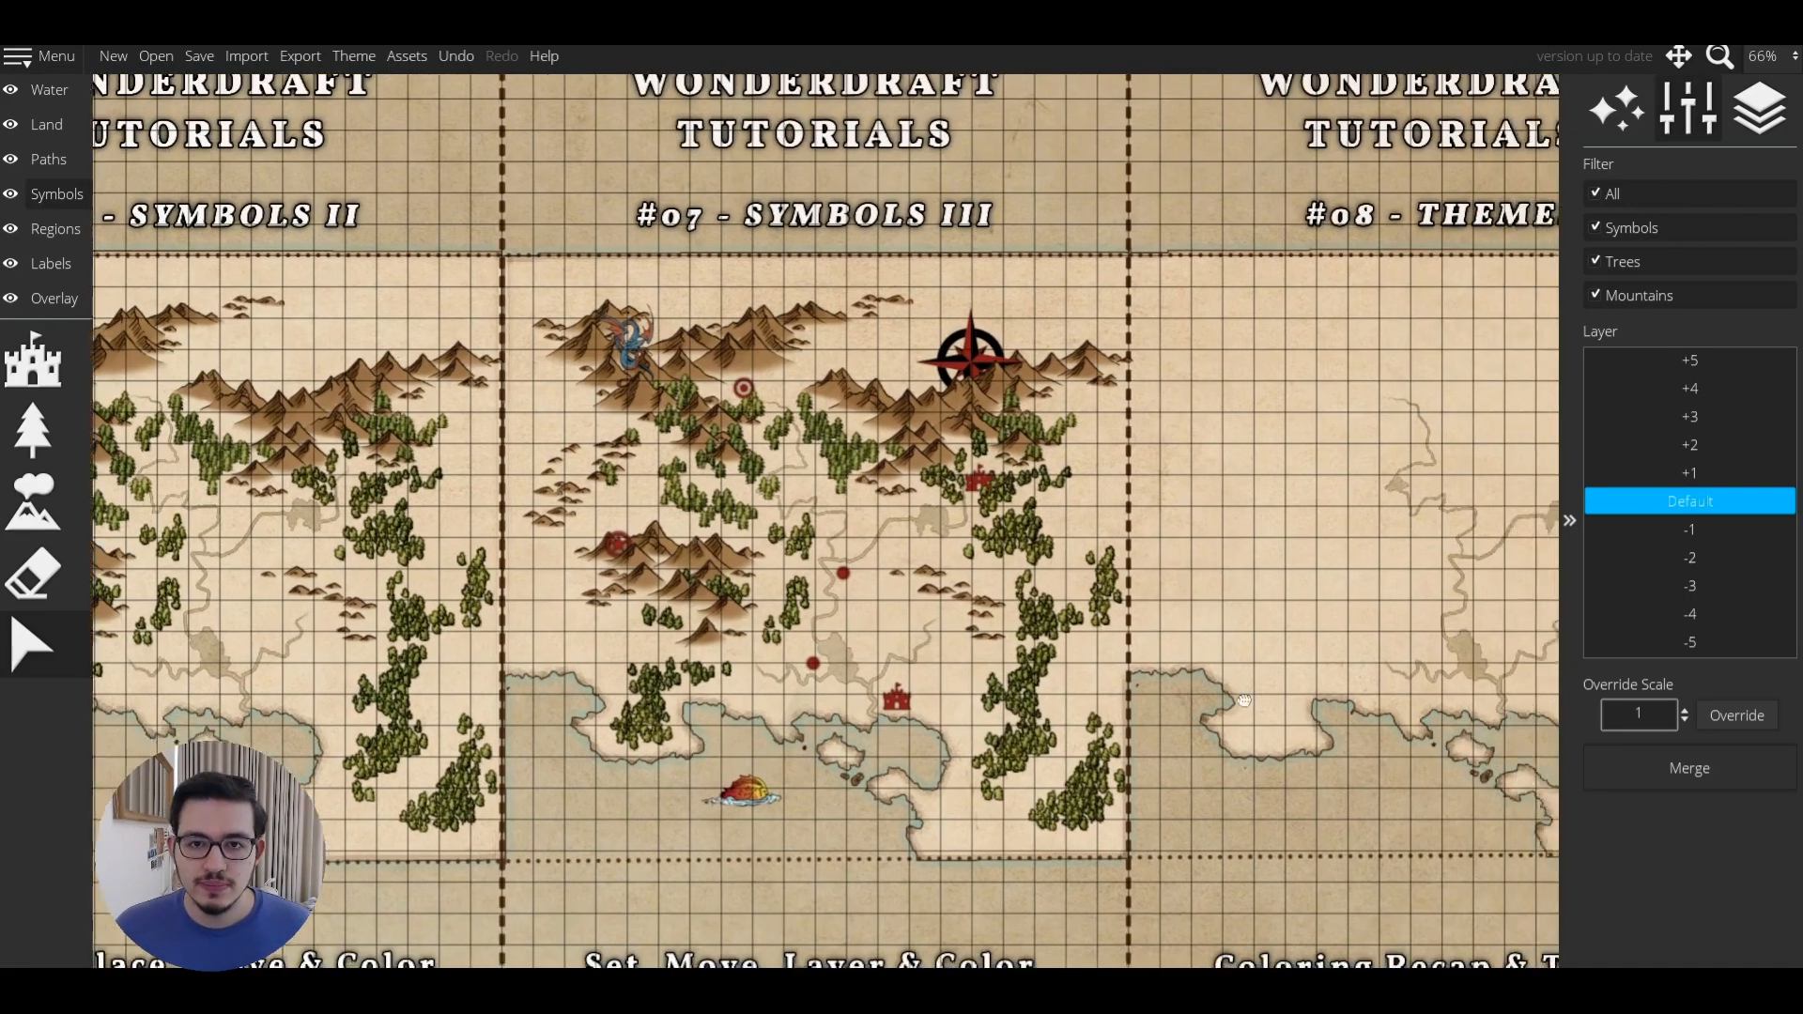
drag(1277, 747, 928, 658)
scroll(1006, 623, down, 1)
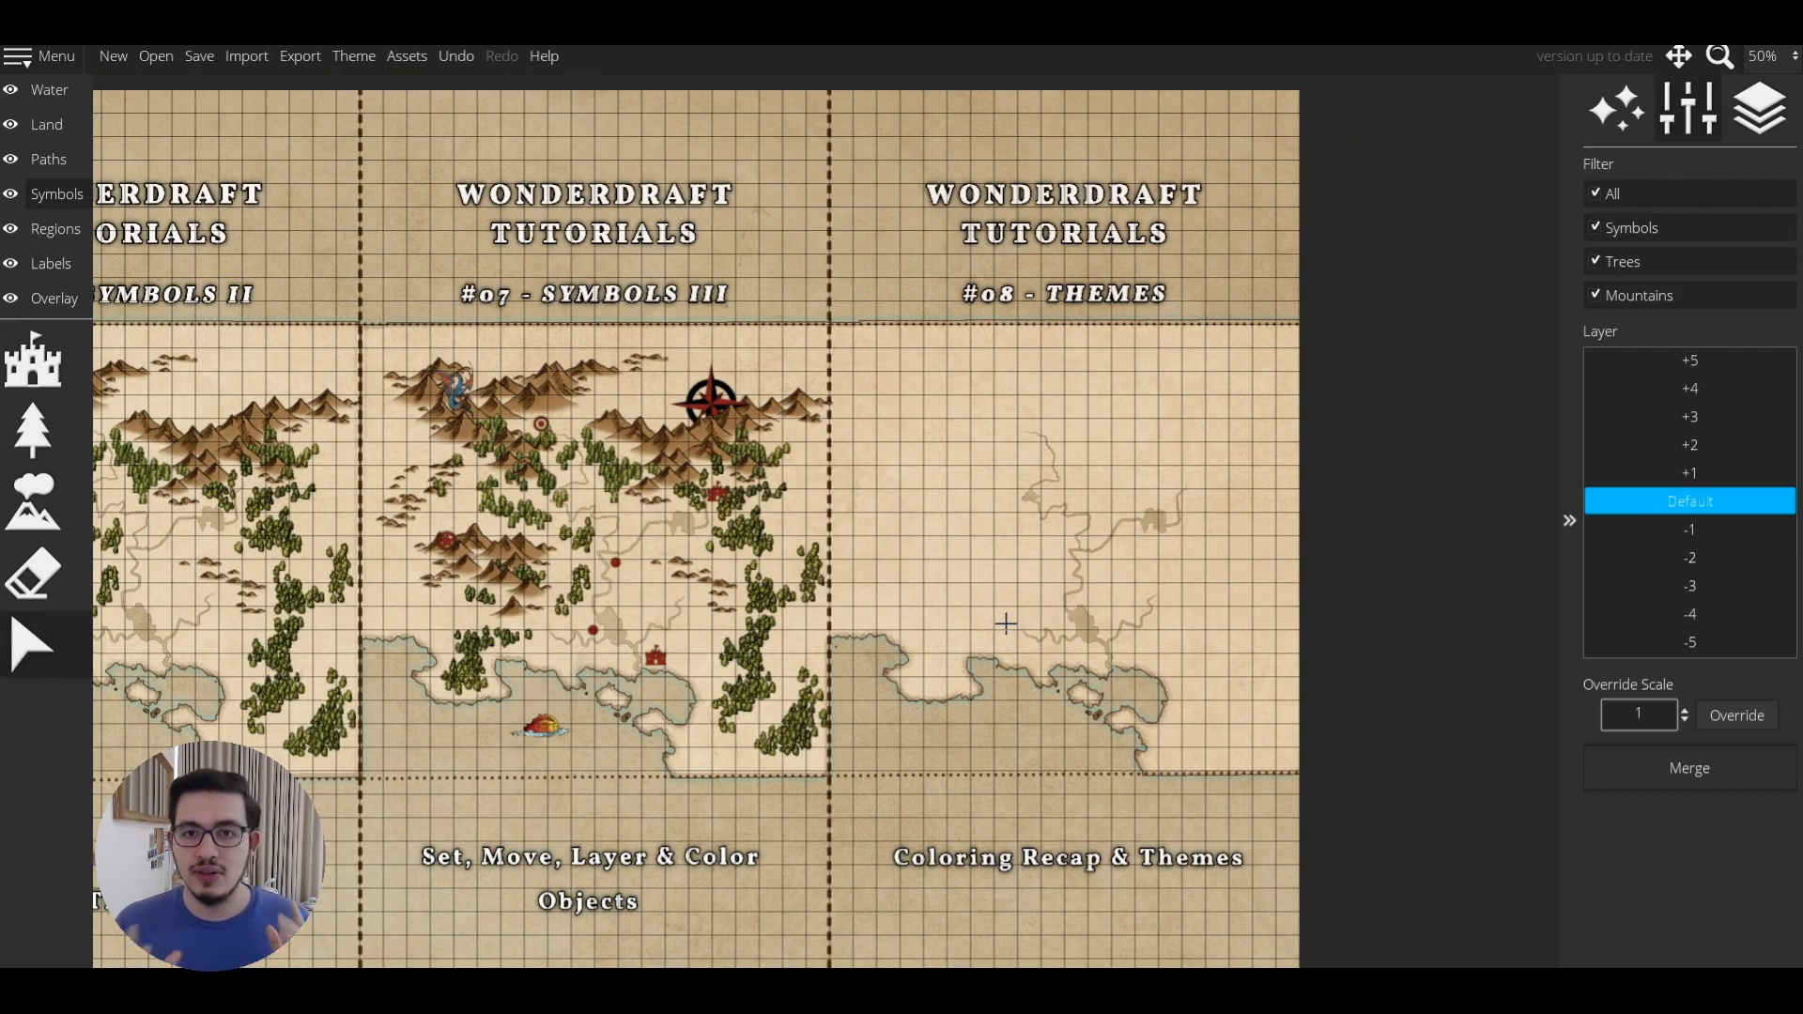
click(353, 57)
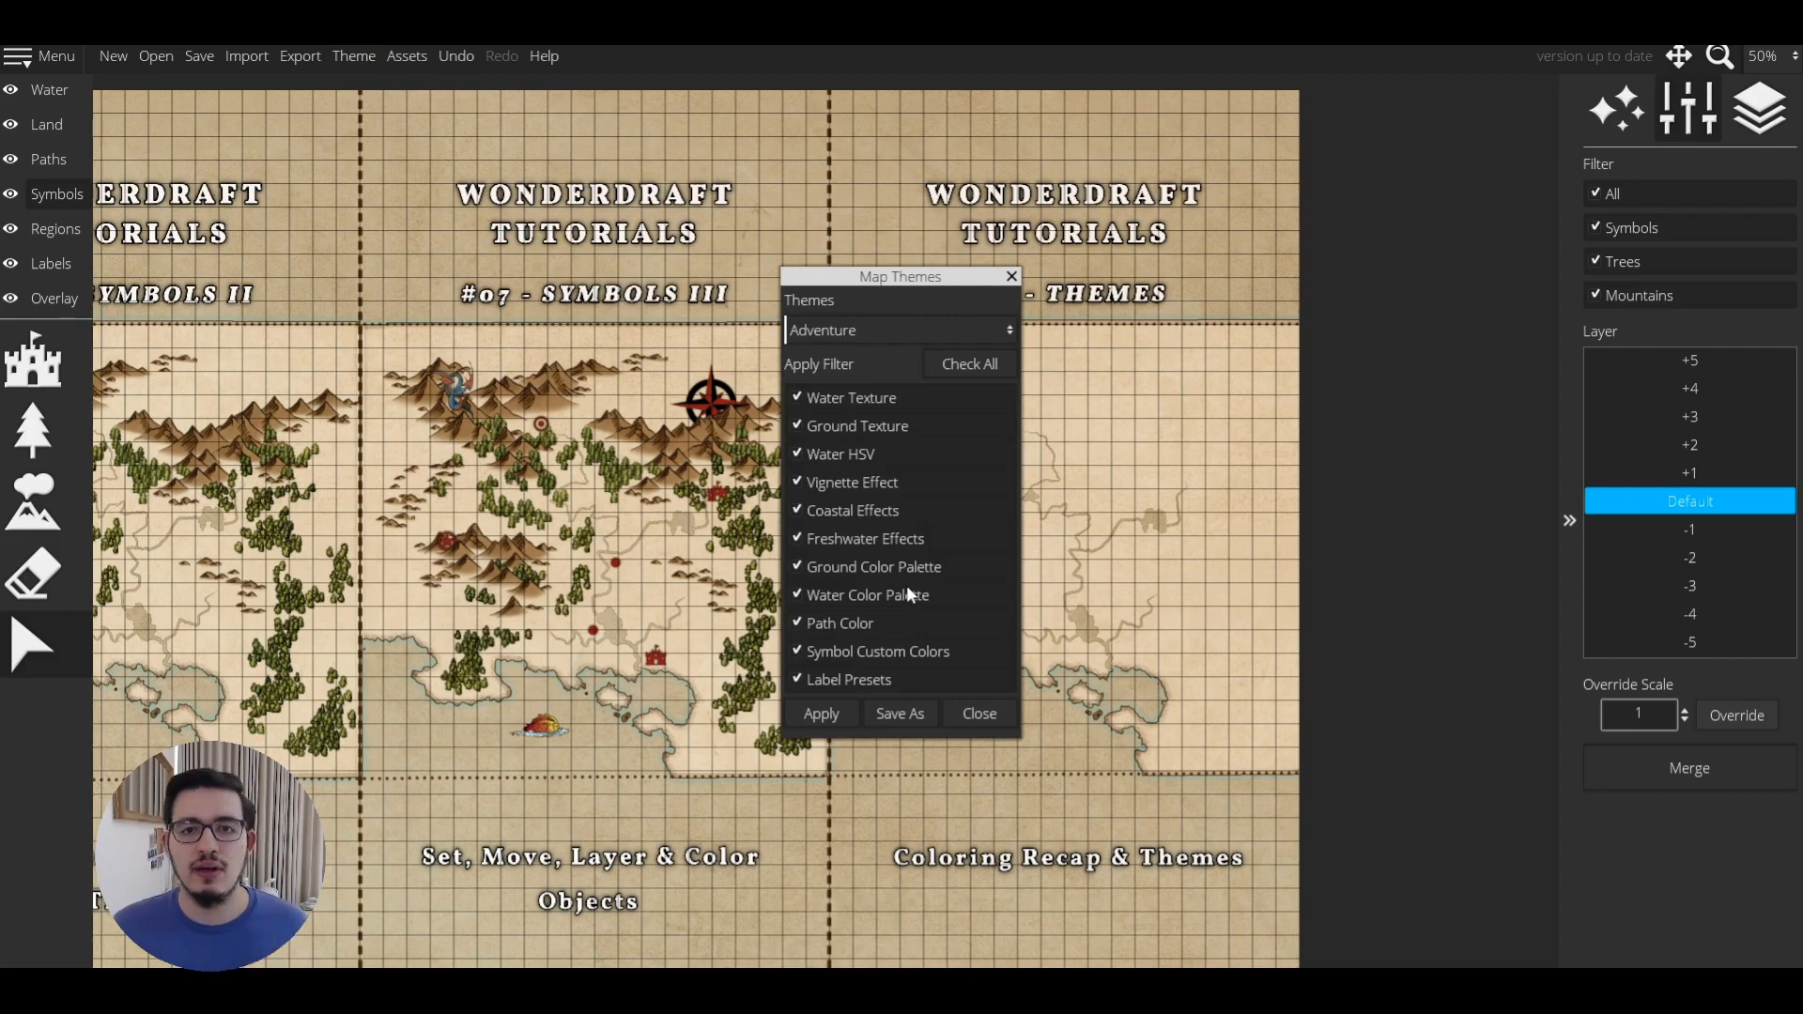
click(1012, 276)
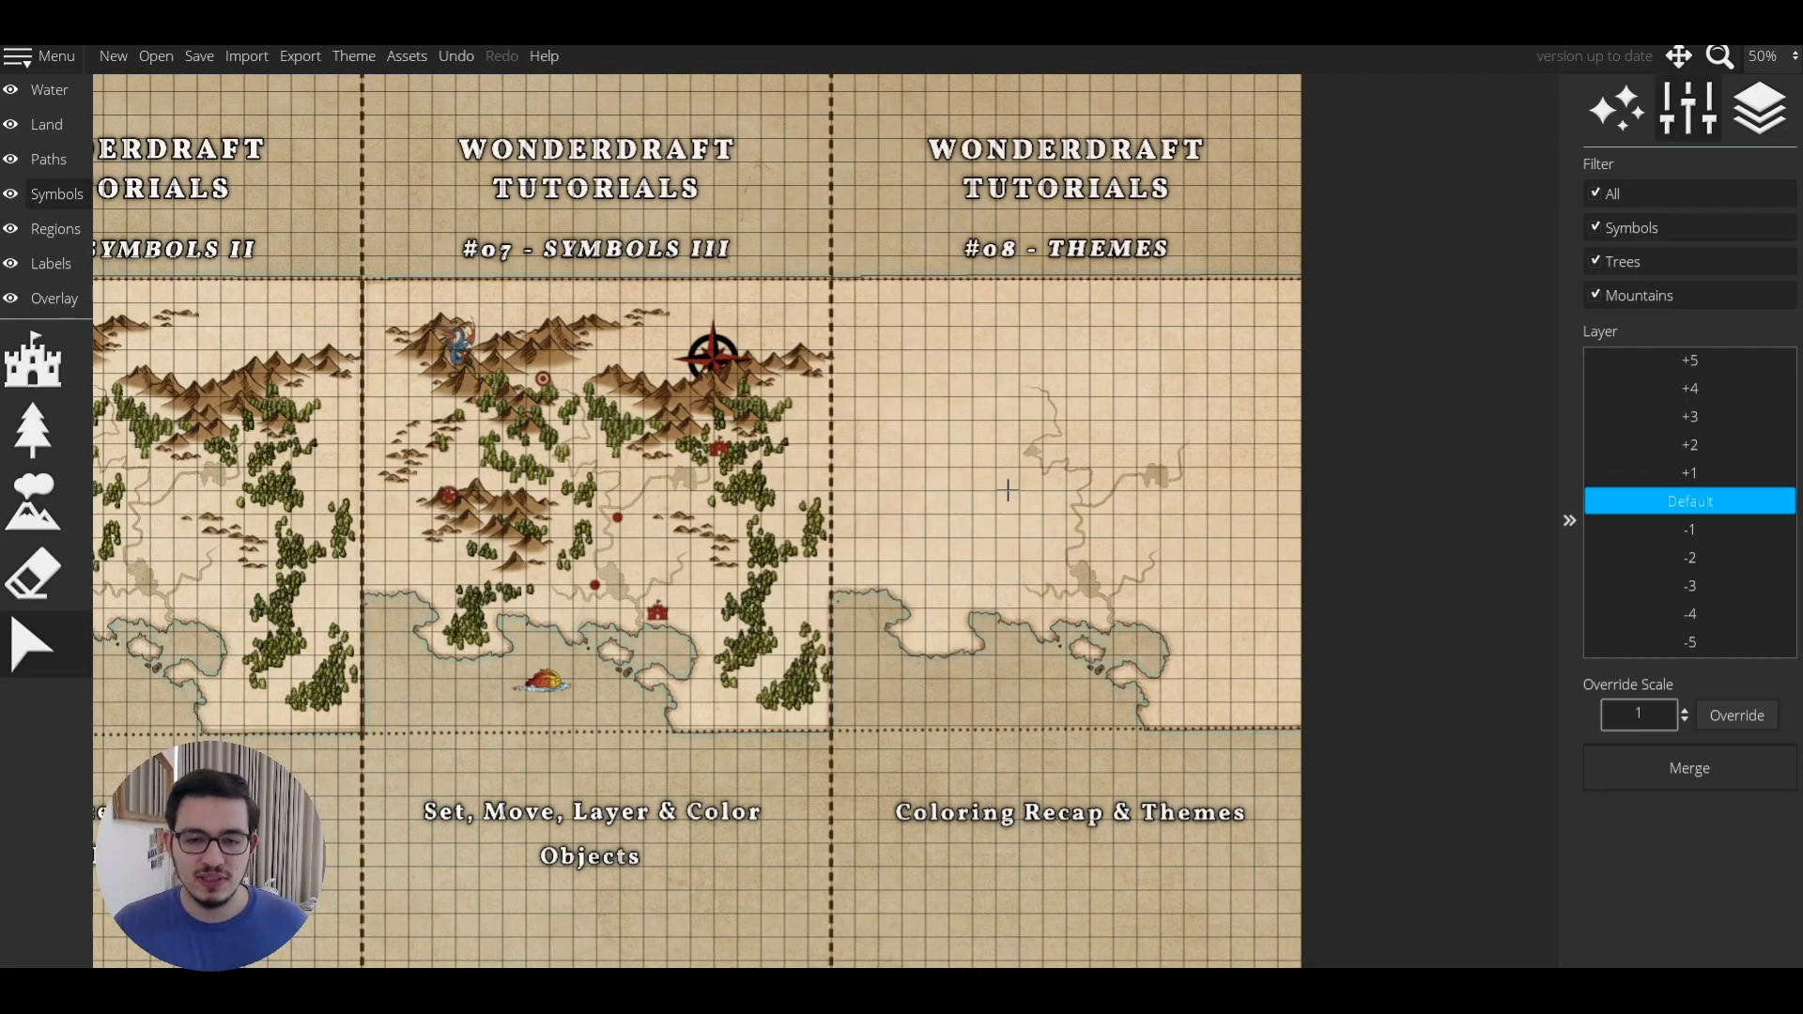